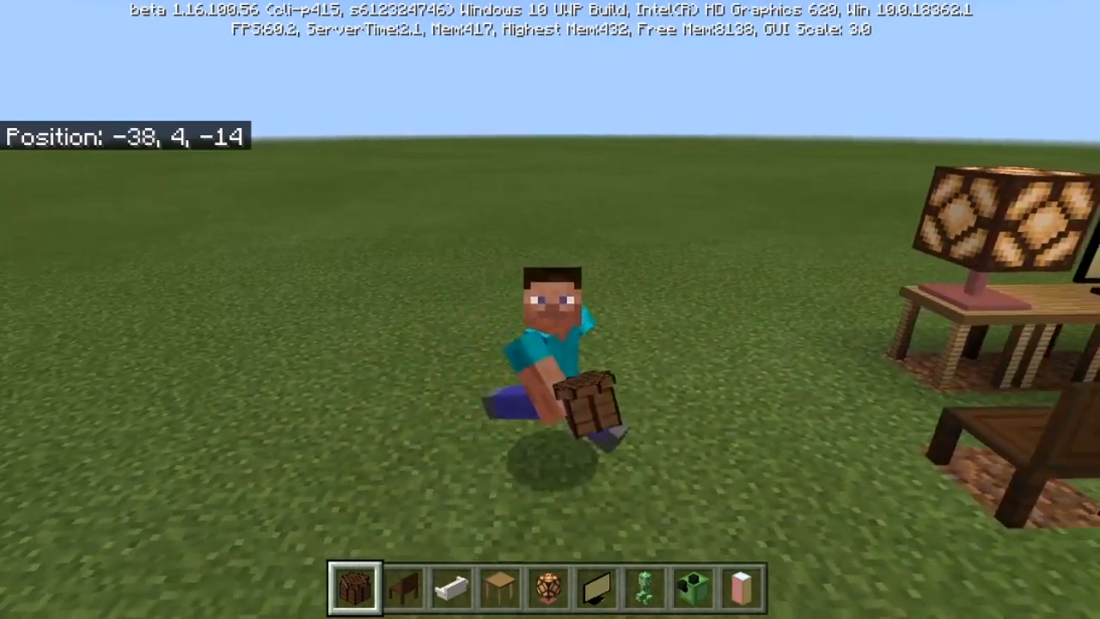
pyautogui.press('w')
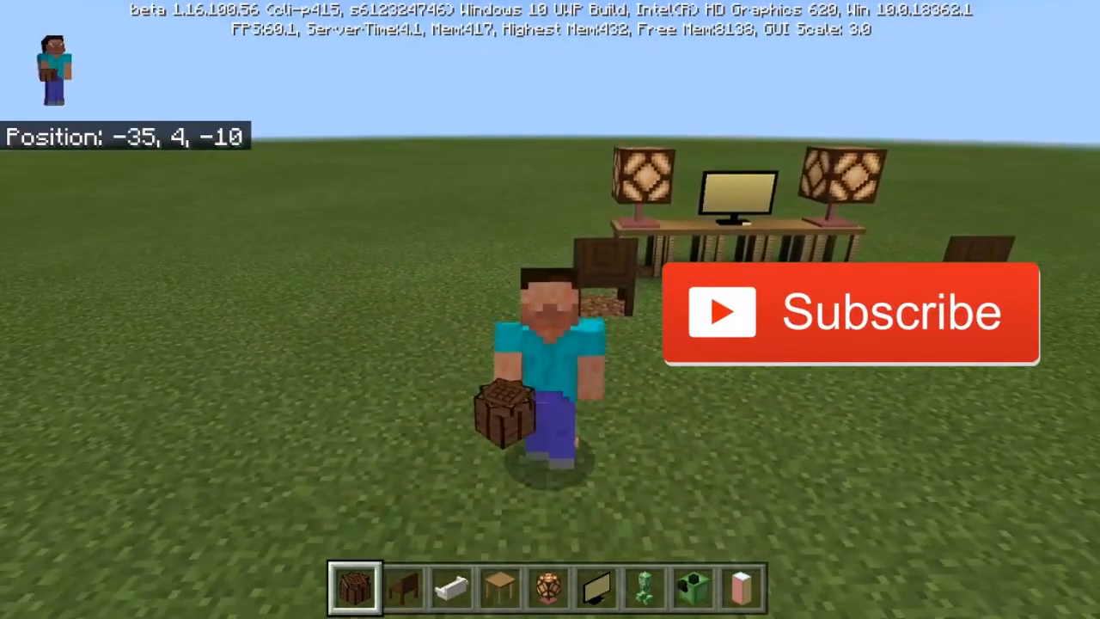
pyautogui.press('d')
pyautogui.press('a')
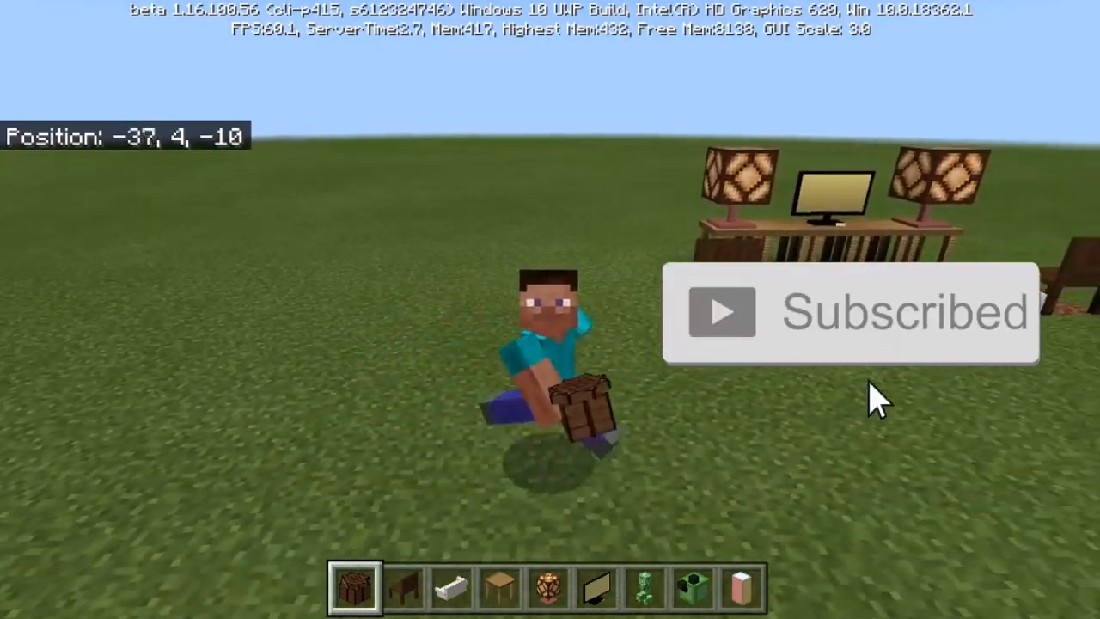
pyautogui.press('d')
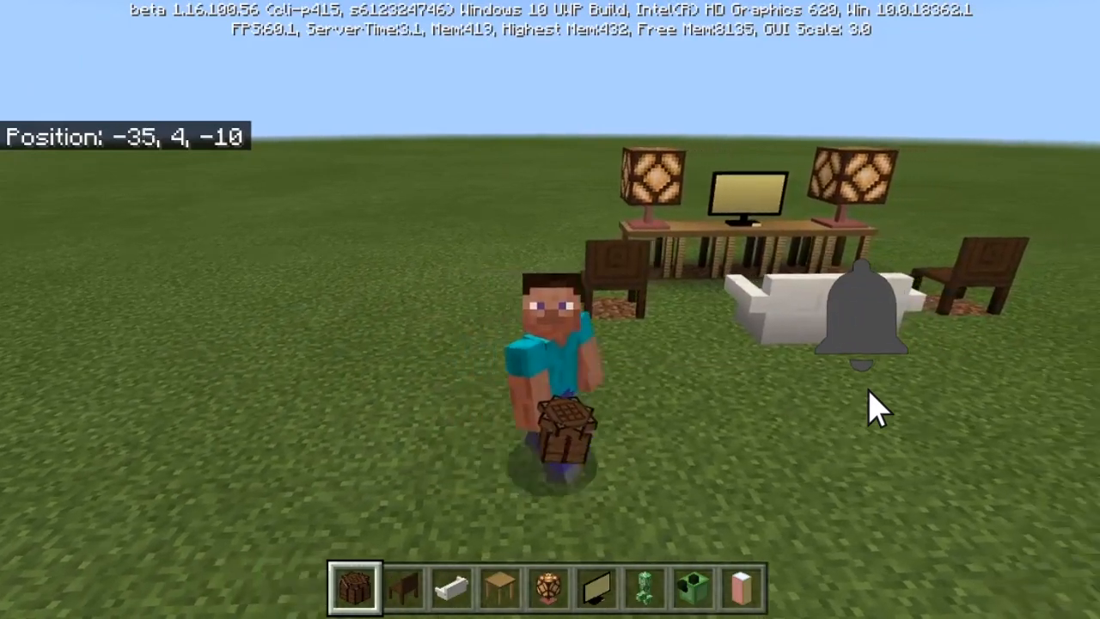
pyautogui.press('d')
pyautogui.press('s')
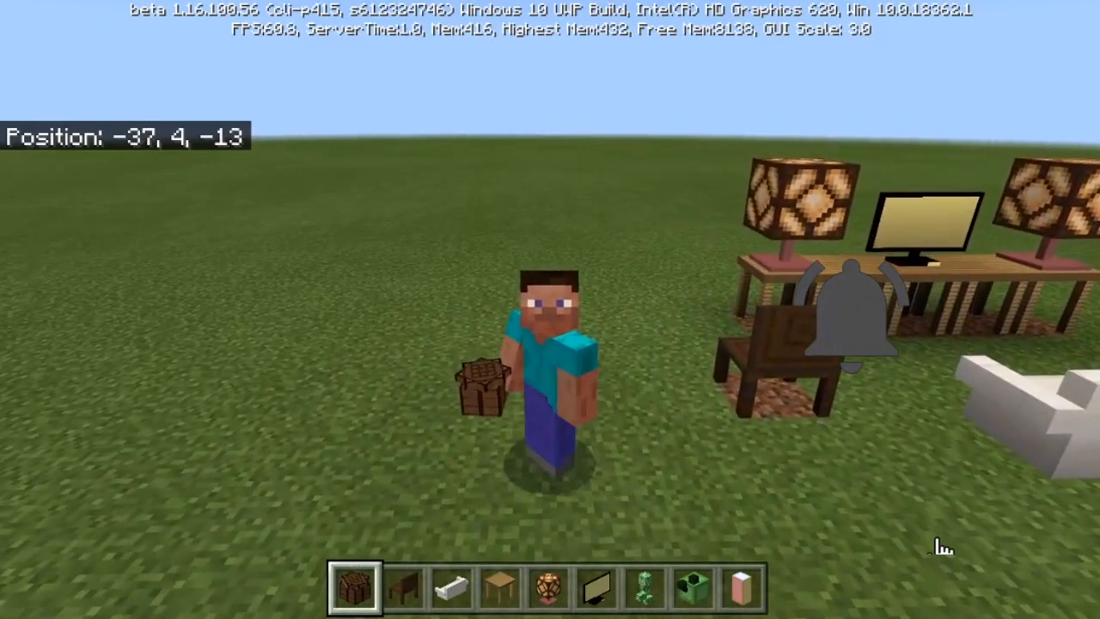
# Switch to the first-person view and move to the open grass beside the furniture display
pyautogui.press('w')
pyautogui.press('F5')
pyautogui.press('w')
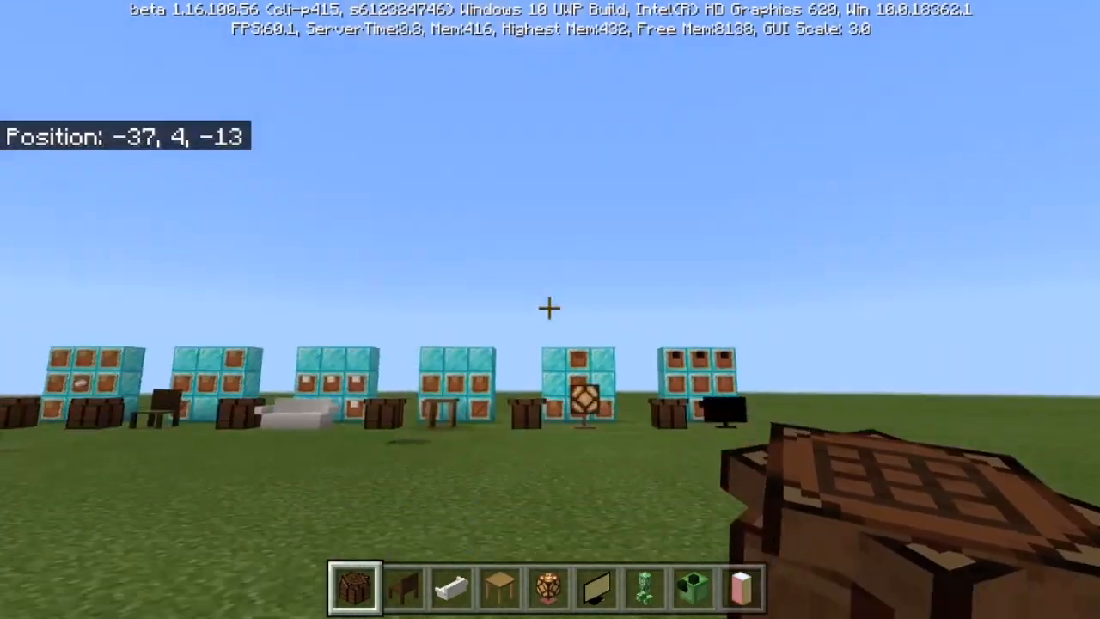
pyautogui.press('w')
pyautogui.press('a')
pyautogui.press('s')
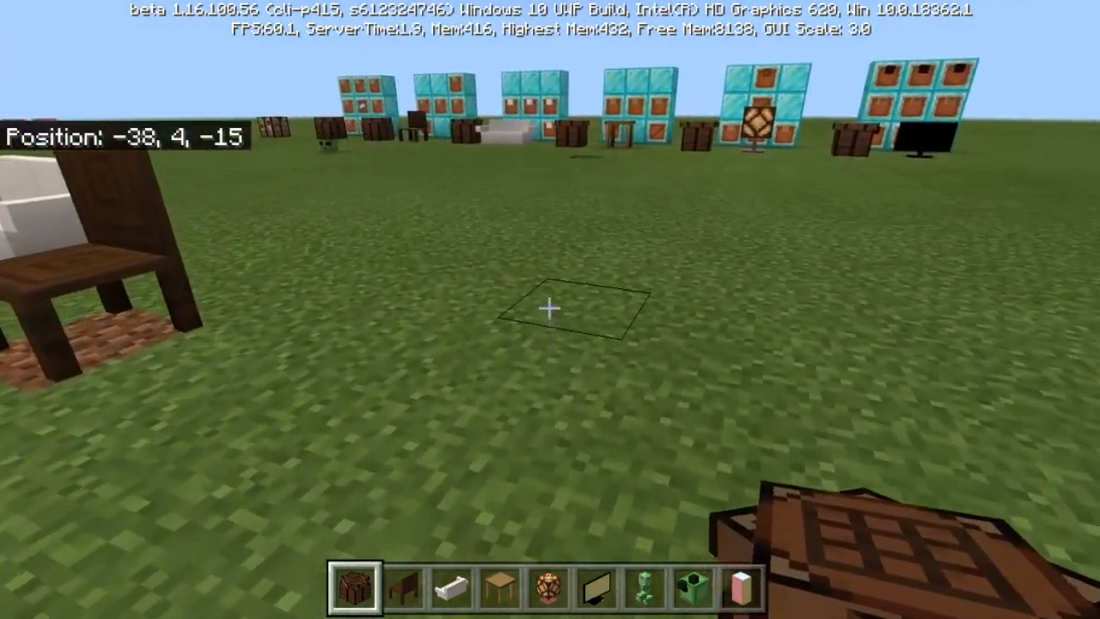
# Place a Furniture Crafter on the open grass and open its crafting grid
pyautogui.rightClick(549, 308)
pyautogui.press('w')
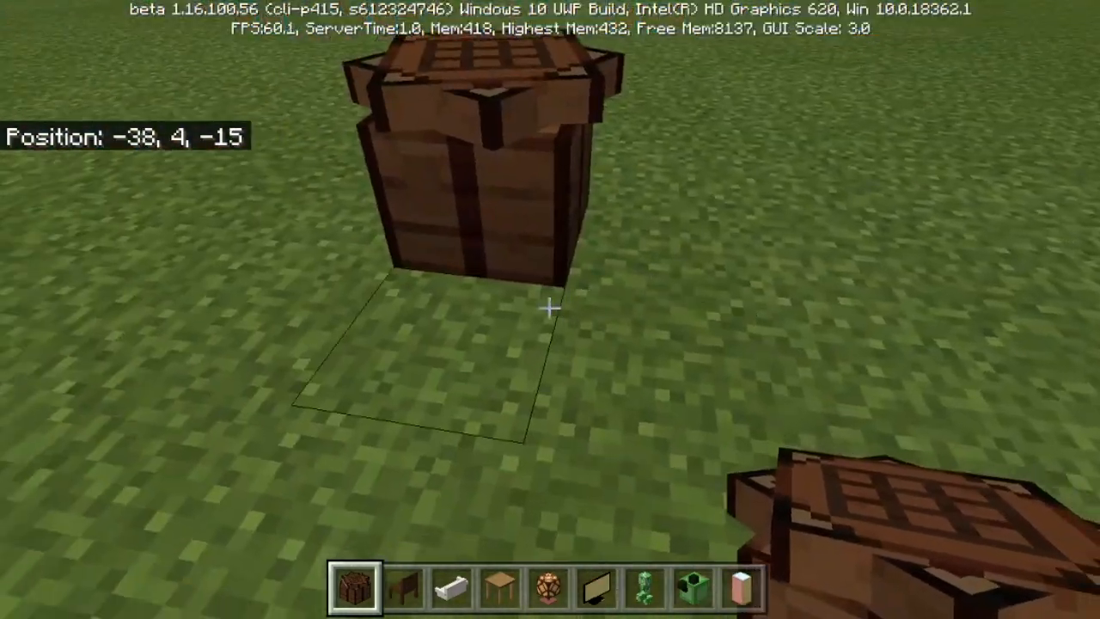
pyautogui.rightClick(550, 308)
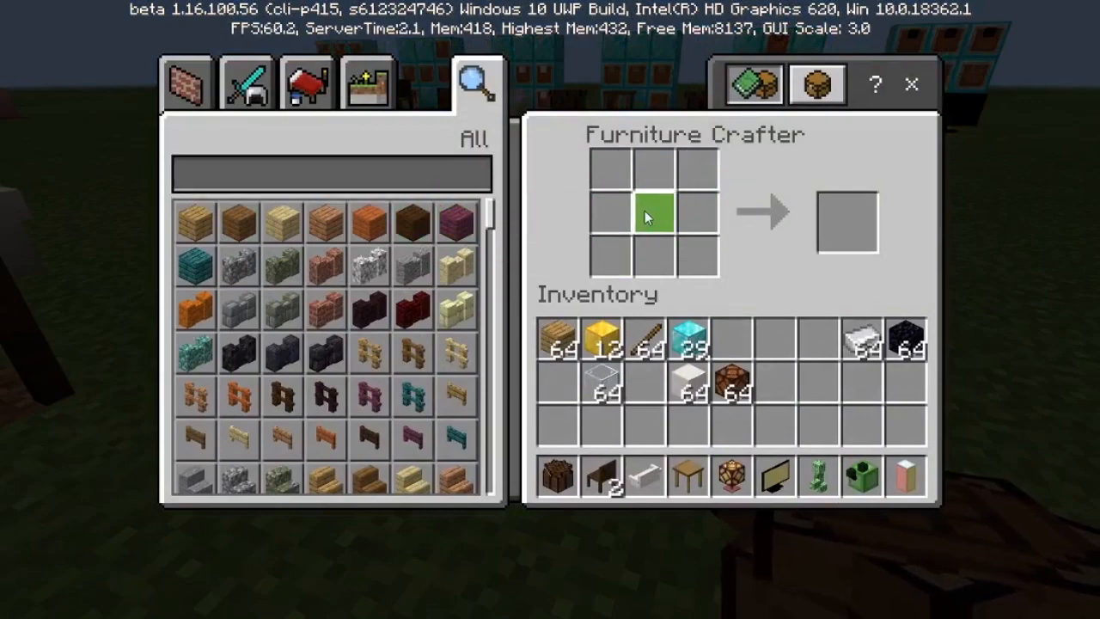
# Close the Furniture Crafter's crafting grid and break the placed block
pyautogui.press('Escape')
pyautogui.click(550, 308)
pyautogui.press('w')
pyautogui.press('a')
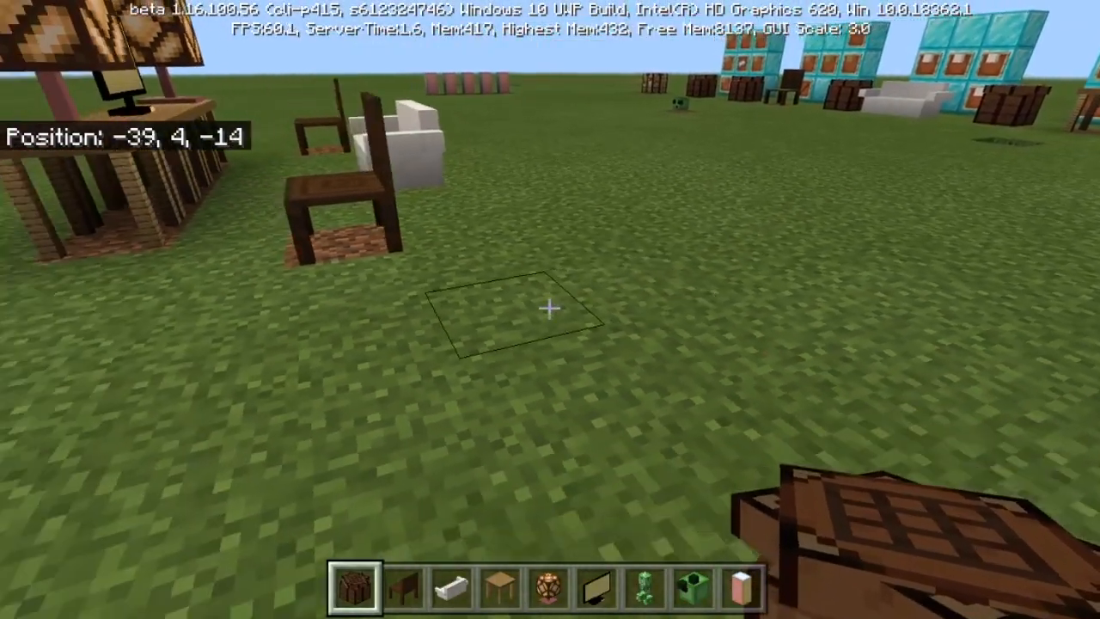
# Place a wooden chair on the grass beside the existing furniture display
pyautogui.scroll(-1, 550, 307)
pyautogui.press('a')
pyautogui.press('w')
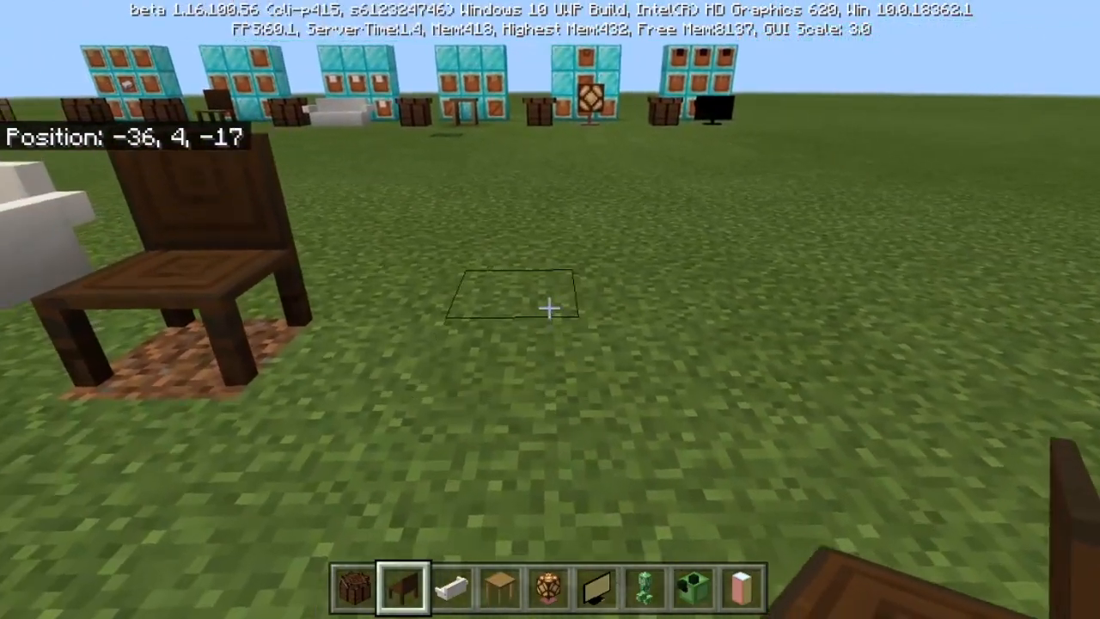
pyautogui.rightClick(550, 307)
pyautogui.press('s')
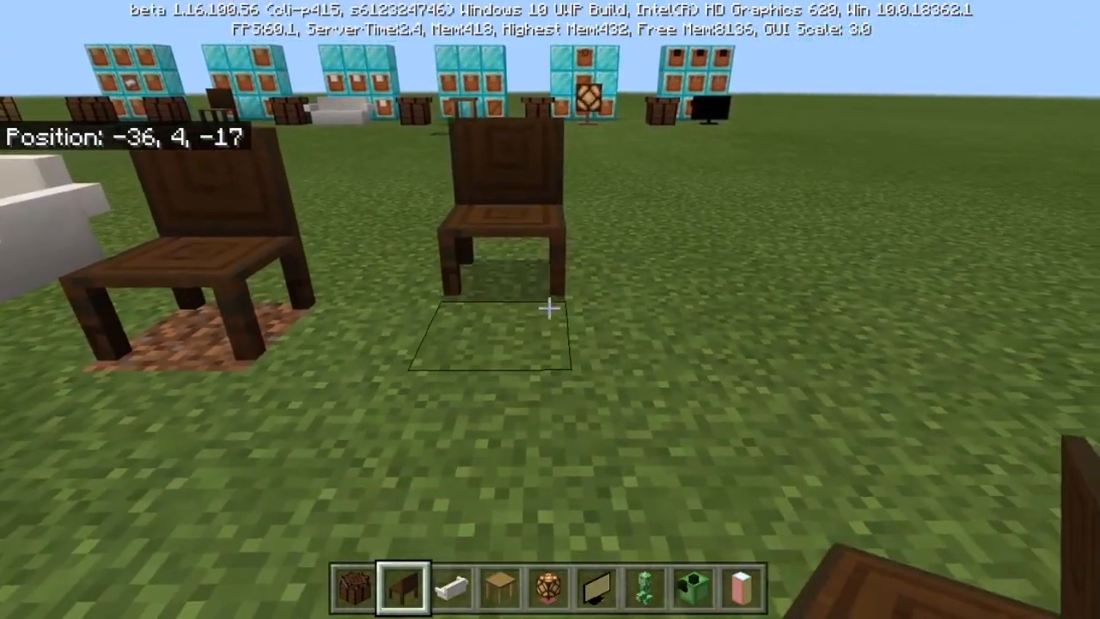
# Break the newly placed wooden chair
pyautogui.press('d')
pyautogui.press('w')
pyautogui.press('a')
pyautogui.click(550, 308)
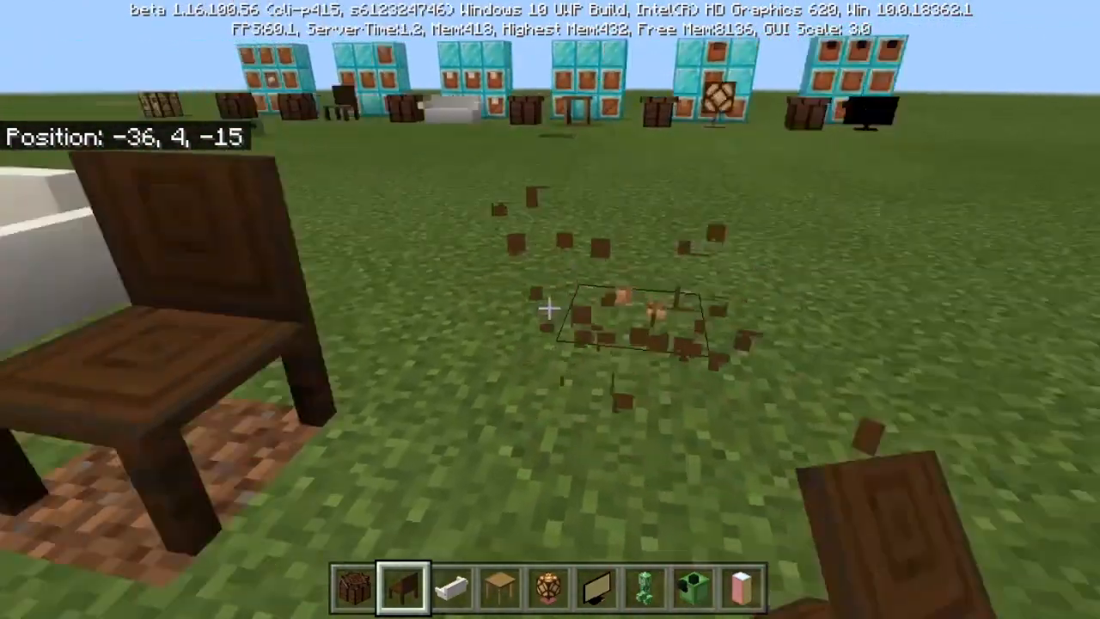
pyautogui.press('w')
pyautogui.press('w')
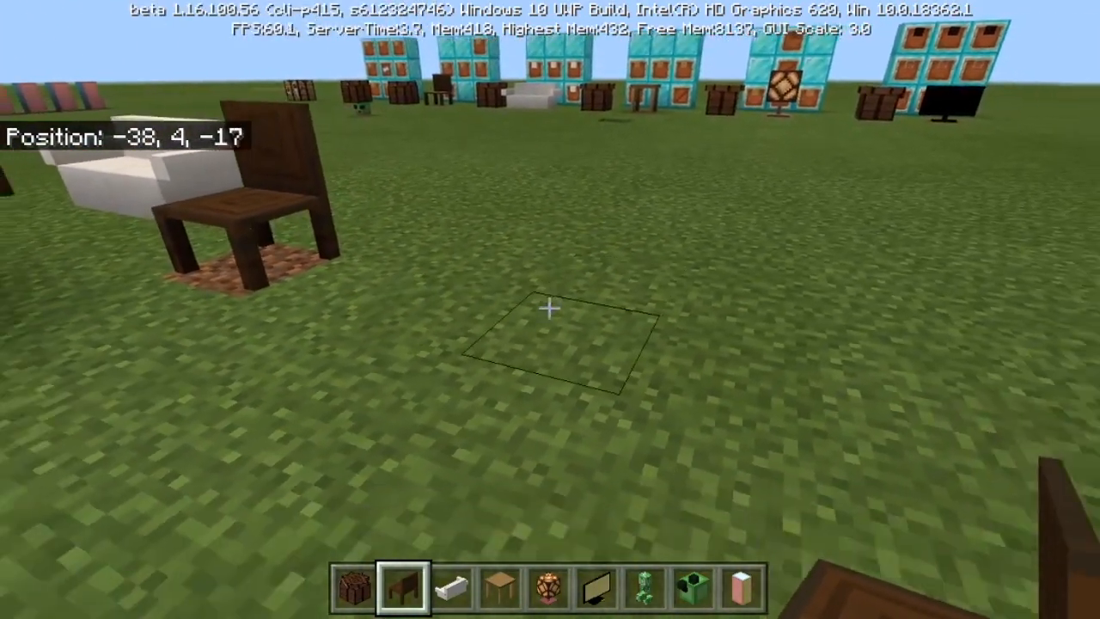
# Place a wooden chair and a Couch side by side on the open grass
pyautogui.rightClick(550, 307)
pyautogui.press('3')
pyautogui.rightClick(550, 308)
pyautogui.press('d')
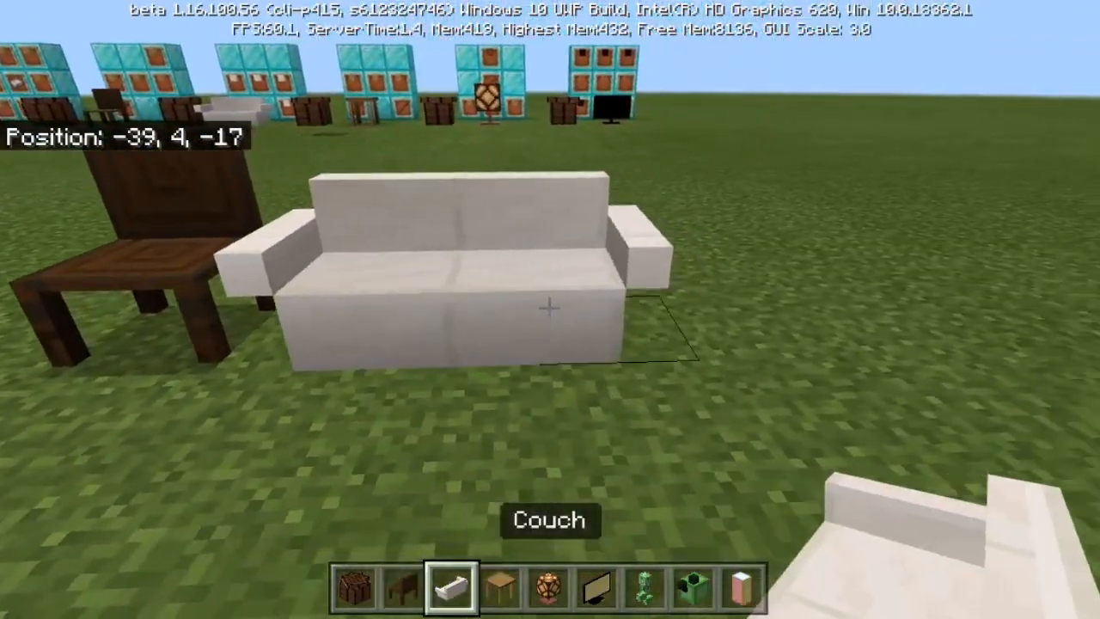
# Place a Small Table on the grass beside the new couch and look over the row
pyautogui.press('4')
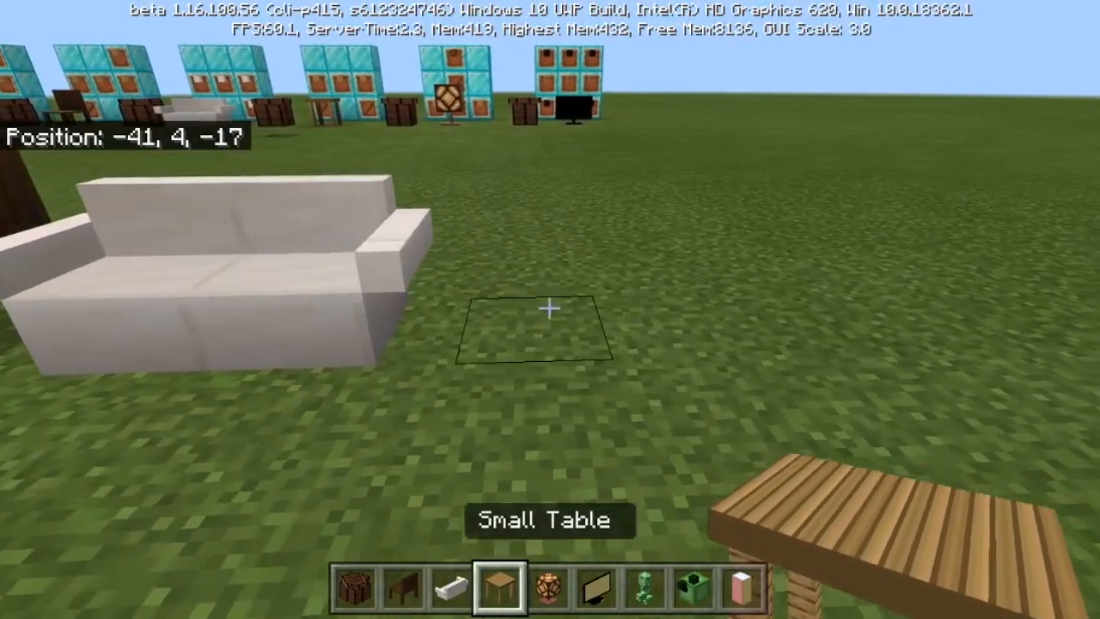
pyautogui.rightClick(549, 307)
pyautogui.press('s')
pyautogui.press('w')
pyautogui.press('d')
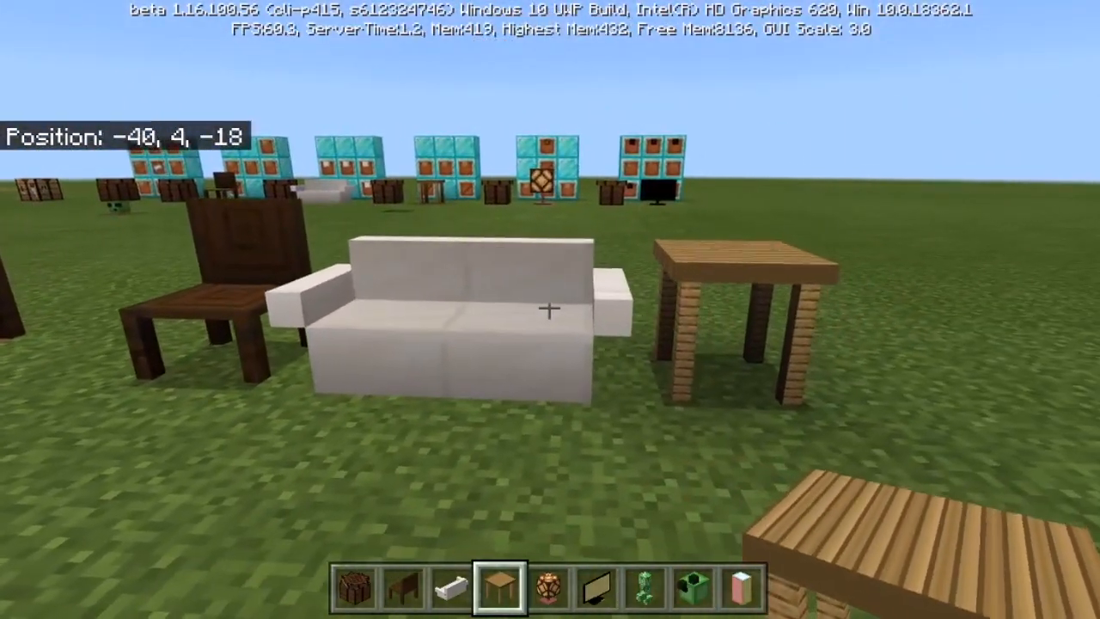
# Break the newly placed small table, couch and chair
pyautogui.press('a')
pyautogui.press('d')
pyautogui.click(550, 307)
pyautogui.press('a')
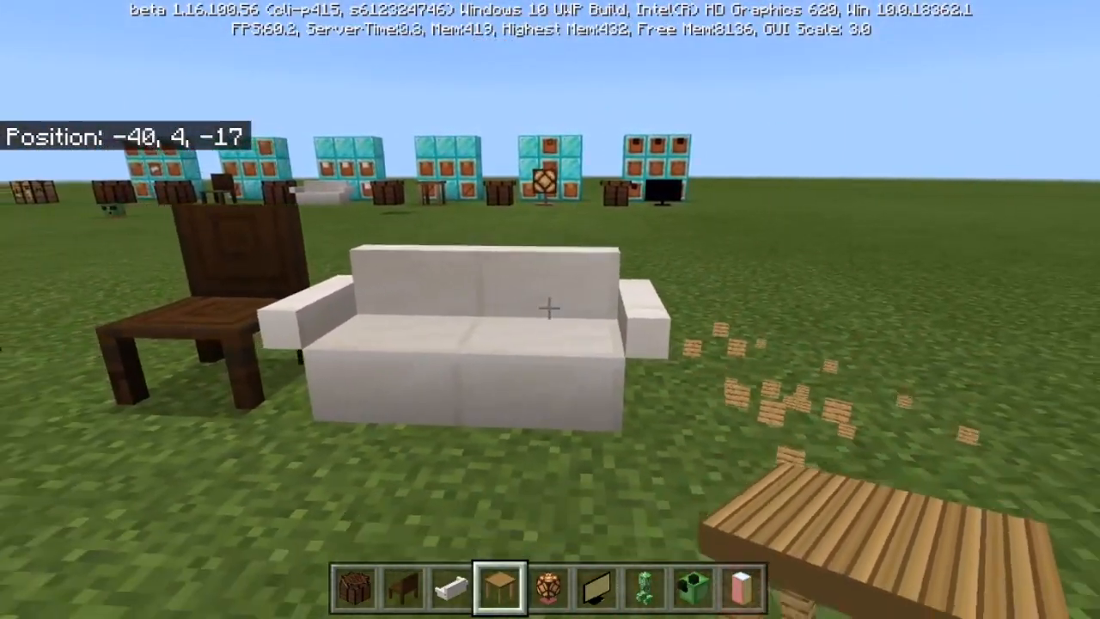
pyautogui.click(550, 307)
pyautogui.click(550, 308)
pyautogui.press('d')
# Place Lamp1 on the open grass and test it by interacting with it repeatedly
pyautogui.press('5')
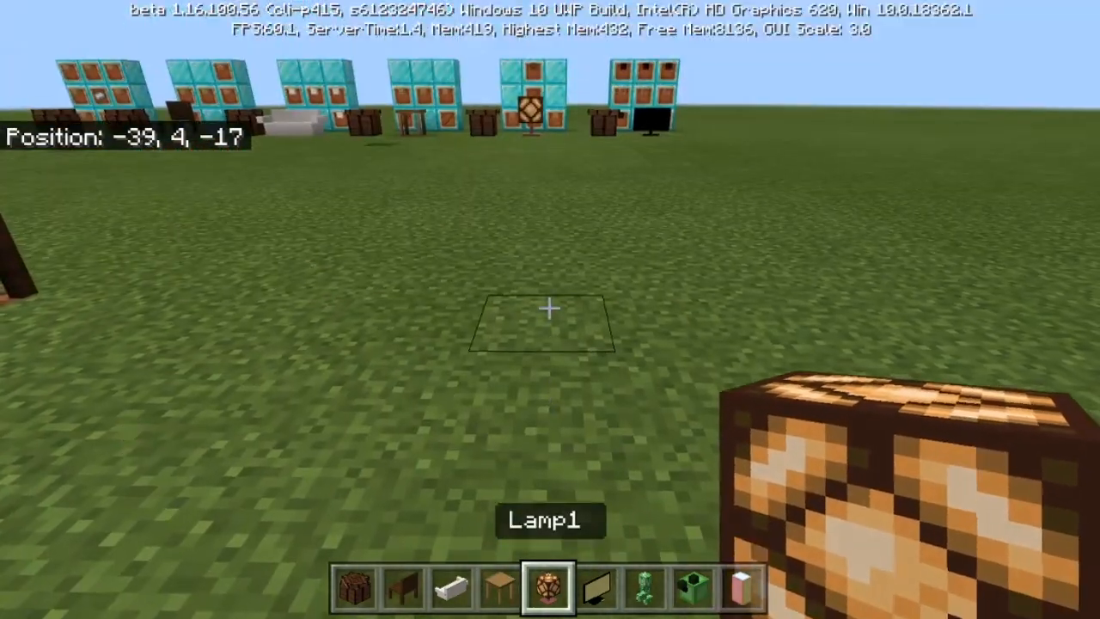
pyautogui.rightClick(550, 307)
pyautogui.press('w')
pyautogui.rightClick(549, 307)
pyautogui.rightClick(550, 307)
pyautogui.rightClick(550, 308)
pyautogui.rightClick(550, 307)
pyautogui.rightClick(550, 307)
pyautogui.rightClick(549, 308)
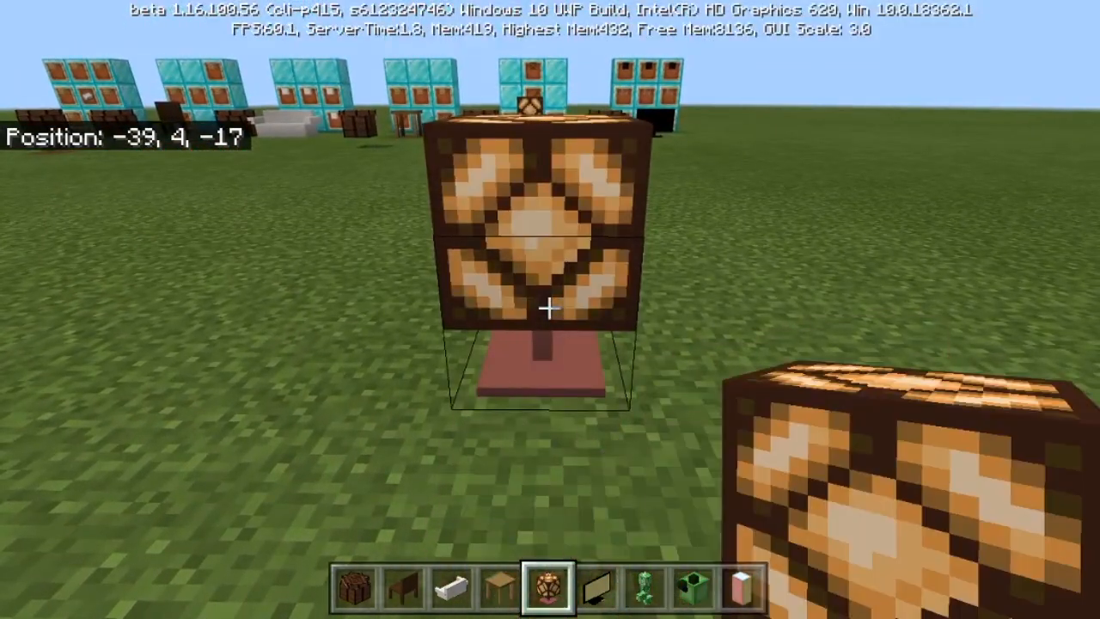
pyautogui.rightClick(550, 307)
pyautogui.rightClick(550, 307)
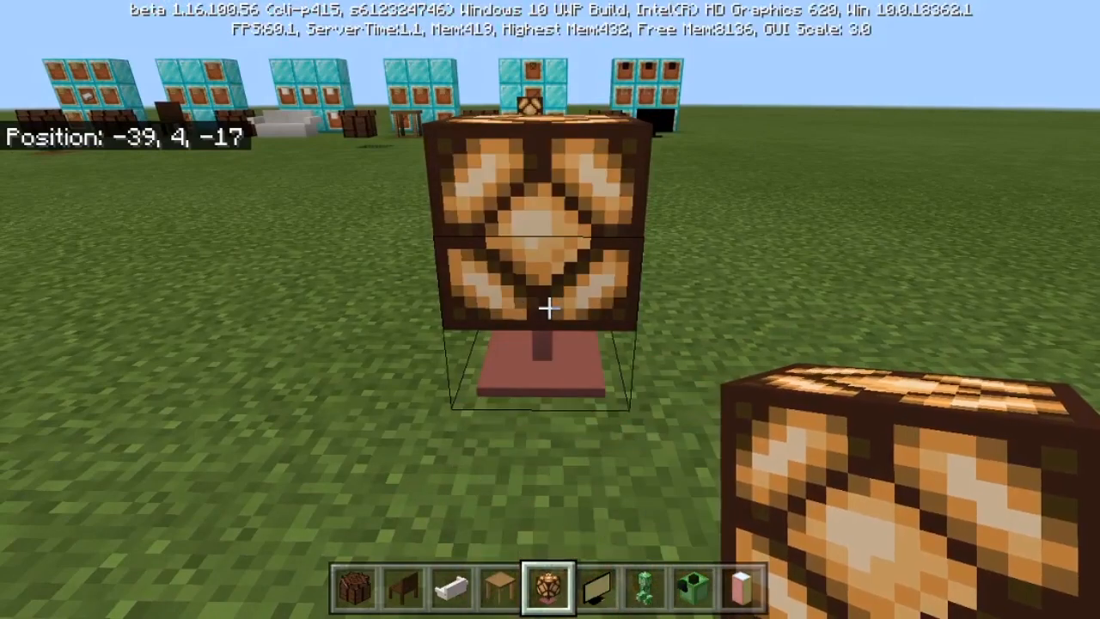
# Set the world time to midnight with the command /time set midnight and test the lamp in the dark
pyautogui.press('/')
pyautogui.write('time set midnight')
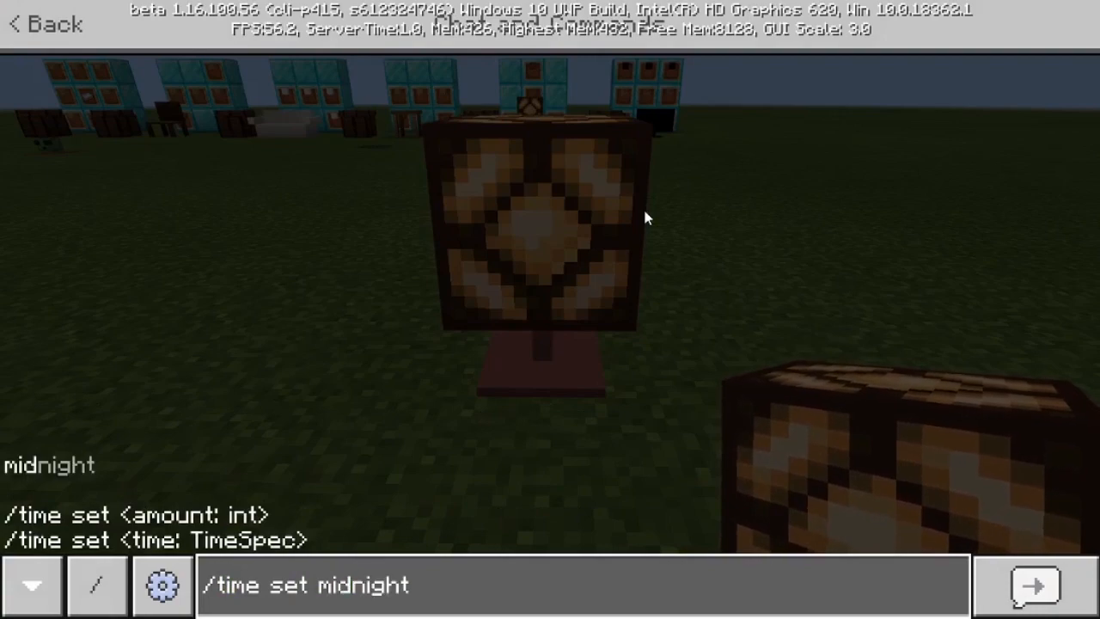
pyautogui.press('Return')
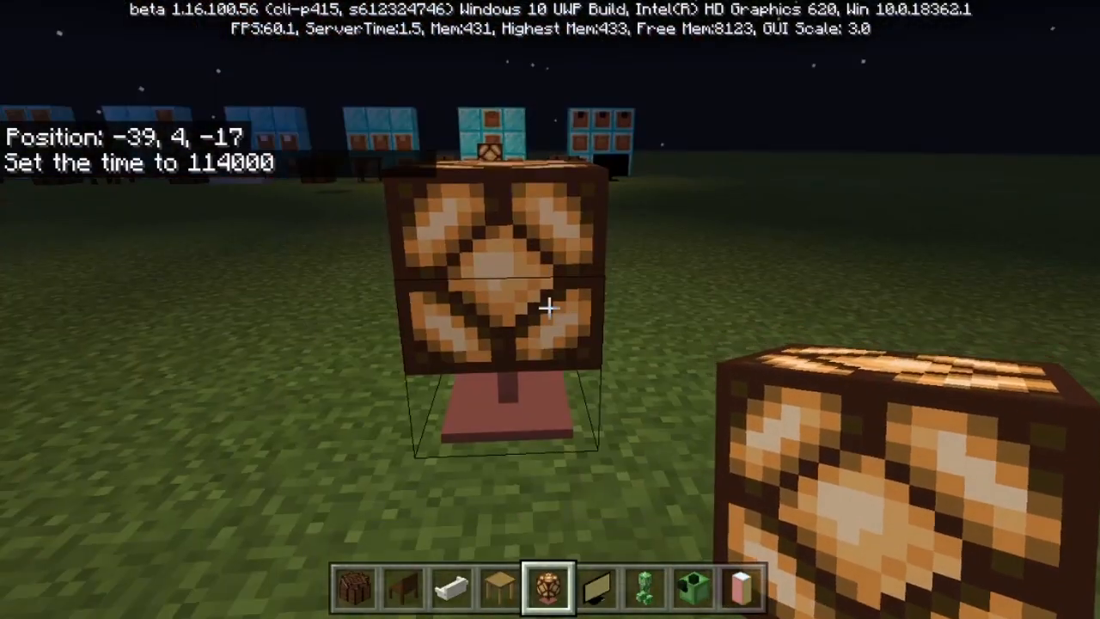
pyautogui.rightClick(550, 308)
pyautogui.rightClick(550, 307)
pyautogui.rightClick(550, 308)
# Break the placed lamp and set the world time back with the command /time set day
pyautogui.click(550, 308)
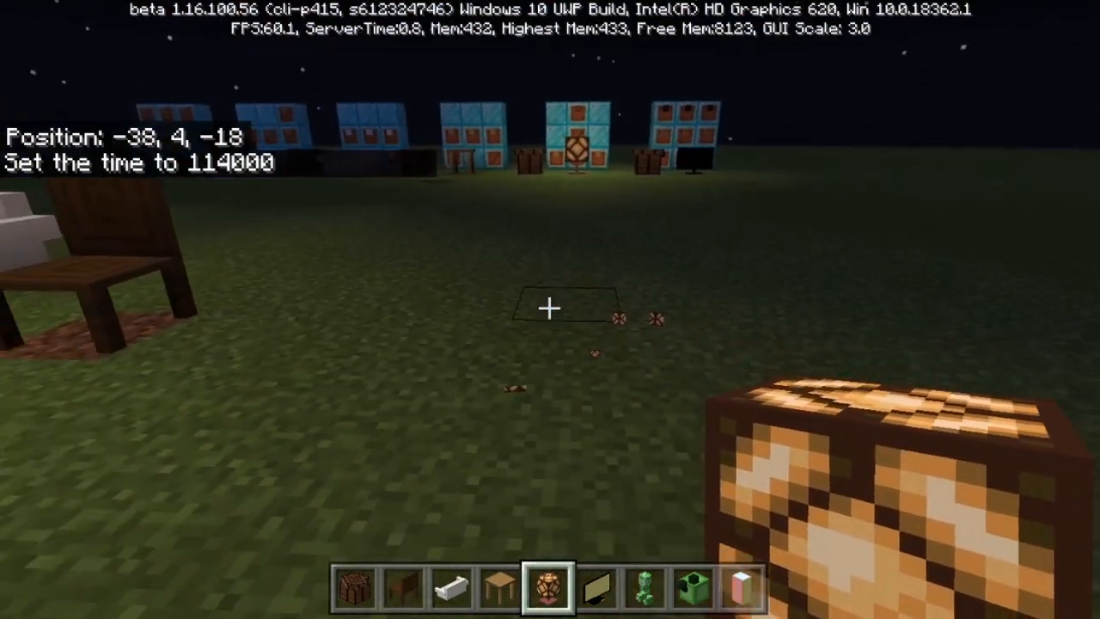
pyautogui.press('/')
pyautogui.write('time set')
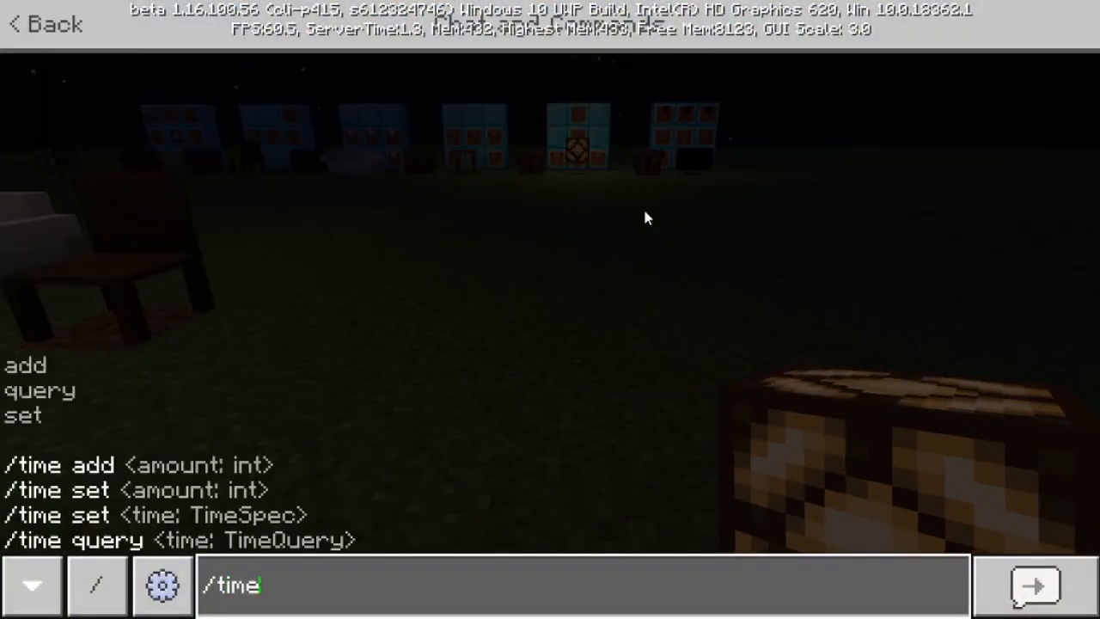
pyautogui.write(' day')
pyautogui.press('Return')
# Place a computer monitor on the open grass
pyautogui.rightClick(550, 308)
pyautogui.press('d')
pyautogui.press('w')
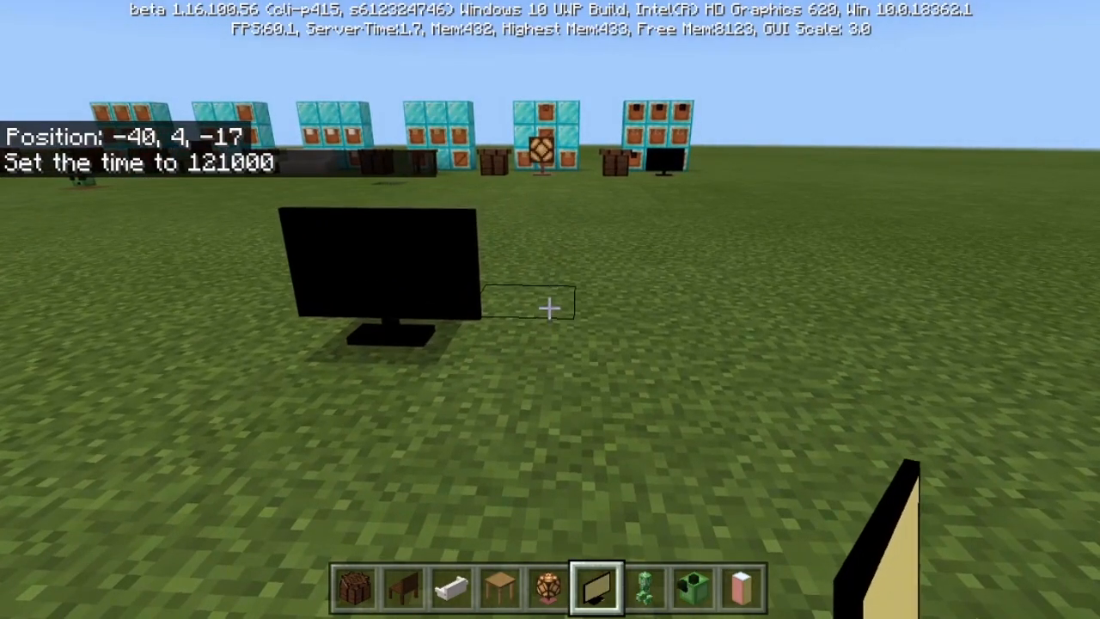
# Break the newly placed monitor after resuming the game
pyautogui.press('Escape')
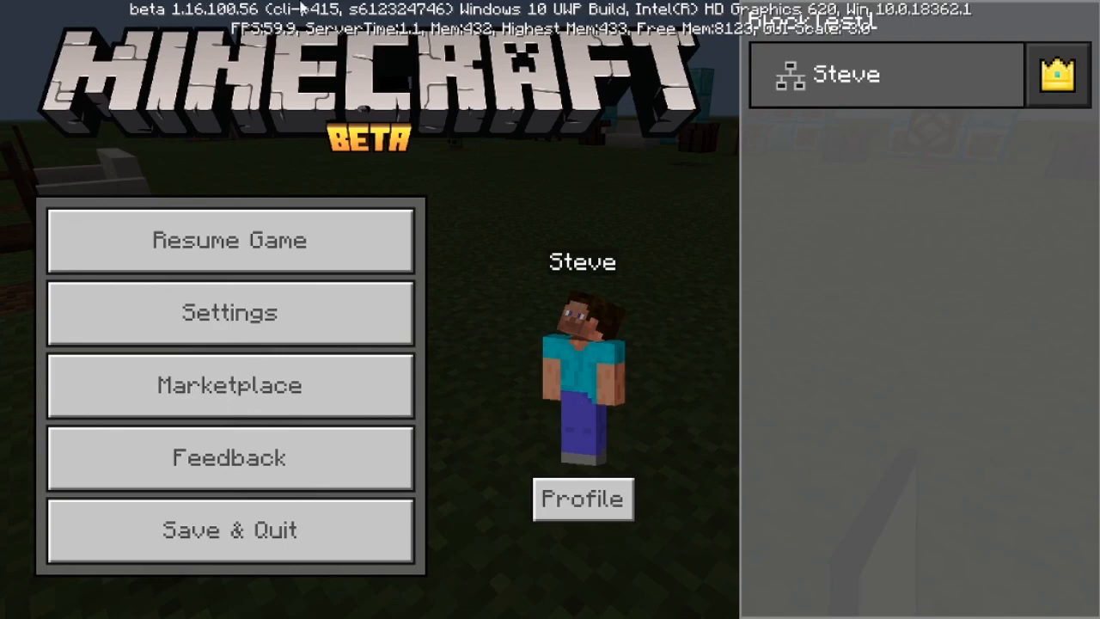
pyautogui.press('Escape')
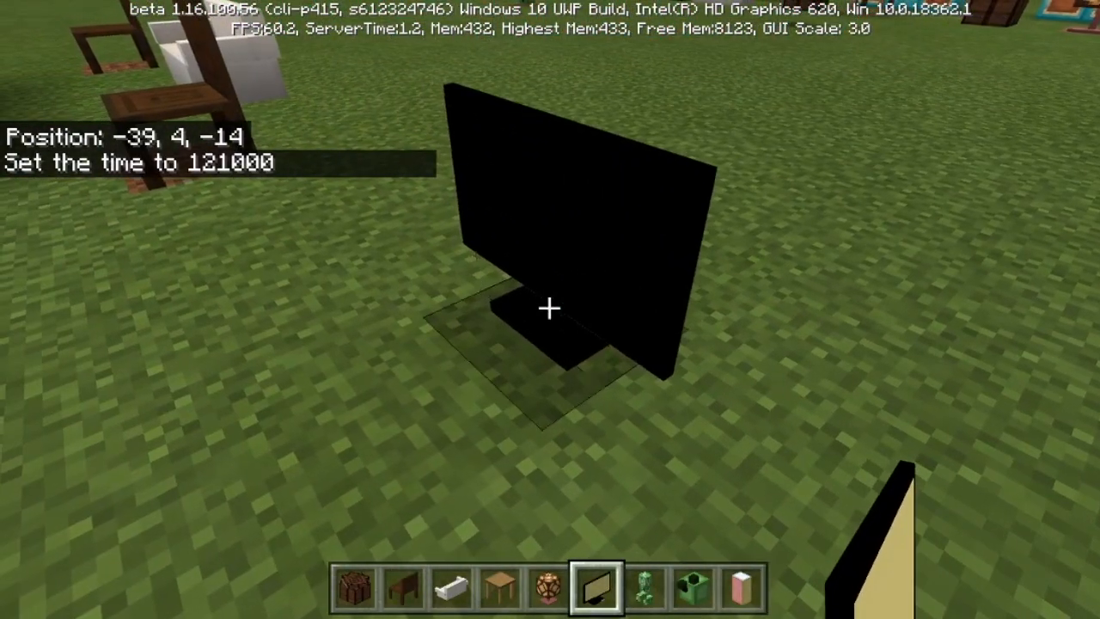
pyautogui.click(550, 308)
pyautogui.press('w')
# Place the creeper figure beside the existing chair and the small green mob head next to it
pyautogui.scroll(-1, 550, 307)
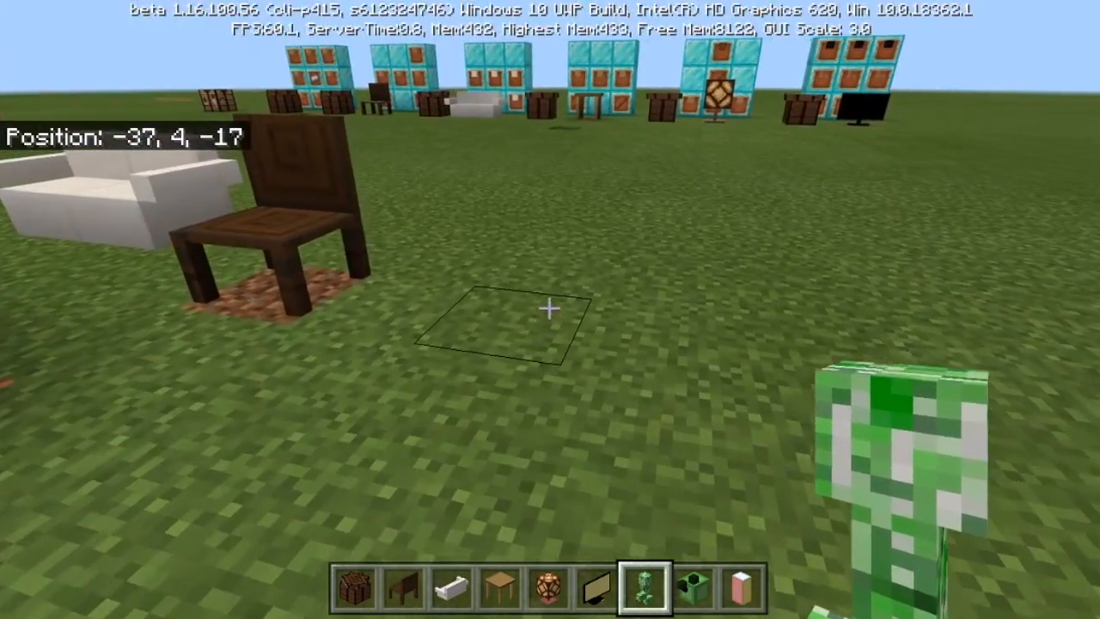
pyautogui.rightClick(550, 308)
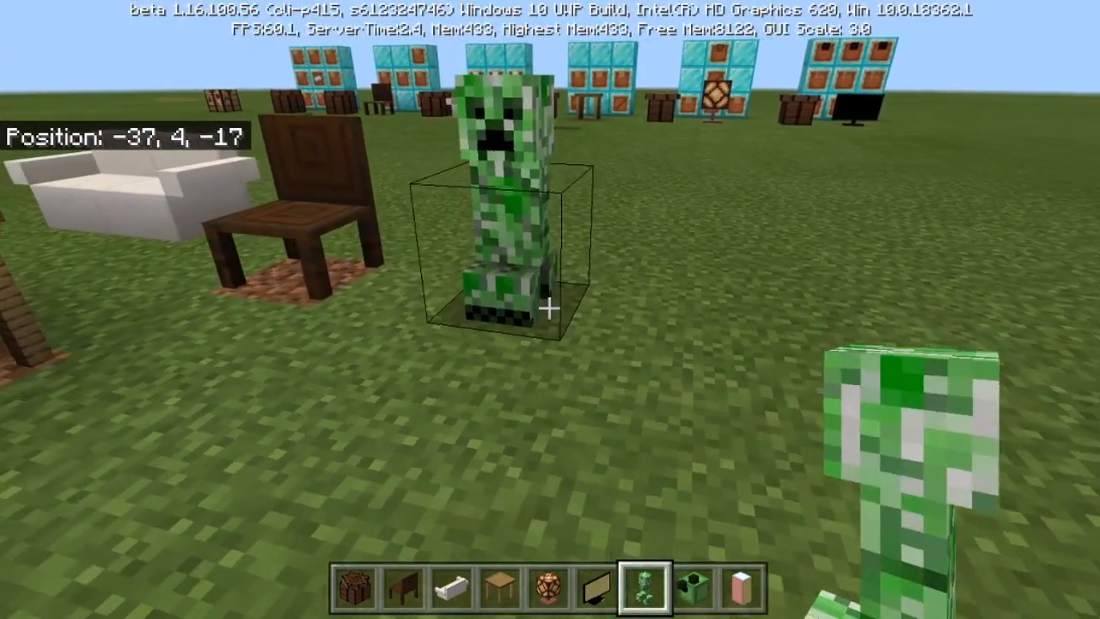
pyautogui.scroll(-1, 550, 308)
pyautogui.rightClick(550, 308)
# Hold the pink block and switch to the third-person view that faces the character
pyautogui.scroll(-1, 550, 307)
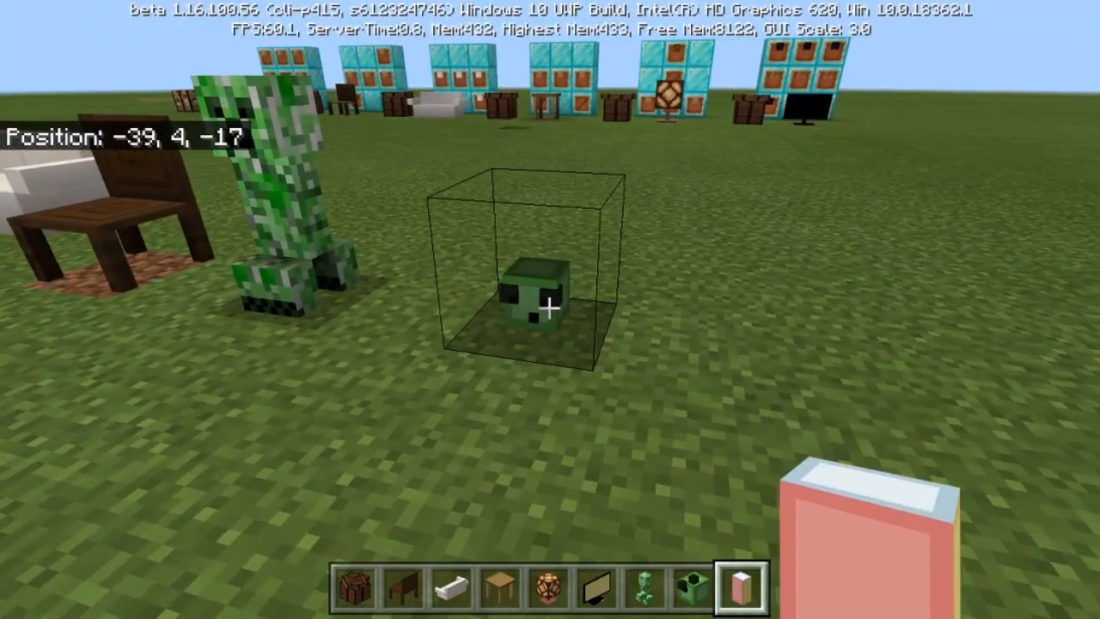
pyautogui.press('w')
pyautogui.press('s')
pyautogui.press('w')
pyautogui.press('s')
pyautogui.press('F5')
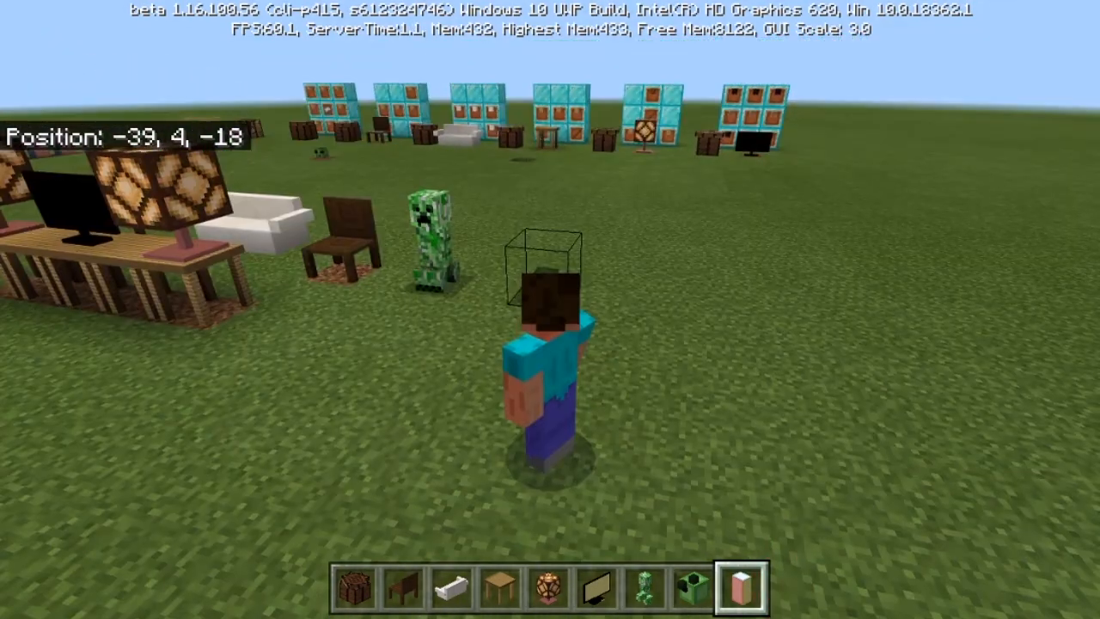
pyautogui.press('F5')
pyautogui.press('shift')
pyautogui.press('shift')
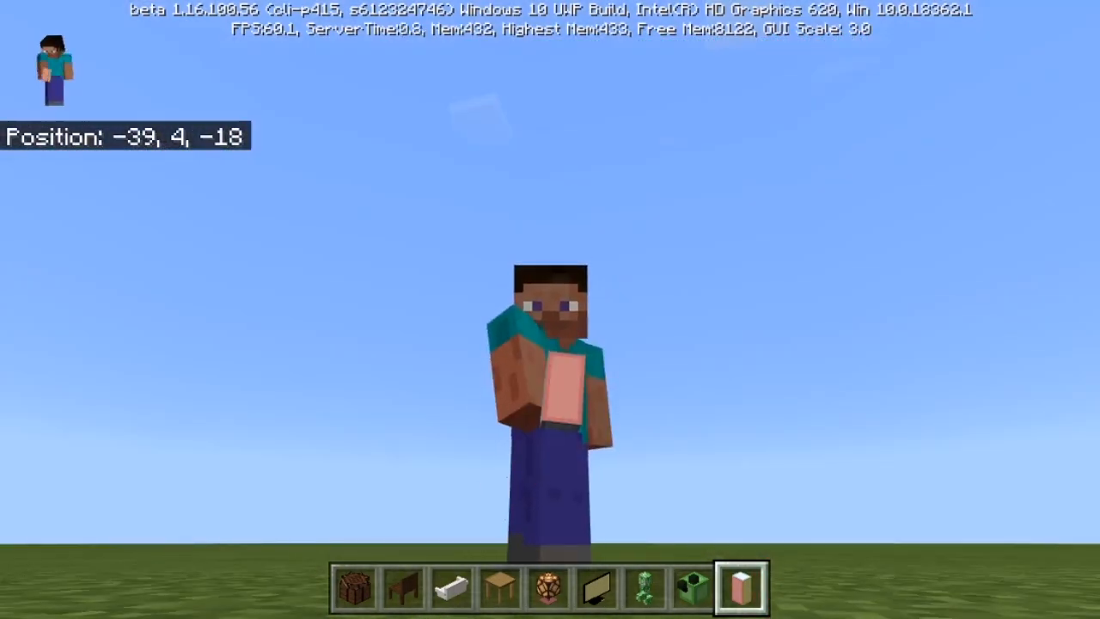
pyautogui.press('shift')
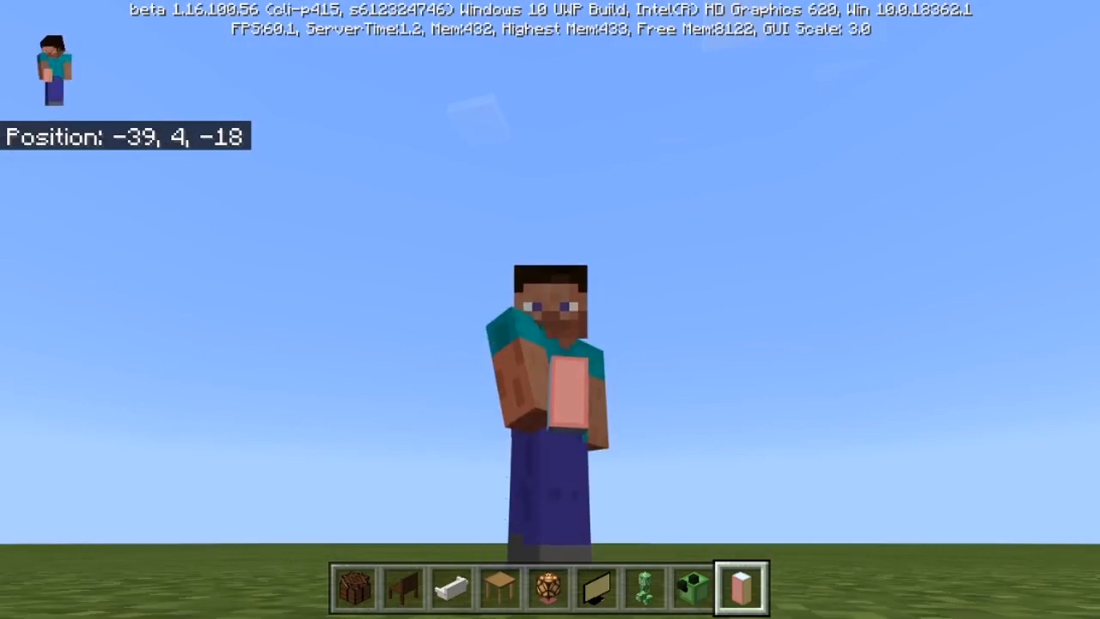
pyautogui.press('shift')
pyautogui.press('shift')
pyautogui.press('w')
pyautogui.press('shift')
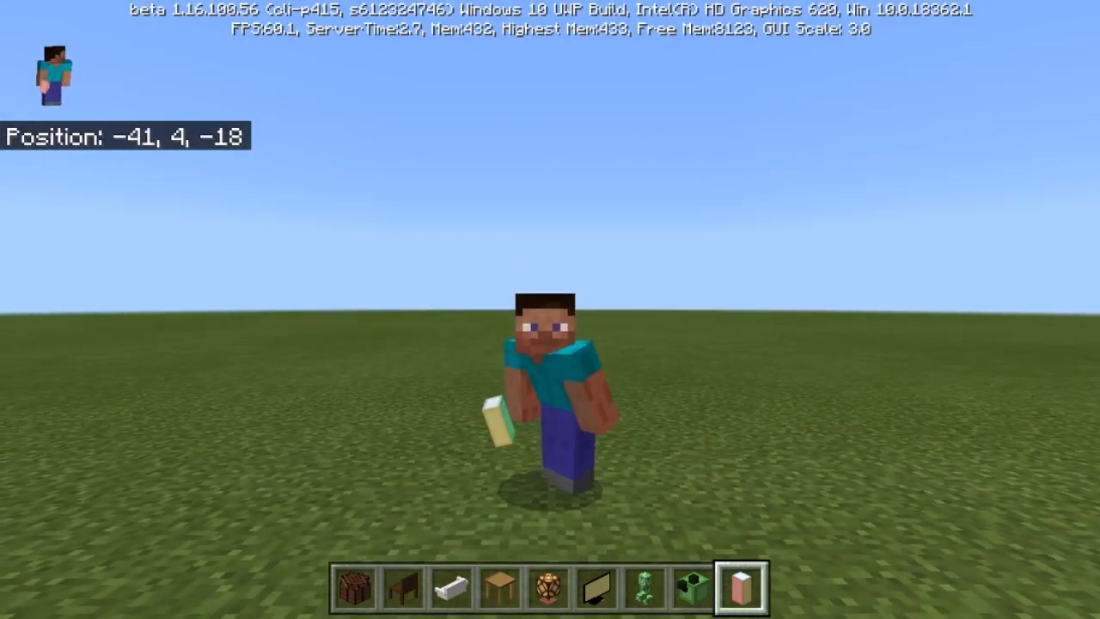
pyautogui.press('a')
pyautogui.press('d')
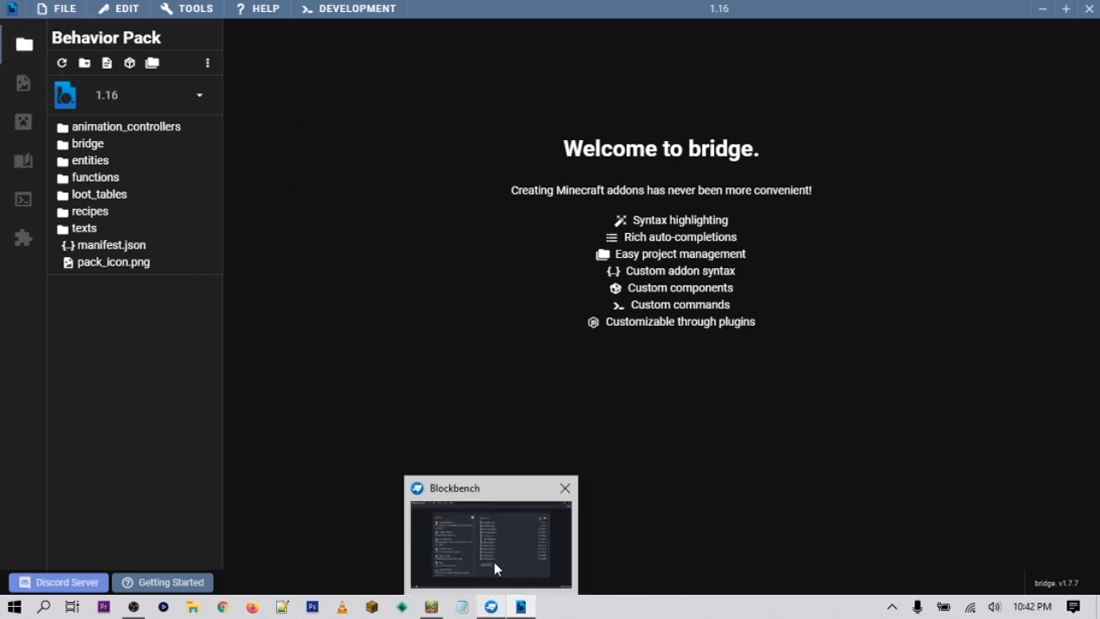
# Switch to Blockbench and create a Bedrock model with file name and identifier "table", Box UV and a 16 × 16 texture
pyautogui.click(496, 567)
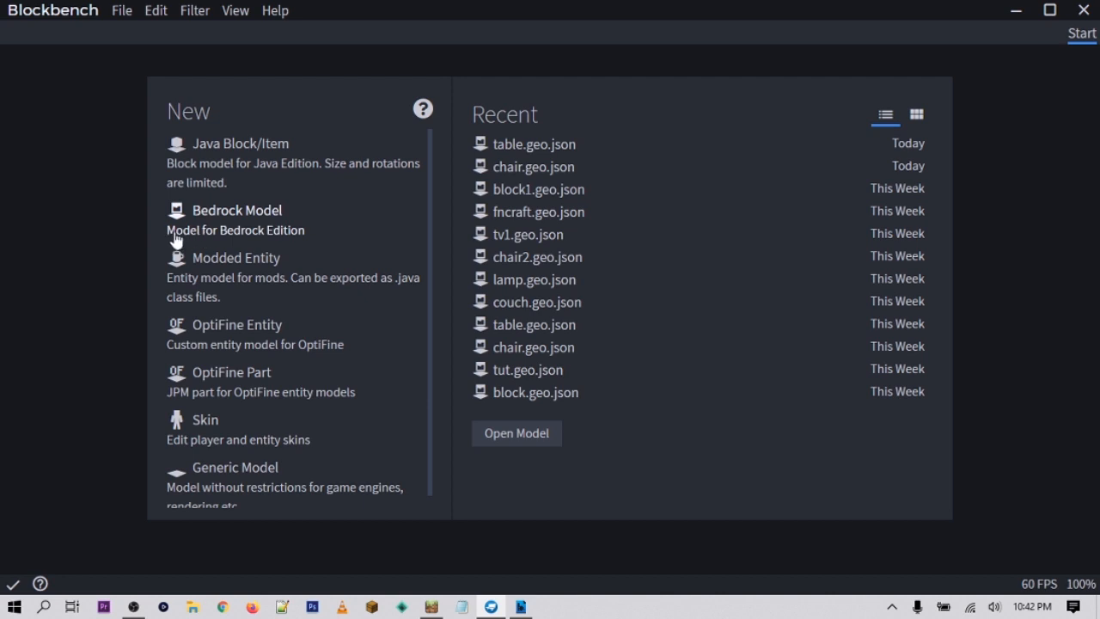
pyautogui.click(231, 220)
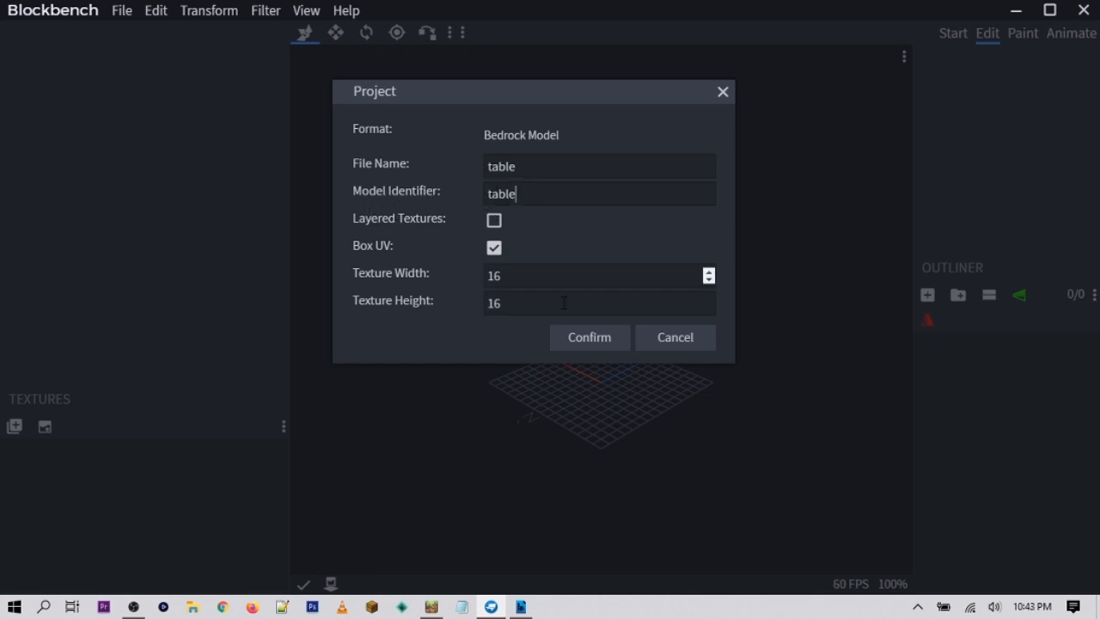
pyautogui.click(581, 344)
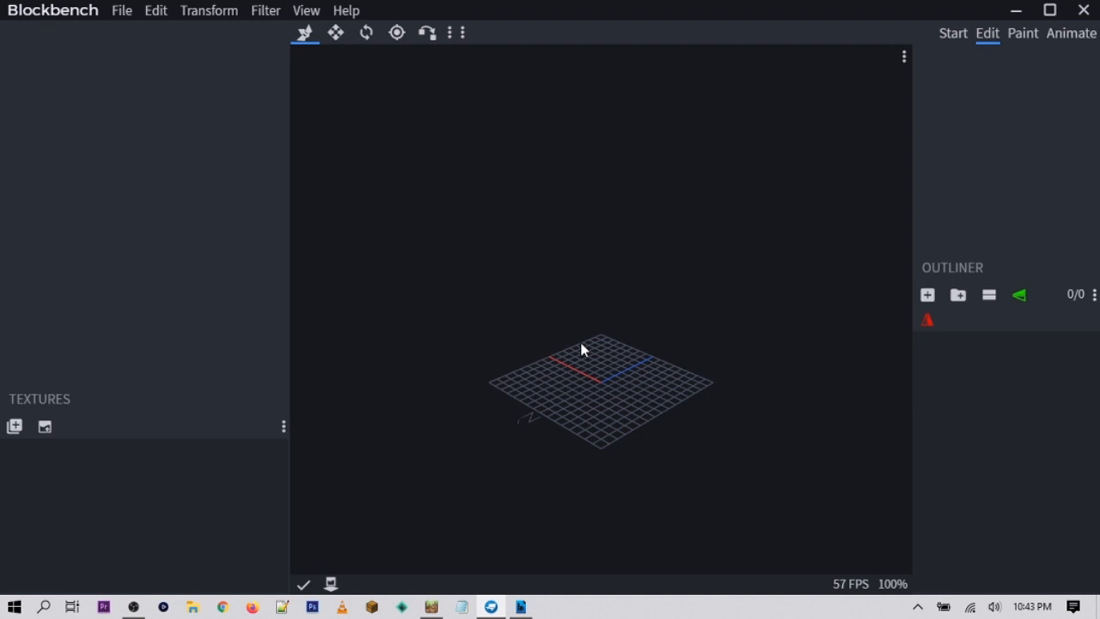
# Add a cube to the empty model
pyautogui.moveTo(534, 513); pyautogui.dragTo(704, 424)
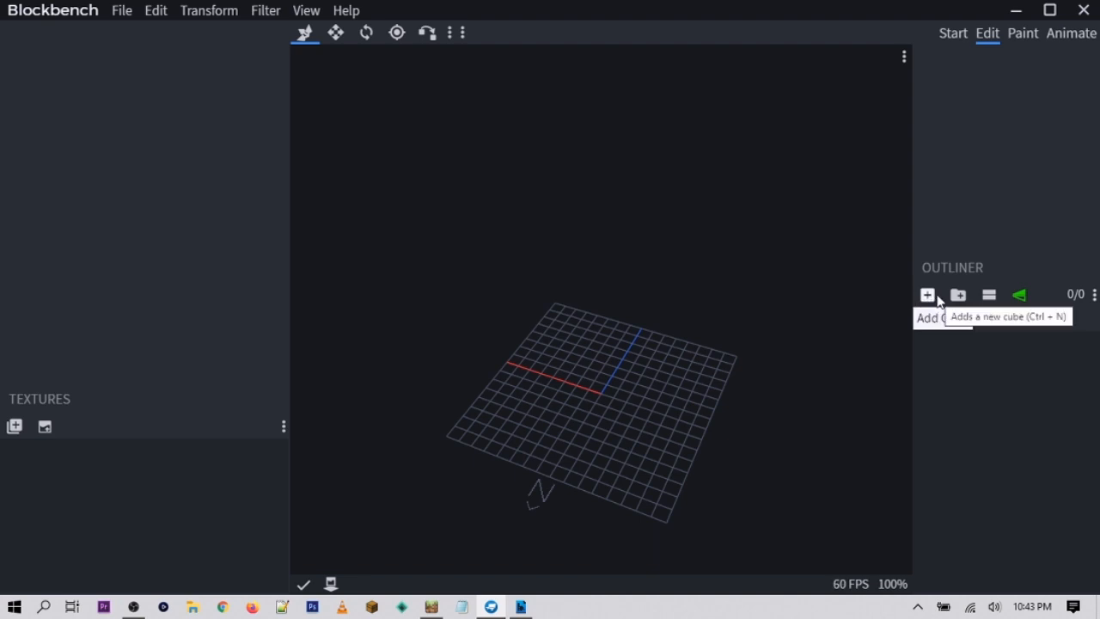
pyautogui.hotkey('ctrl', 'n')
pyautogui.moveTo(662, 301); pyautogui.dragTo(559, 397)
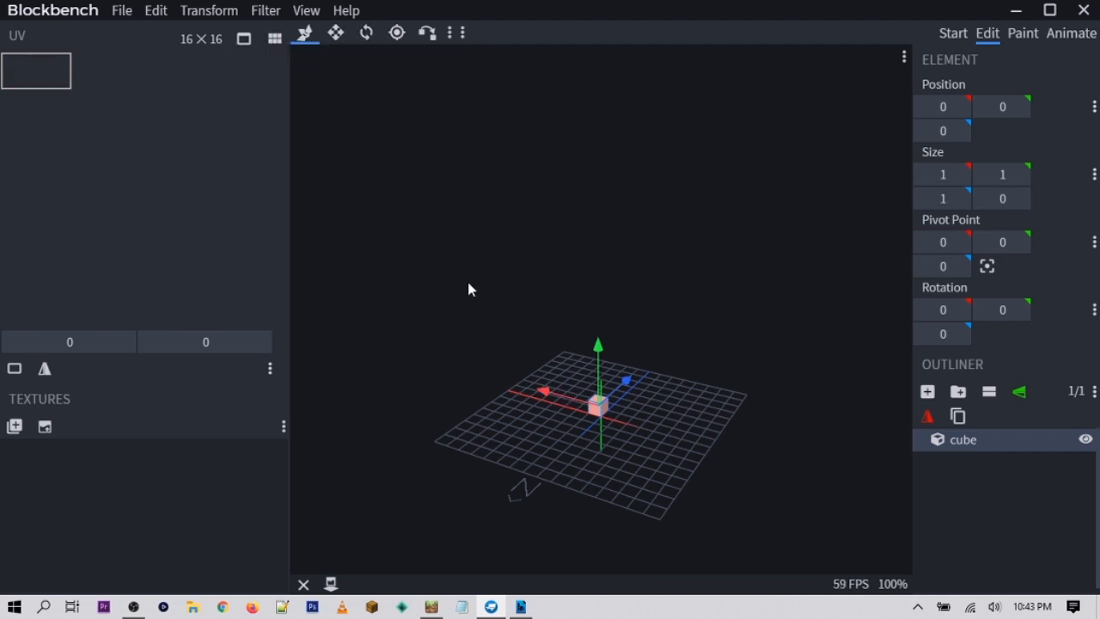
# Move the cube across the grid to X 1, Z 3, and undo a trial lift along Y
pyautogui.moveTo(562, 399); pyautogui.dragTo(502, 378)
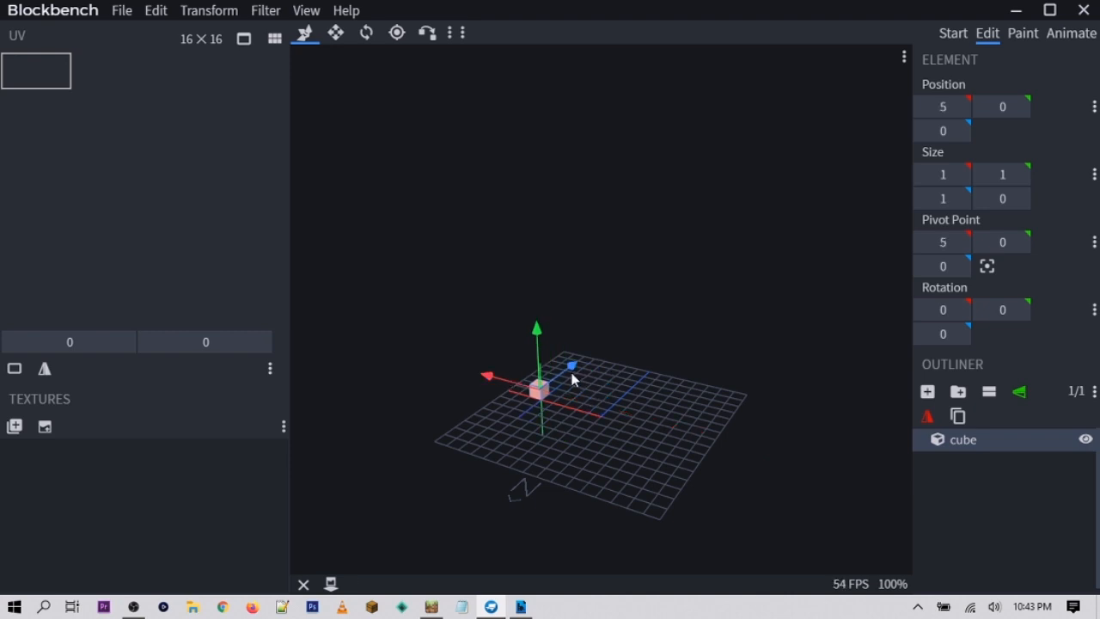
pyautogui.moveTo(572, 353); pyautogui.dragTo(593, 347)
pyautogui.moveTo(509, 364); pyautogui.dragTo(549, 388)
pyautogui.moveTo(613, 350); pyautogui.dragTo(613, 263)
pyautogui.hotkey('ctrl', 'z')
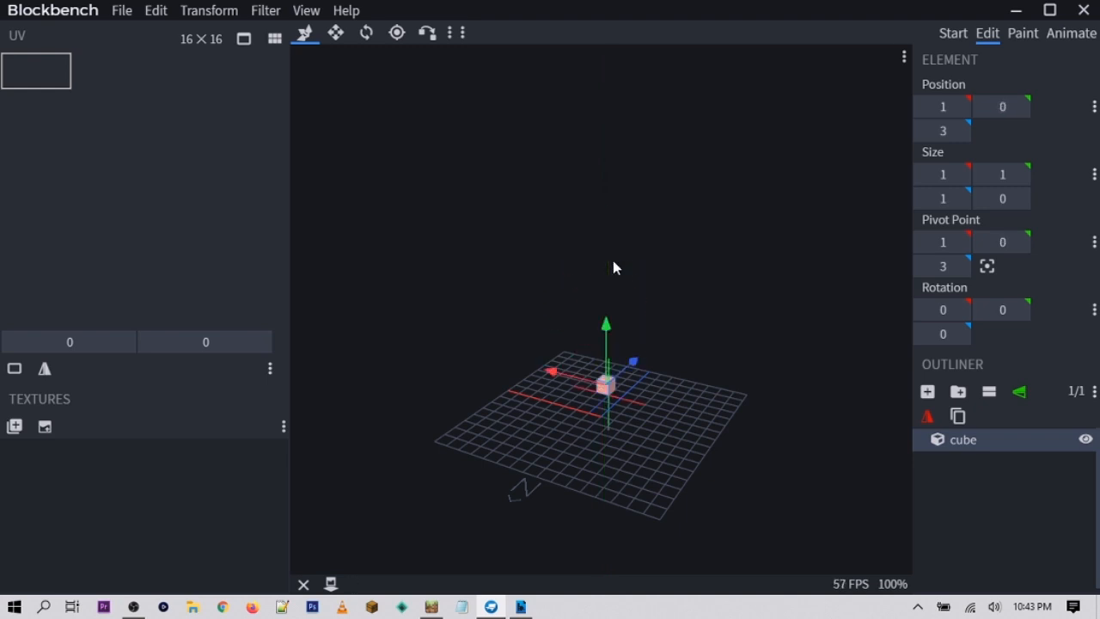
# Resize the cube into a bar 2 wide, 1 high and 11 long, starting at X 0, Z -6
pyautogui.click(336, 33)
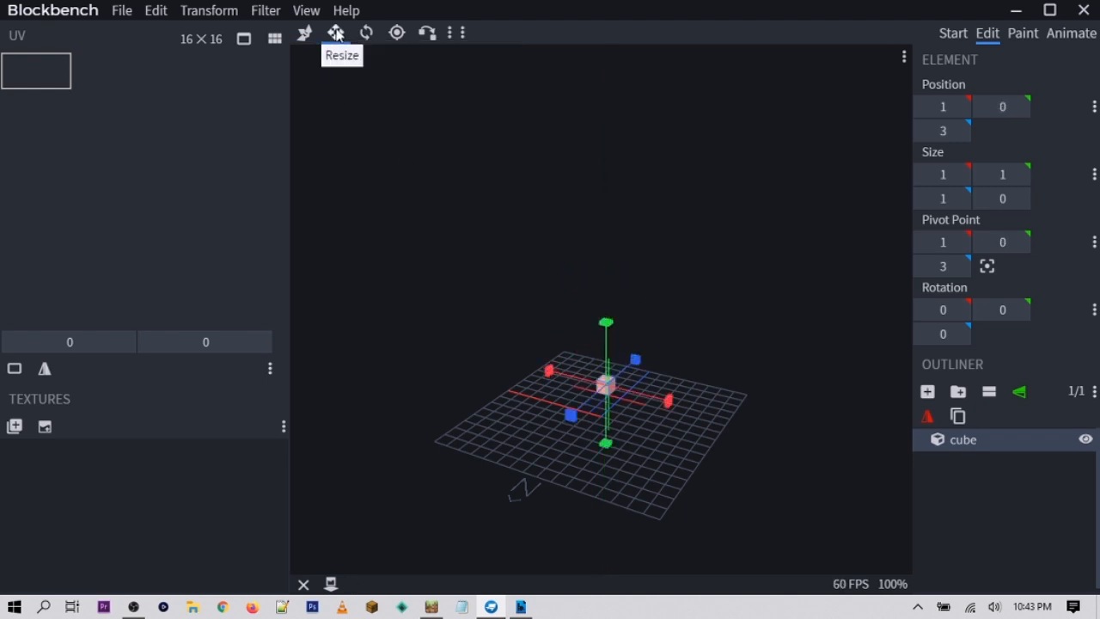
pyautogui.moveTo(560, 423); pyautogui.dragTo(520, 473)
pyautogui.moveTo(636, 433); pyautogui.dragTo(653, 436)
pyautogui.moveTo(673, 386); pyautogui.dragTo(678, 424)
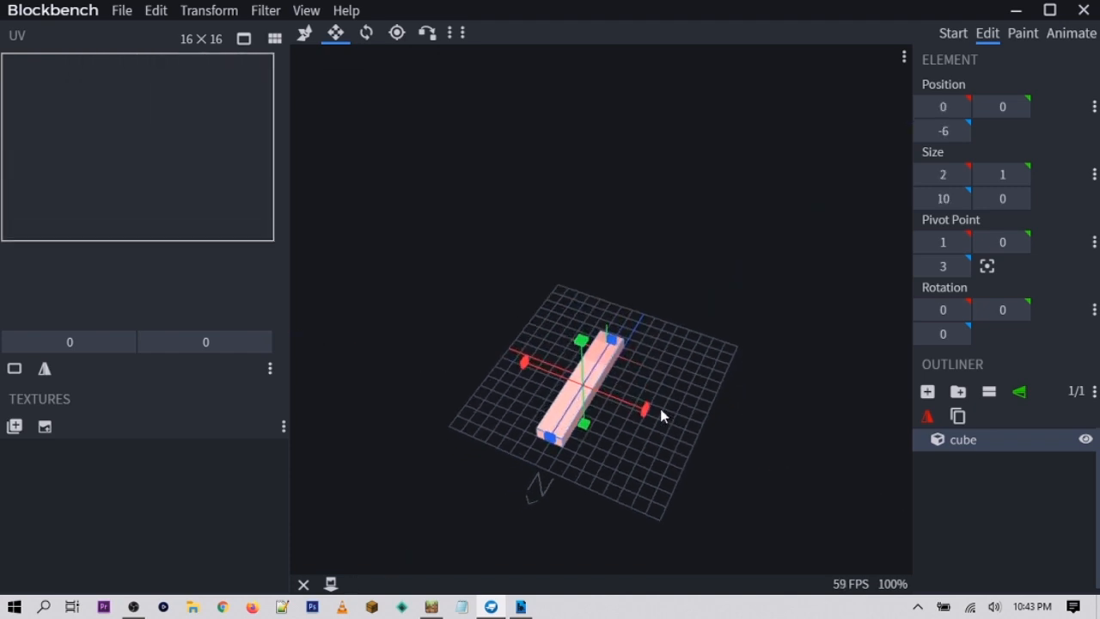
pyautogui.moveTo(621, 351)
pyautogui.mouseDown()
pyautogui.moveTo(585, 376)
pyautogui.moveTo(620, 325)
pyautogui.moveTo(615, 335)
pyautogui.mouseUp()
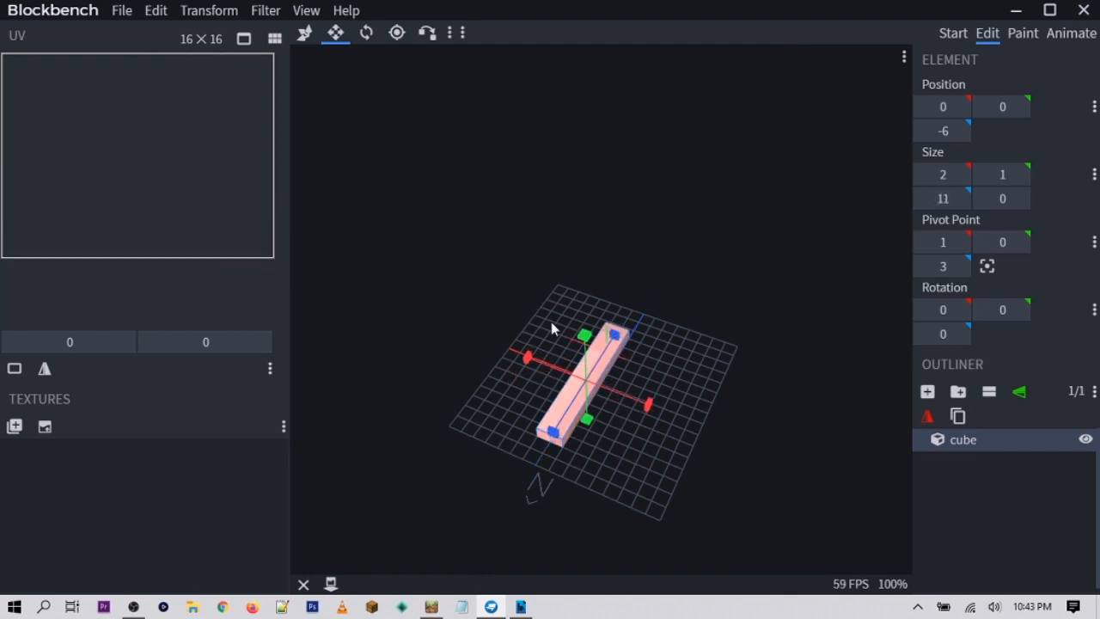
# Try rotating the bar about its Z axis to -112.5 degrees
pyautogui.click(378, 40)
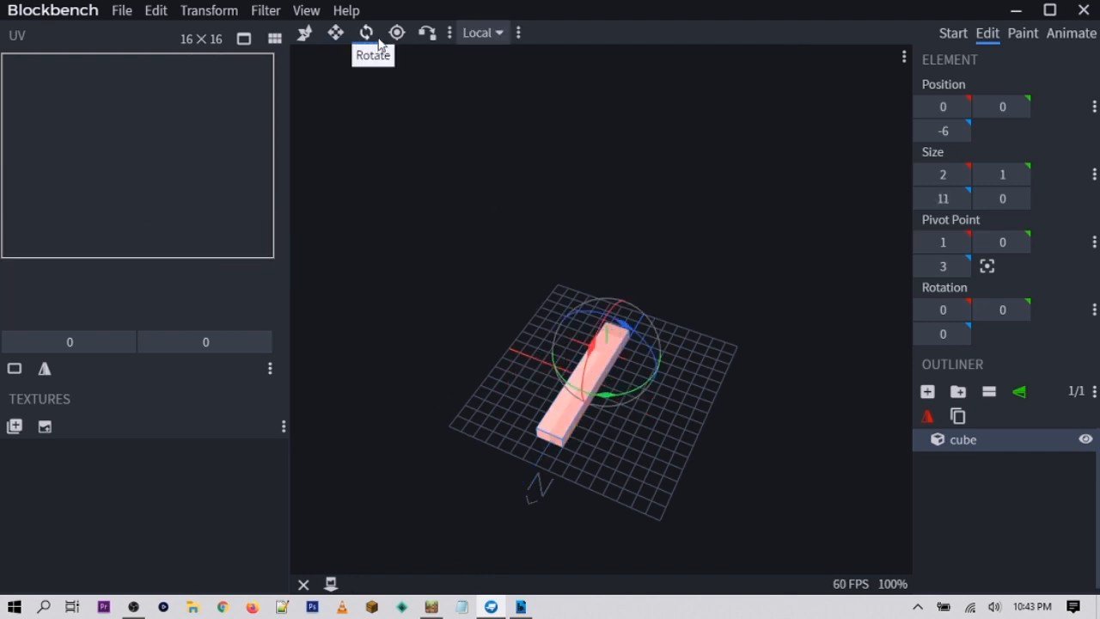
pyautogui.moveTo(621, 321)
pyautogui.mouseDown()
pyautogui.moveTo(567, 301)
pyautogui.moveTo(565, 361)
pyautogui.moveTo(591, 260)
pyautogui.moveTo(658, 240)
pyautogui.moveTo(633, 314)
pyautogui.mouseUp()
pyautogui.hotkey('ctrl', 'z')
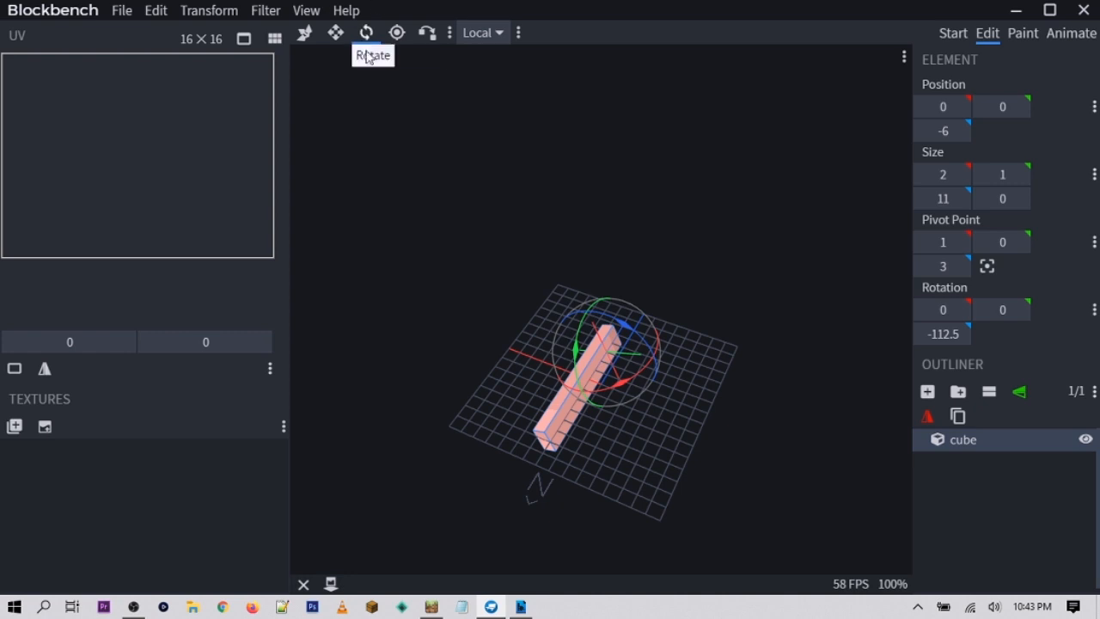
# Move the bar's pivot point to Z -6 and rotate the bar around it to Y -35, Z -105
pyautogui.click(395, 33)
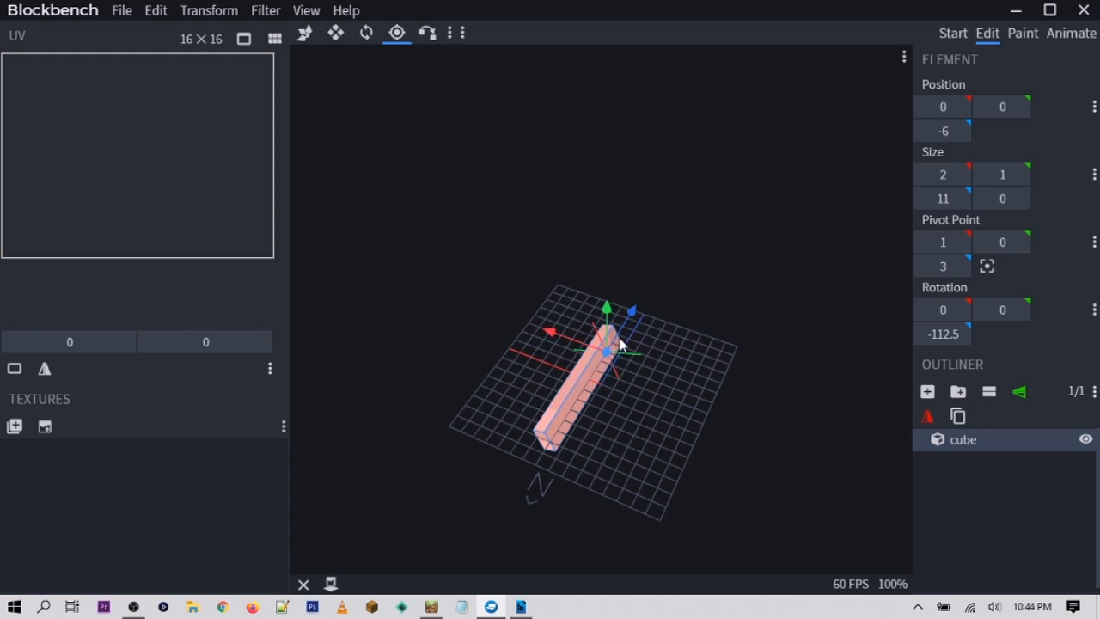
pyautogui.moveTo(631, 312); pyautogui.dragTo(543, 448)
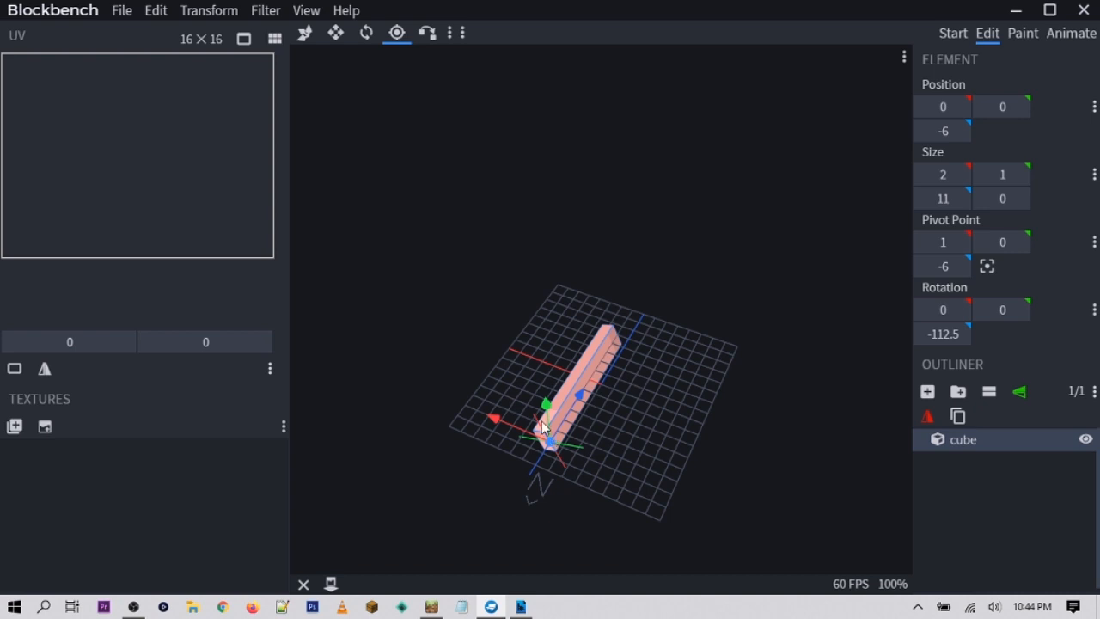
pyautogui.click(370, 35)
pyautogui.moveTo(516, 440)
pyautogui.mouseDown()
pyautogui.moveTo(525, 476)
pyautogui.moveTo(511, 441)
pyautogui.moveTo(509, 469)
pyautogui.moveTo(514, 436)
pyautogui.moveTo(486, 418)
pyautogui.moveTo(520, 434)
pyautogui.mouseUp()
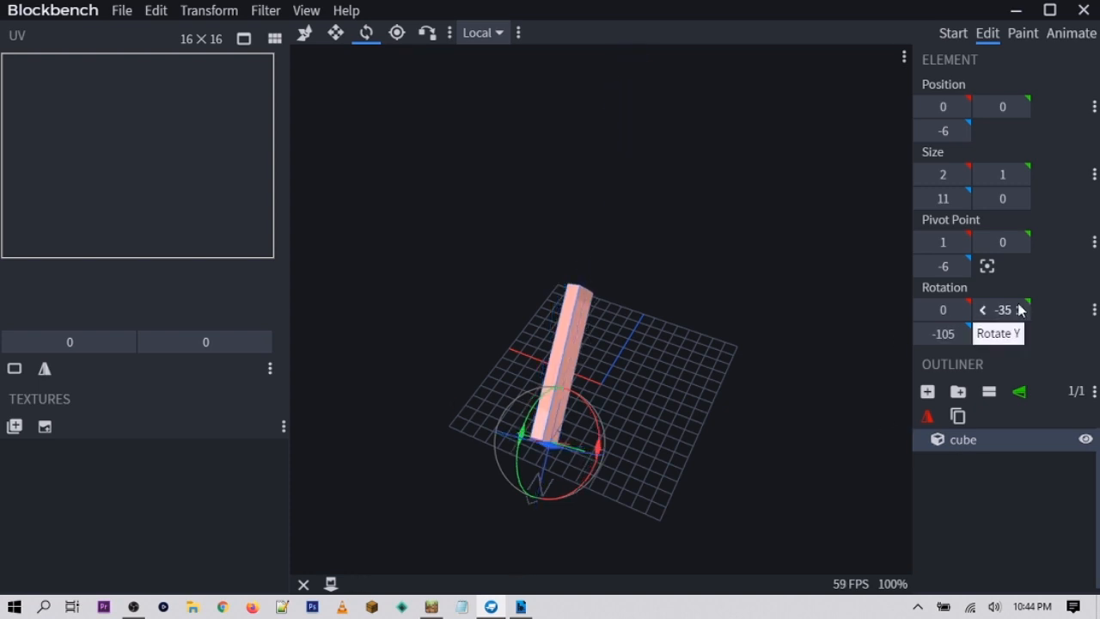
# Centre the pivot point on the bar and try rotating it to 127.5 degrees about Z
pyautogui.click(987, 267)
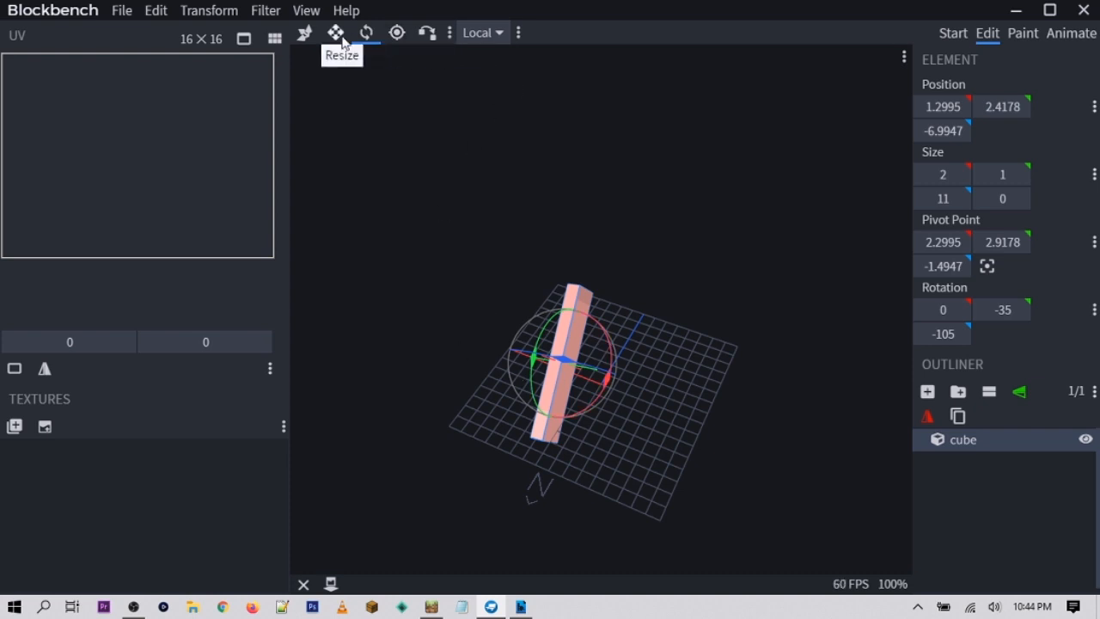
pyautogui.moveTo(529, 360); pyautogui.dragTo(598, 366)
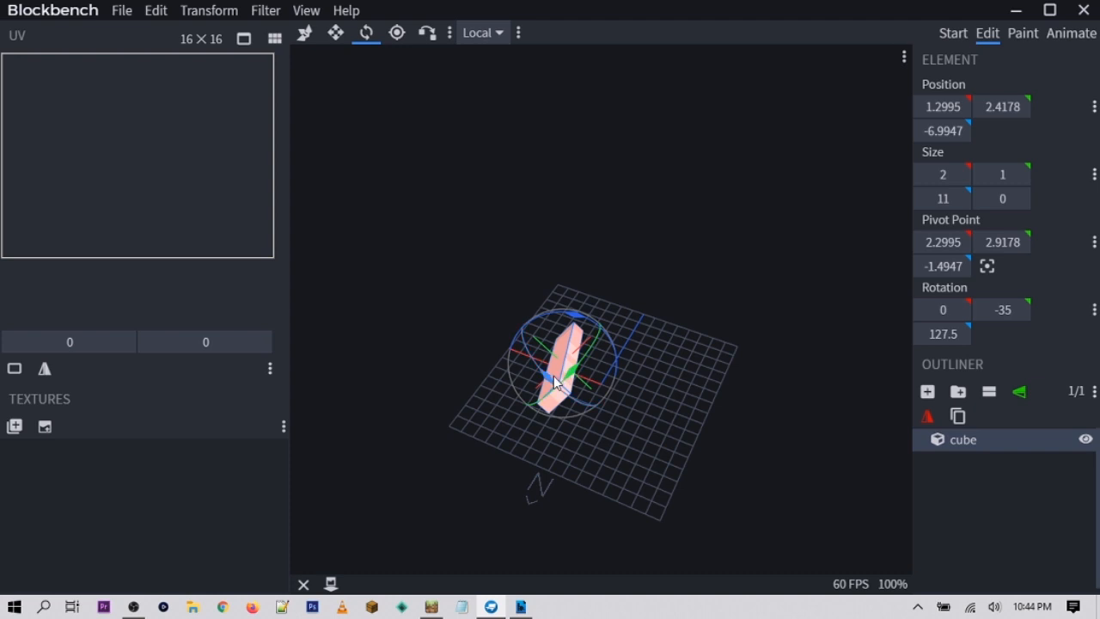
# Undo the bar's rotations and pivot changes as well as its last lengthening
pyautogui.hotkey('ctrl', 'z')
pyautogui.hotkey('ctrl', 'z')
pyautogui.hotkey('ctrl', 'z')
pyautogui.hotkey('ctrl', 'z')
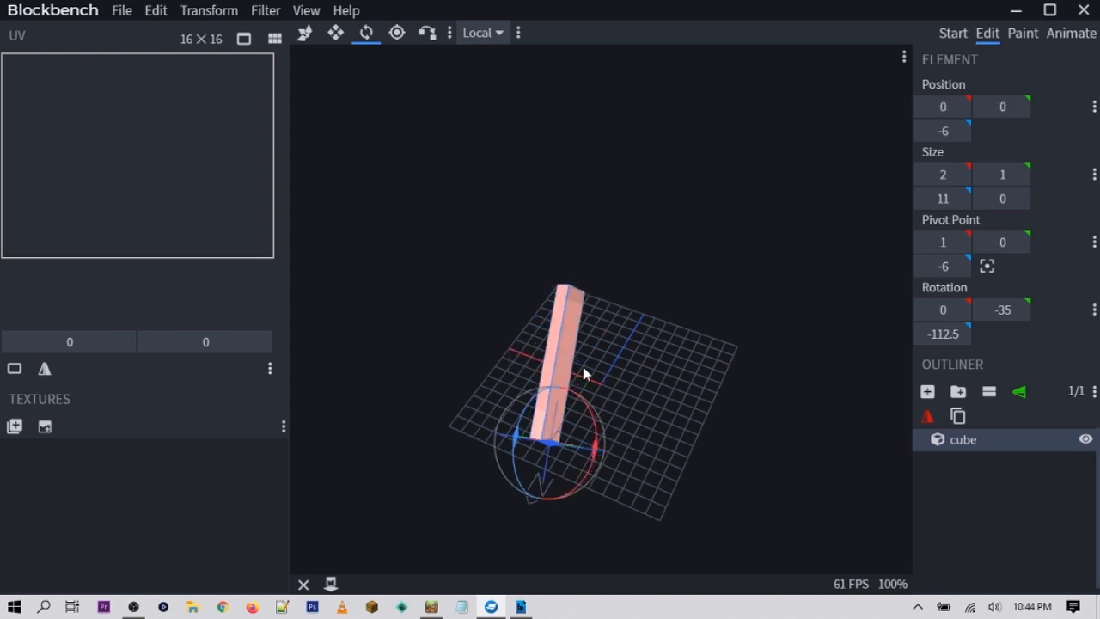
pyautogui.hotkey('ctrl', 'z')
pyautogui.hotkey('ctrl', 'z')
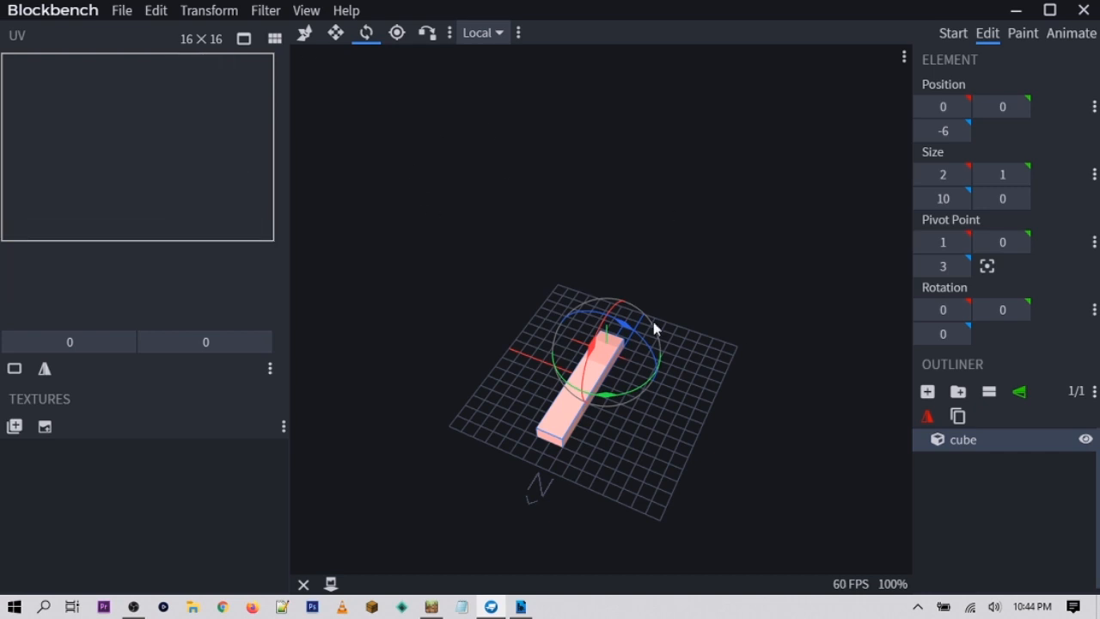
# Widen the bar in both X directions to size 16, starting at X -8
pyautogui.click(334, 36)
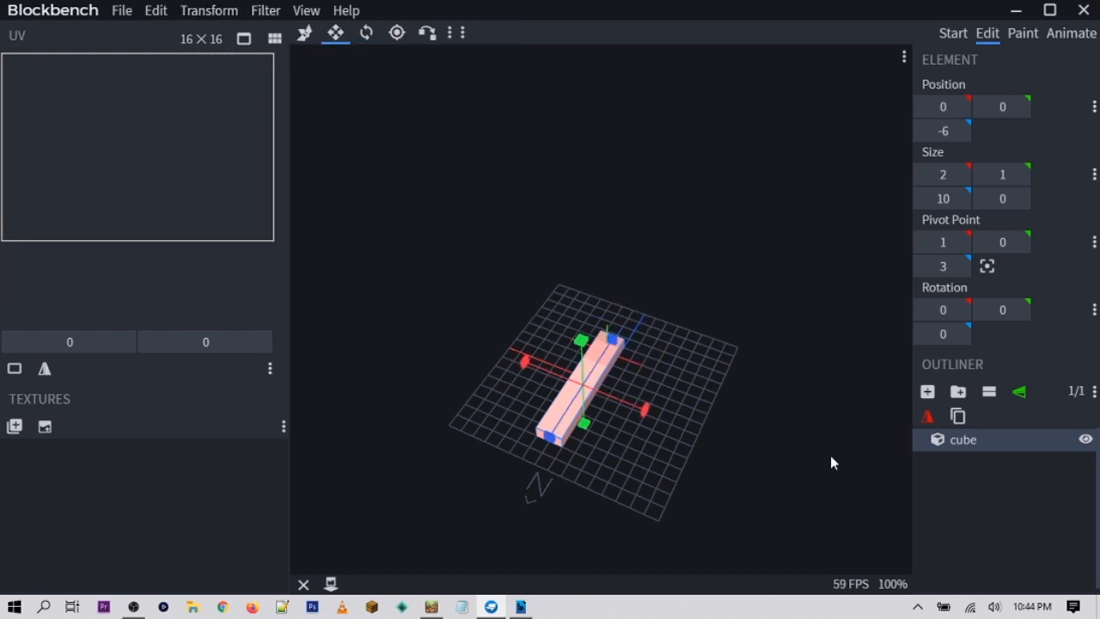
pyautogui.moveTo(830, 455); pyautogui.dragTo(825, 437)
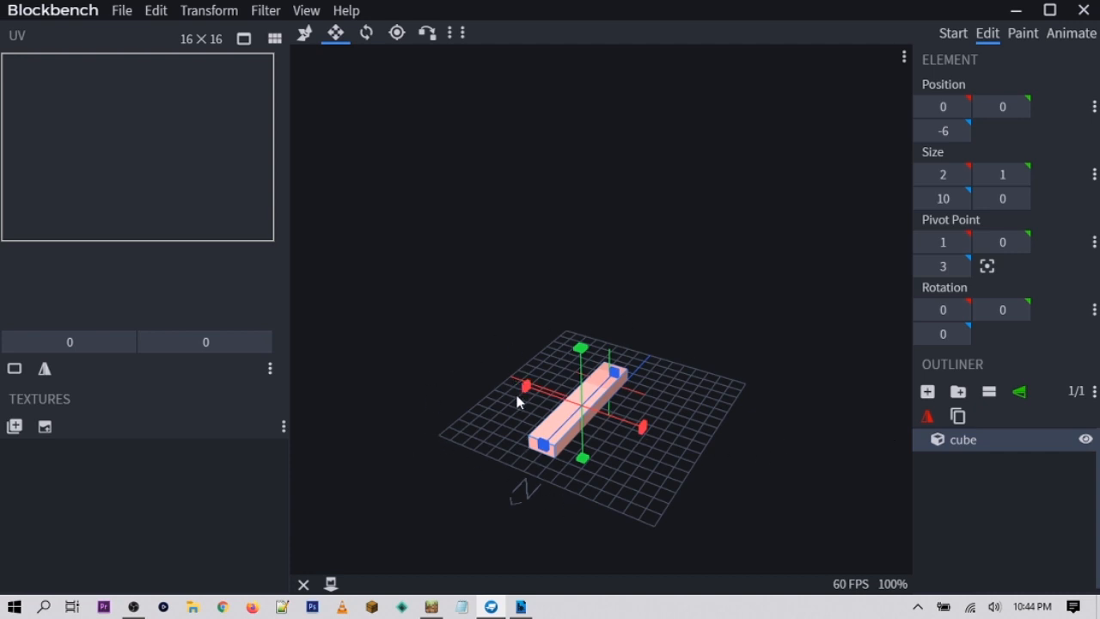
pyautogui.moveTo(519, 385); pyautogui.dragTo(475, 385)
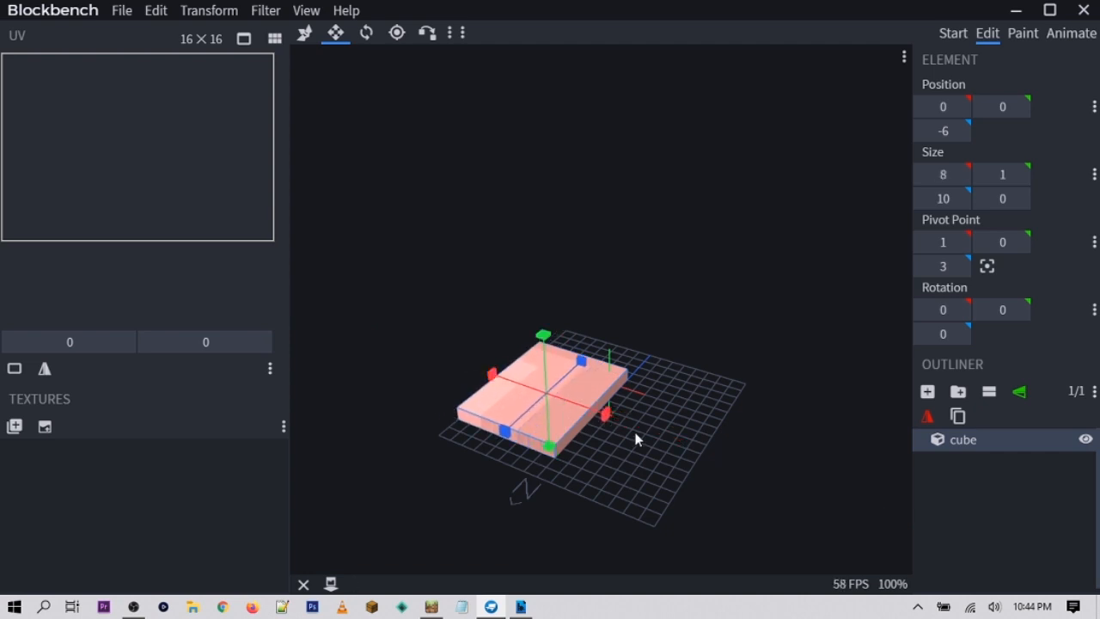
pyautogui.moveTo(601, 421); pyautogui.dragTo(715, 479)
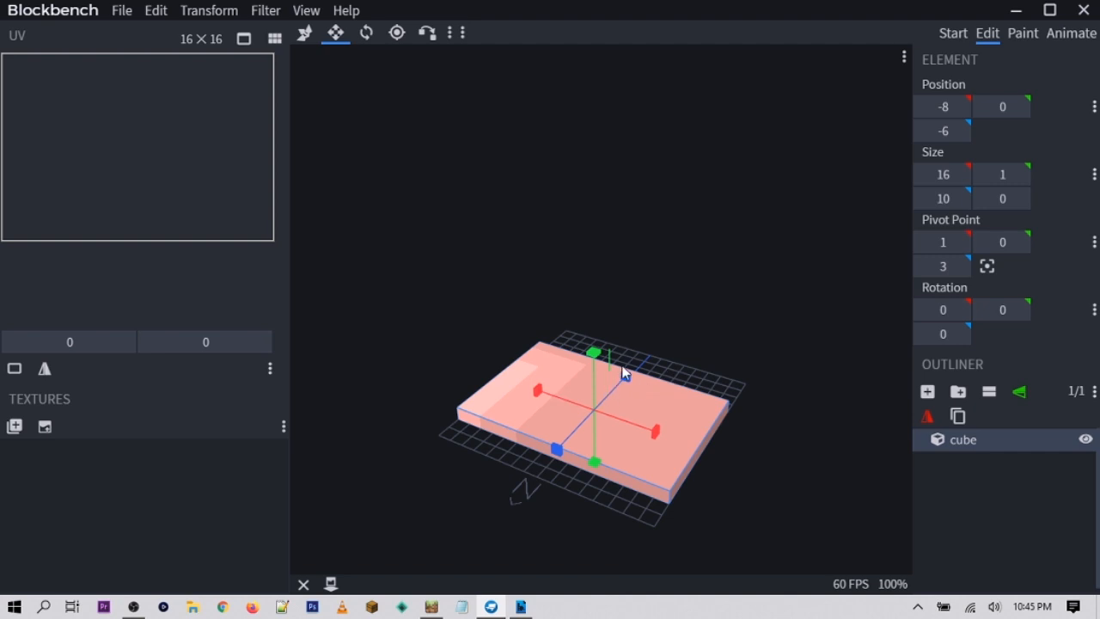
# Extend the slab in both Z directions to size 16, starting at Z -8, so it covers the grid
pyautogui.moveTo(625, 375); pyautogui.dragTo(653, 362)
pyautogui.moveTo(805, 335); pyautogui.dragTo(675, 321)
pyautogui.moveTo(547, 362); pyautogui.dragTo(514, 361)
pyautogui.moveTo(661, 361); pyautogui.dragTo(773, 240)
pyautogui.moveTo(613, 346); pyautogui.dragTo(724, 282)
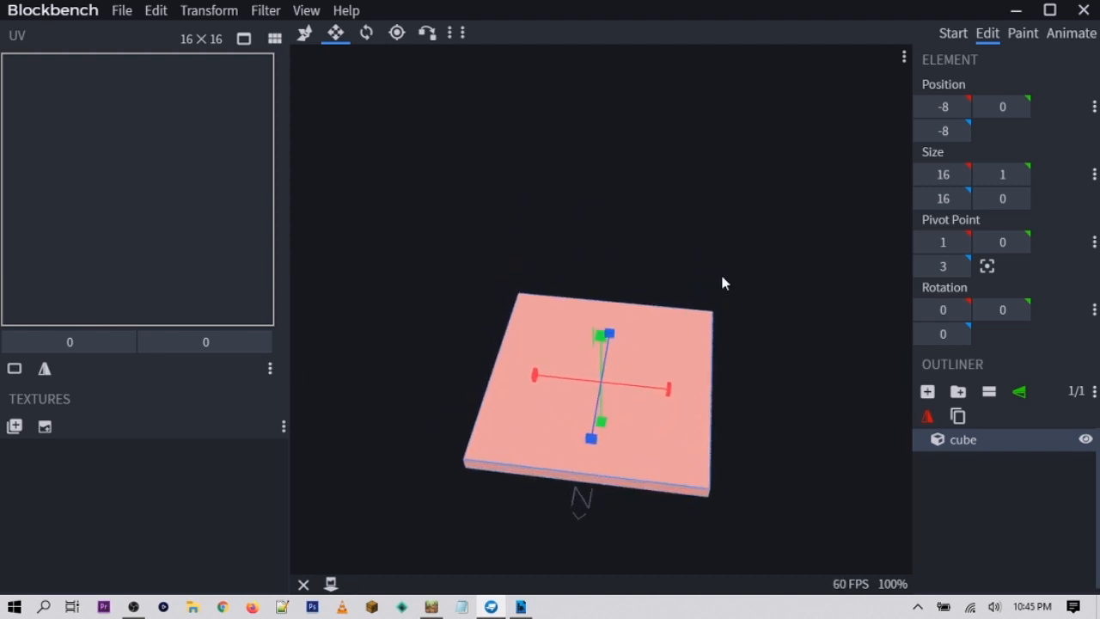
# Reduce the slab's X size to 14 and restore it to 16
pyautogui.click(924, 176)
pyautogui.click(924, 176)
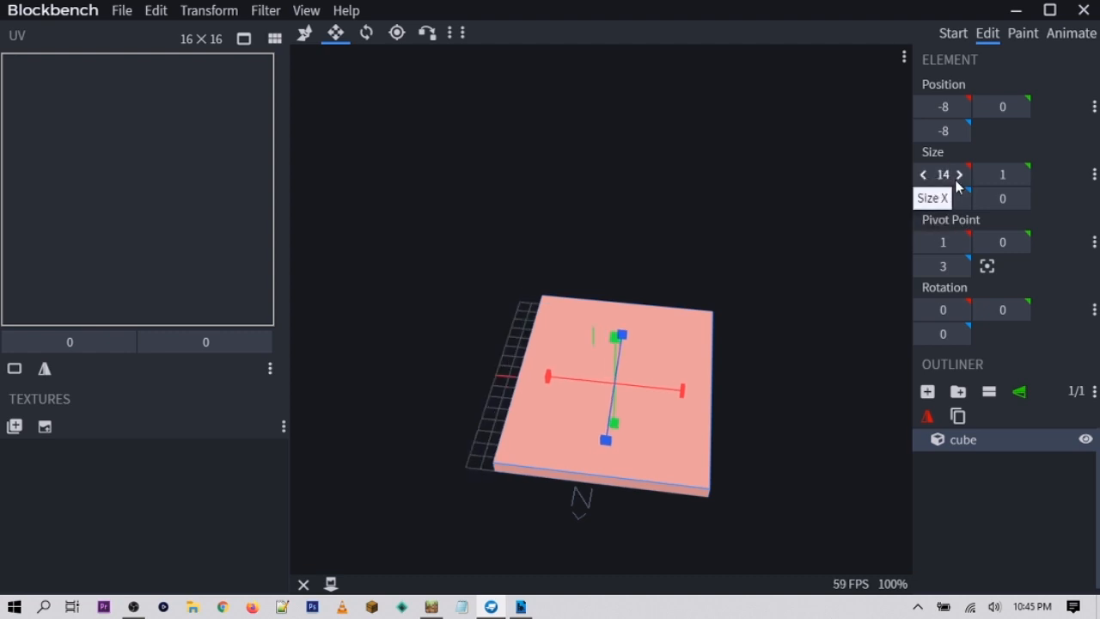
pyautogui.click(959, 175)
pyautogui.click(959, 175)
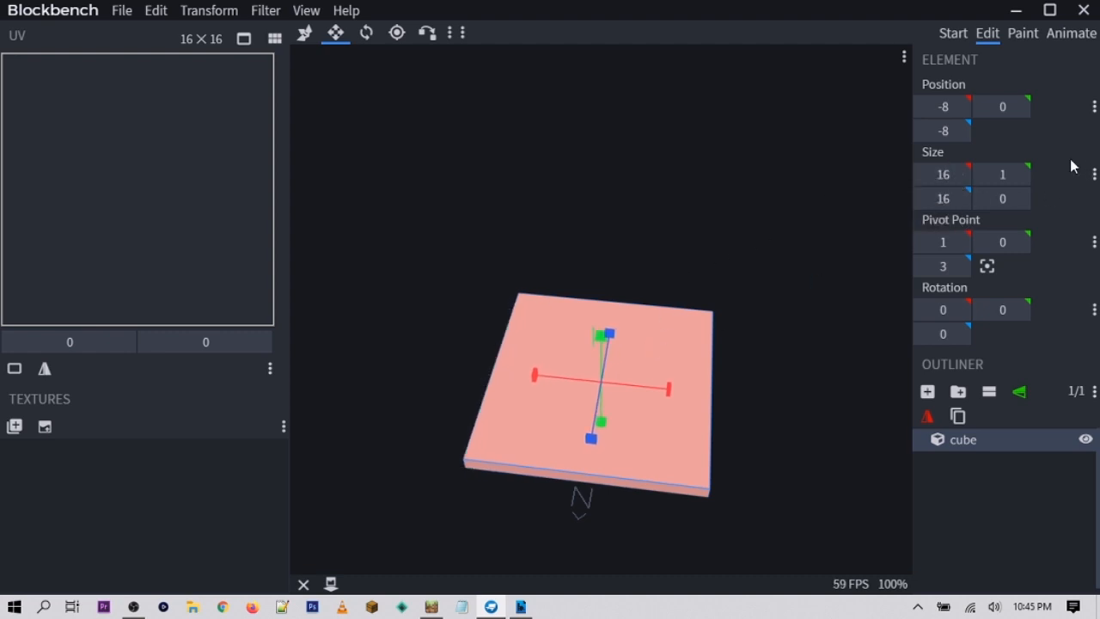
# Increase the slab's Y size to 16 to form a full block
pyautogui.click(1021, 175)
pyautogui.click(1021, 174)
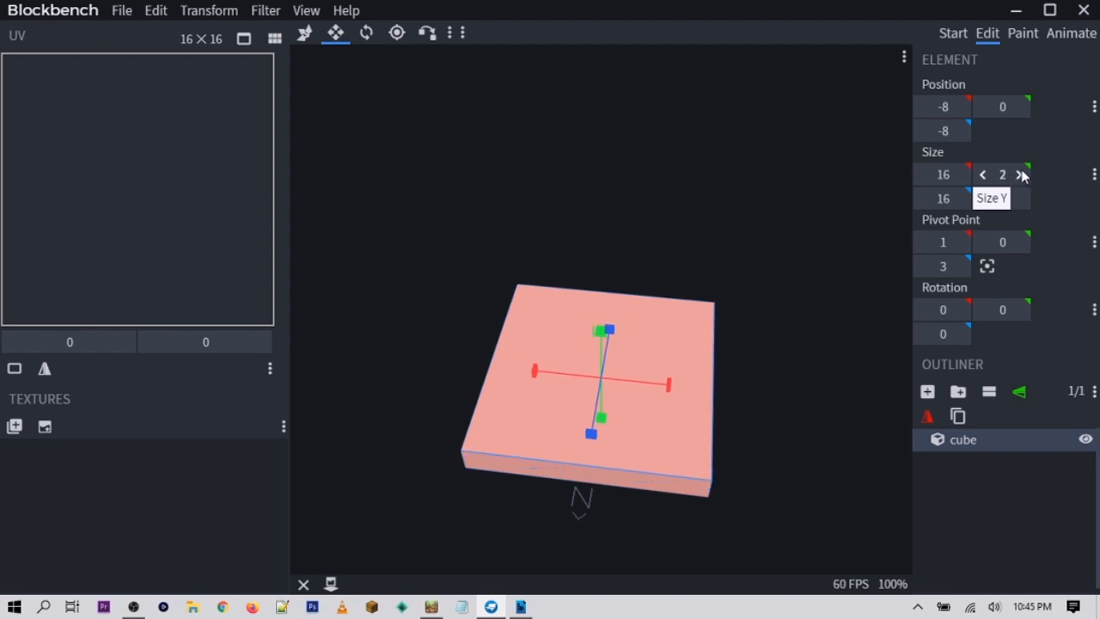
pyautogui.click(1021, 175)
pyautogui.click(1021, 175)
pyautogui.click(1021, 174)
pyautogui.click(1021, 174)
pyautogui.click(1021, 174)
pyautogui.click(1020, 175)
pyautogui.click(1021, 174)
pyautogui.click(1021, 175)
pyautogui.click(1020, 174)
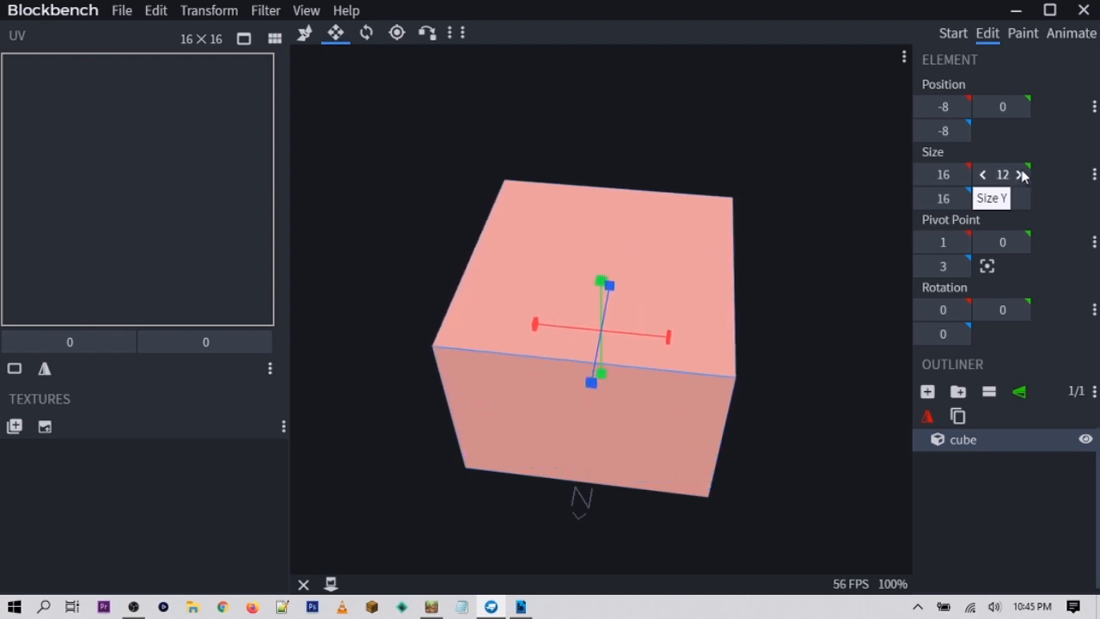
pyautogui.click(1021, 175)
pyautogui.click(1021, 175)
pyautogui.moveTo(593, 273); pyautogui.dragTo(580, 251)
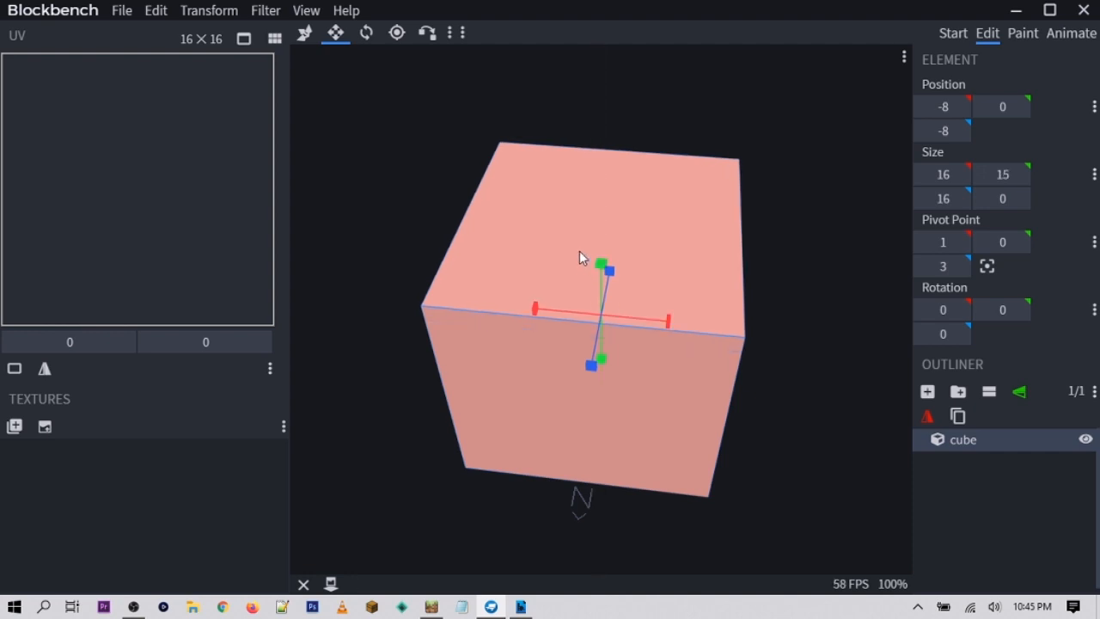
pyautogui.click(1020, 174)
# Raise the block's underside to Y 12, leaving a tabletop 4 high
pyautogui.moveTo(803, 268)
pyautogui.mouseDown()
pyautogui.moveTo(795, 283)
pyautogui.moveTo(789, 213)
pyautogui.moveTo(812, 284)
pyautogui.mouseUp()
pyautogui.scroll(-3, 653, 415)
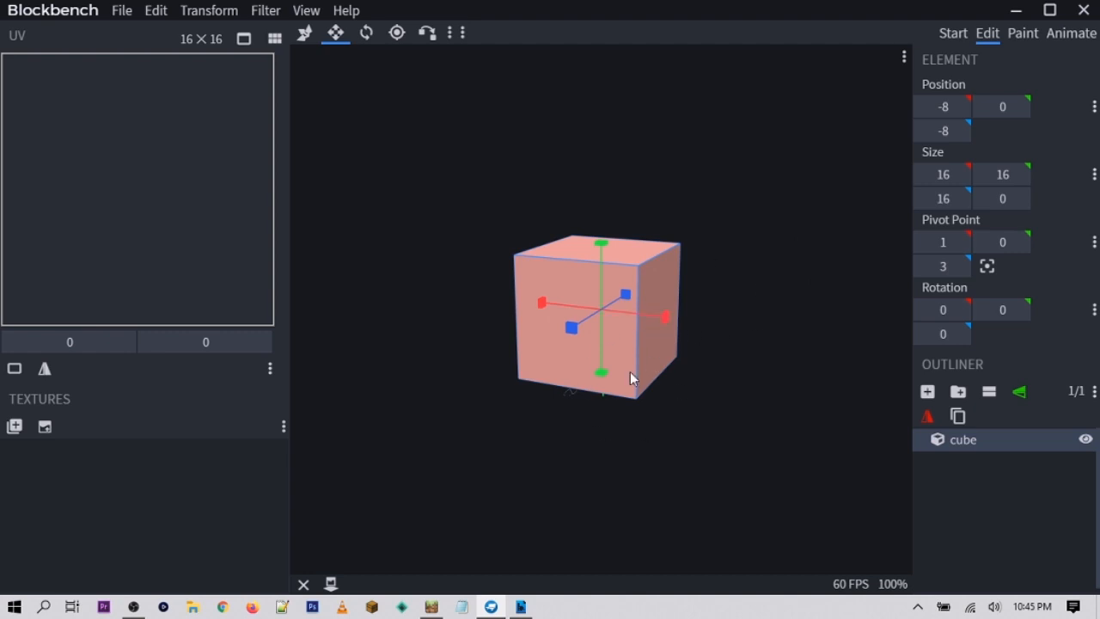
pyautogui.moveTo(608, 380); pyautogui.dragTo(609, 316)
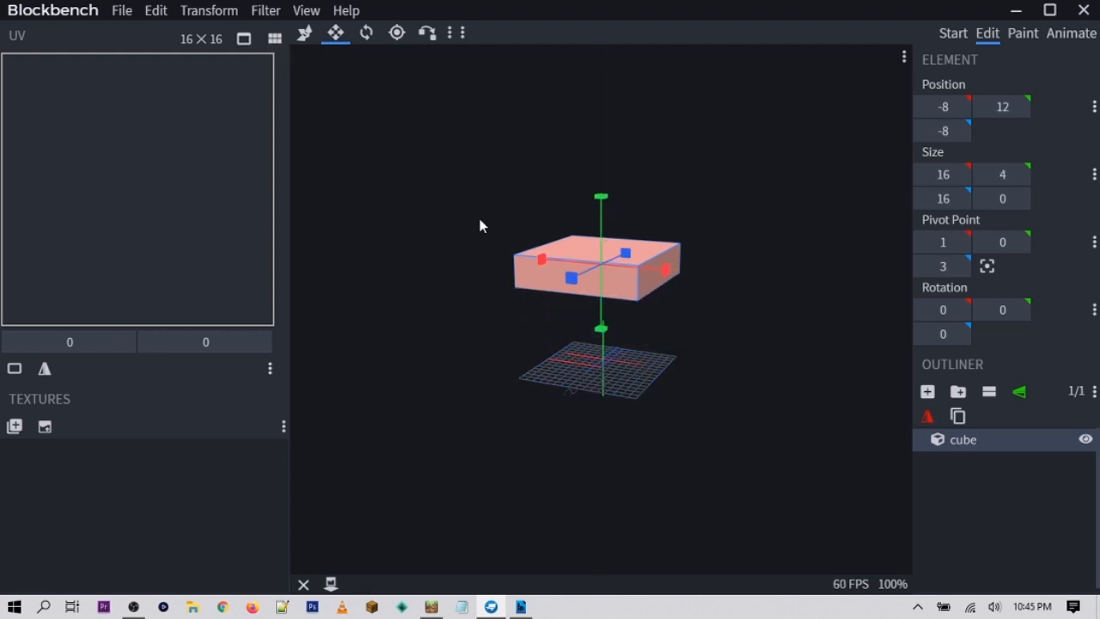
# Add a second cube and move it under a corner of the tabletop at X 6, Z -7
pyautogui.moveTo(387, 143); pyautogui.dragTo(695, 375)
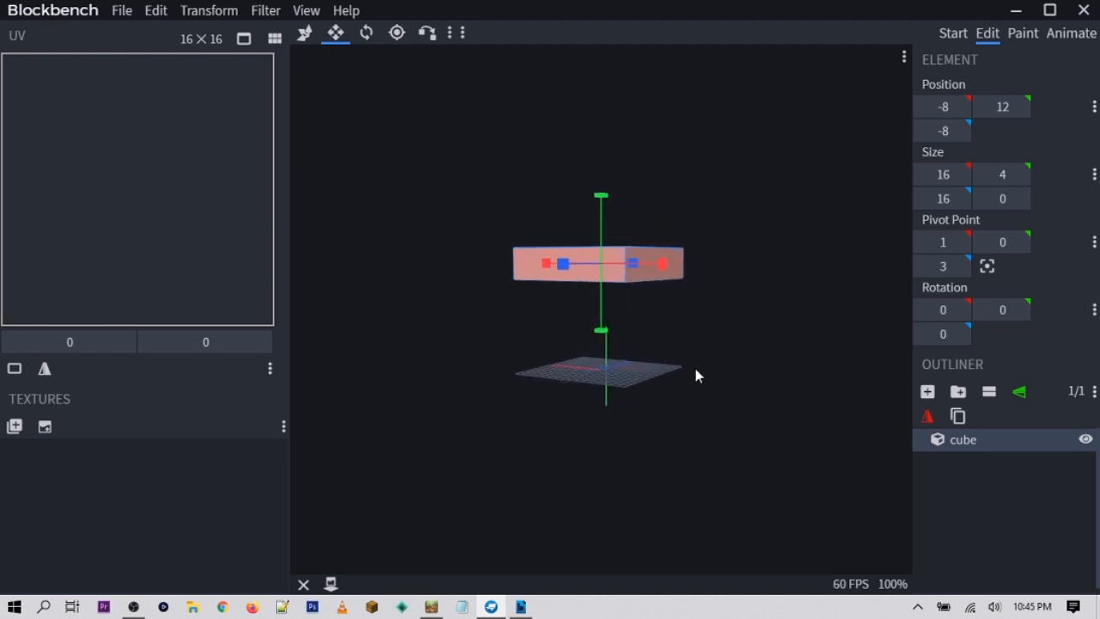
pyautogui.click(927, 391)
pyautogui.moveTo(756, 325)
pyautogui.mouseDown()
pyautogui.moveTo(757, 354)
pyautogui.moveTo(757, 331)
pyautogui.mouseUp()
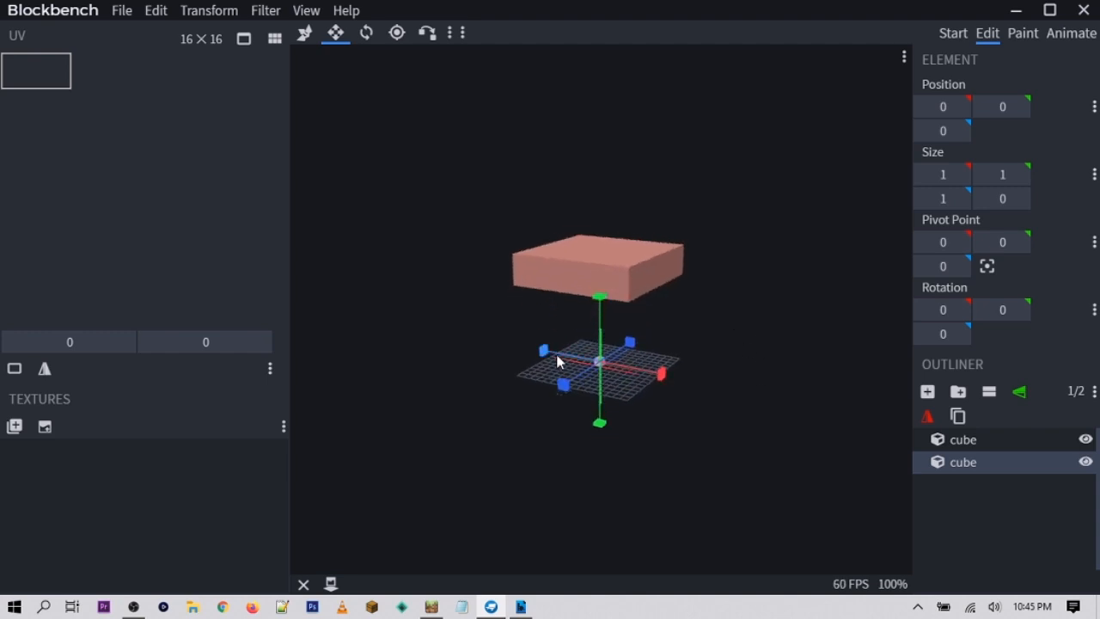
pyautogui.click(304, 32)
pyautogui.moveTo(631, 345); pyautogui.dragTo(614, 347)
pyautogui.moveTo(449, 418); pyautogui.dragTo(500, 435)
pyautogui.moveTo(559, 379); pyautogui.dragTo(509, 366)
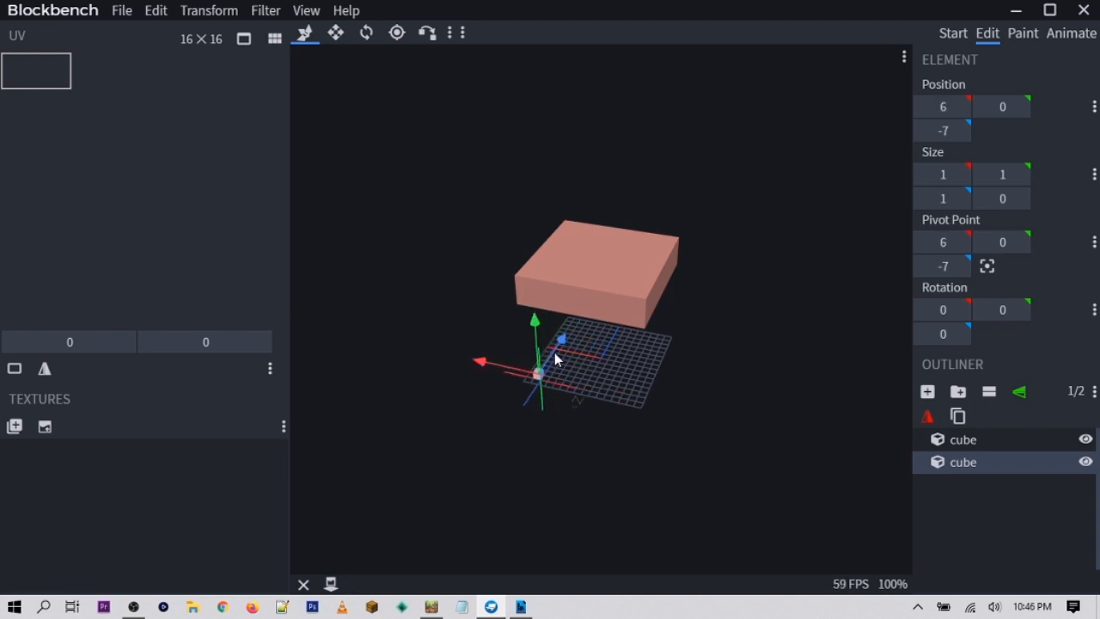
# Resize the second cube into a table leg 2 × 12 × 2 at X 5, Z -7 beneath the tabletop corner
pyautogui.click(335, 32)
pyautogui.moveTo(575, 346); pyautogui.dragTo(579, 339)
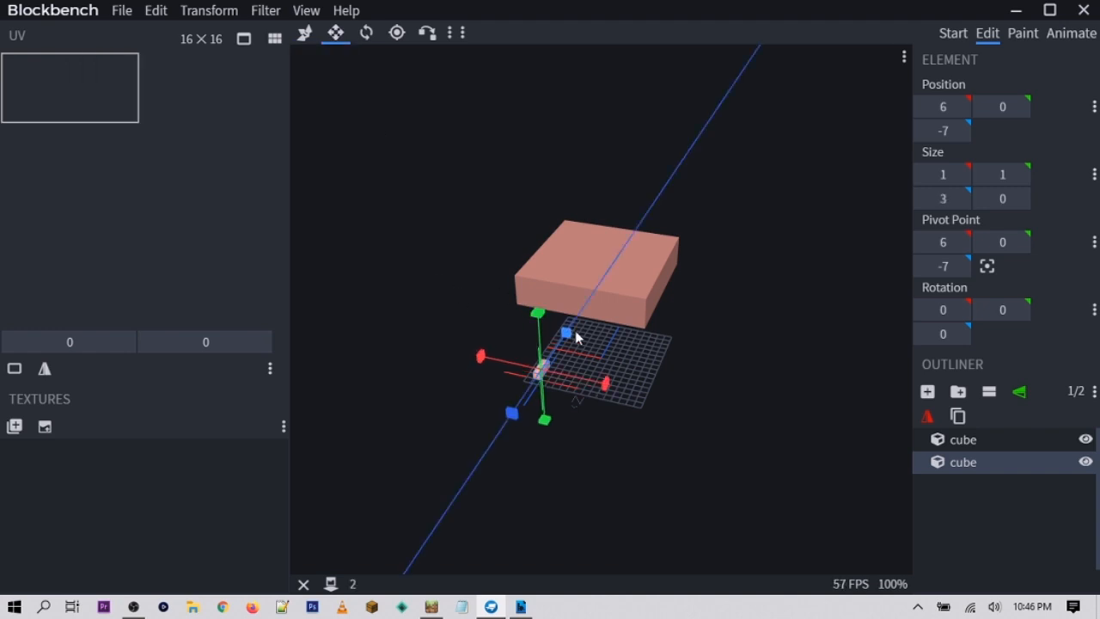
pyautogui.scroll(5, 572, 359)
pyautogui.moveTo(518, 415); pyautogui.dragTo(513, 462)
pyautogui.moveTo(465, 380); pyautogui.dragTo(478, 180)
pyautogui.scroll(-3, 678, 419)
pyautogui.moveTo(678, 420); pyautogui.dragTo(704, 435)
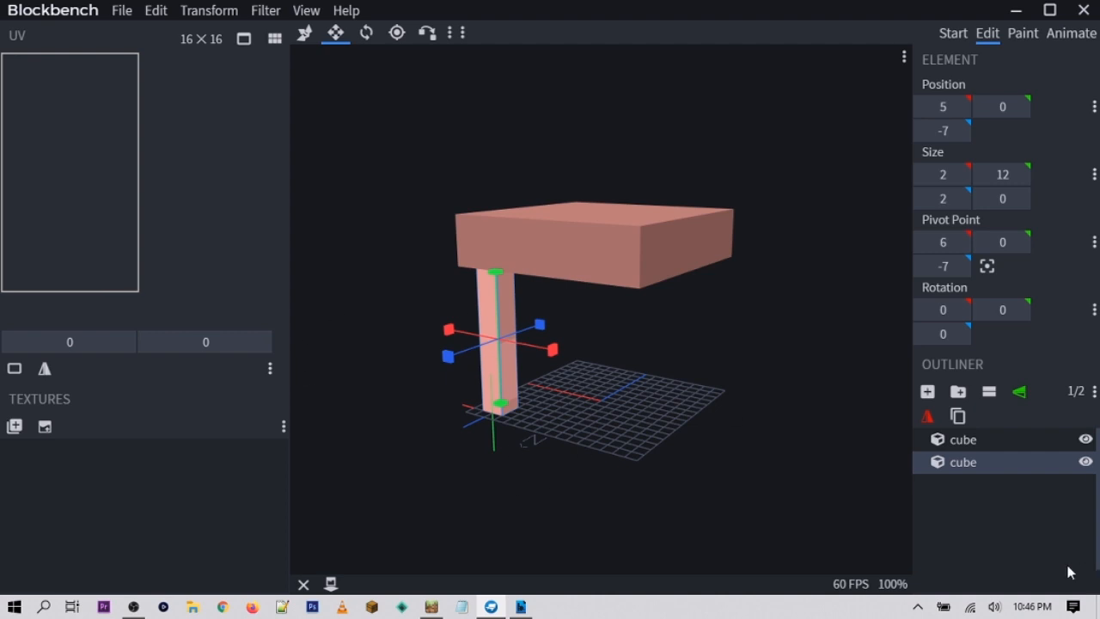
# Duplicate the table leg and move the copy along X to -7, under the neighbouring corner
pyautogui.rightClick(1020, 459)
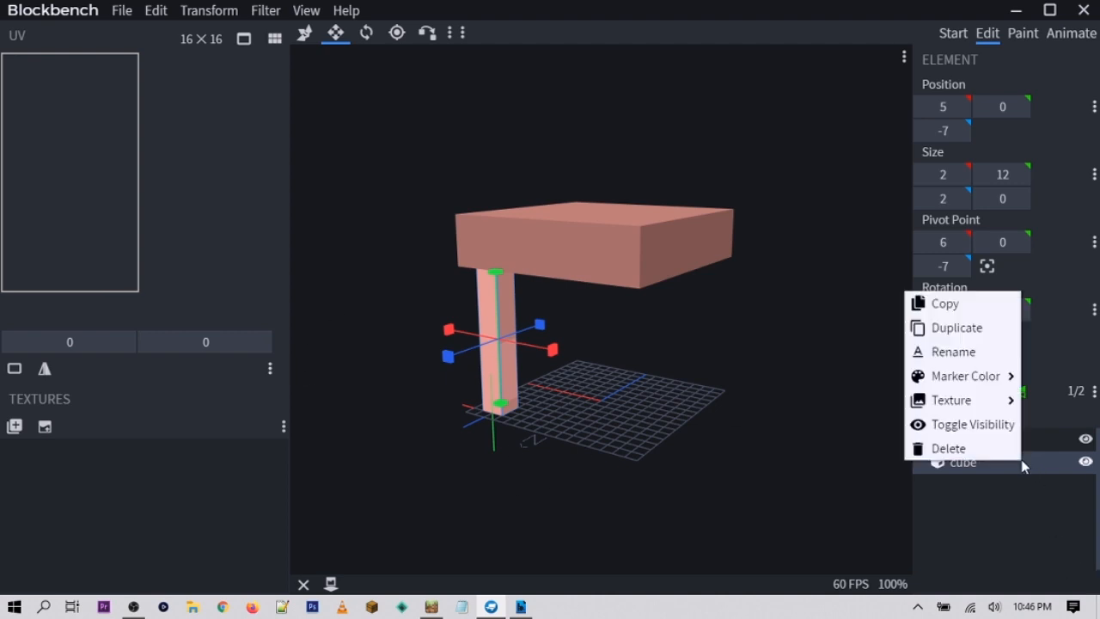
pyautogui.click(952, 328)
pyautogui.moveTo(456, 345); pyautogui.dragTo(578, 363)
pyautogui.moveTo(601, 326); pyautogui.dragTo(420, 290)
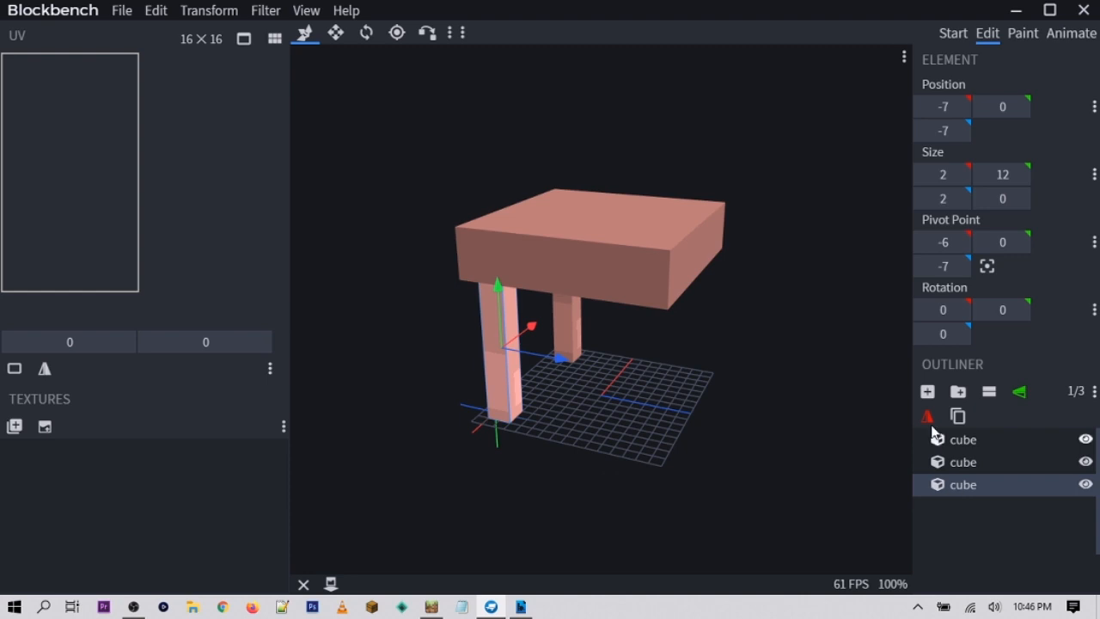
pyautogui.doubleClick(956, 464)
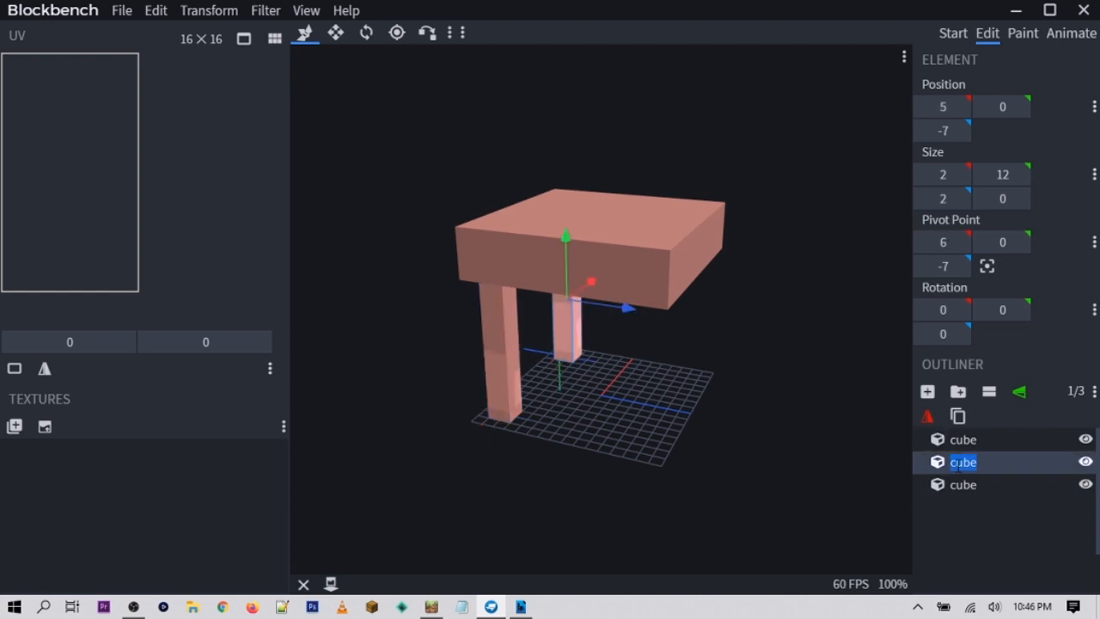
pyautogui.write('ssgg')
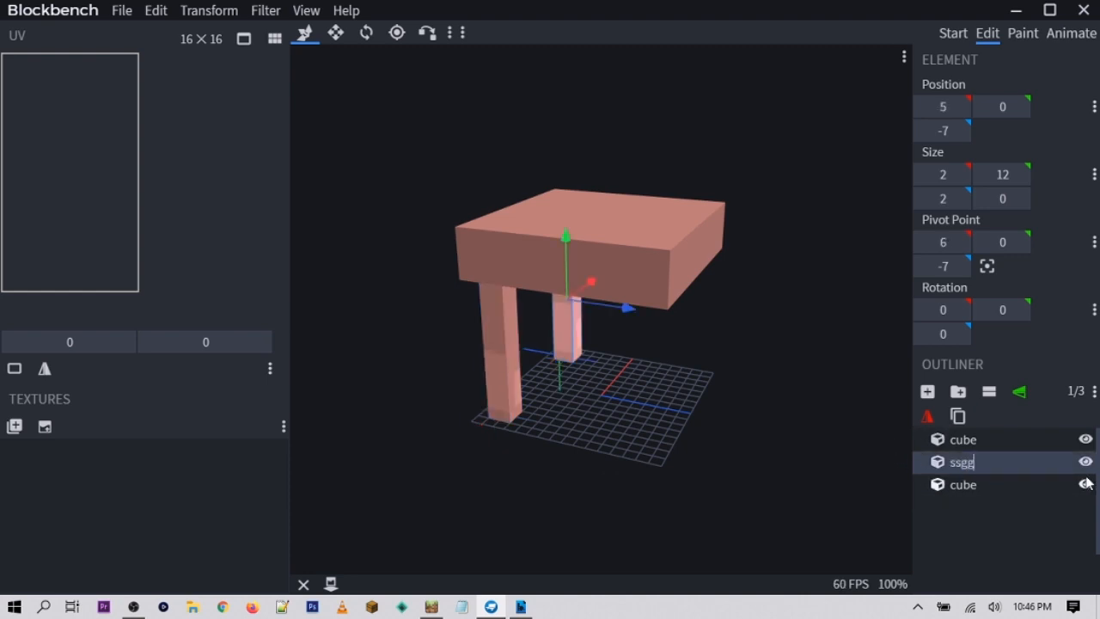
pyautogui.press('BackSpace')
pyautogui.press('BackSpace')
pyautogui.click(1018, 524)
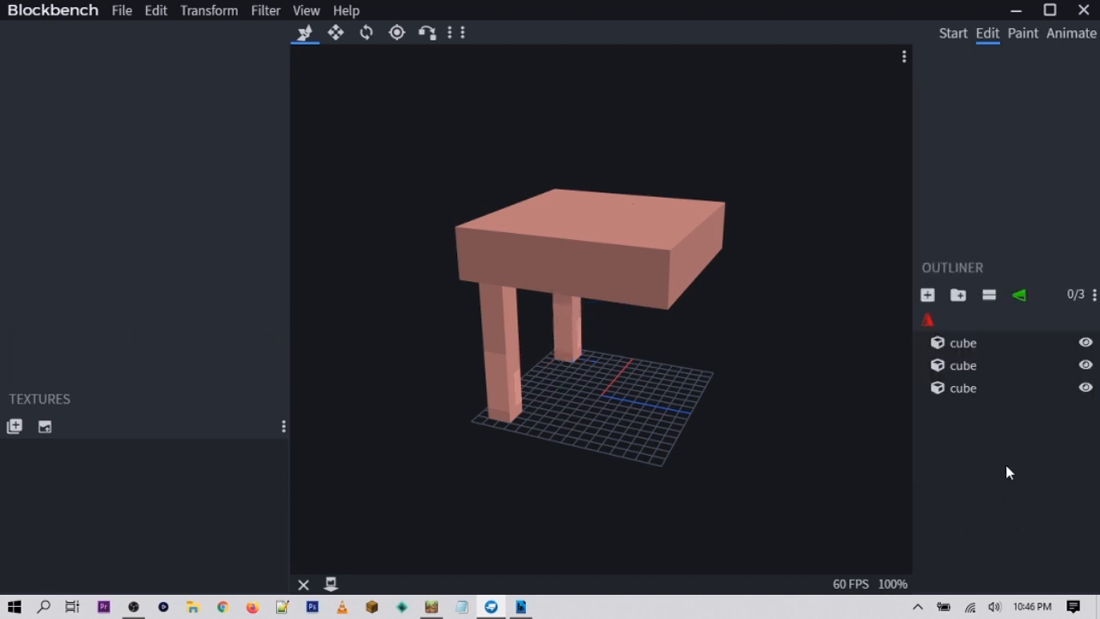
# Duplicate the leg at X -7, Z -7 and move the copy along Z to 5
pyautogui.click(988, 371)
pyautogui.click(974, 486)
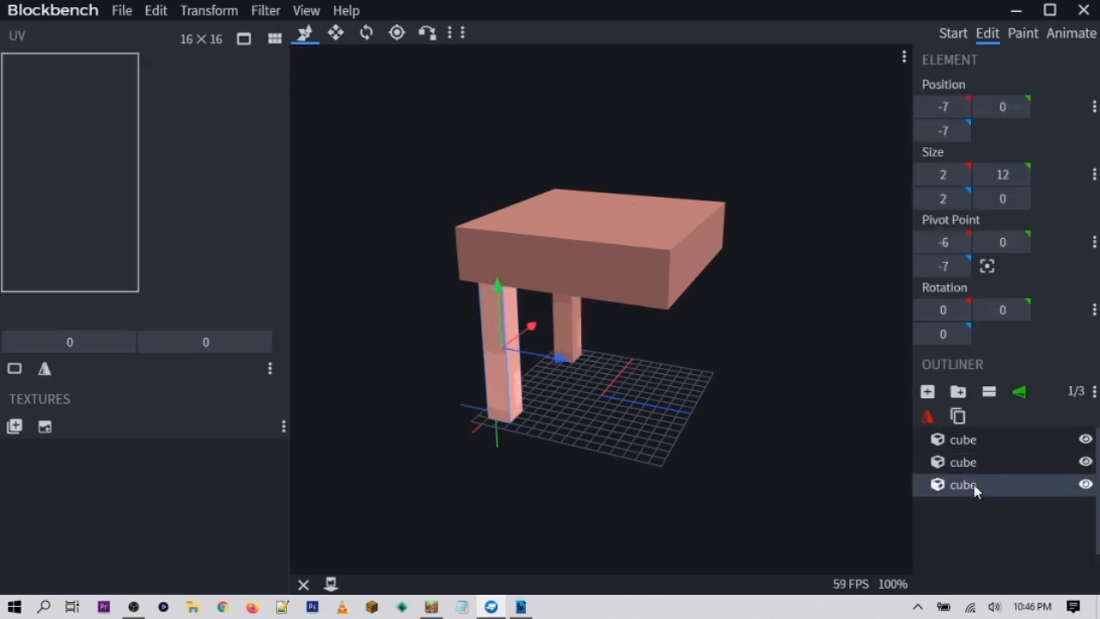
pyautogui.rightClick(975, 486)
pyautogui.click(1040, 353)
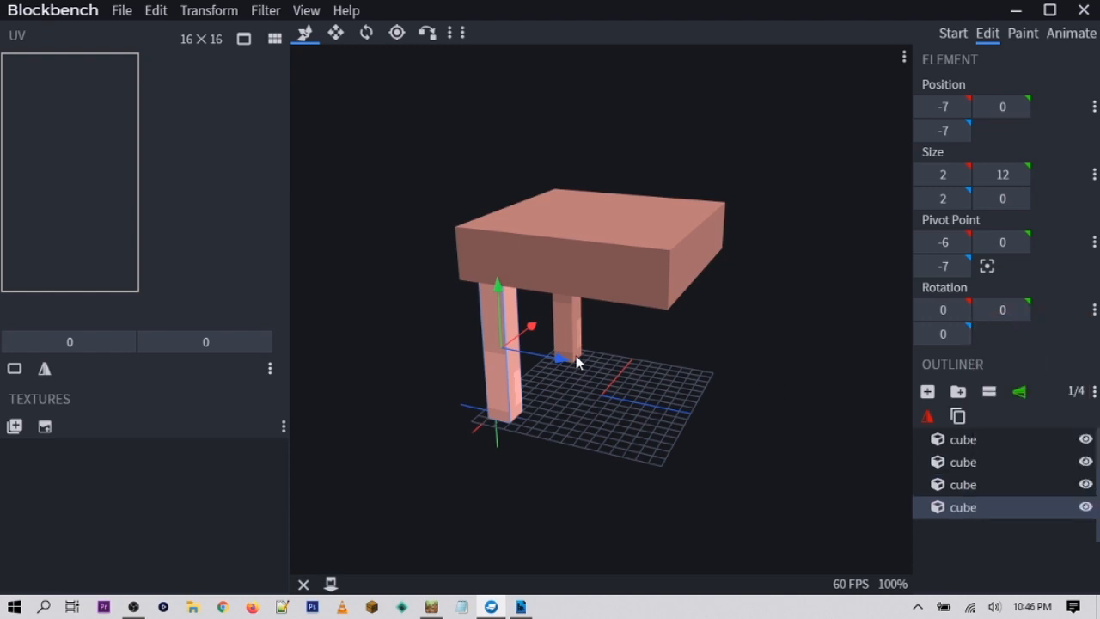
pyautogui.moveTo(555, 359); pyautogui.dragTo(703, 430)
pyautogui.moveTo(820, 395); pyautogui.dragTo(731, 412)
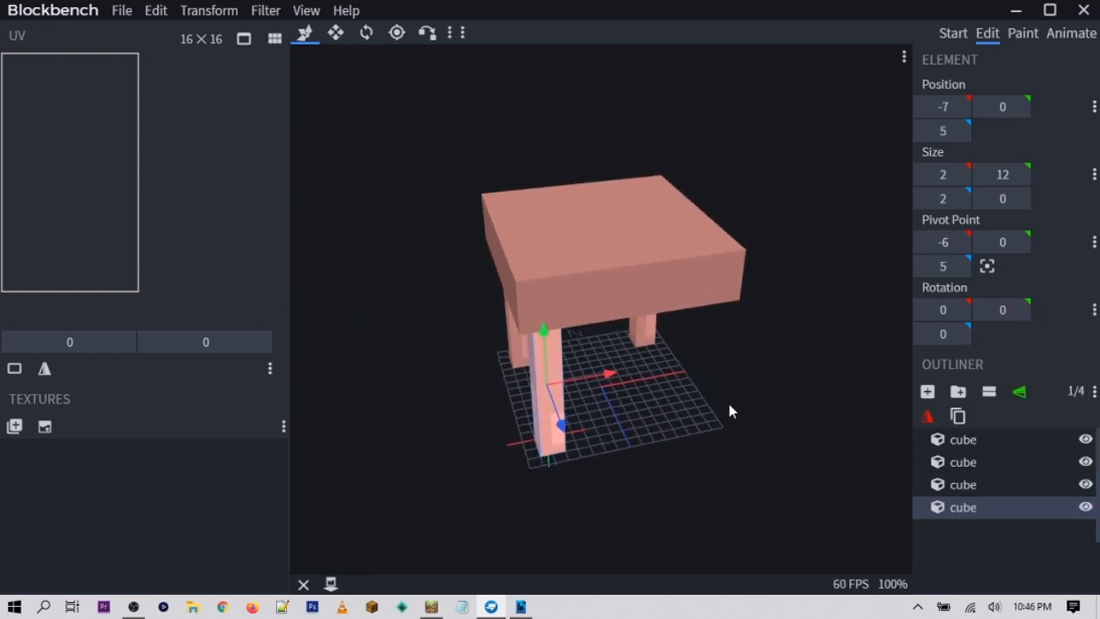
# Duplicate the leg at X -7, Z 5 and move the copy along X to 5 under the last free corner
pyautogui.rightClick(975, 513)
pyautogui.click(1022, 382)
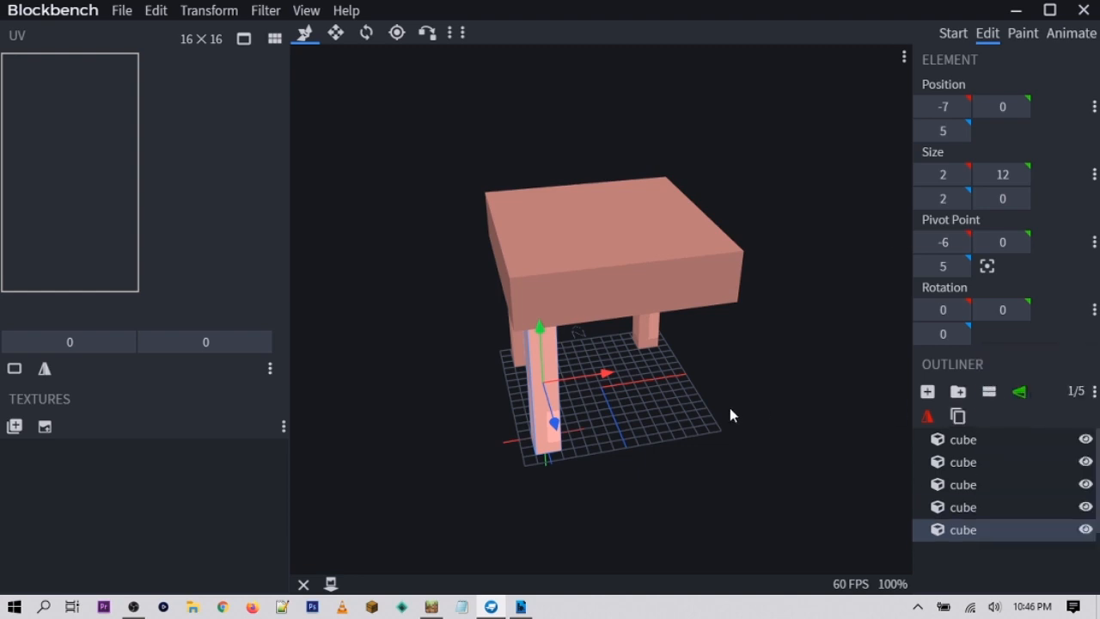
pyautogui.moveTo(599, 379); pyautogui.dragTo(734, 371)
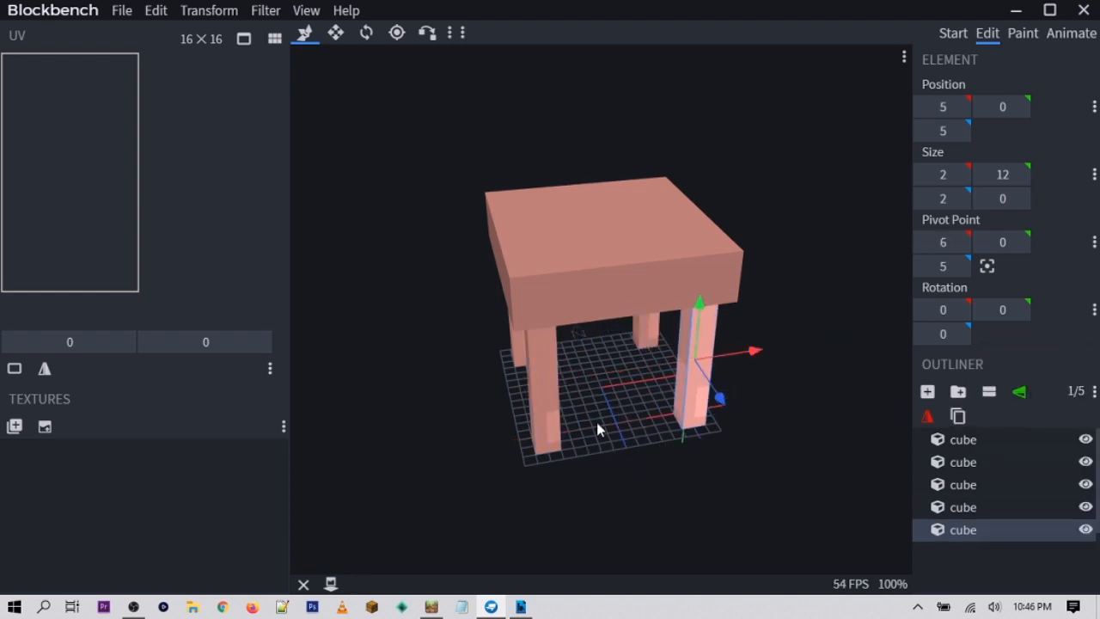
pyautogui.moveTo(829, 387); pyautogui.dragTo(776, 361)
pyautogui.click(985, 561)
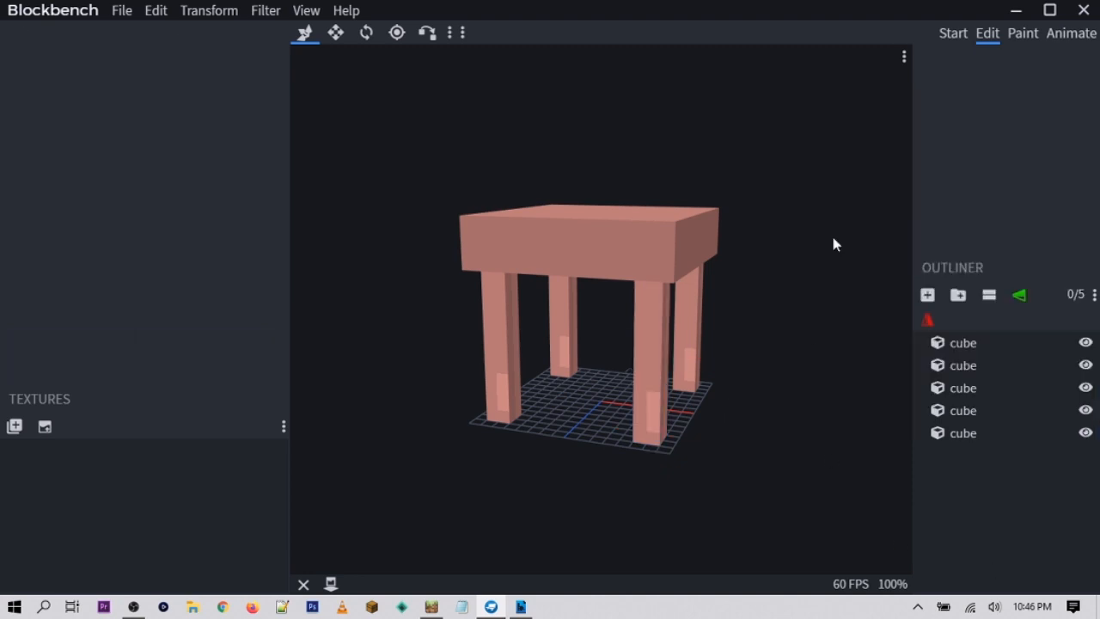
pyautogui.moveTo(773, 258); pyautogui.dragTo(789, 280)
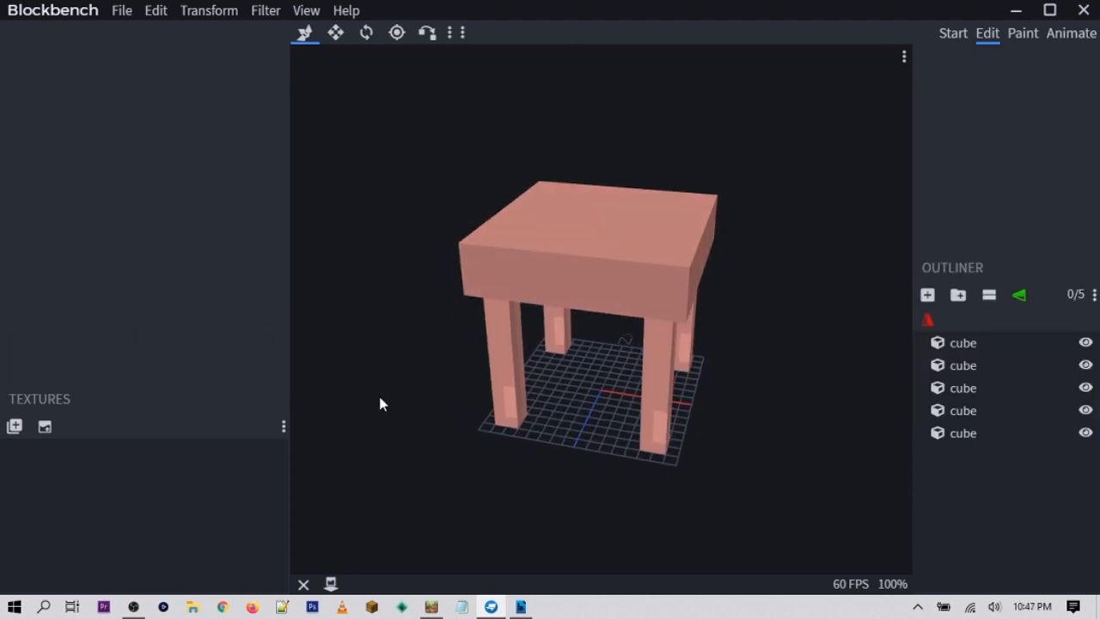
pyautogui.moveTo(378, 404); pyautogui.dragTo(413, 366)
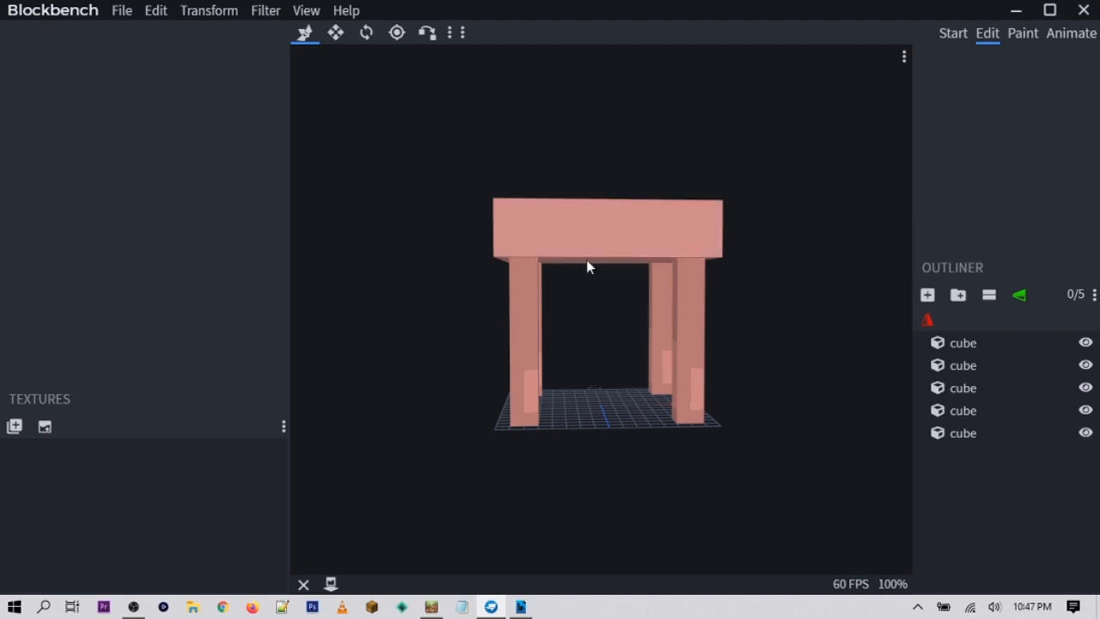
# Create a template texture named table for the model at resolution 16, with compression and power-of-2 size enabled
pyautogui.click(47, 427)
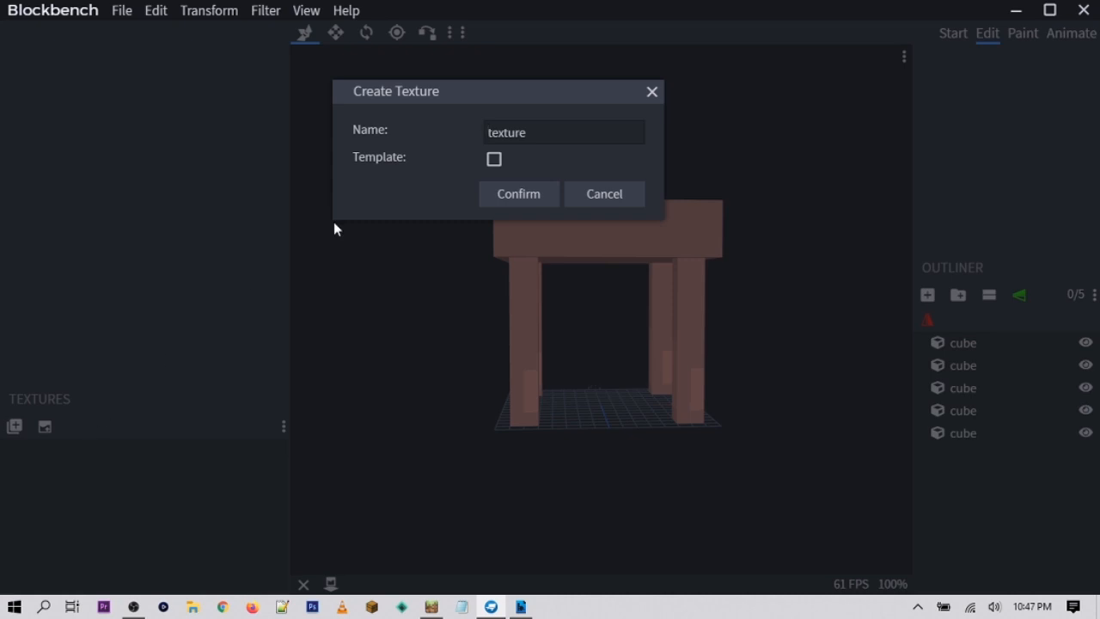
pyautogui.moveTo(531, 115); pyautogui.dragTo(291, 89)
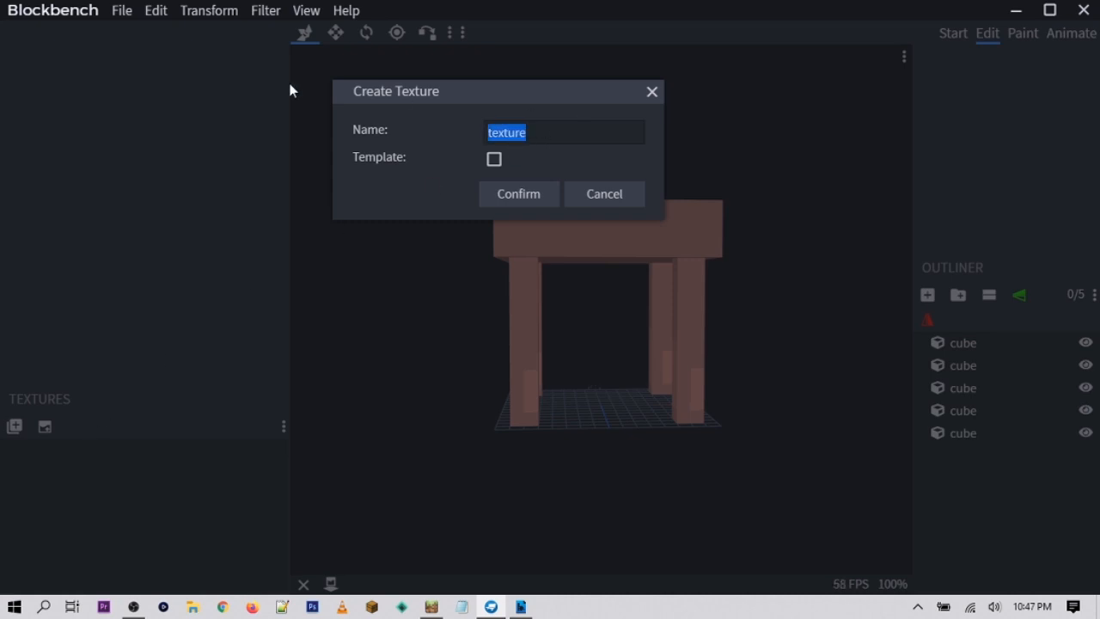
pyautogui.write('table')
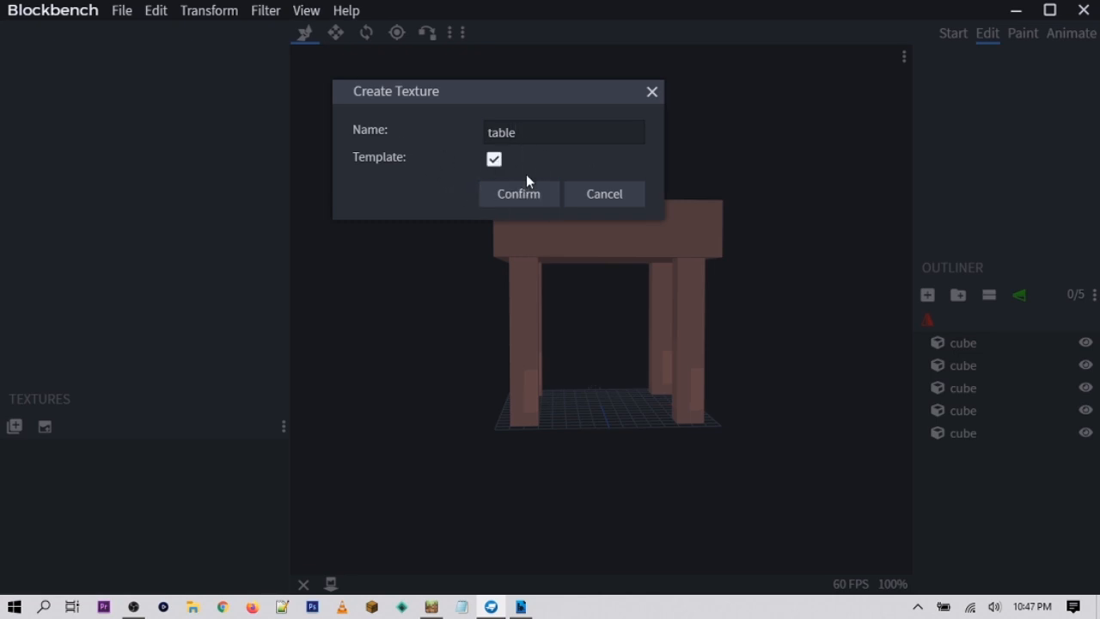
pyautogui.click(515, 196)
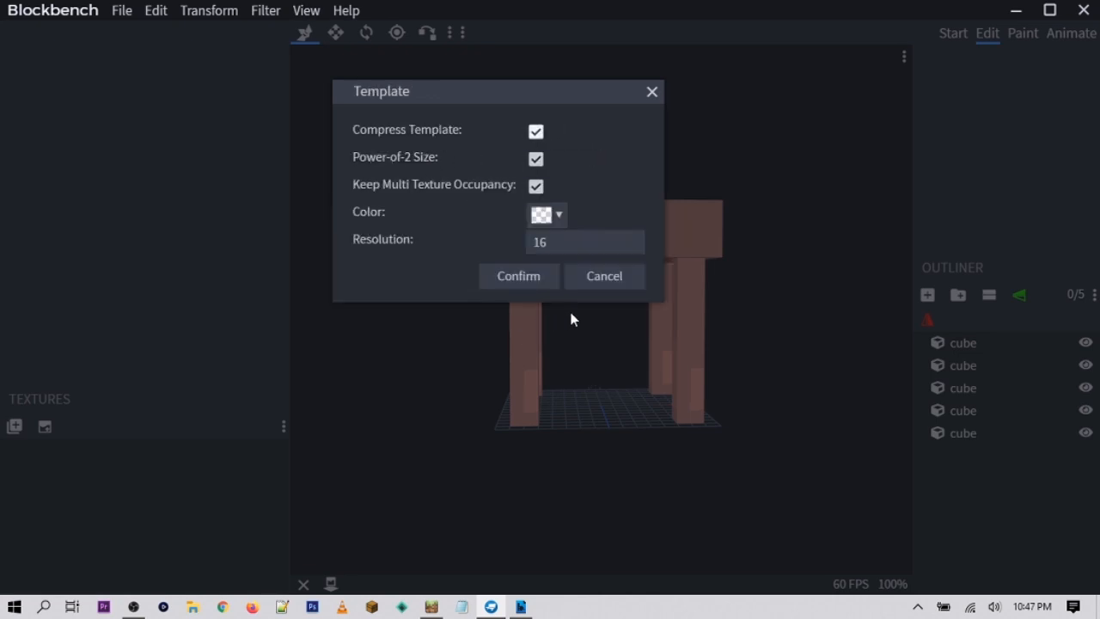
pyautogui.click(560, 244)
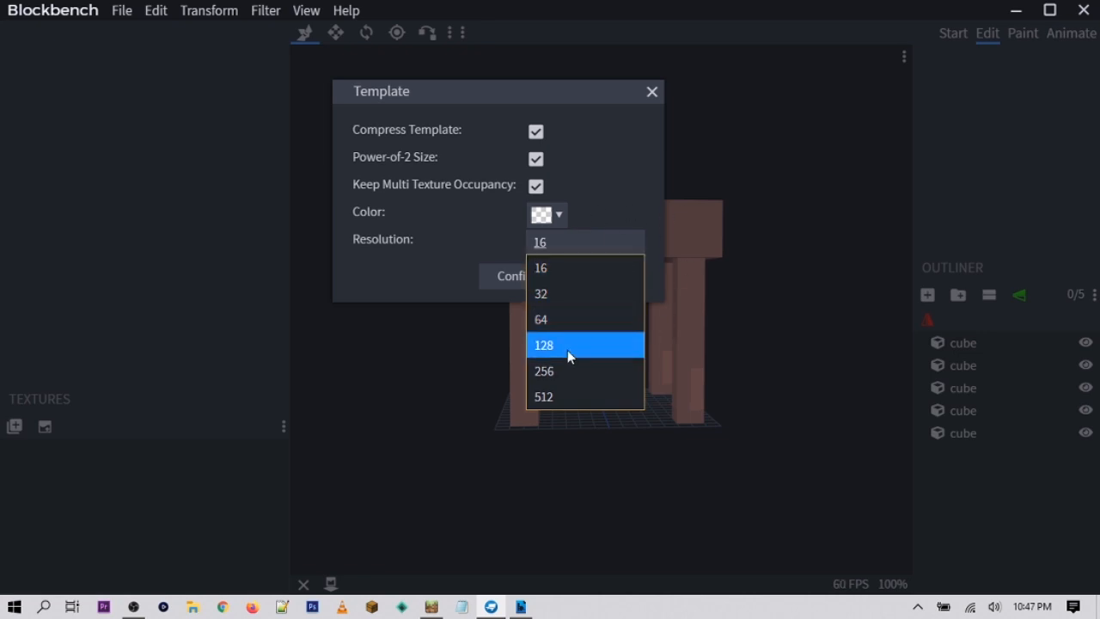
pyautogui.click(543, 268)
pyautogui.click(598, 244)
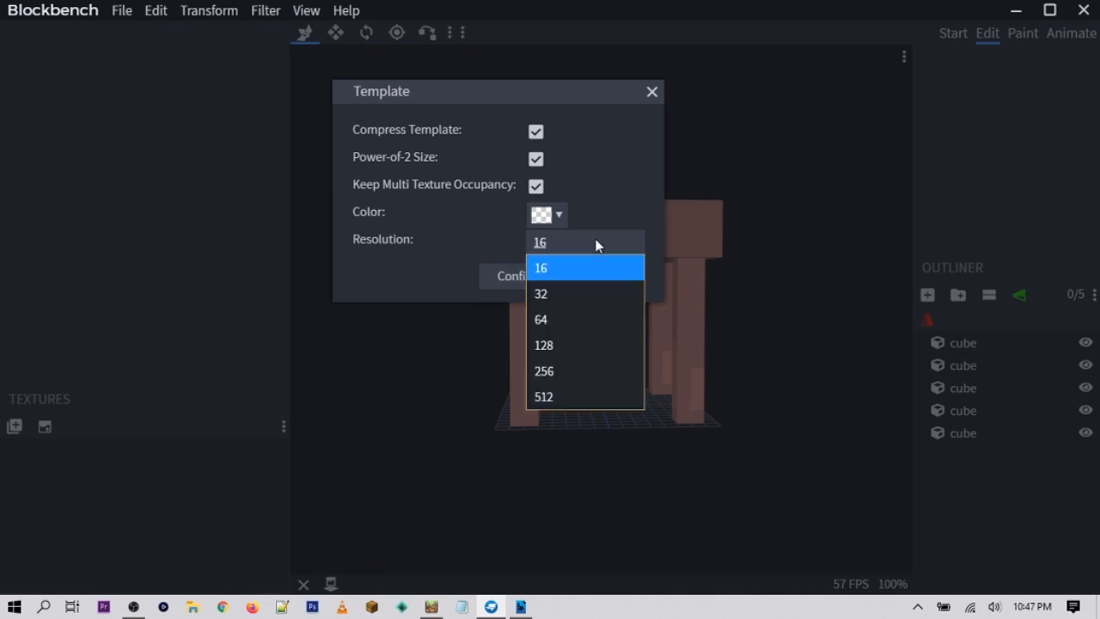
pyautogui.click(439, 241)
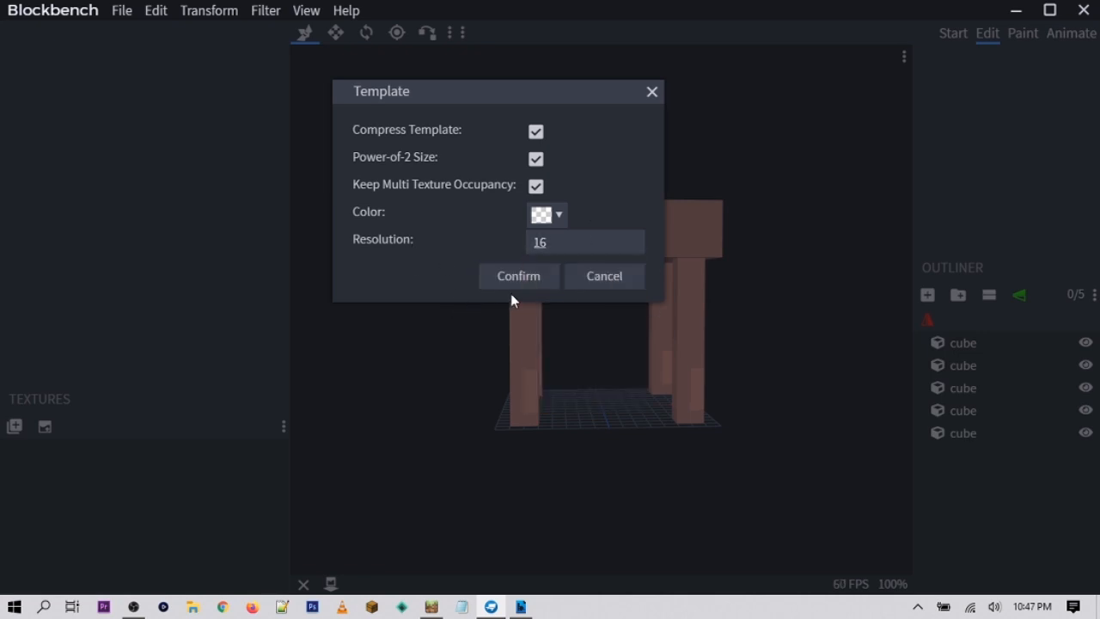
pyautogui.click(530, 284)
pyautogui.moveTo(742, 141); pyautogui.dragTo(767, 283)
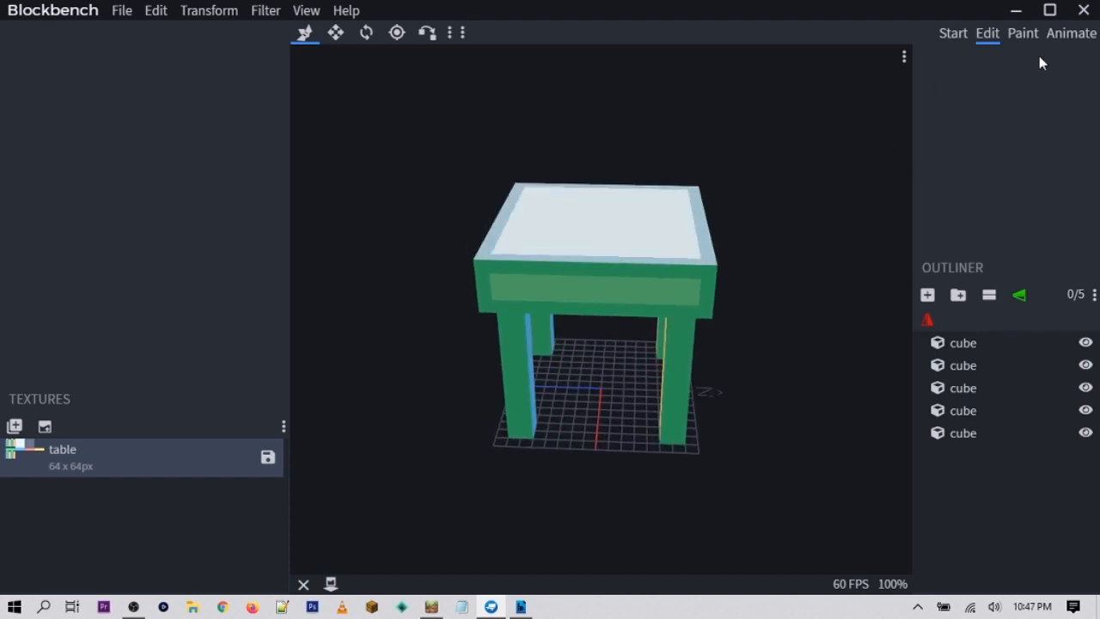
# Switch to painting and brush black strokes over the tabletop's upper face and its green side
pyautogui.click(1014, 36)
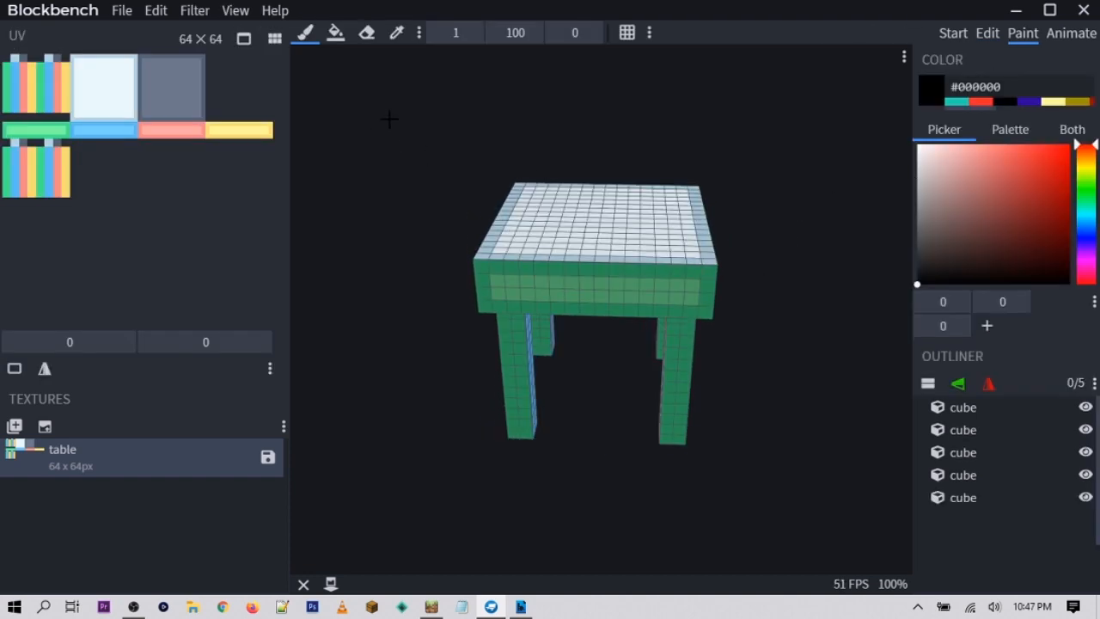
pyautogui.moveTo(761, 250)
pyautogui.mouseDown()
pyautogui.moveTo(825, 238)
pyautogui.moveTo(746, 268)
pyautogui.mouseUp()
pyautogui.moveTo(567, 217)
pyautogui.mouseDown()
pyautogui.moveTo(574, 284)
pyautogui.moveTo(562, 240)
pyautogui.moveTo(610, 289)
pyautogui.moveTo(590, 253)
pyautogui.moveTo(637, 232)
pyautogui.moveTo(537, 257)
pyautogui.moveTo(516, 242)
pyautogui.moveTo(606, 177)
pyautogui.mouseUp()
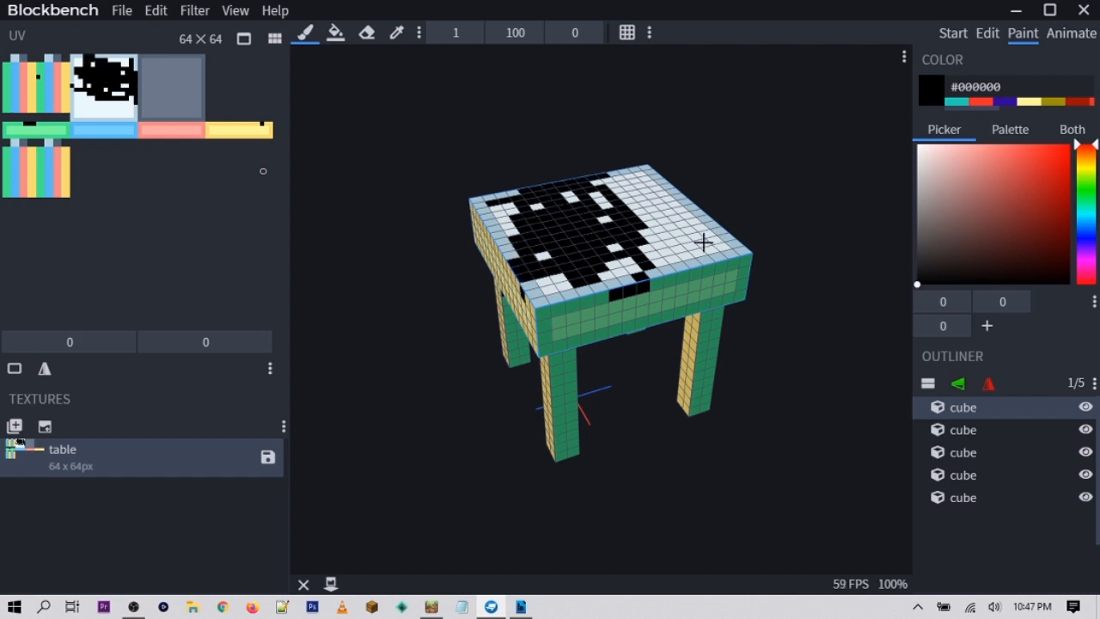
pyautogui.moveTo(630, 280)
pyautogui.mouseDown()
pyautogui.moveTo(668, 298)
pyautogui.moveTo(625, 326)
pyautogui.mouseUp()
pyautogui.moveTo(626, 259)
pyautogui.mouseDown()
pyautogui.moveTo(541, 256)
pyautogui.moveTo(641, 205)
pyautogui.mouseUp()
pyautogui.moveTo(828, 265); pyautogui.dragTo(675, 179)
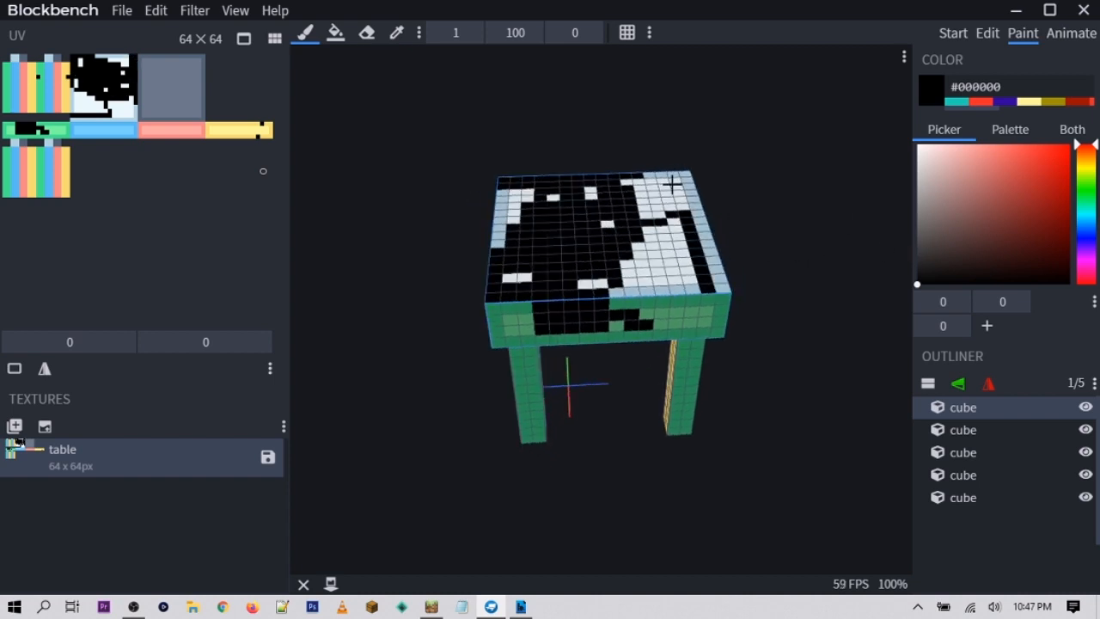
# Fill the tabletop's upper face and its green side with red #ff1818 using the Paint Bucket in Face mode
pyautogui.click(335, 33)
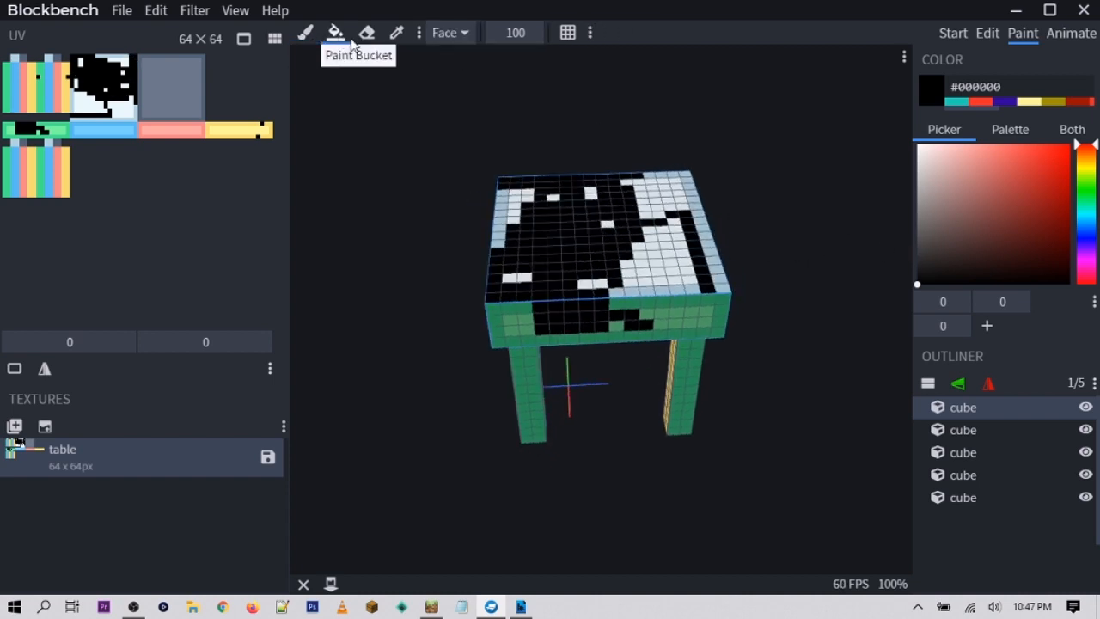
pyautogui.moveTo(1031, 160)
pyautogui.mouseDown()
pyautogui.moveTo(1070, 144)
pyautogui.moveTo(1056, 144)
pyautogui.mouseUp()
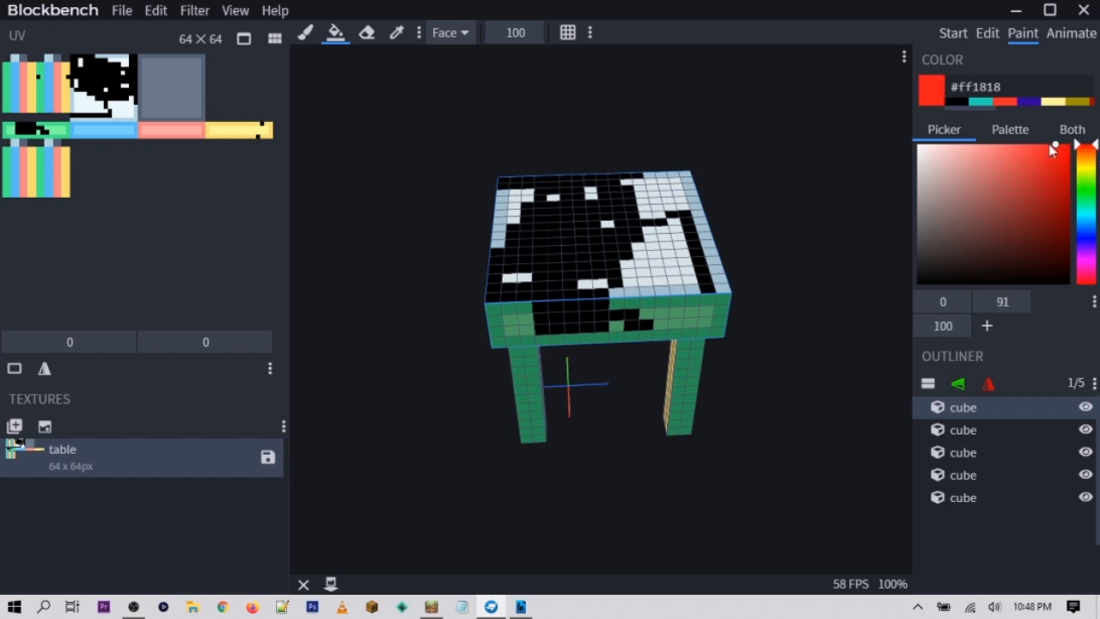
pyautogui.click(676, 239)
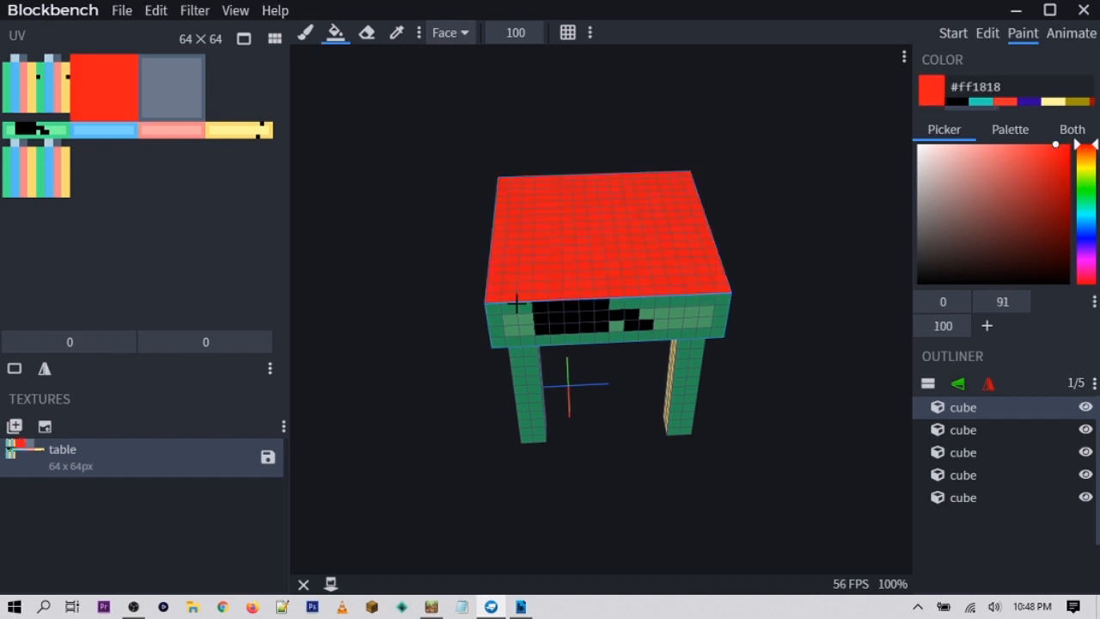
pyautogui.moveTo(835, 376); pyautogui.dragTo(736, 300)
pyautogui.click(611, 213)
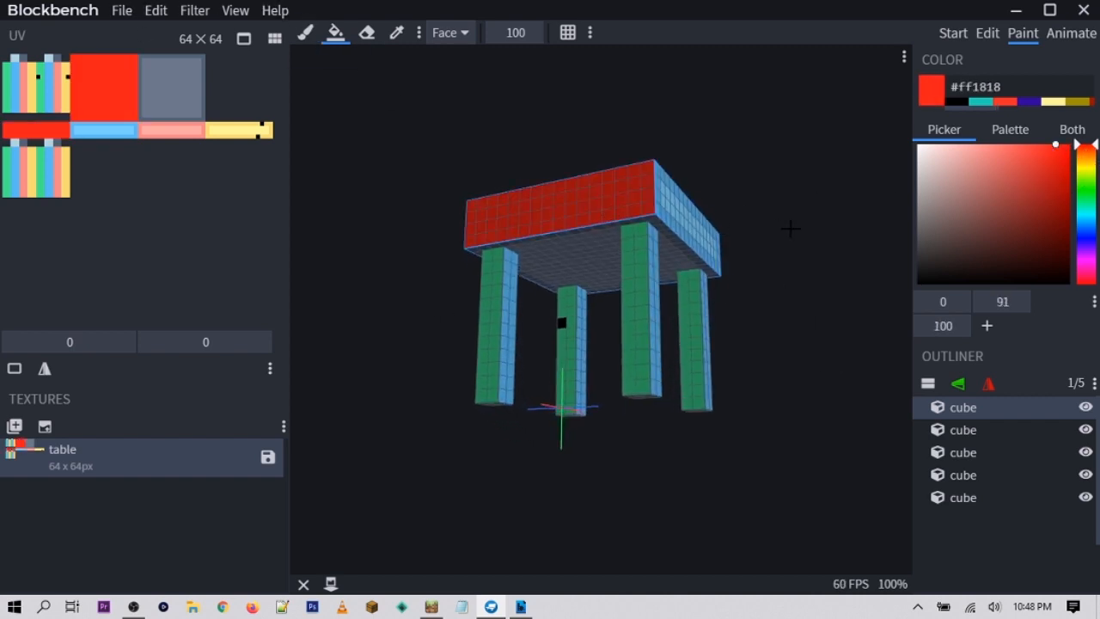
# Fill the tabletop's blue side face with violet #6a18ff
pyautogui.moveTo(791, 229); pyautogui.dragTo(739, 274)
pyautogui.click(1084, 244)
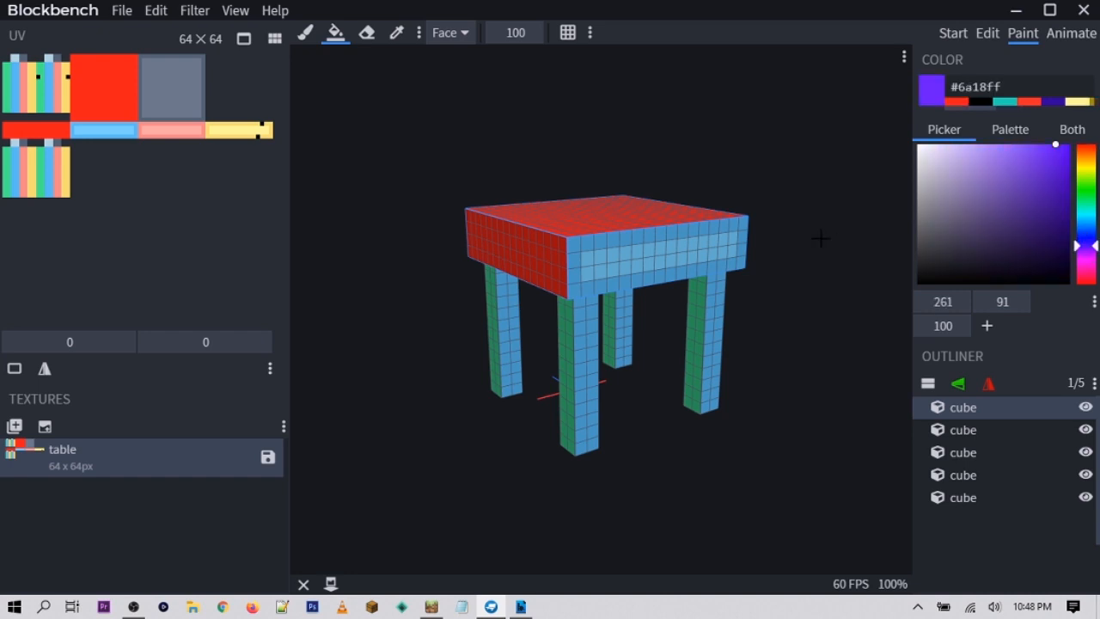
pyautogui.click(660, 247)
pyautogui.moveTo(816, 180)
pyautogui.mouseDown()
pyautogui.moveTo(671, 242)
pyautogui.moveTo(444, 100)
pyautogui.mouseUp()
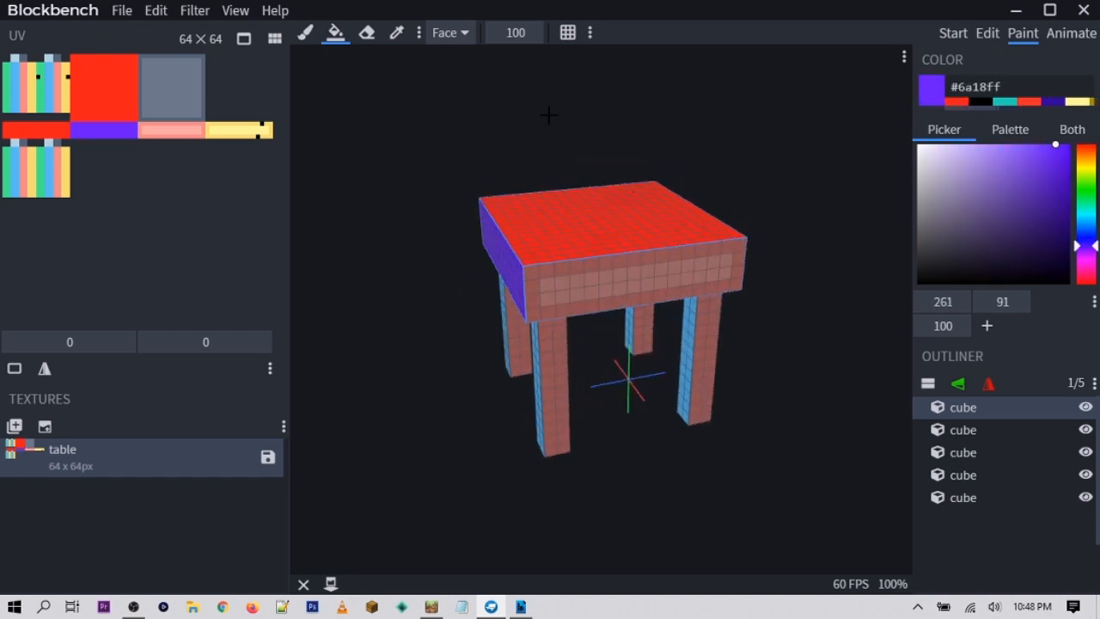
pyautogui.moveTo(823, 137); pyautogui.dragTo(424, 134)
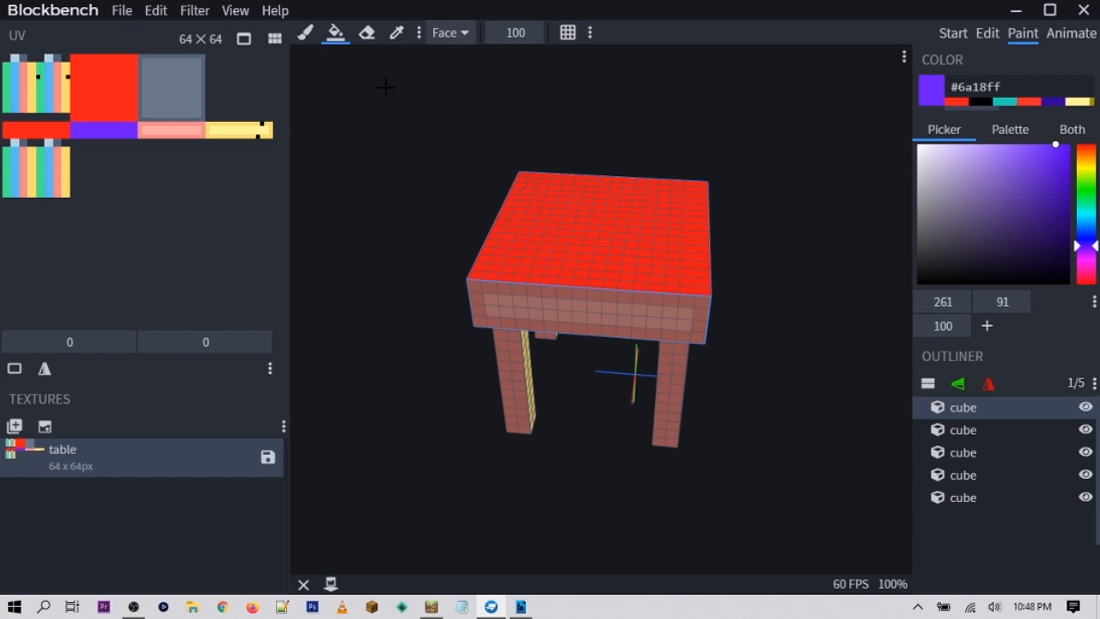
# Try the Eraser with strokes across the red tabletop and undo them
pyautogui.click(366, 32)
pyautogui.moveTo(550, 237); pyautogui.dragTo(648, 225)
pyautogui.hotkey('ctrl', 'z')
pyautogui.moveTo(550, 258)
pyautogui.mouseDown()
pyautogui.moveTo(518, 243)
pyautogui.moveTo(599, 250)
pyautogui.mouseUp()
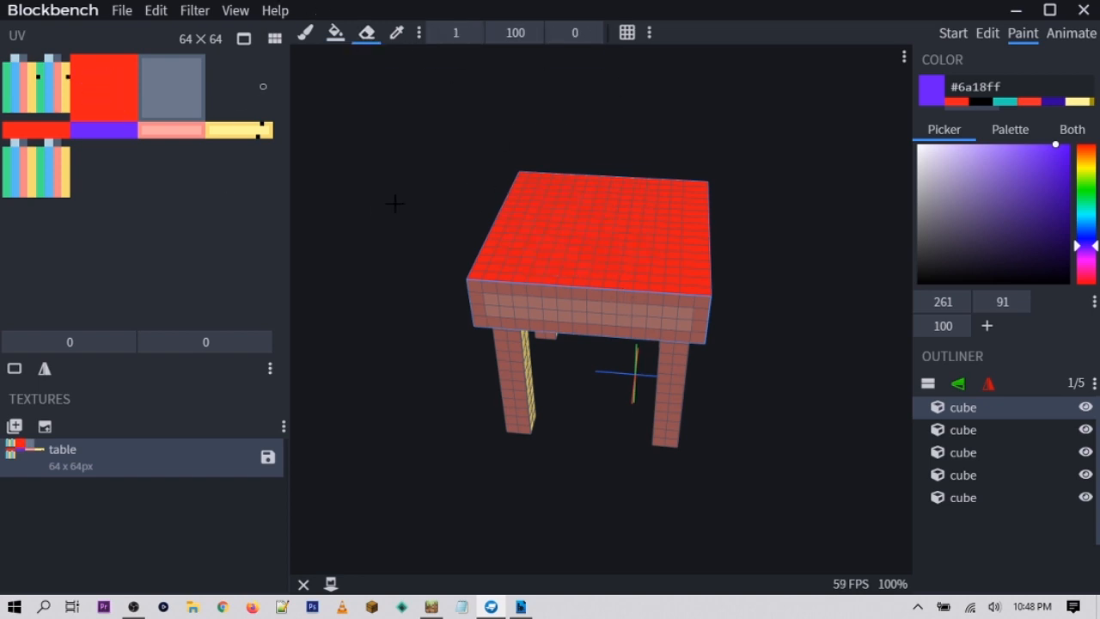
pyautogui.moveTo(422, 206); pyautogui.dragTo(555, 186)
pyautogui.moveTo(771, 361); pyautogui.dragTo(695, 317)
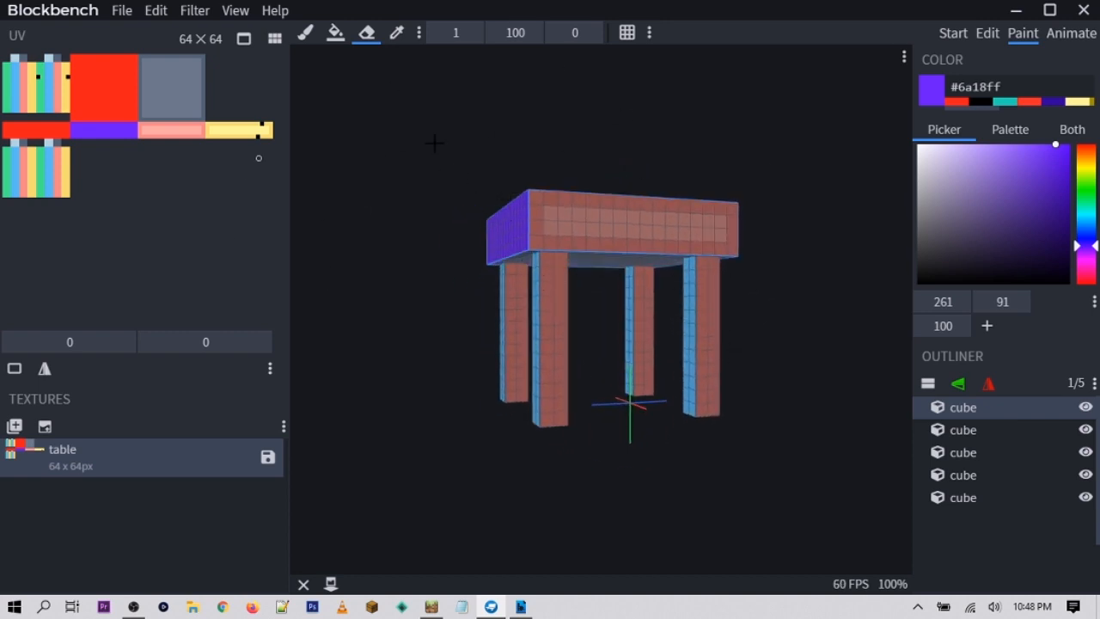
# Export the table as Bedrock geometry named table.geo.json and save its texture as table.png, both on the Desktop
pyautogui.moveTo(434, 143); pyautogui.dragTo(451, 222)
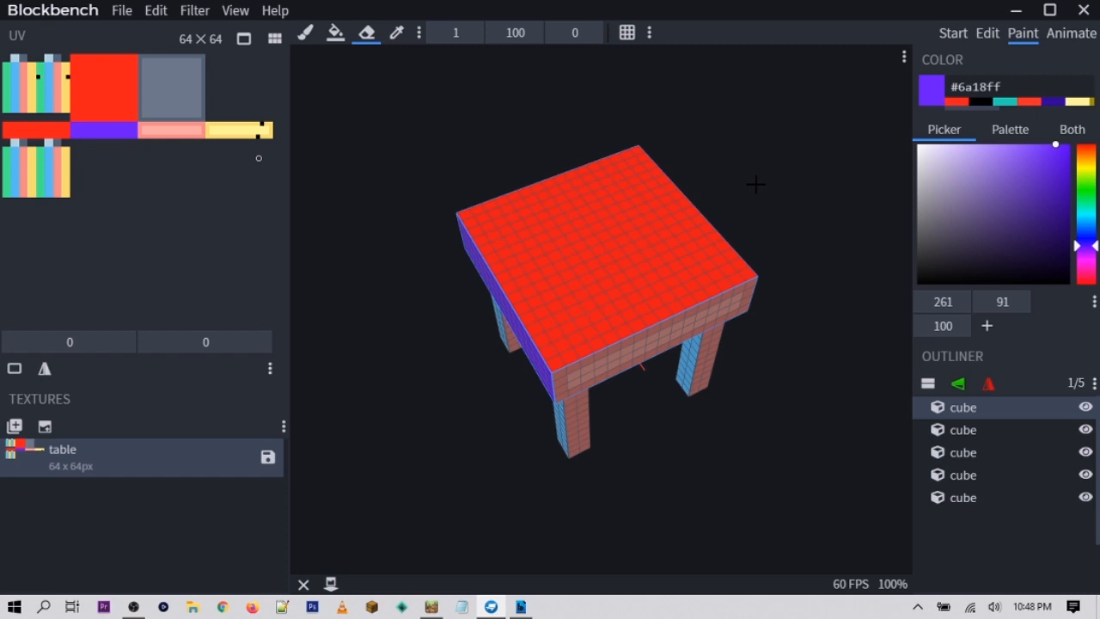
pyautogui.moveTo(781, 365); pyautogui.dragTo(456, 220)
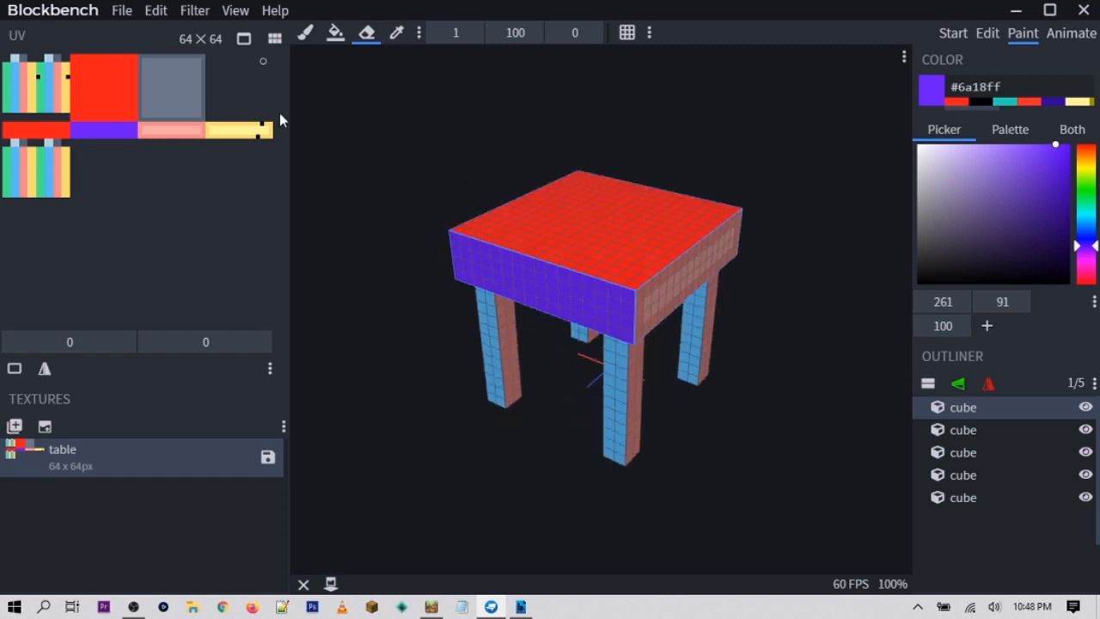
pyautogui.click(121, 10)
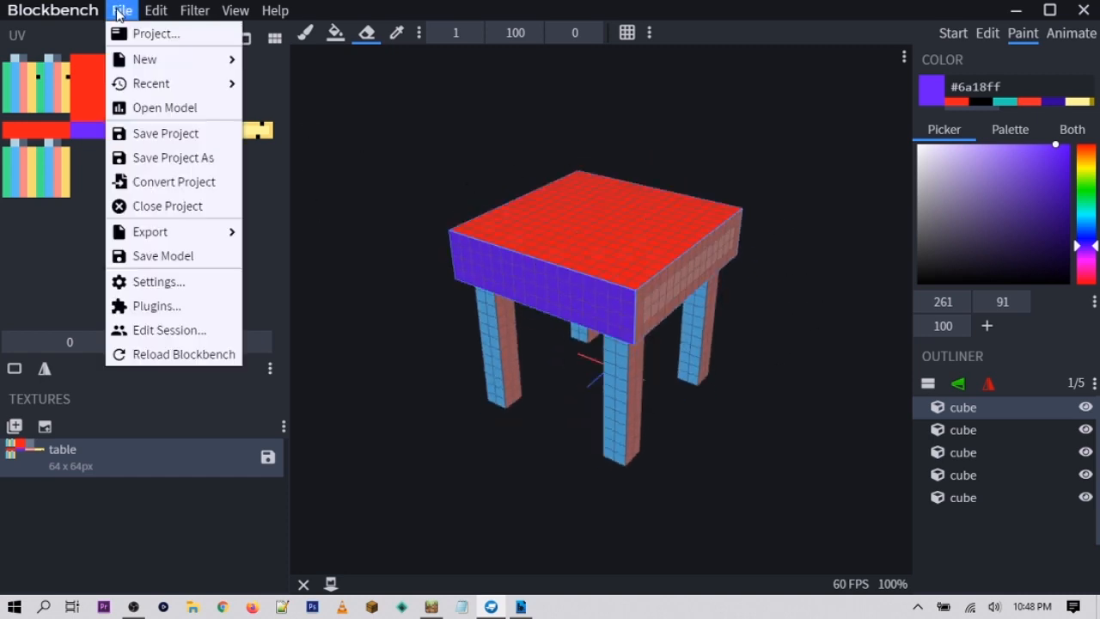
pyautogui.moveTo(172, 234)
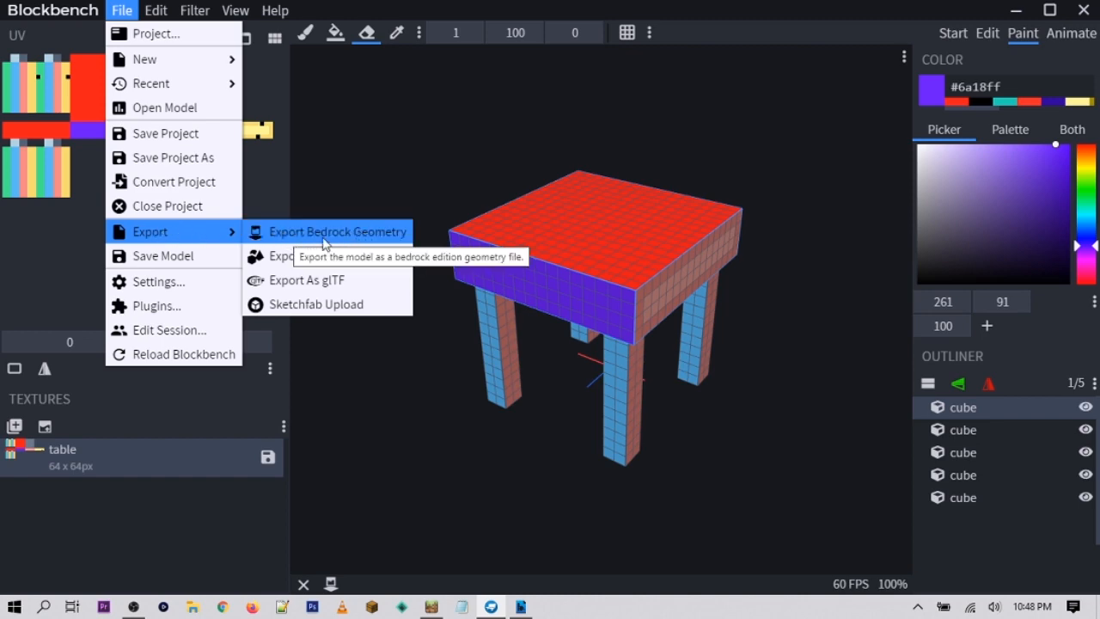
pyautogui.press('Return')
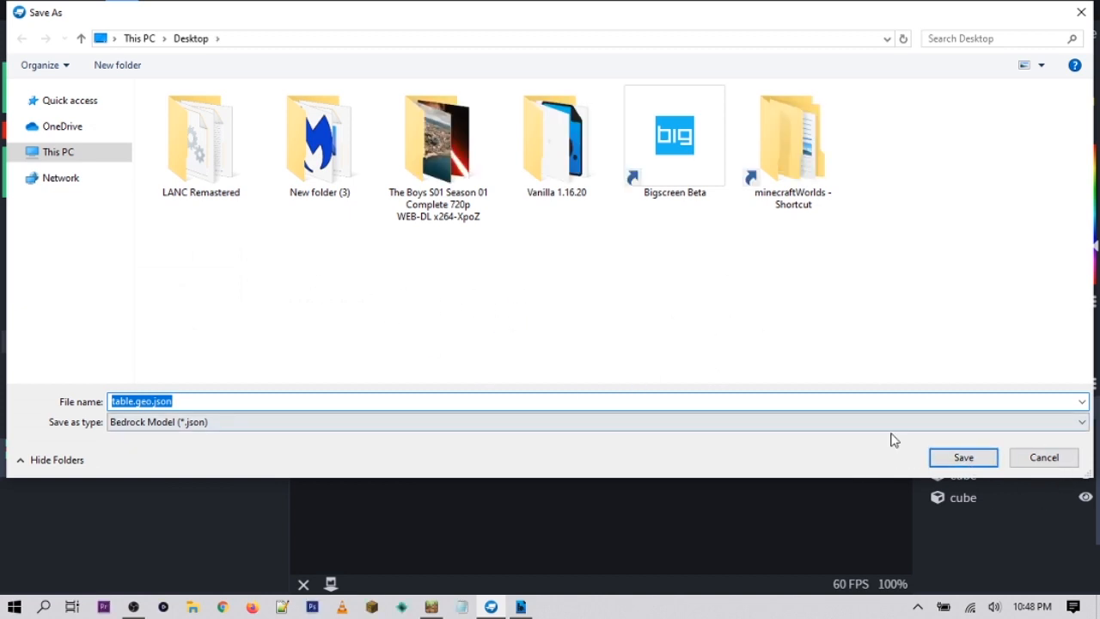
pyautogui.click(949, 460)
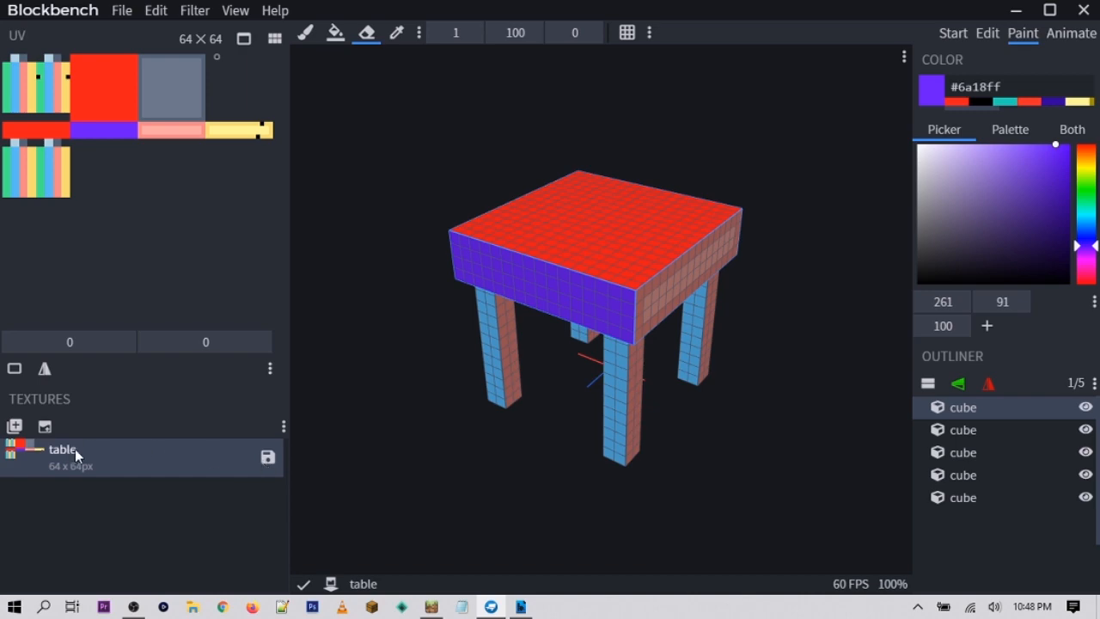
pyautogui.click(270, 458)
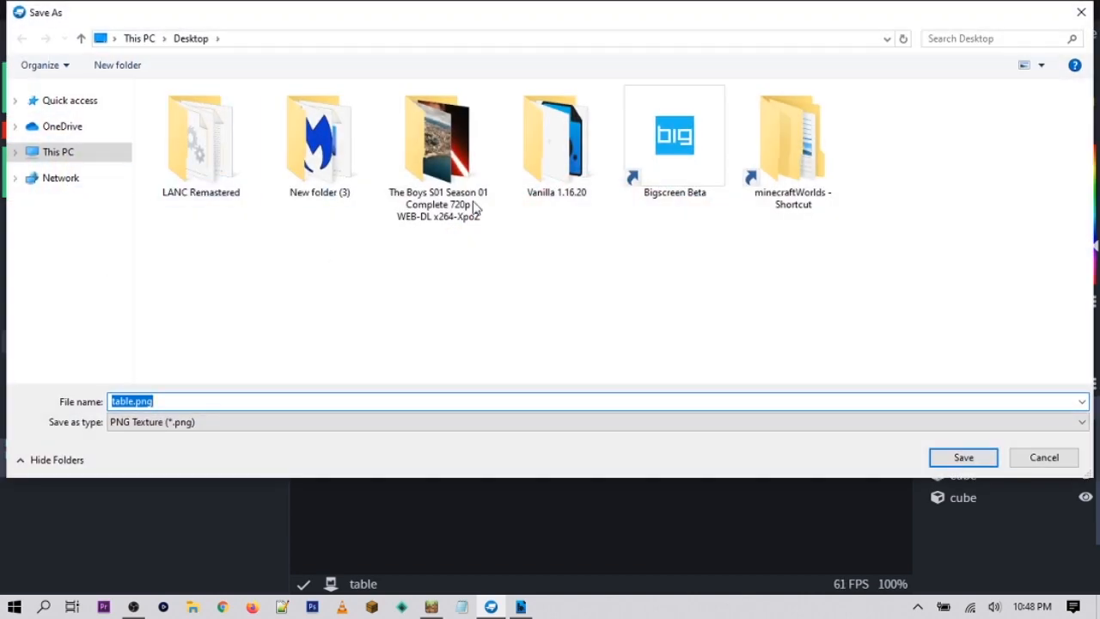
pyautogui.click(989, 456)
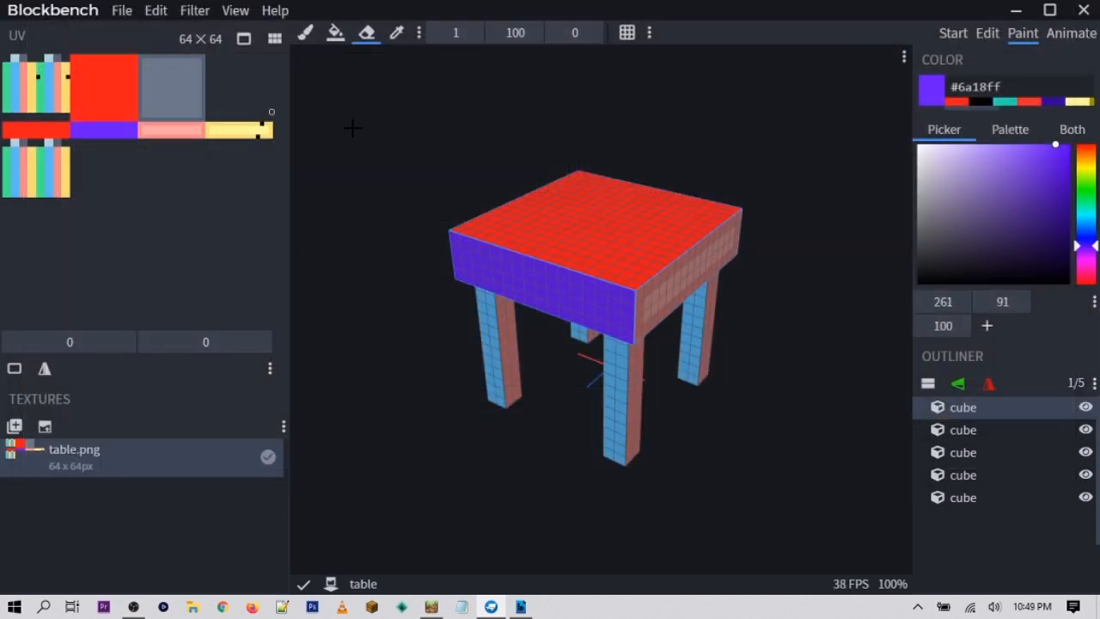
# Close Blockbench, clear the view to the desktop, and place table.geo.json and table.png side by side in its open area
pyautogui.click(1084, 9)
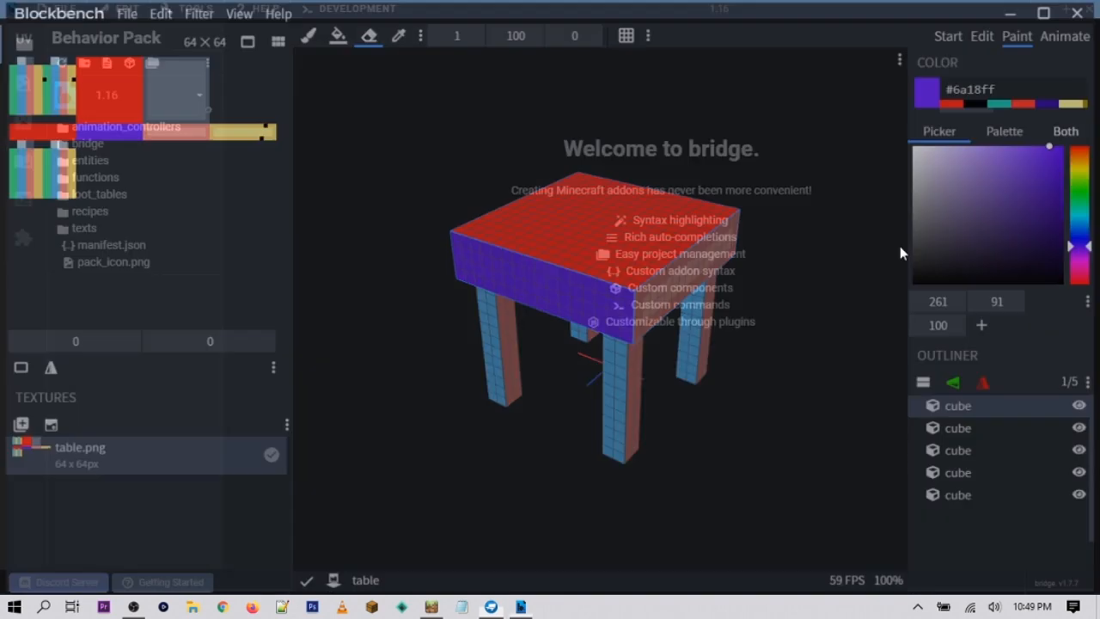
pyautogui.click(1042, 9)
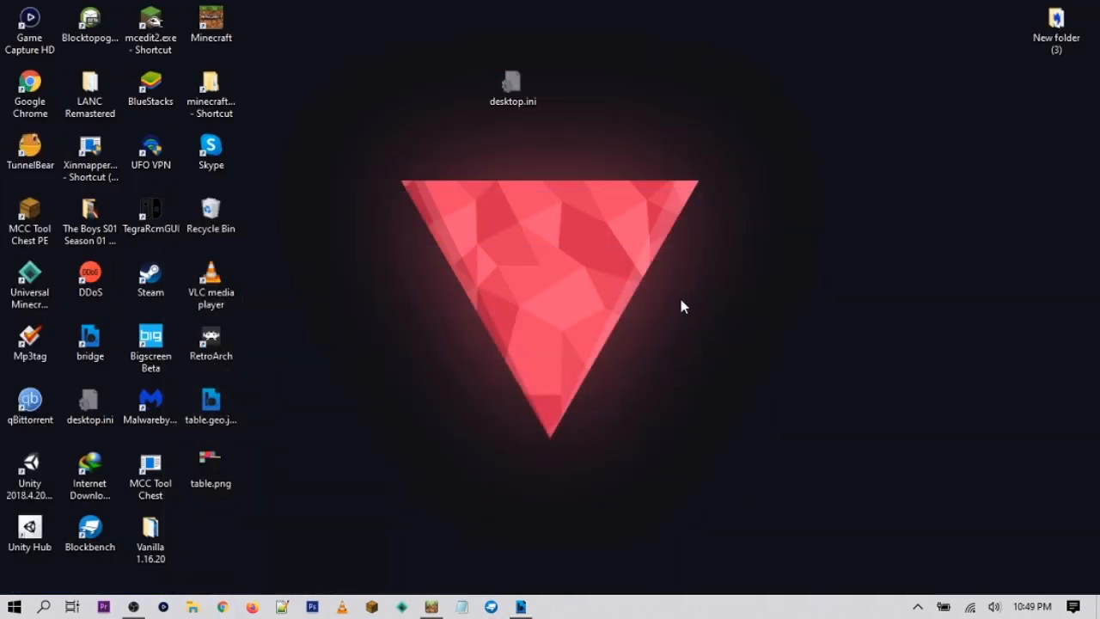
pyautogui.moveTo(209, 404); pyautogui.dragTo(391, 276)
pyautogui.moveTo(211, 471); pyautogui.dragTo(601, 316)
pyautogui.moveTo(518, 311); pyautogui.dragTo(479, 296)
pyautogui.moveTo(552, 324); pyautogui.dragTo(407, 270)
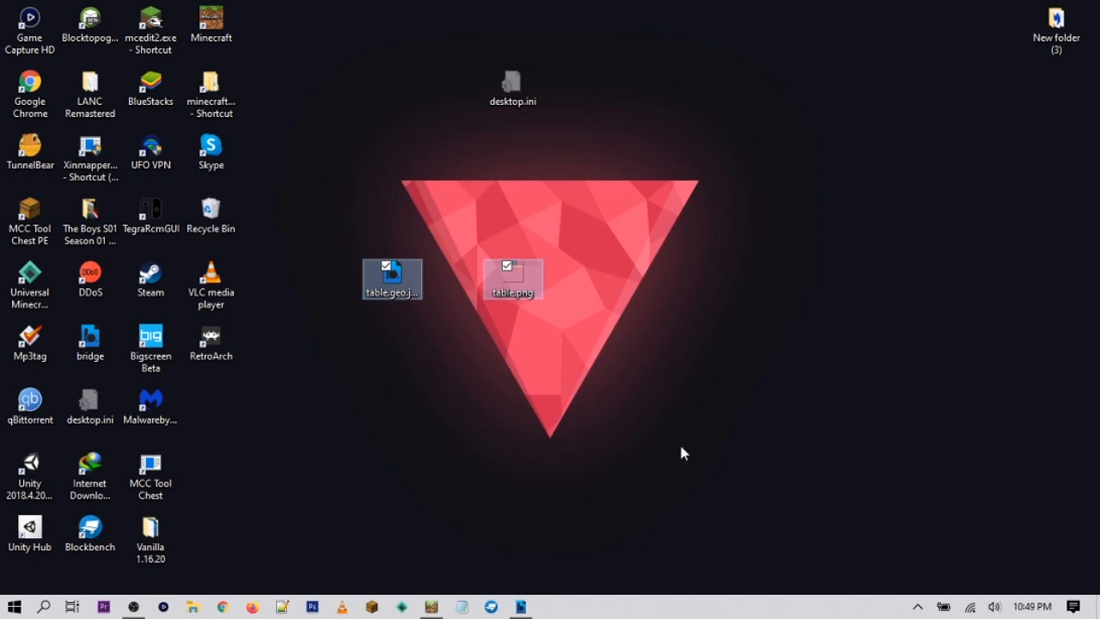
# Switch to bridge. and create a project named Block Tutorial BP with description "hsrthstr" and target Minecraft version 1.16.100
pyautogui.click(518, 607)
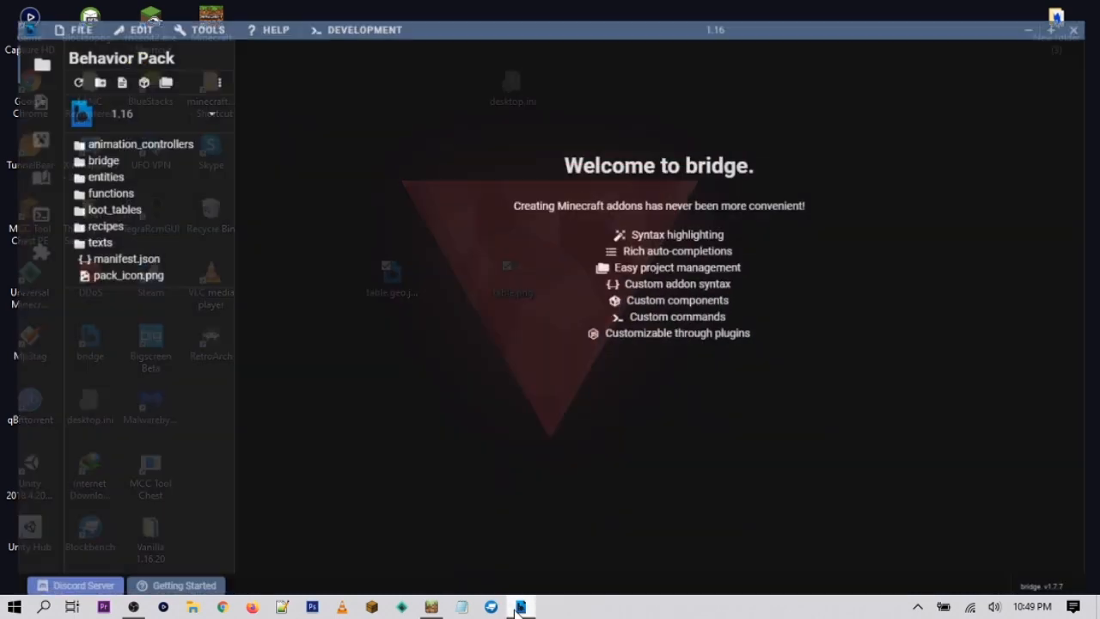
pyautogui.click(84, 63)
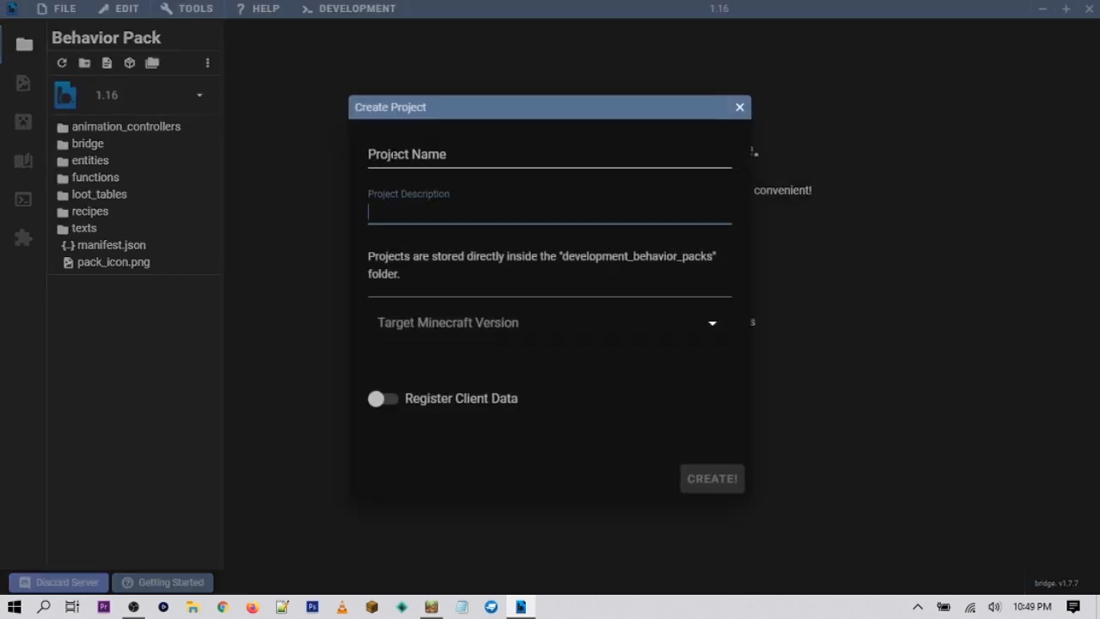
pyautogui.click(392, 155)
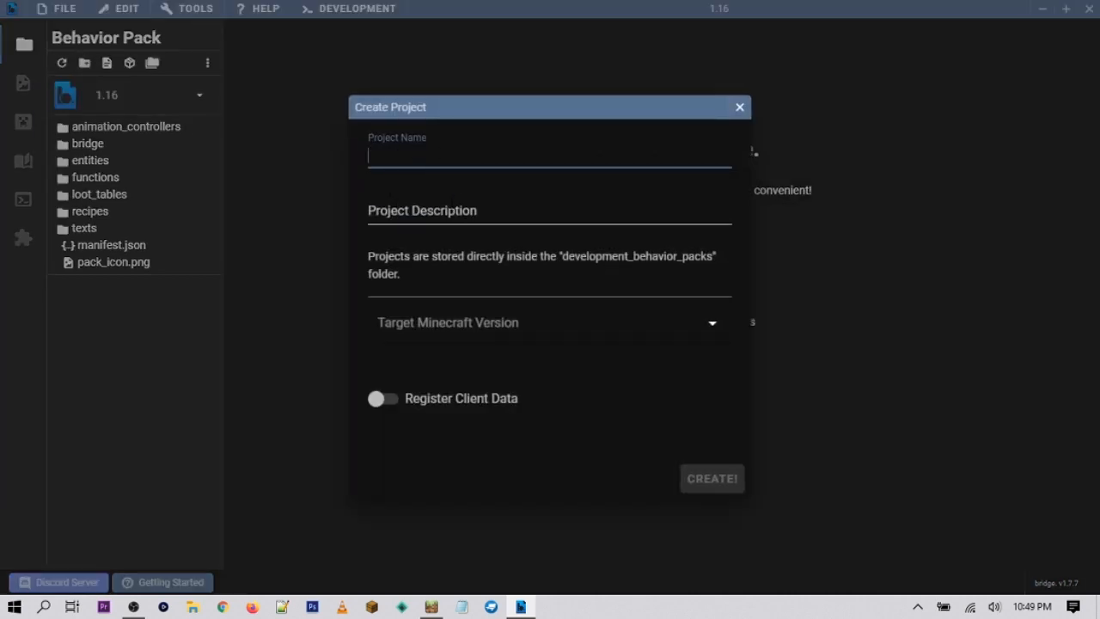
pyautogui.write('B')
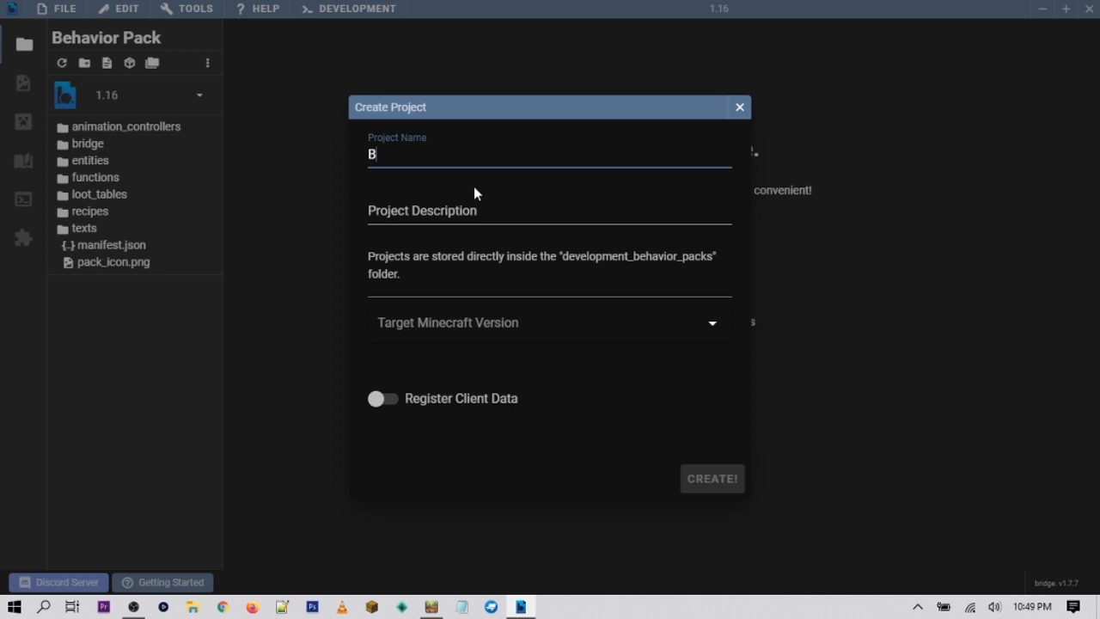
pyautogui.write('lock Tutorial BP')
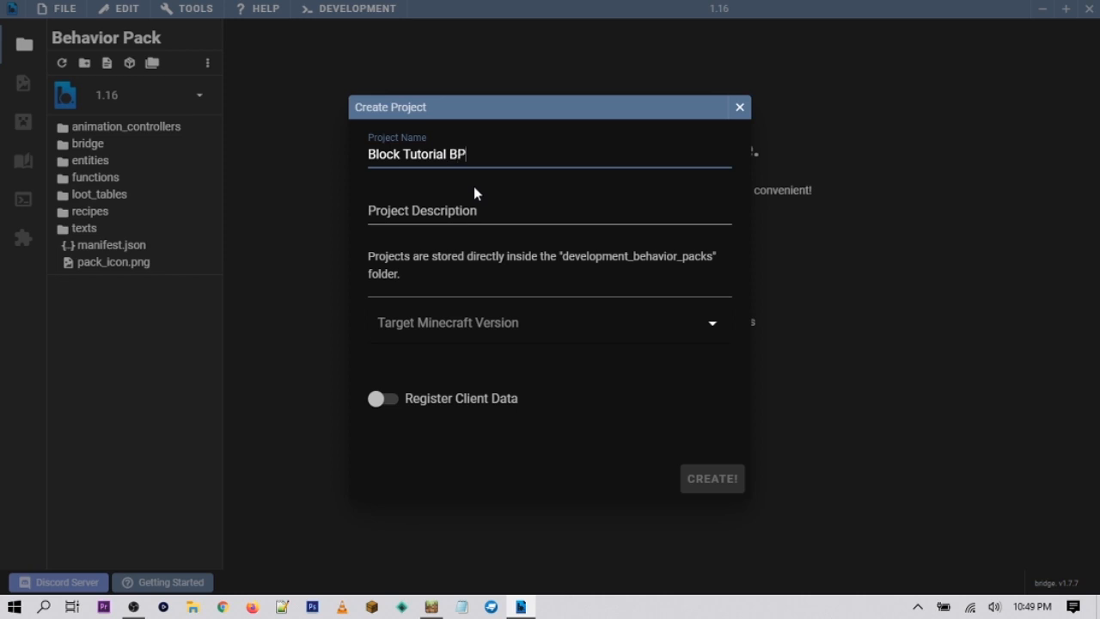
pyautogui.click(533, 206)
pyautogui.write('hsrthstr')
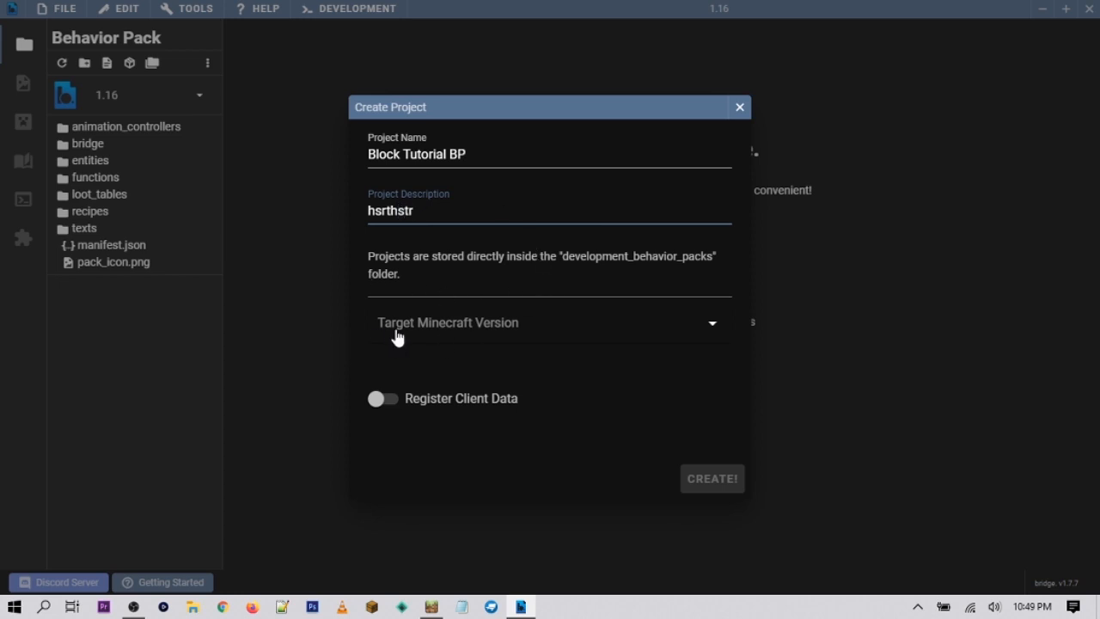
pyautogui.click(521, 333)
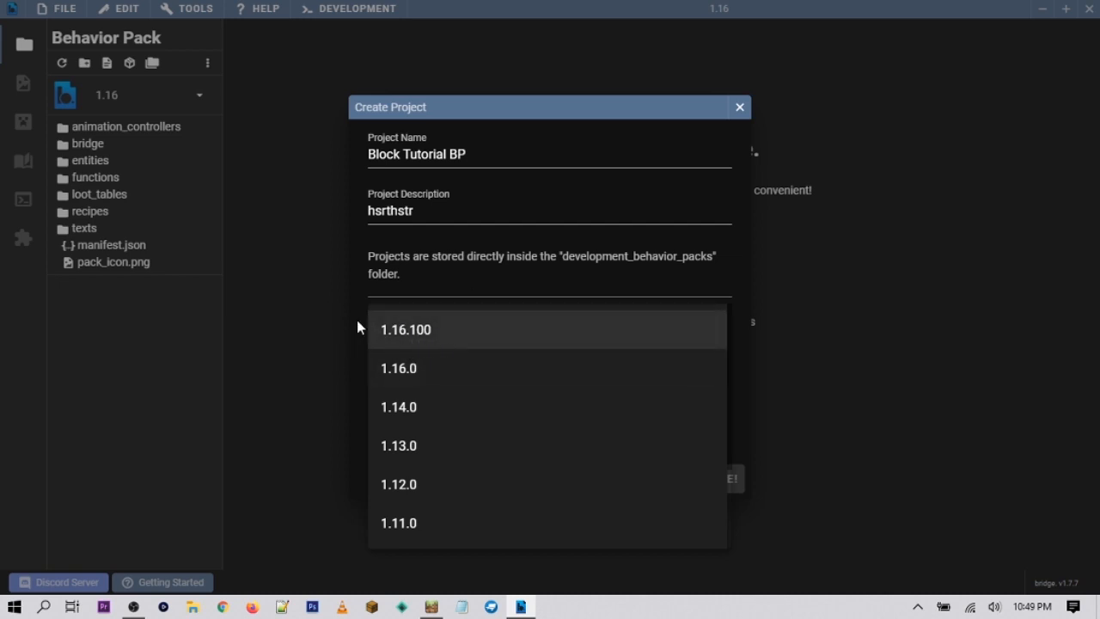
pyautogui.click(442, 337)
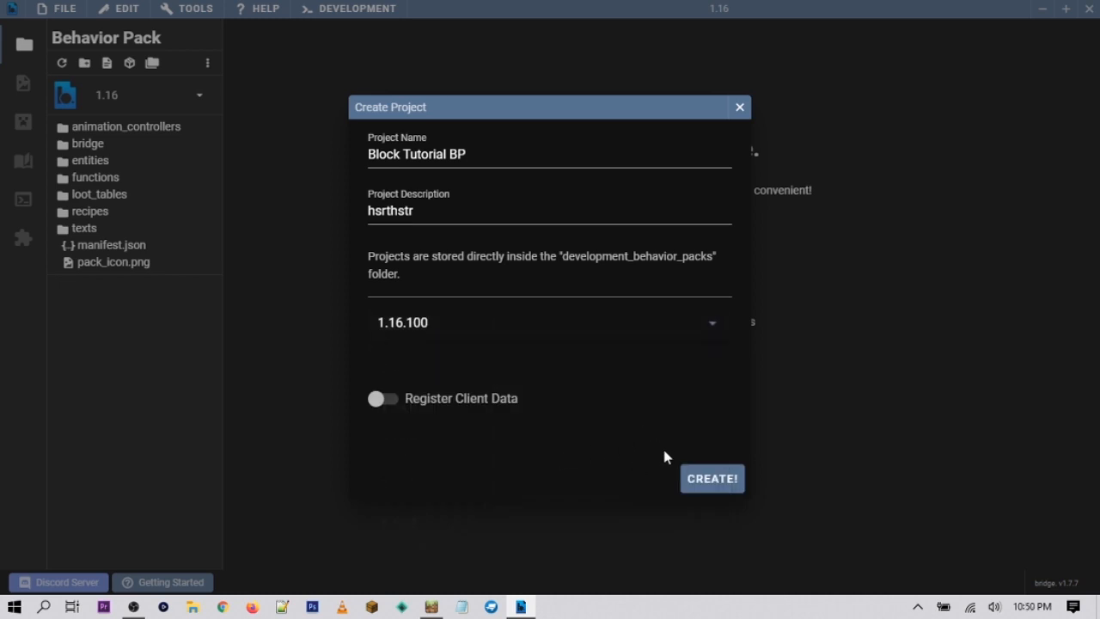
pyautogui.click(701, 480)
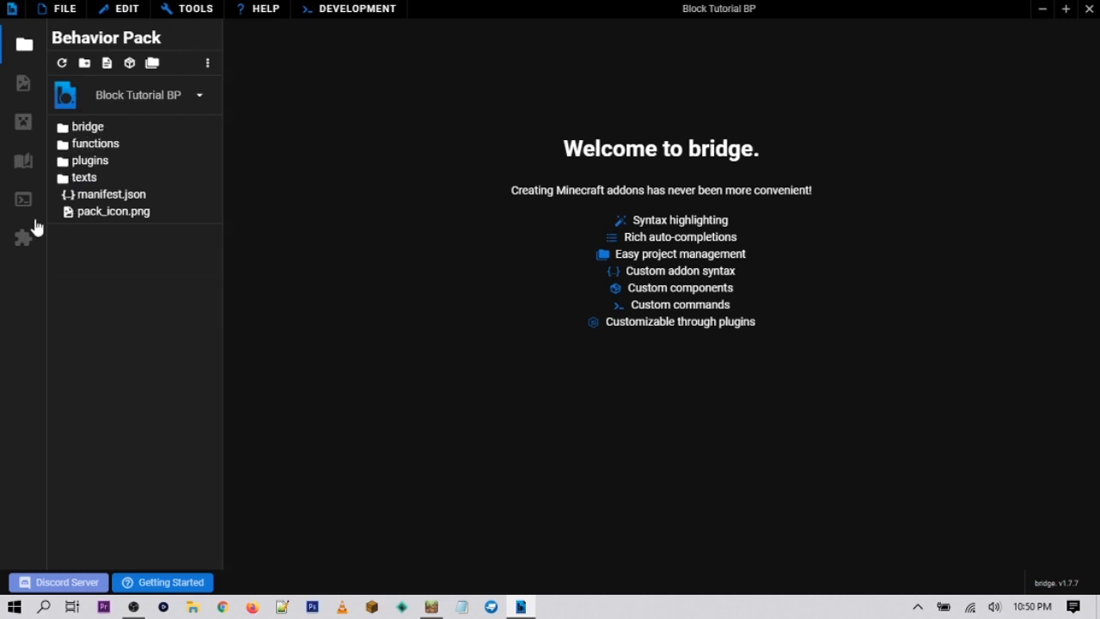
# Open the behavior pack's manifest.json and set the header name to "Block Tutorial BP"
pyautogui.click(96, 199)
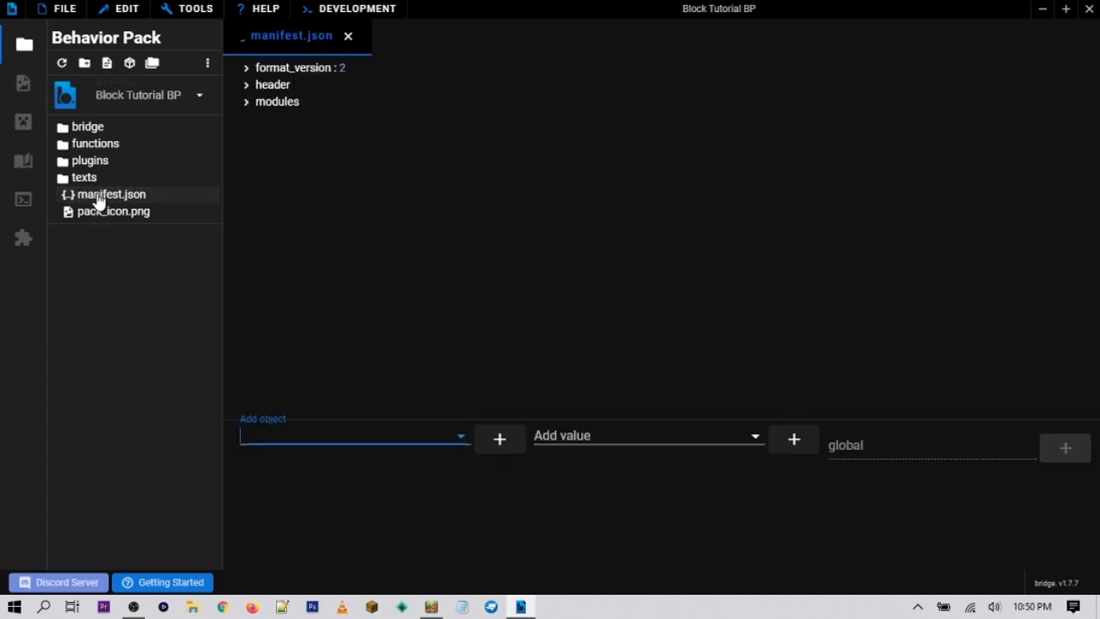
pyautogui.click(247, 86)
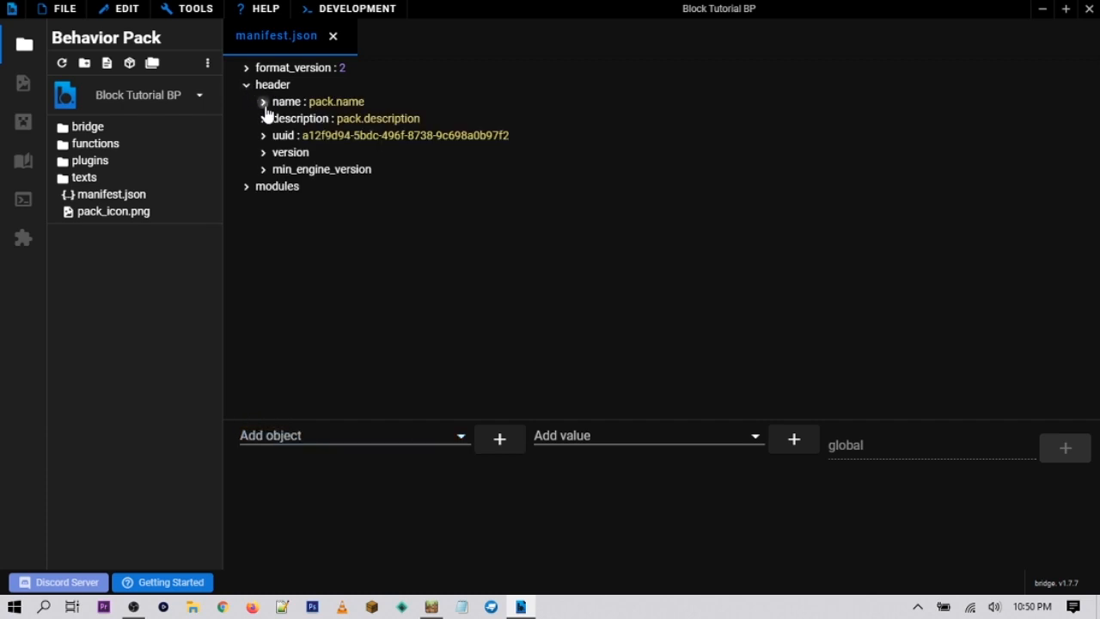
pyautogui.click(263, 102)
pyautogui.click(301, 119)
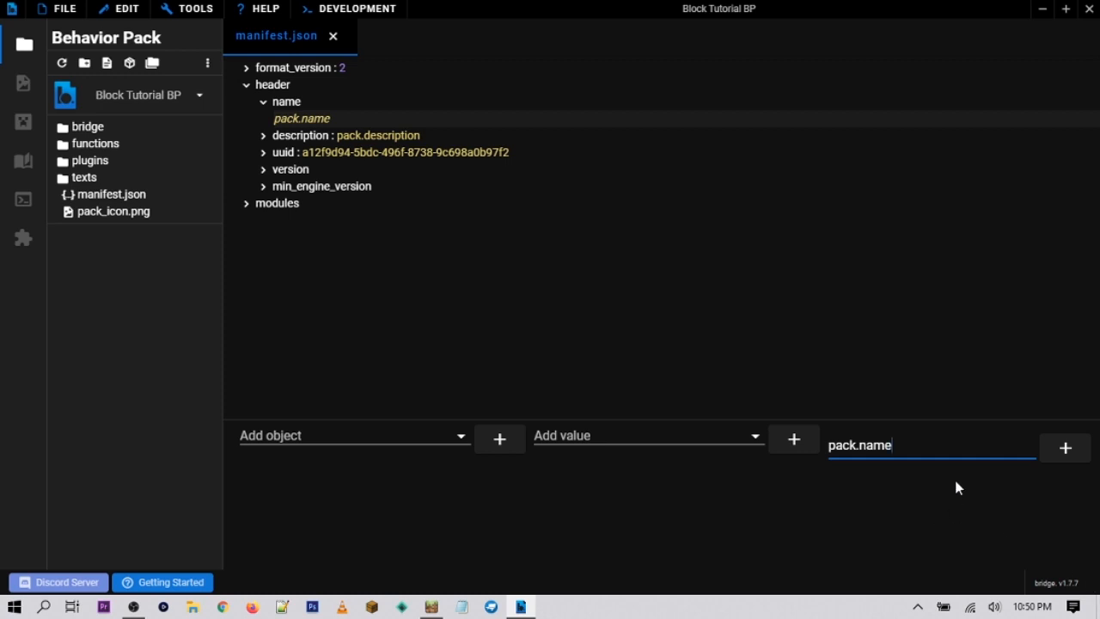
pyautogui.moveTo(984, 453); pyautogui.dragTo(663, 426)
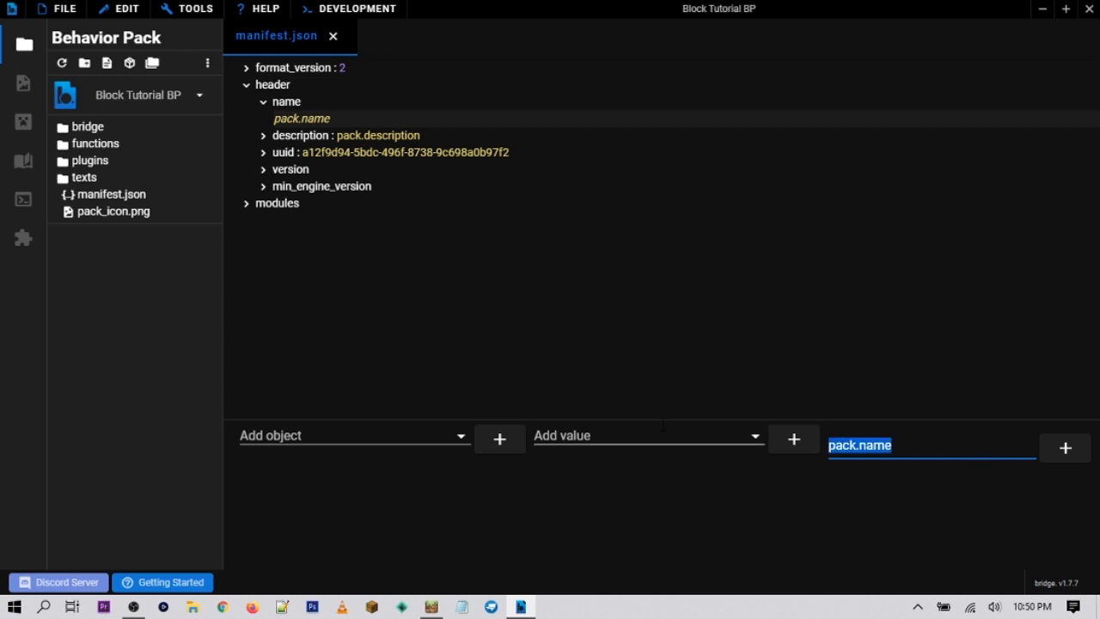
pyautogui.write('Block Tutorial BP')
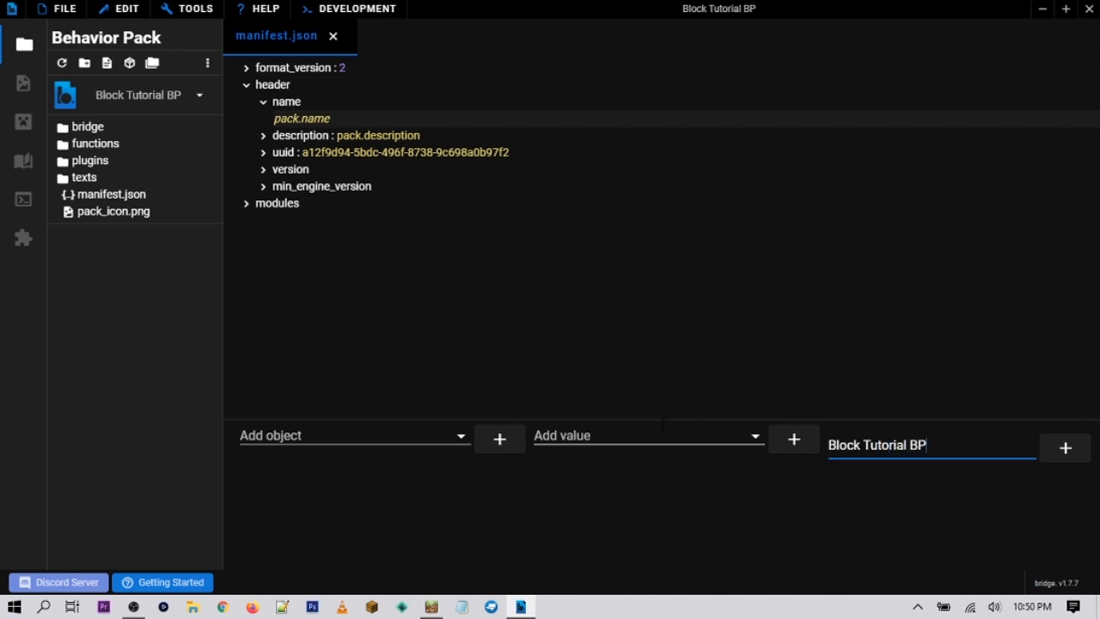
pyautogui.press('Return')
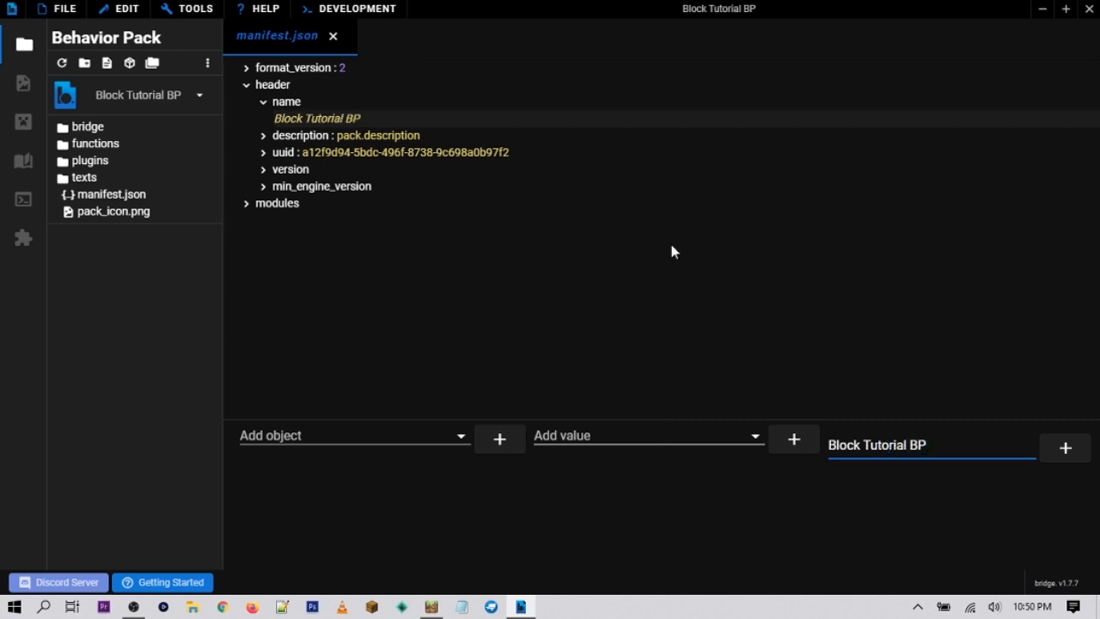
# Set the manifest header's description to "BY:" followed by the author's handle
pyautogui.click(266, 137)
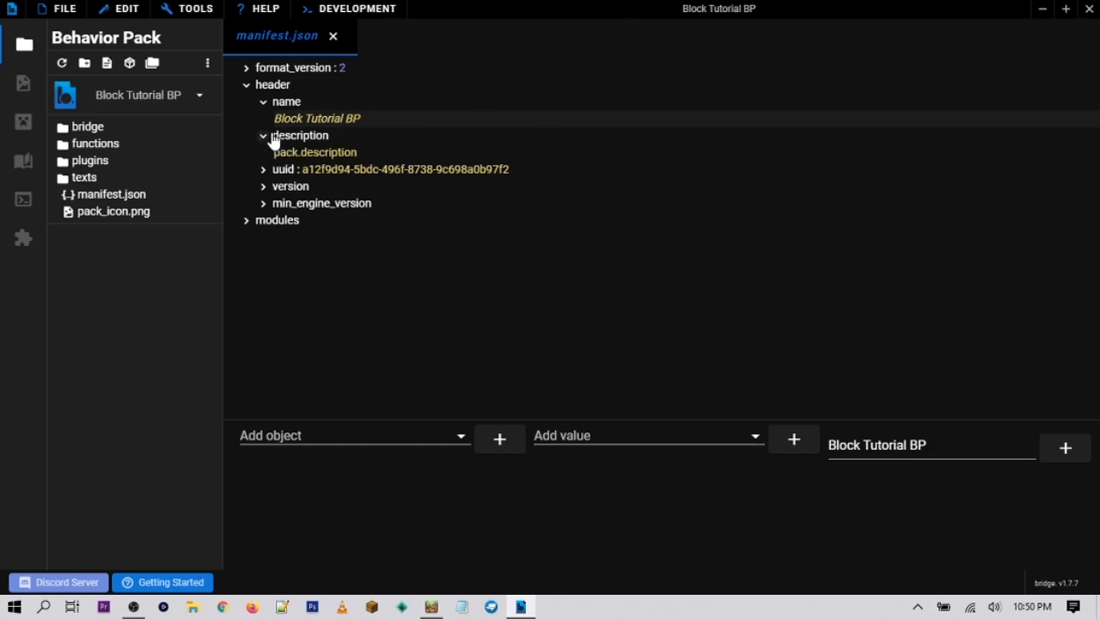
pyautogui.click(335, 153)
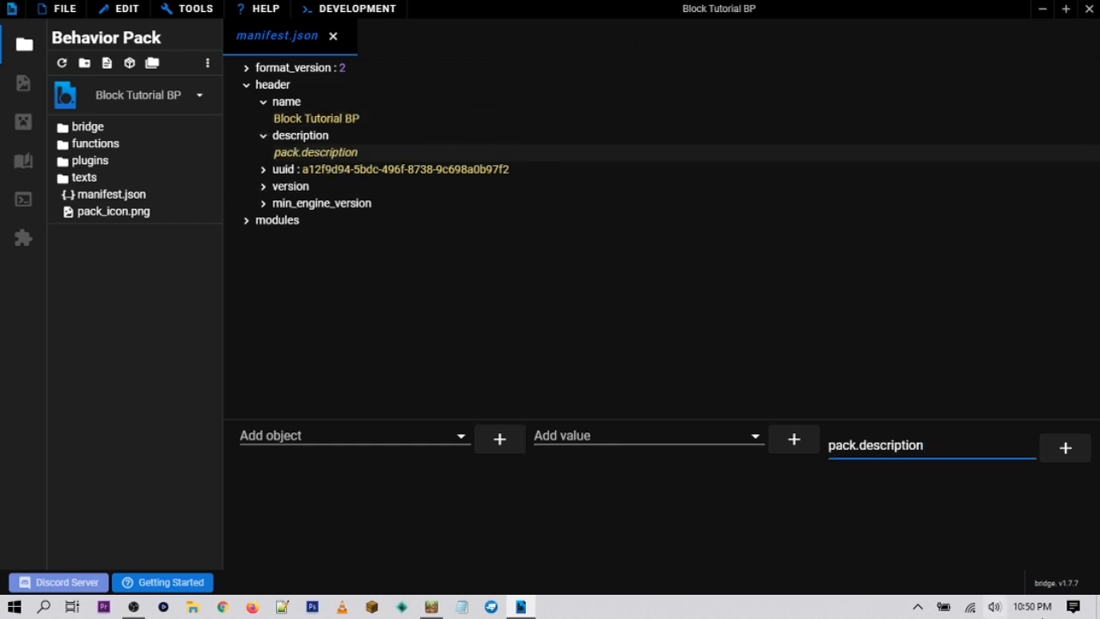
pyautogui.hotkey('ctrl', 'a')
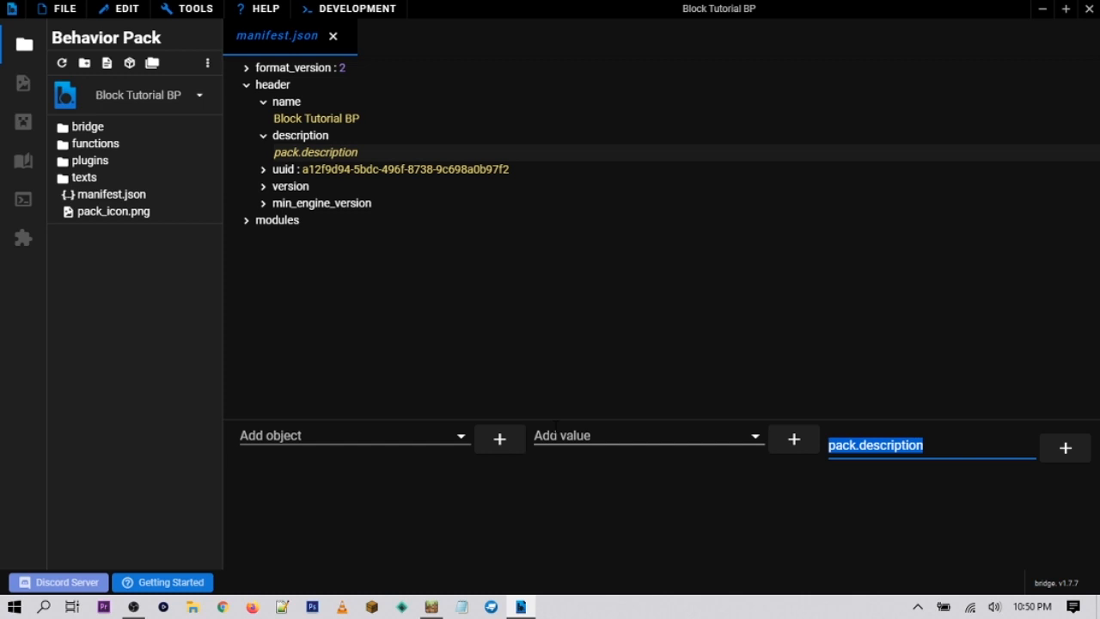
pyautogui.write('BY: BONY162')
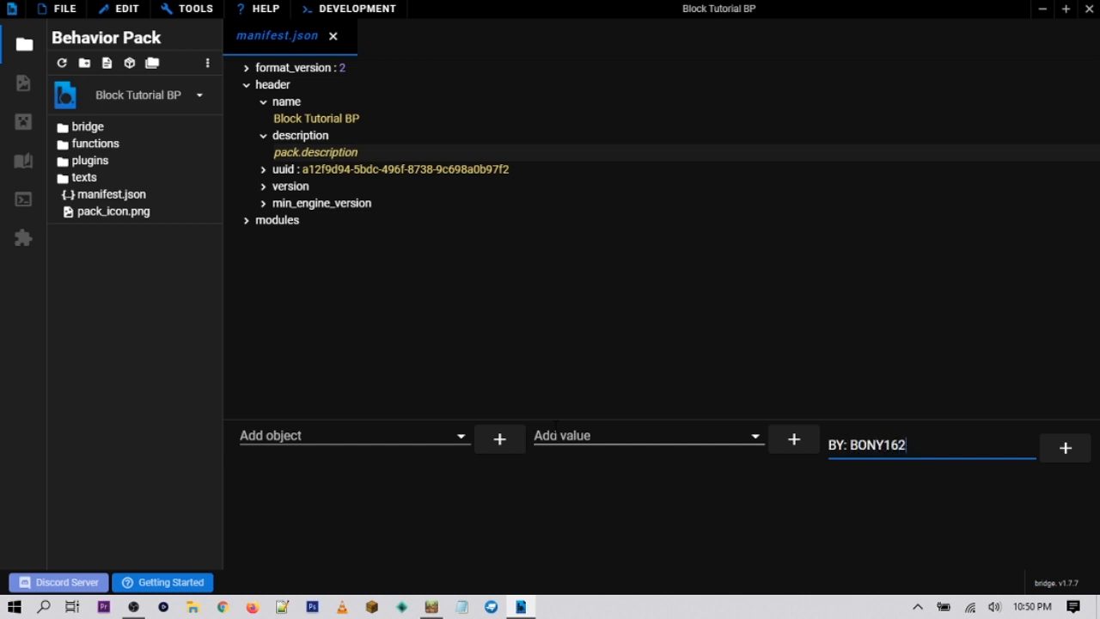
pyautogui.press('Return')
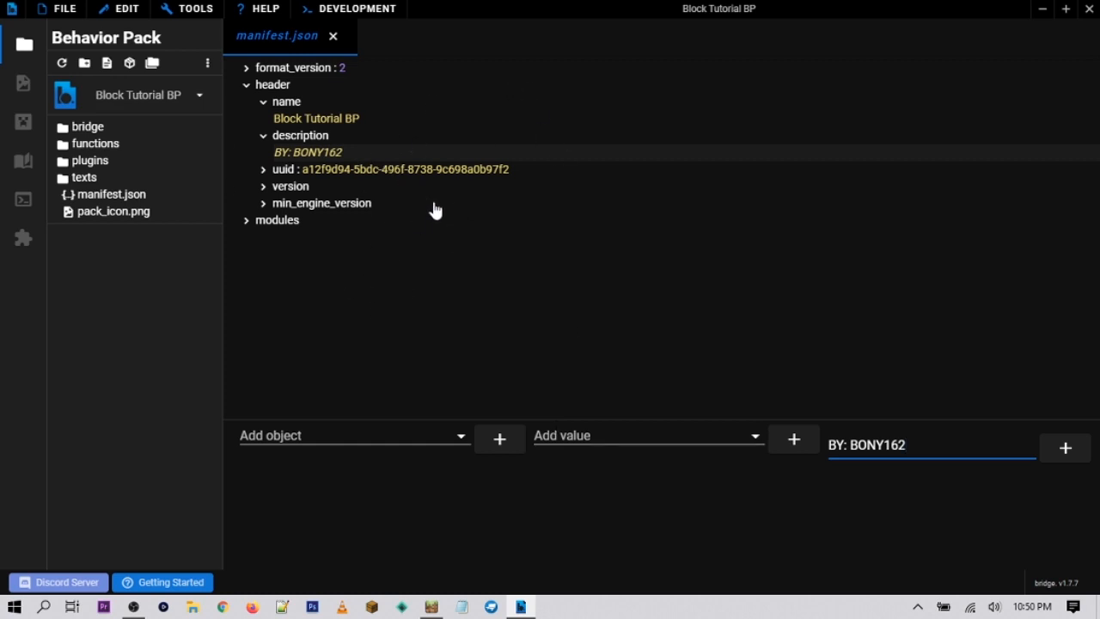
# Save the edited manifest.json and close it
pyautogui.hotkey('ctrl', 's')
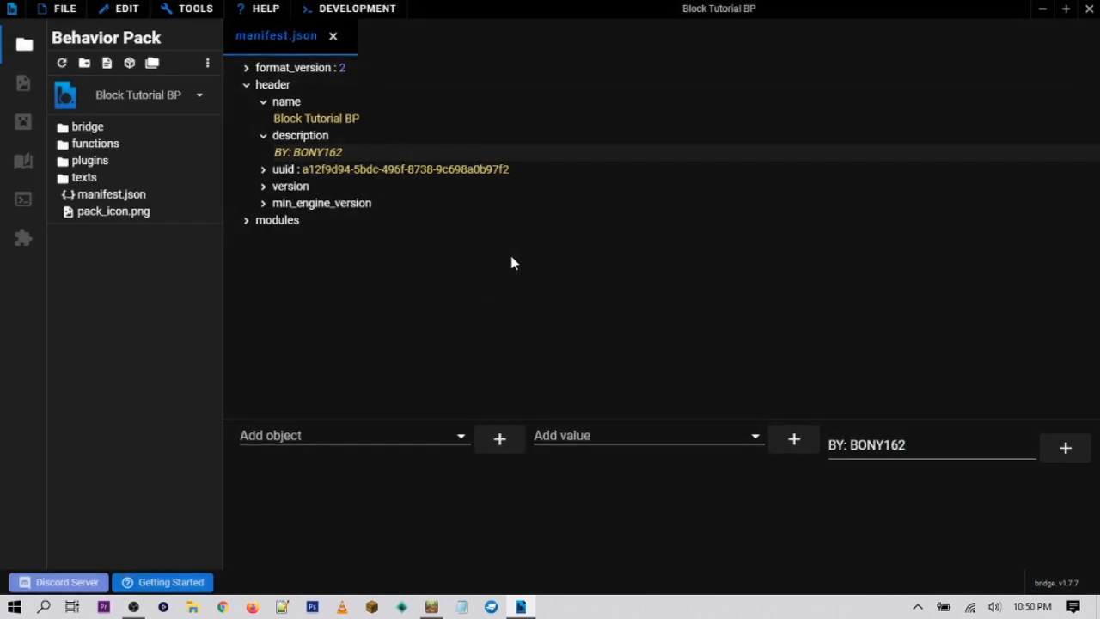
pyautogui.click(68, 11)
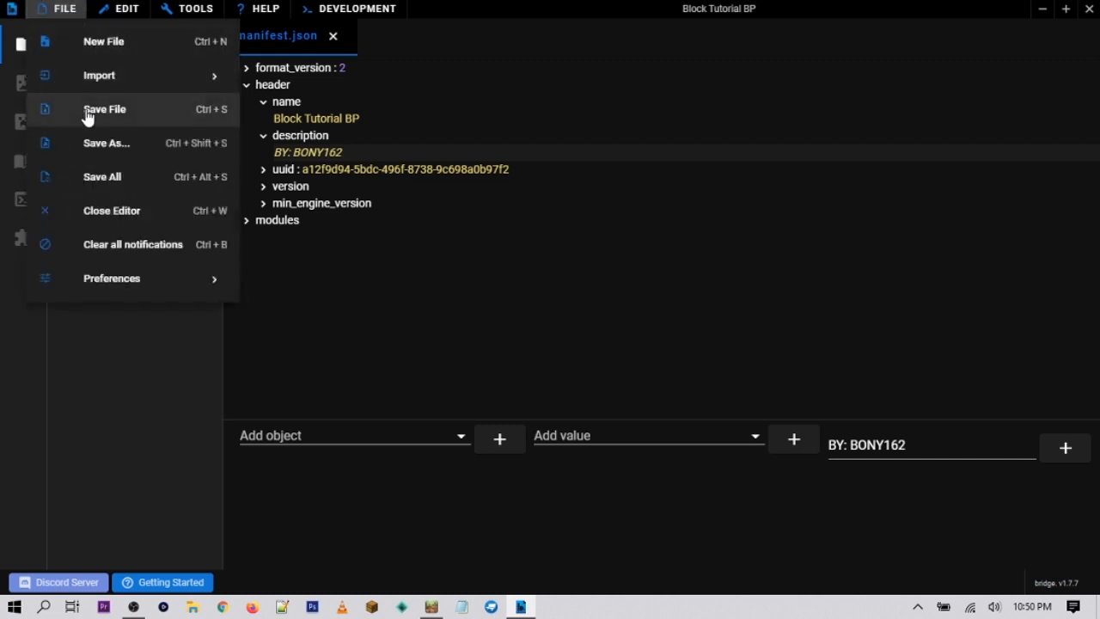
pyautogui.click(88, 111)
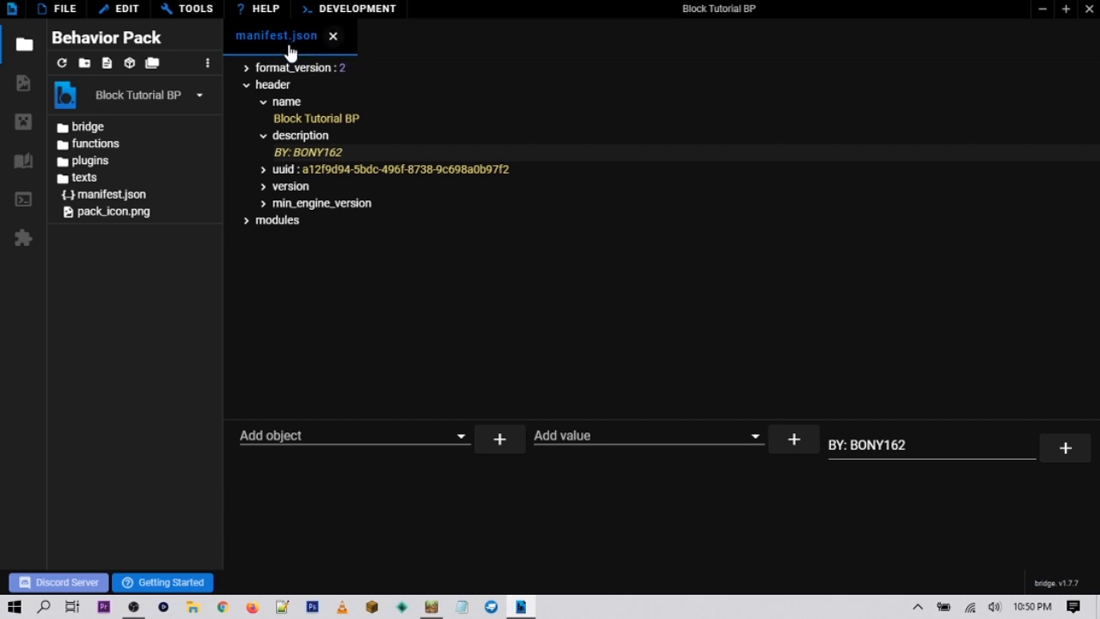
pyautogui.click(333, 36)
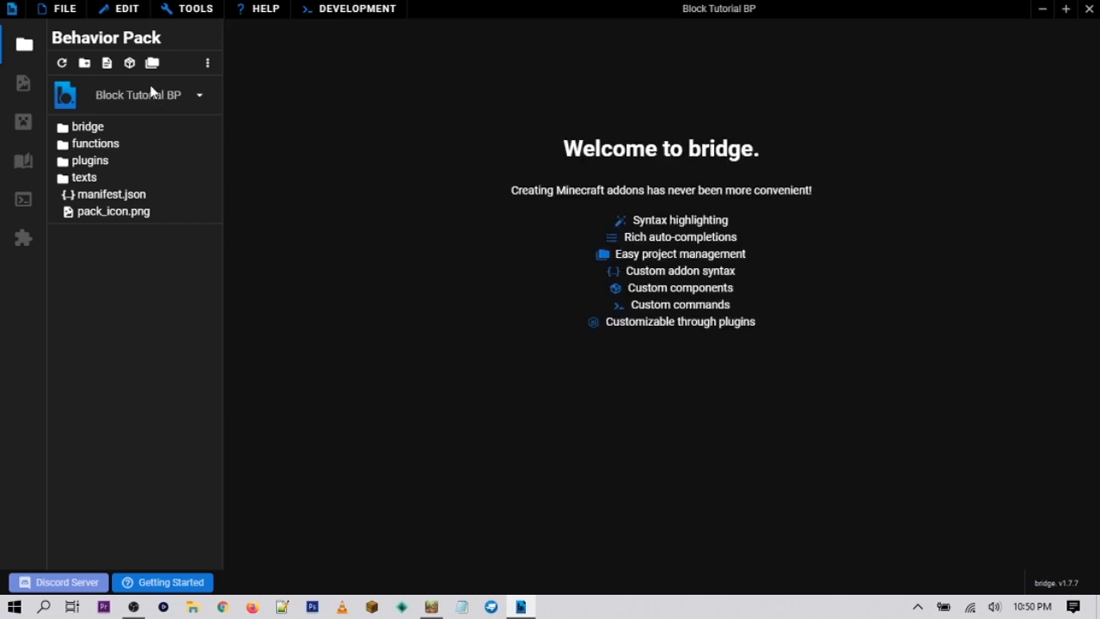
# Create a new block file named table in the behavior pack from the Blank Block template
pyautogui.click(105, 62)
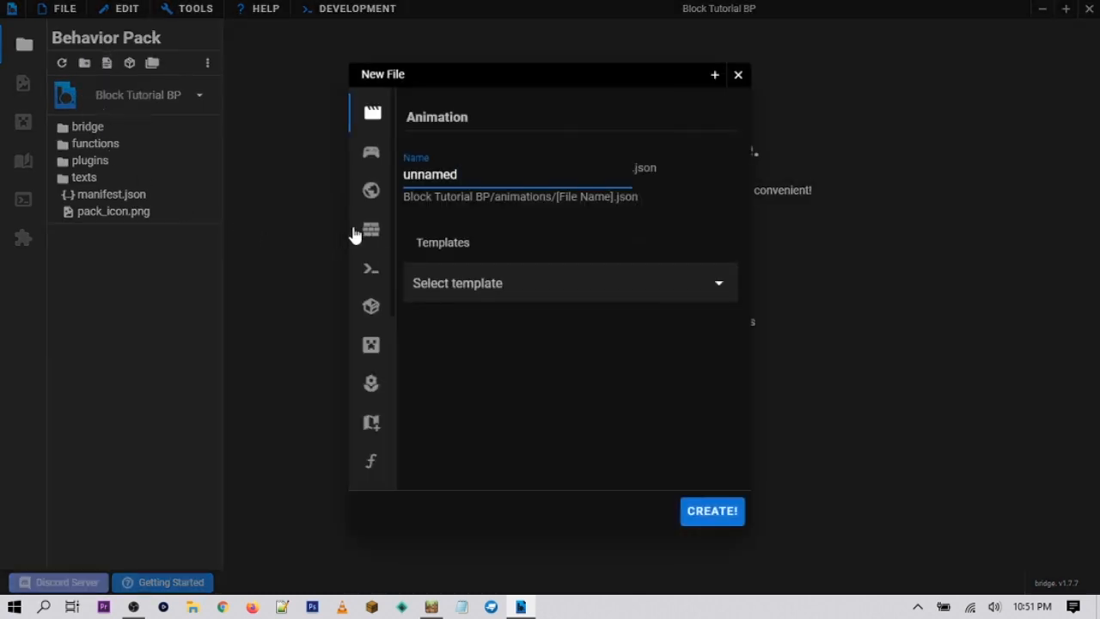
pyautogui.click(370, 232)
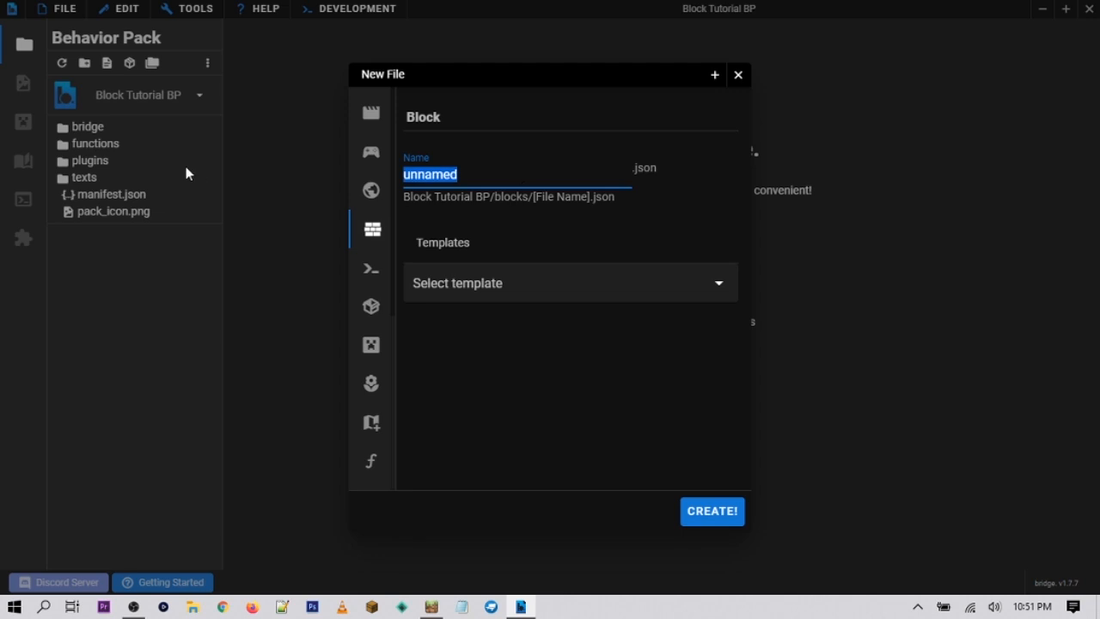
pyautogui.write('table')
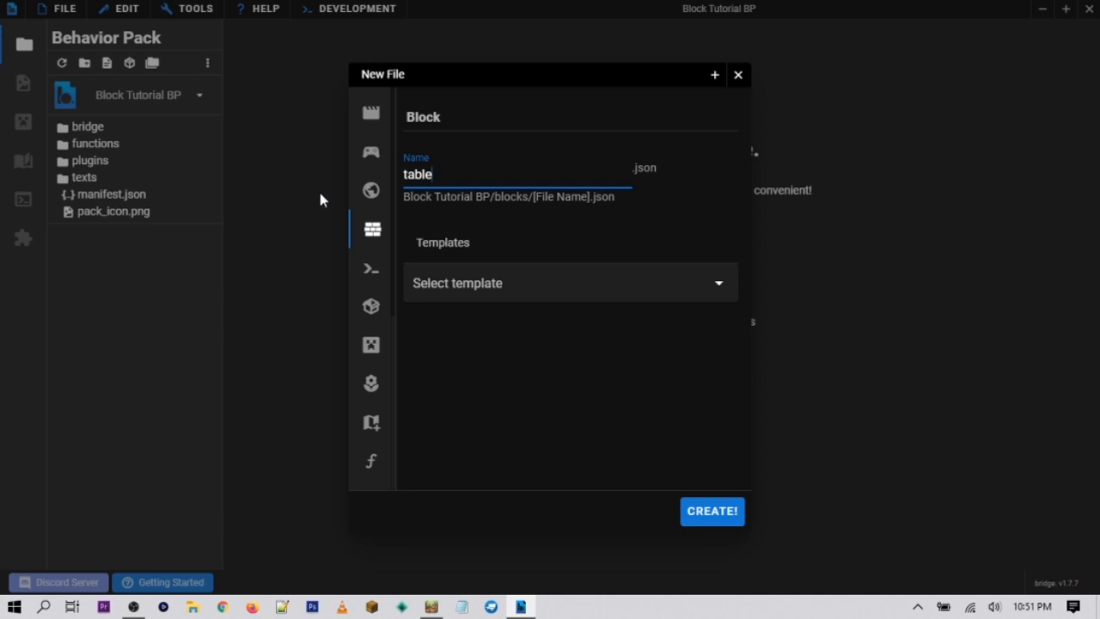
pyautogui.click(463, 275)
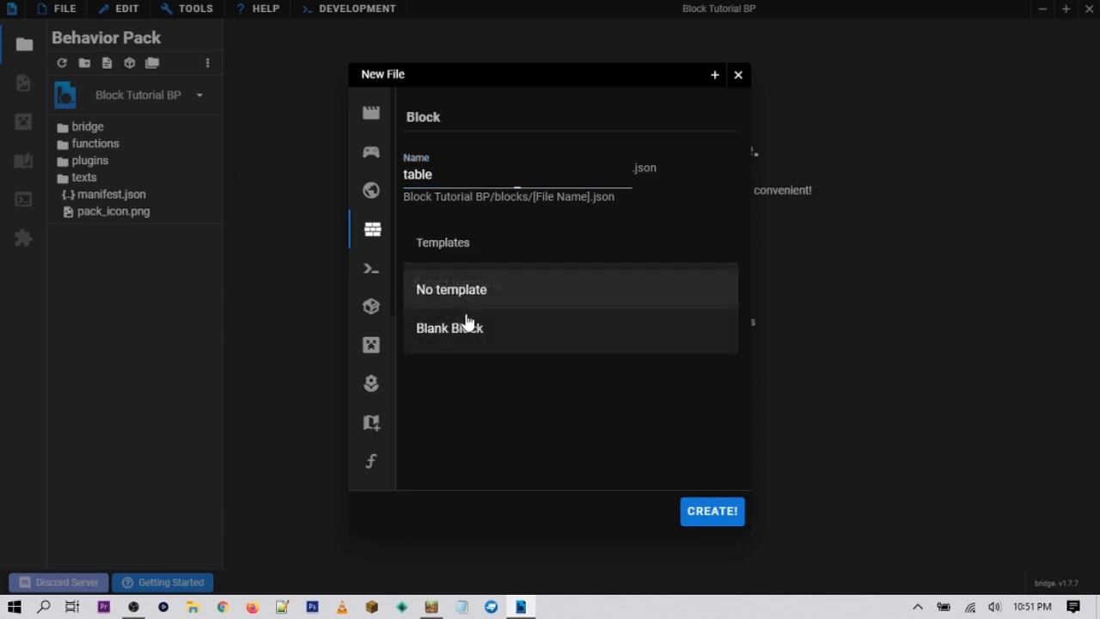
pyautogui.click(467, 341)
pyautogui.click(705, 512)
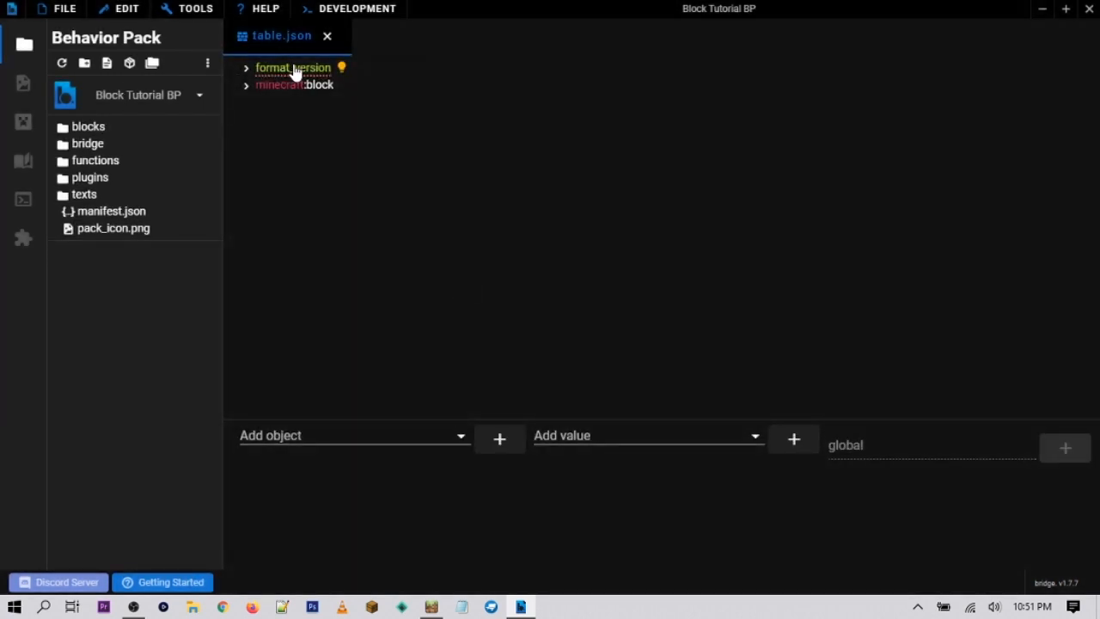
# Set the format version of table.json to 1.16.100 and the identifier in its description to tut:table
pyautogui.click(369, 70)
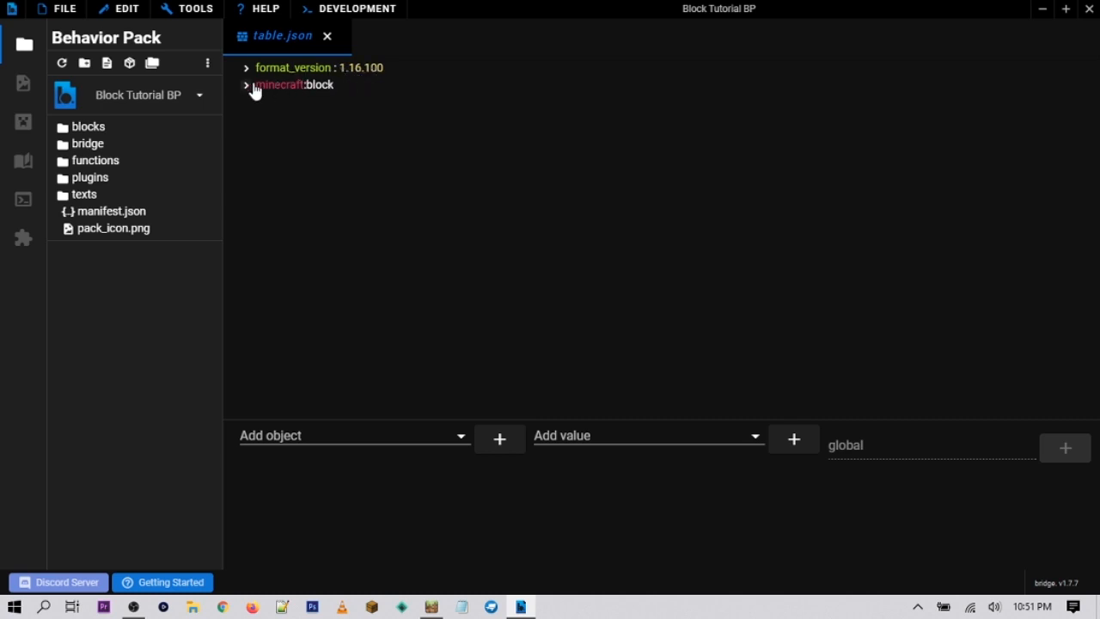
pyautogui.click(286, 90)
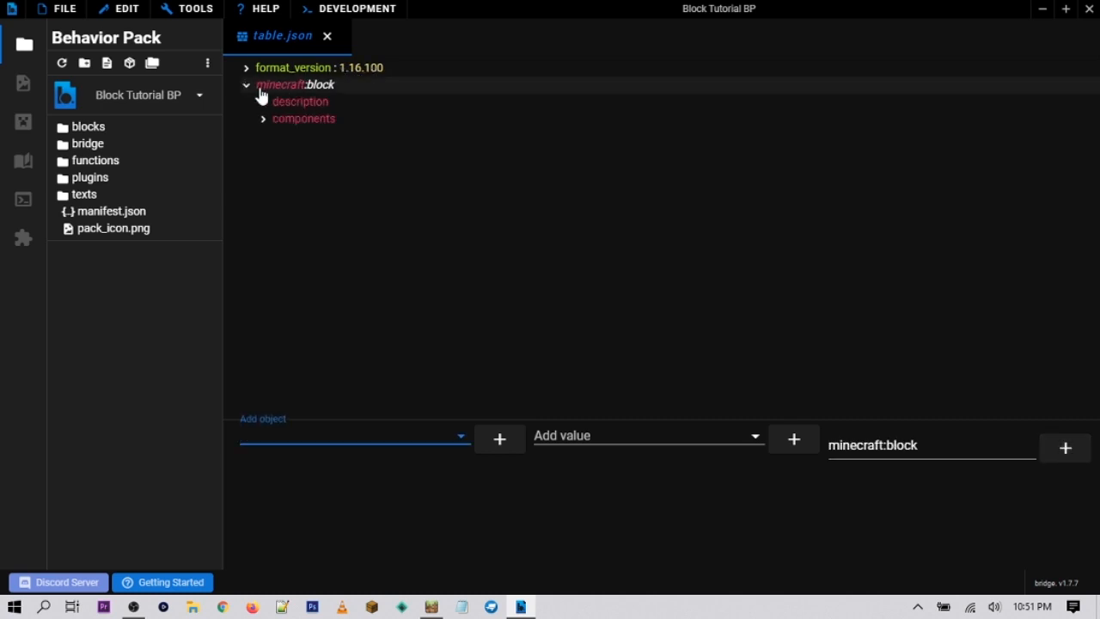
pyautogui.click(265, 105)
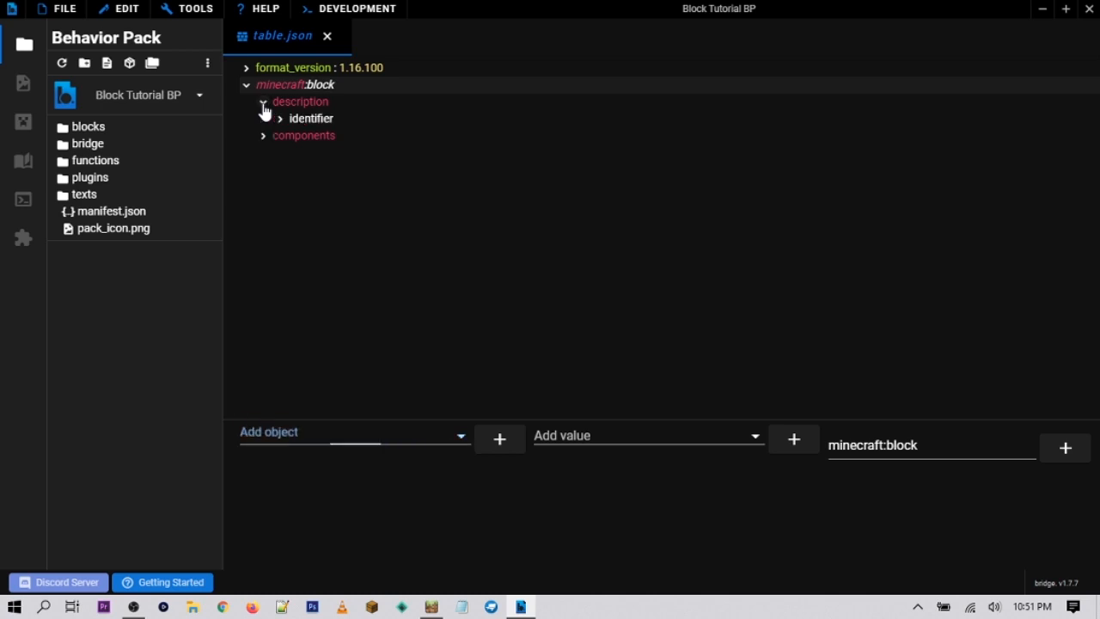
pyautogui.click(314, 119)
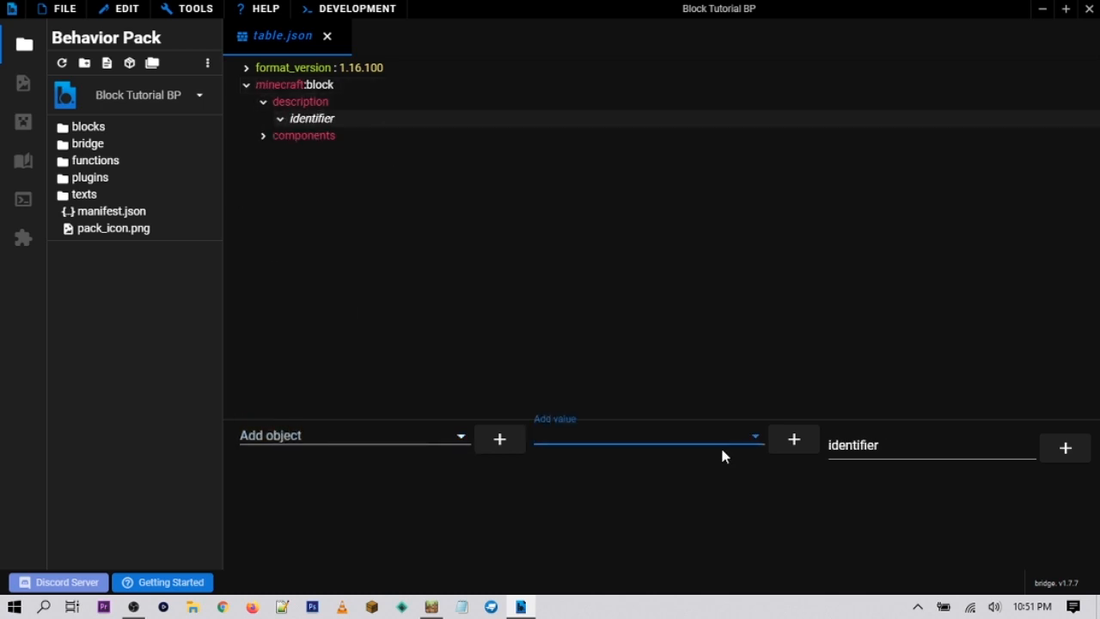
pyautogui.write('tut:blo')
pyautogui.press('BackSpace')
pyautogui.press('BackSpace')
pyautogui.press('BackSpace')
pyautogui.write('table')
pyautogui.press('Return')
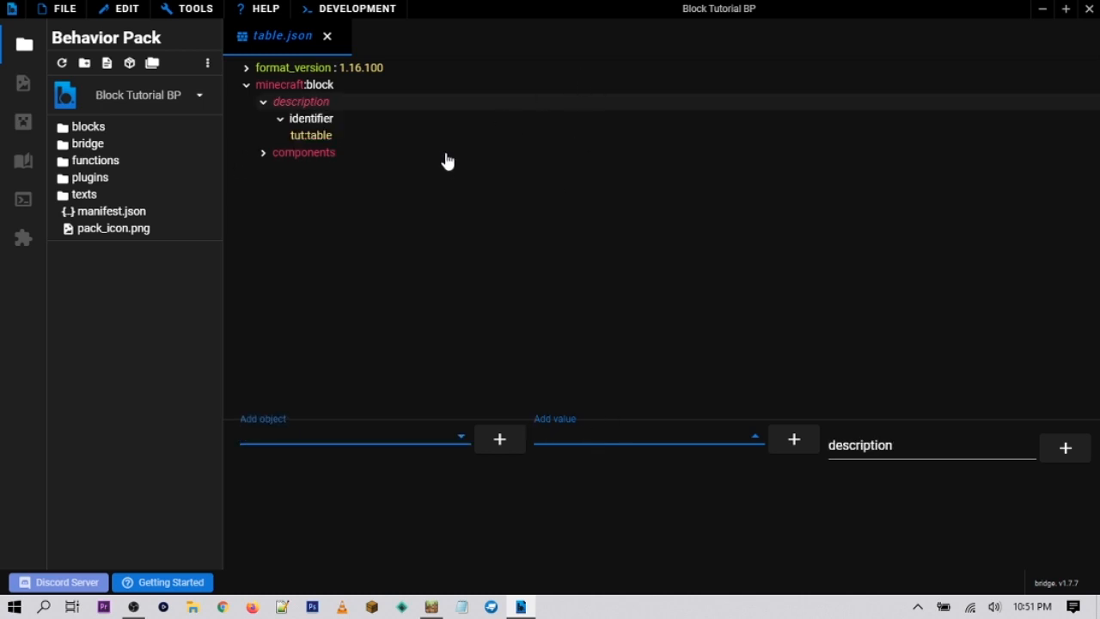
# Write the example command "/give @s tut:table" in a blank Notepad++ document, using the block's identifier, and clear it again
pyautogui.click(319, 124)
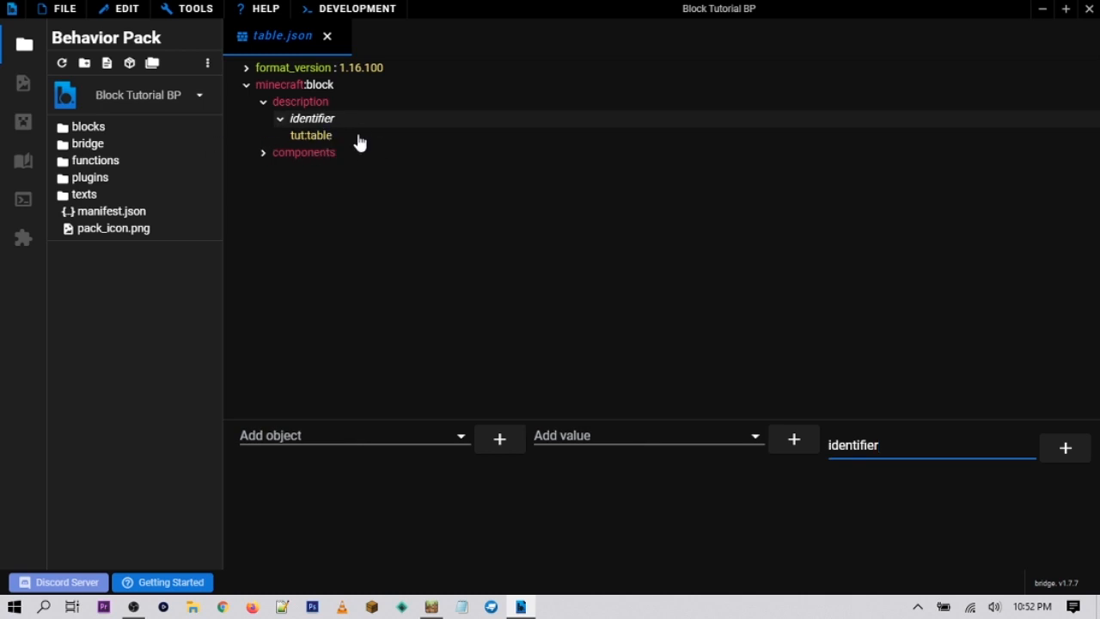
pyautogui.click(309, 138)
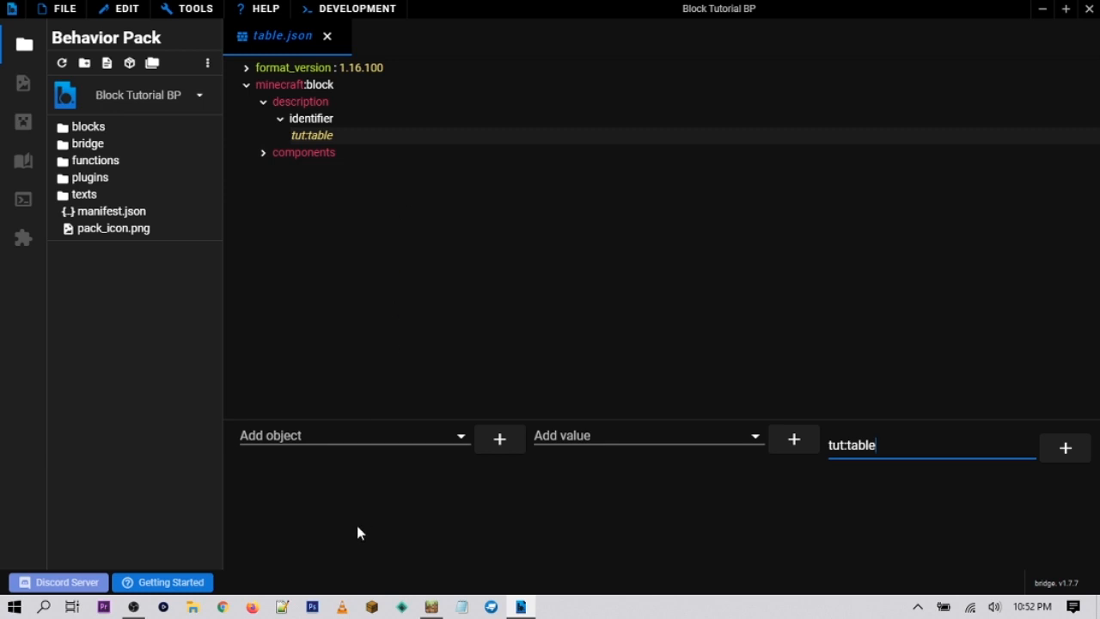
pyautogui.click(277, 605)
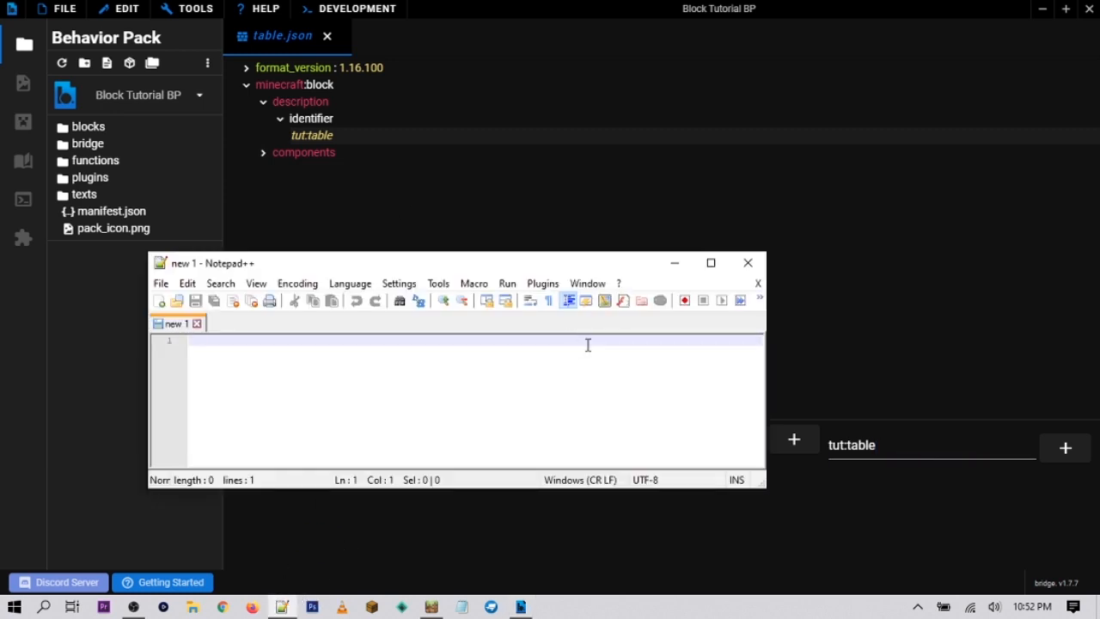
pyautogui.write('/gi')
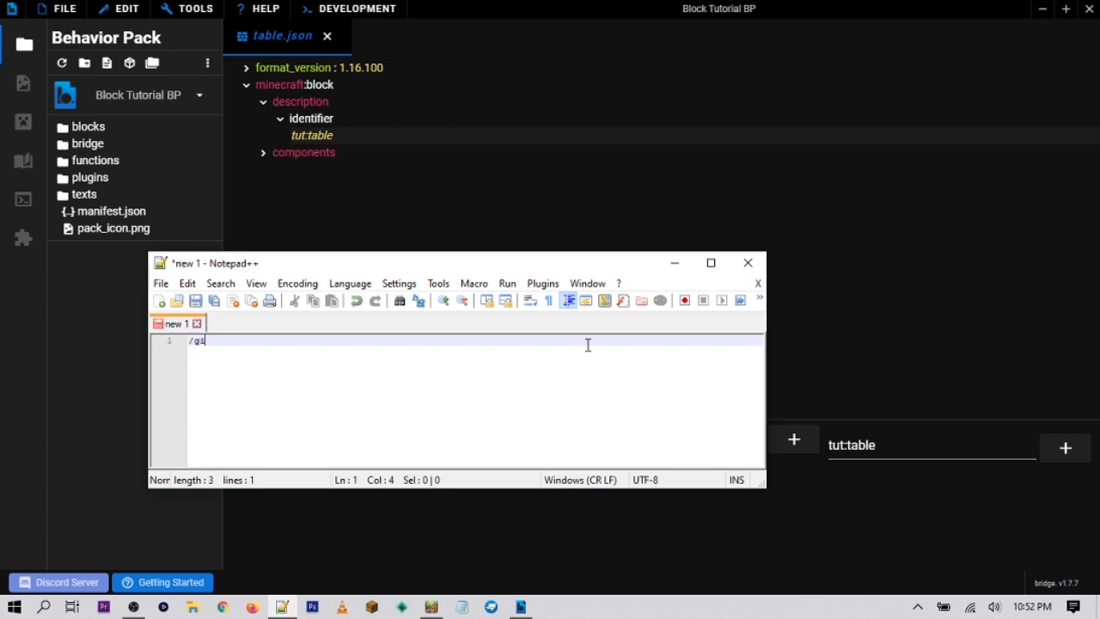
pyautogui.write('ve @s tut')
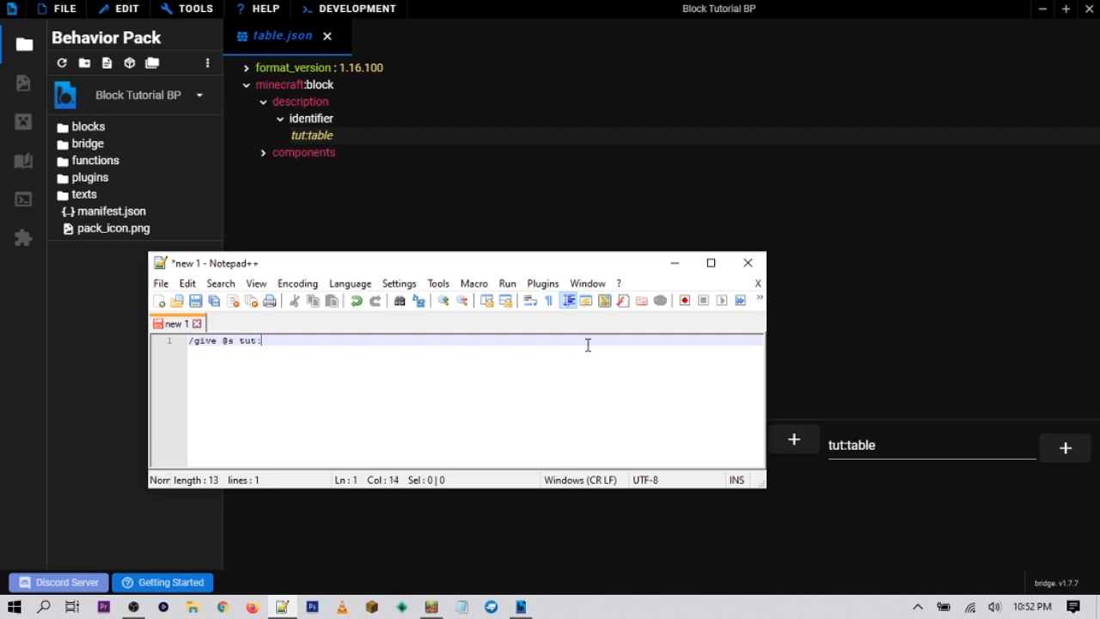
pyautogui.write(':table')
pyautogui.hotkey('ctrl', 'a')
pyautogui.hotkey('ctrl', 'x')
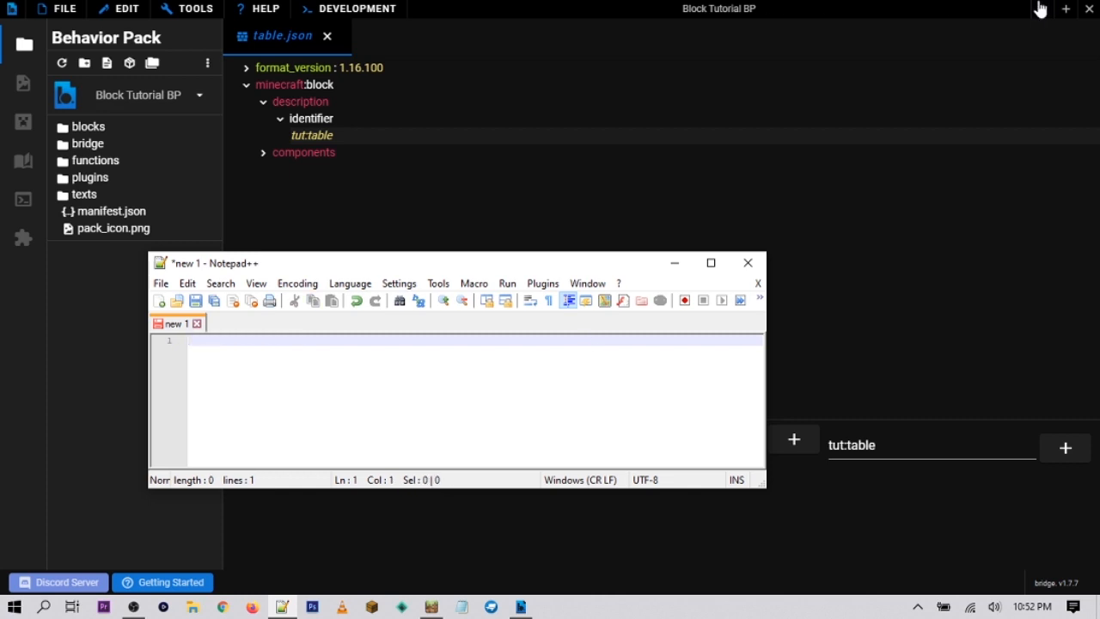
# Switch back to bridge., save table.json and close it
pyautogui.click(455, 5)
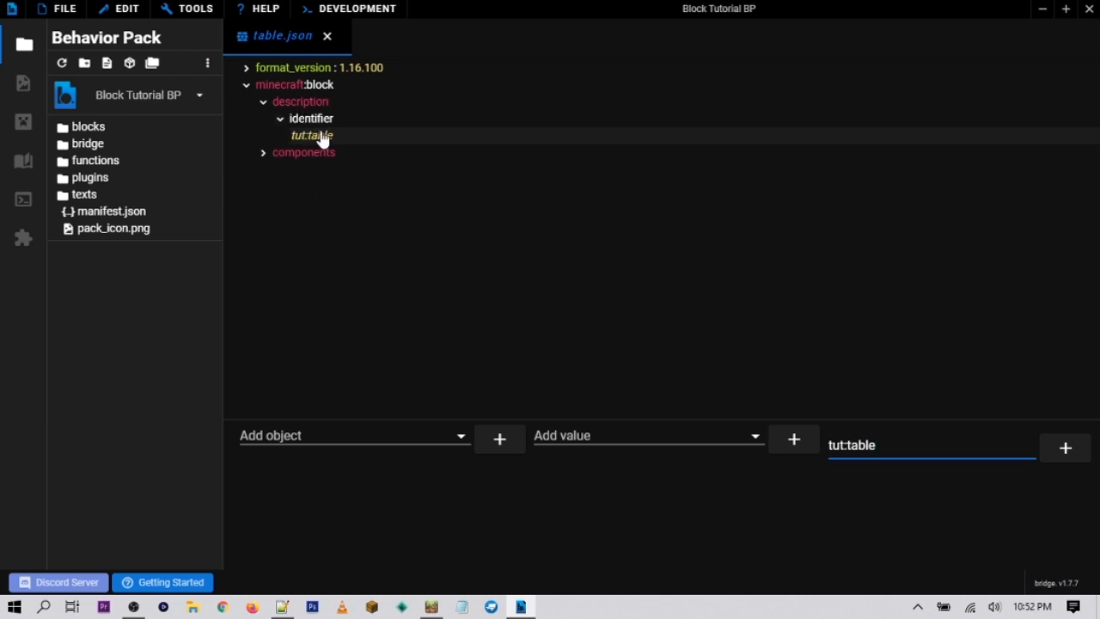
pyautogui.hotkey('ctrl', 's')
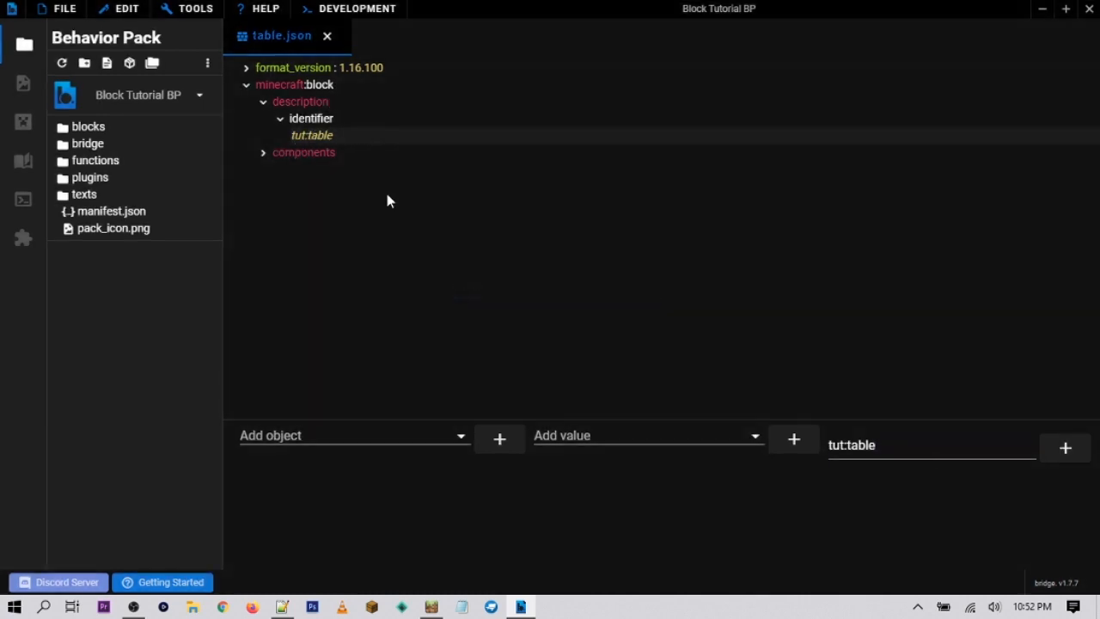
pyautogui.click(328, 37)
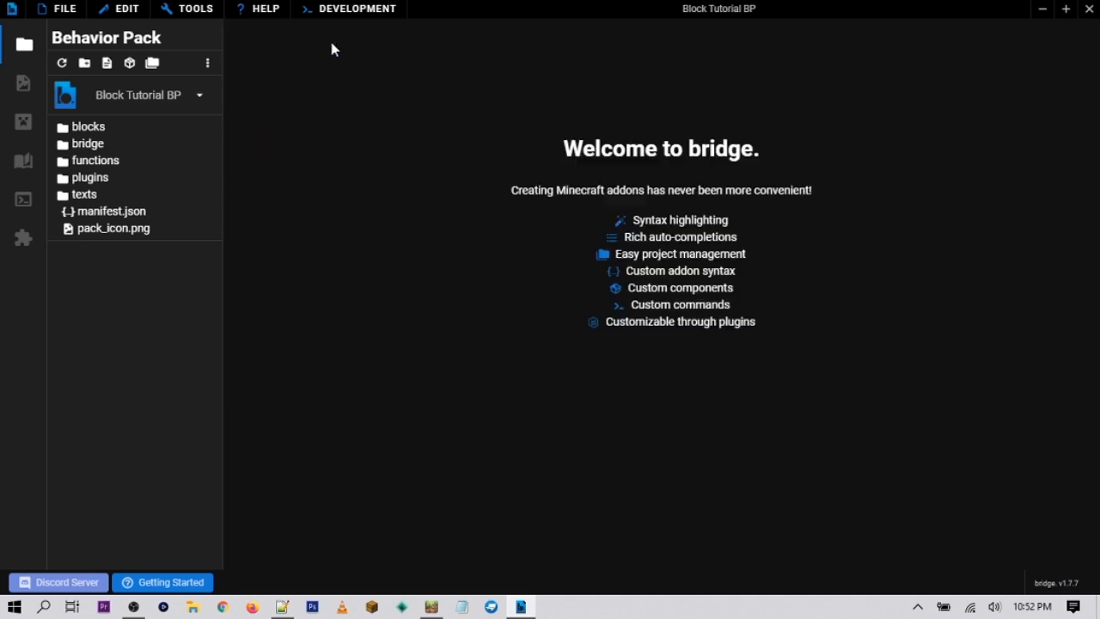
# Create a corresponding resource pack named Block Tutorial RP with the description "hstrh"
pyautogui.click(32, 101)
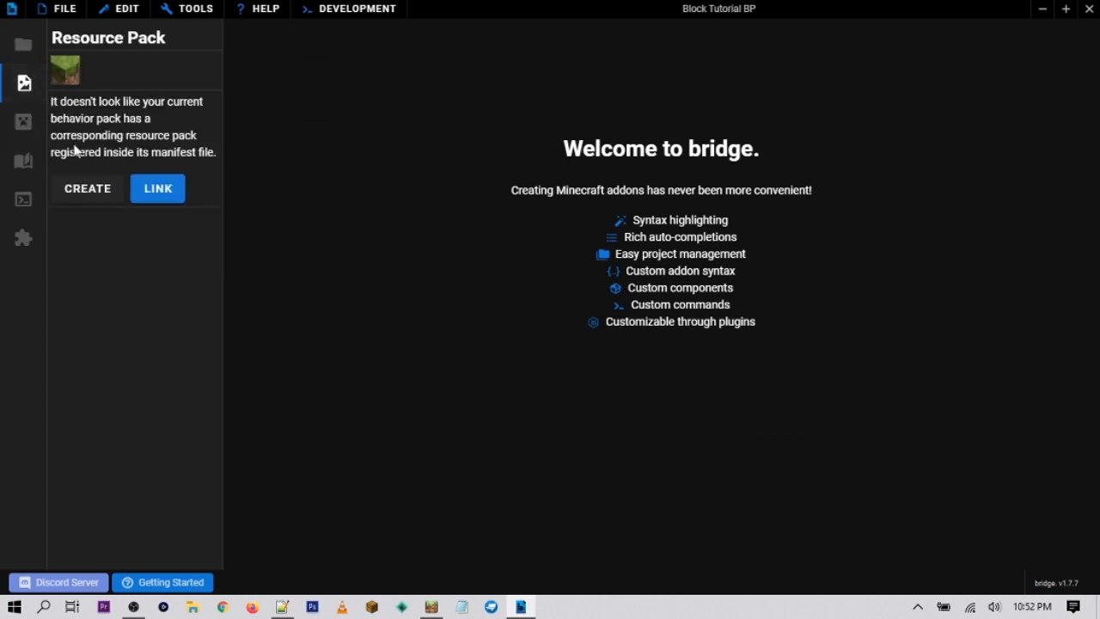
pyautogui.click(85, 191)
pyautogui.click(403, 191)
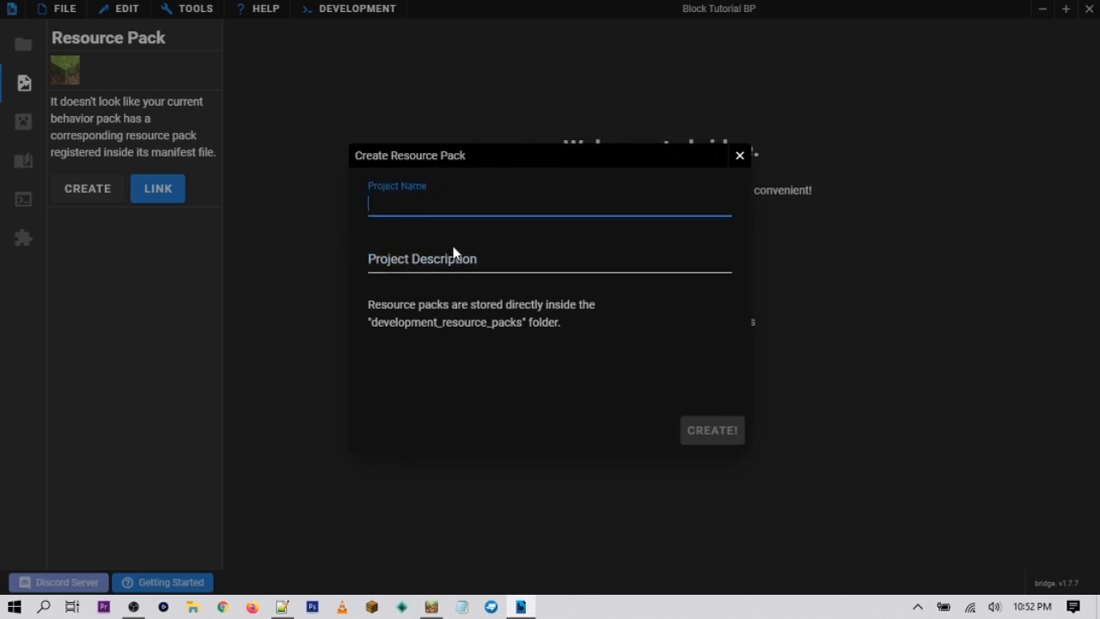
pyautogui.write('Block Tutorial RP')
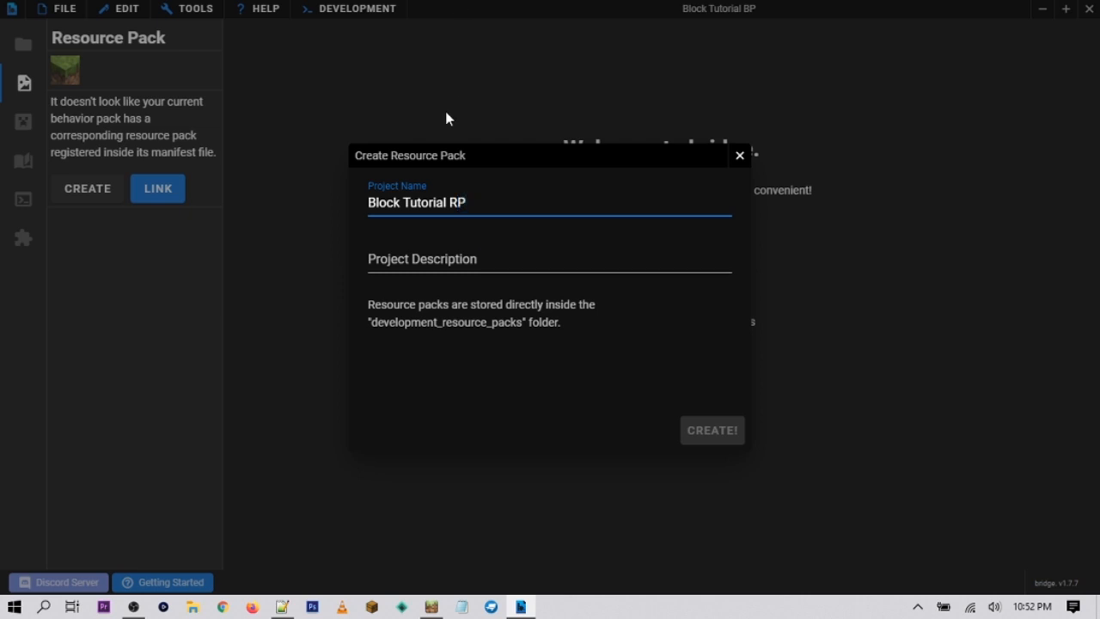
pyautogui.click(490, 254)
pyautogui.write('hstrh')
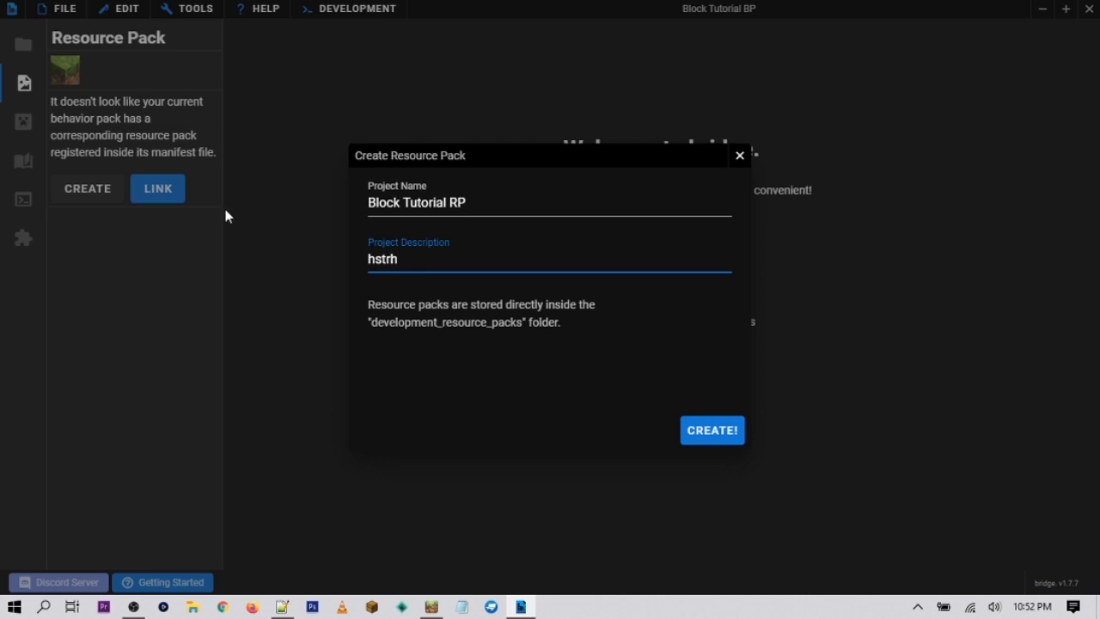
pyautogui.click(696, 434)
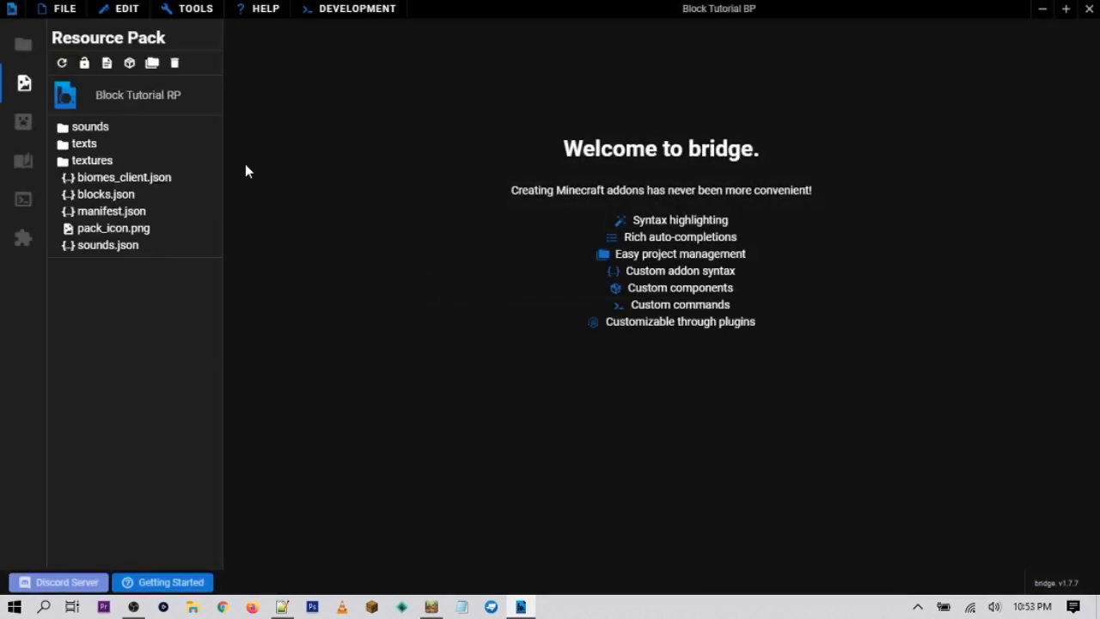
# Open the resource pack's manifest.json and set the header name to "Block Tutorial RP"
pyautogui.click(86, 212)
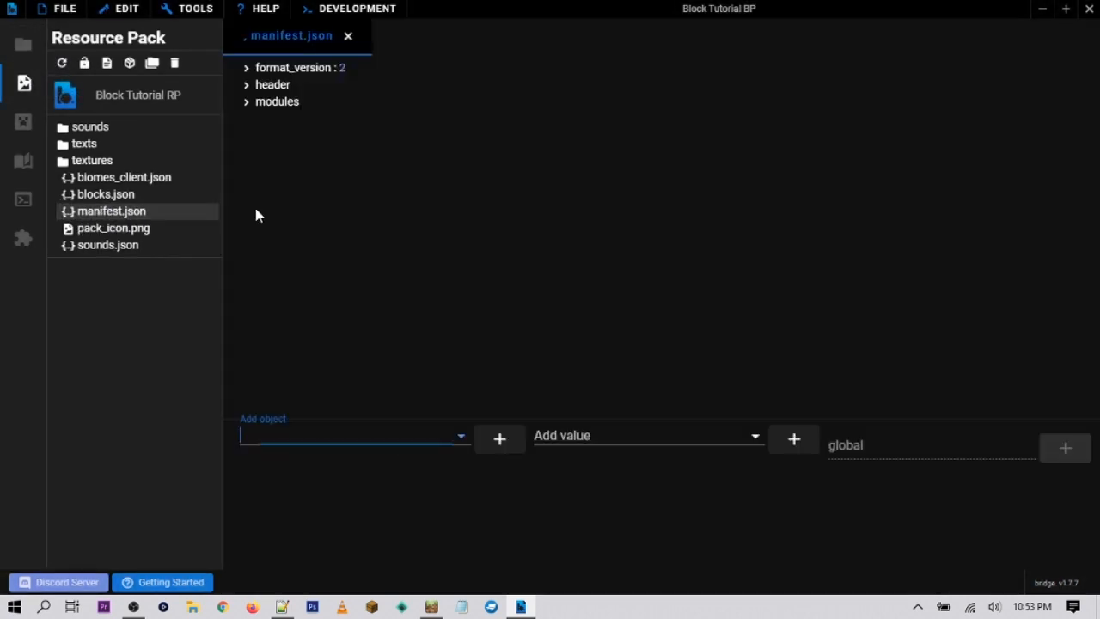
pyautogui.click(250, 86)
pyautogui.click(283, 103)
pyautogui.click(305, 118)
pyautogui.hotkey('ctrl', 'a')
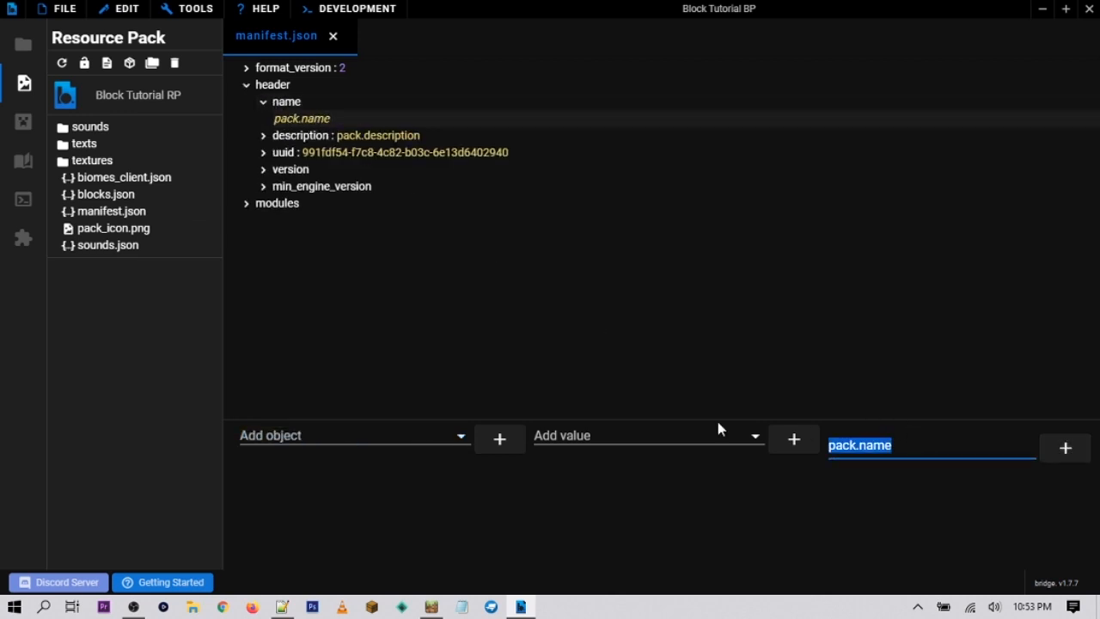
pyautogui.write('N')
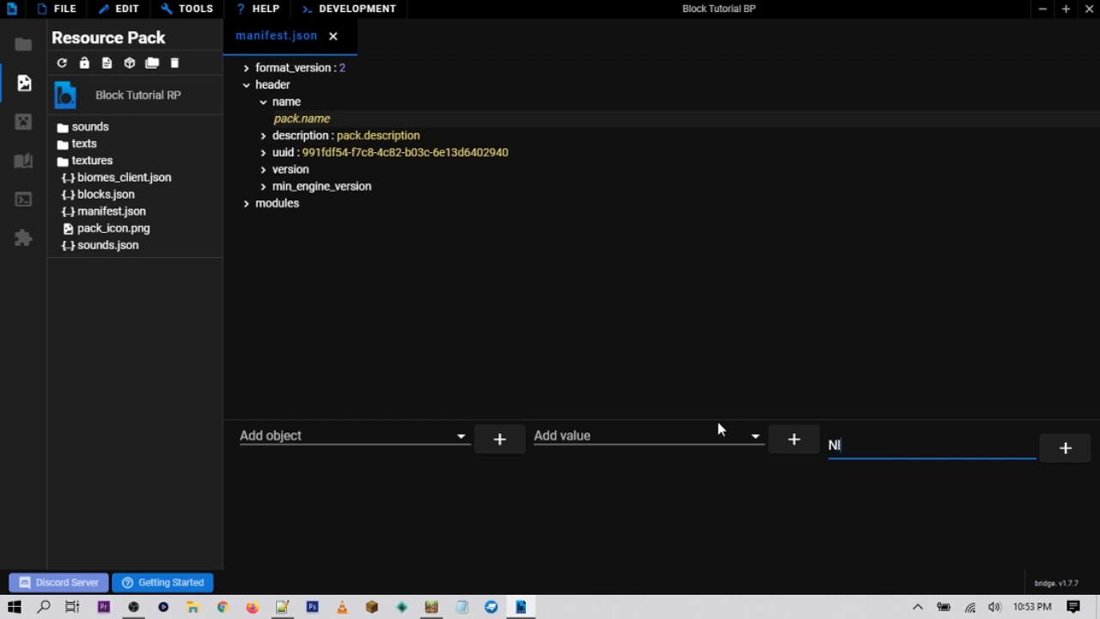
pyautogui.press('BackSpace')
pyautogui.press('BackSpace')
pyautogui.press('BackSpace')
pyautogui.press('BackSpace')
pyautogui.press('BackSpace')
pyautogui.write('Block Tutorial RP')
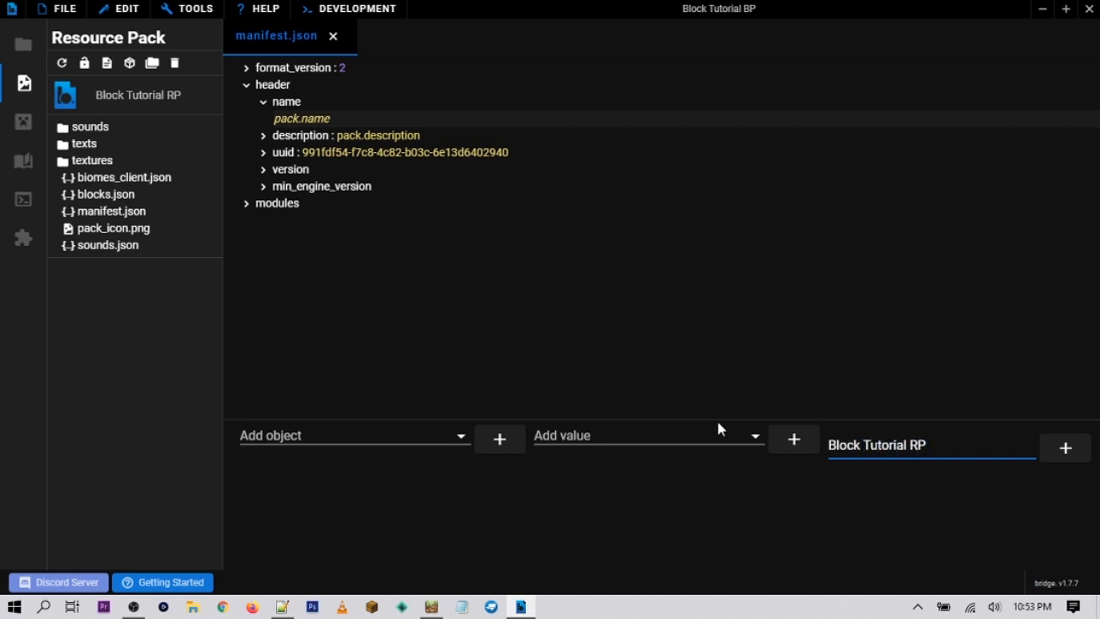
pyautogui.press('Return')
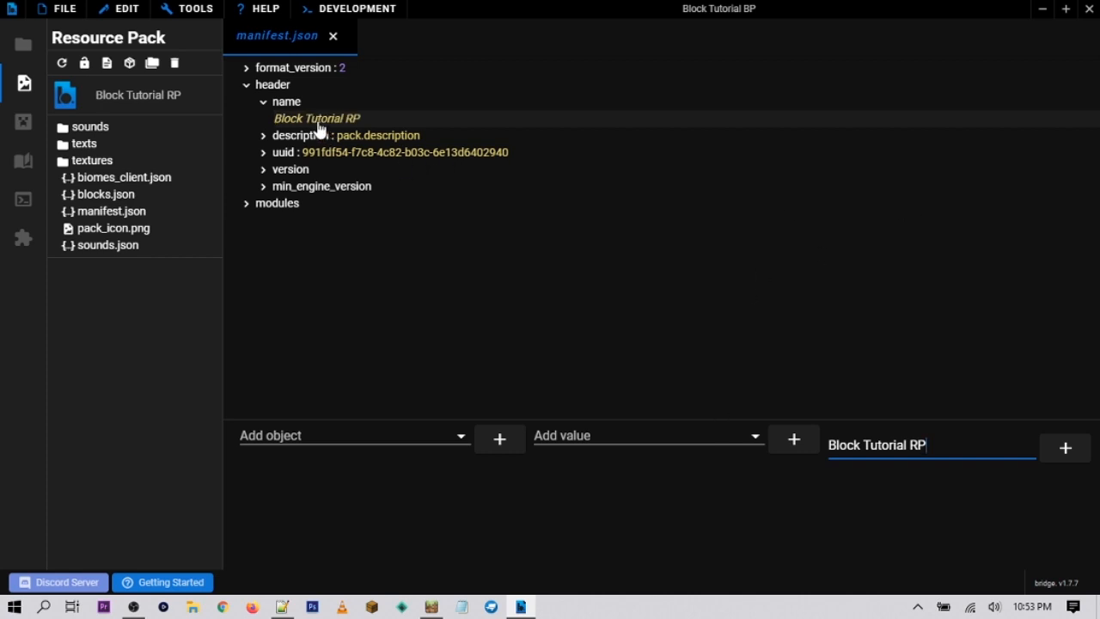
# Set the resource pack manifest's header description to "BY:" followed by the author's handle, and save and close the file
pyautogui.click(263, 136)
pyautogui.click(304, 152)
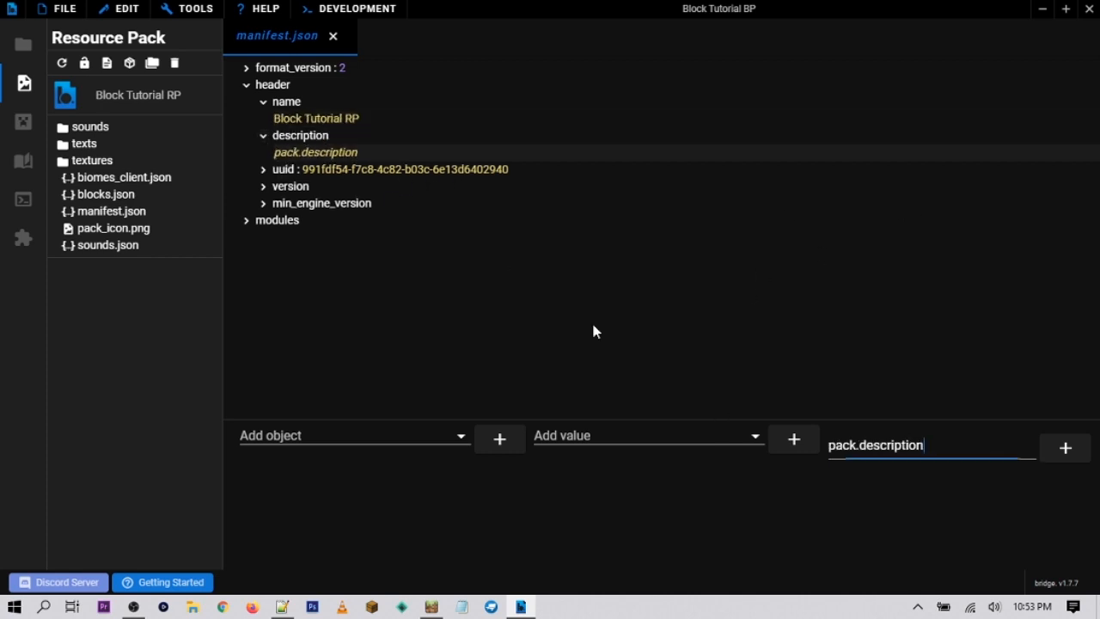
pyautogui.hotkey('ctrl', 'a')
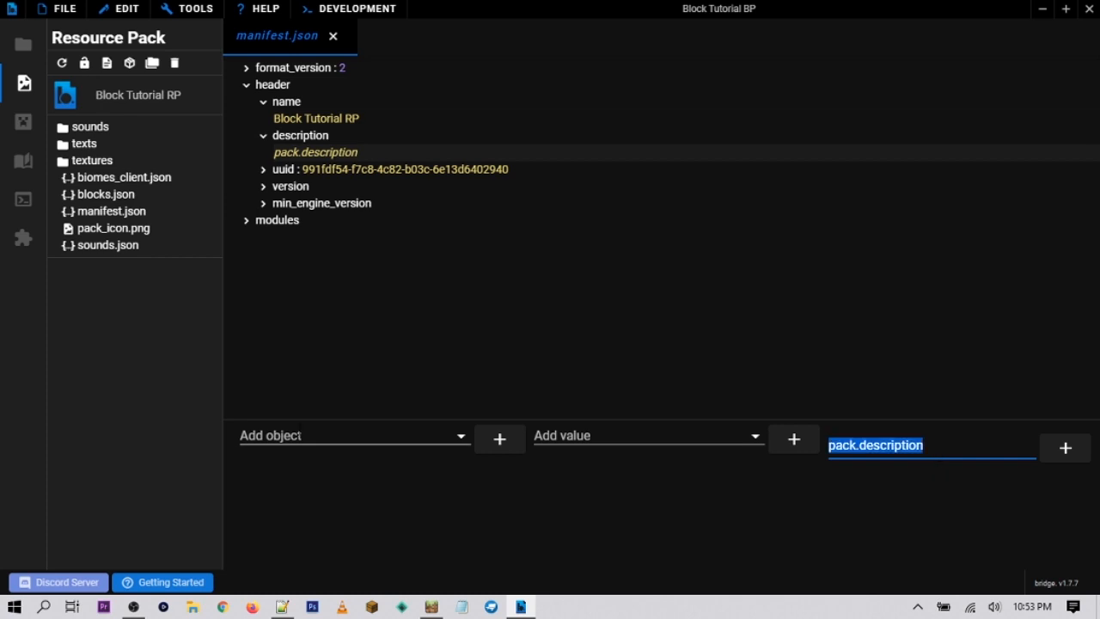
pyautogui.write('BY')
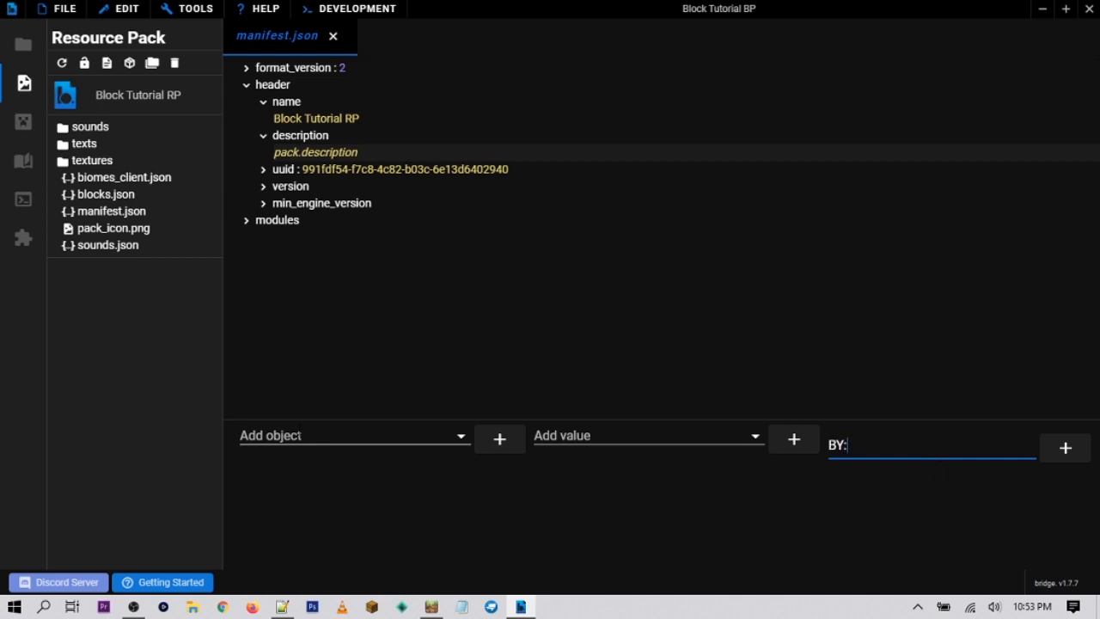
pyautogui.write(': BOO')
pyautogui.press('BackSpace')
pyautogui.write('NY162')
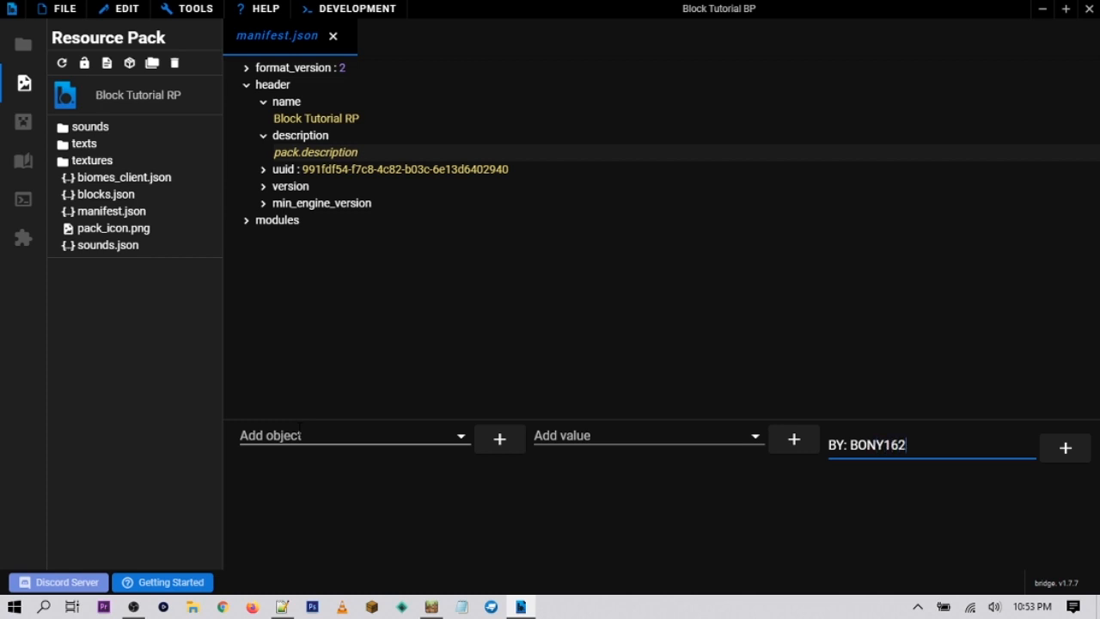
pyautogui.press('Return')
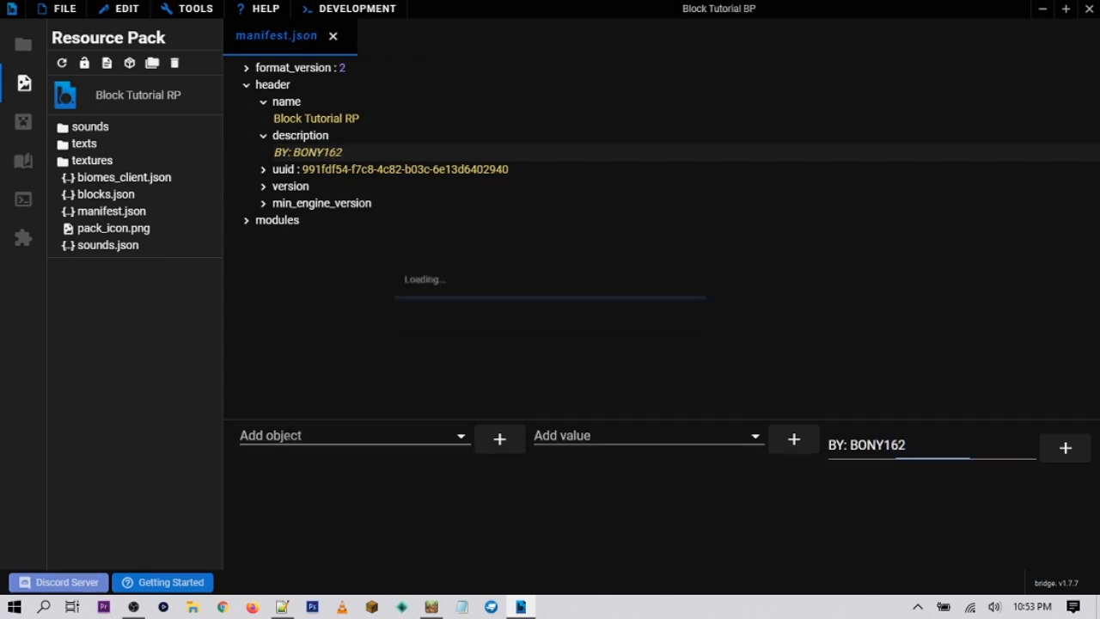
pyautogui.click(334, 37)
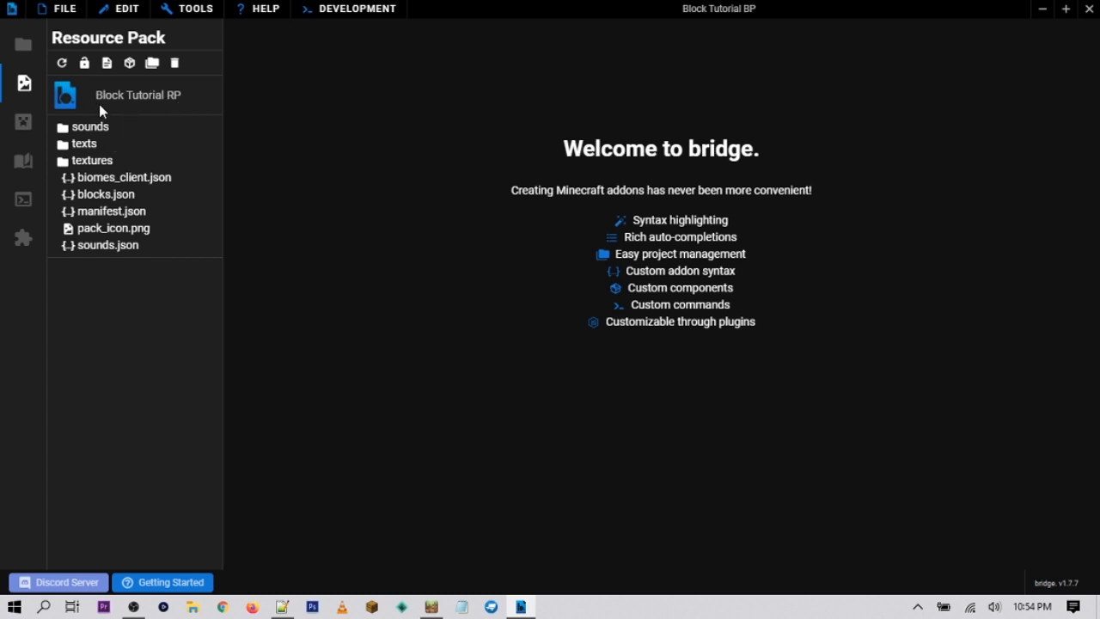
# Switch to File Explorer, create a folder named models inside the Block Tutorial RP resource pack folder, and open it
pyautogui.click(155, 77)
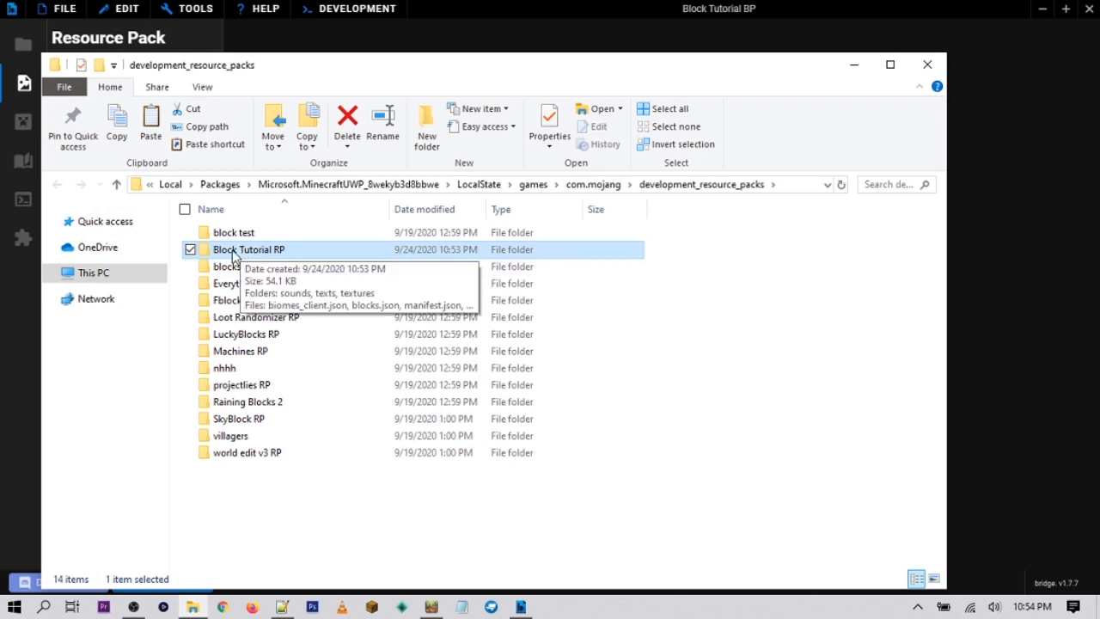
pyautogui.doubleClick(273, 257)
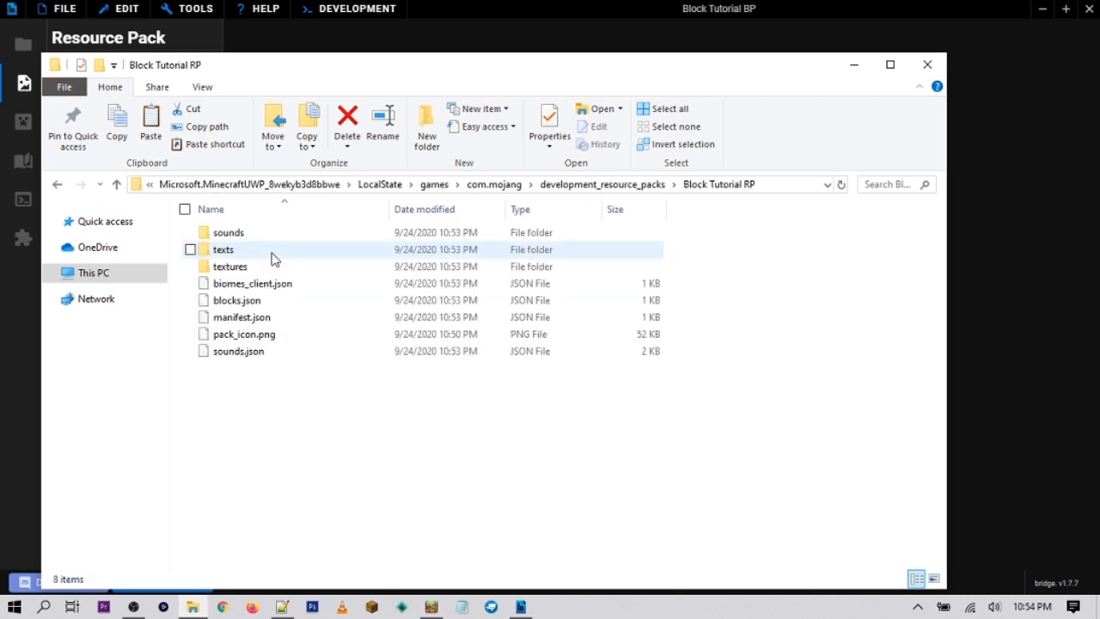
pyautogui.rightClick(400, 404)
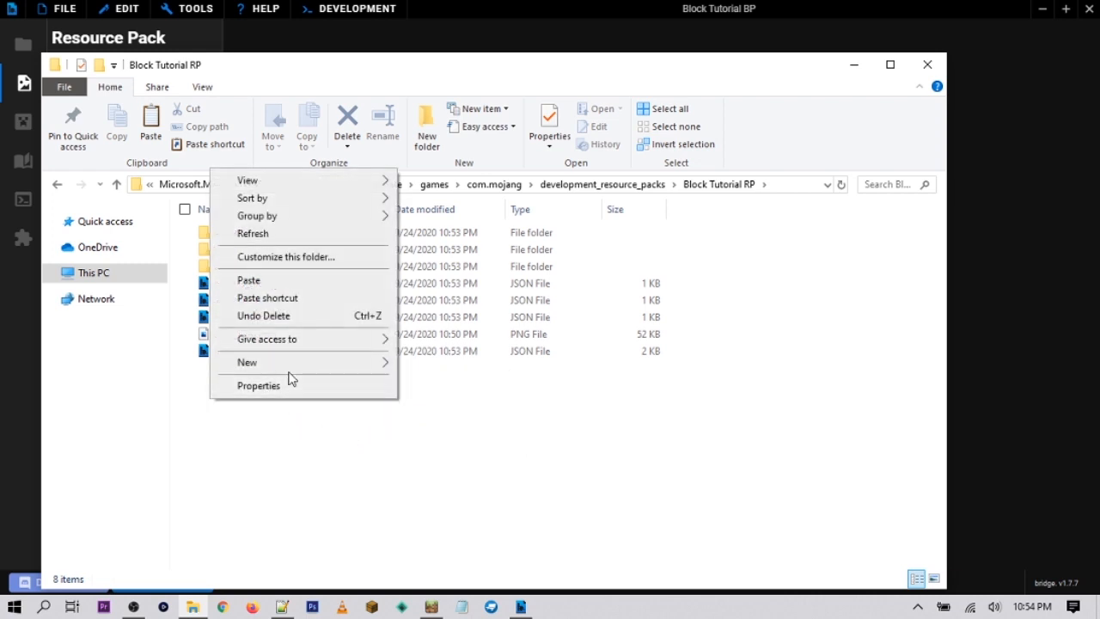
pyautogui.moveTo(300, 364)
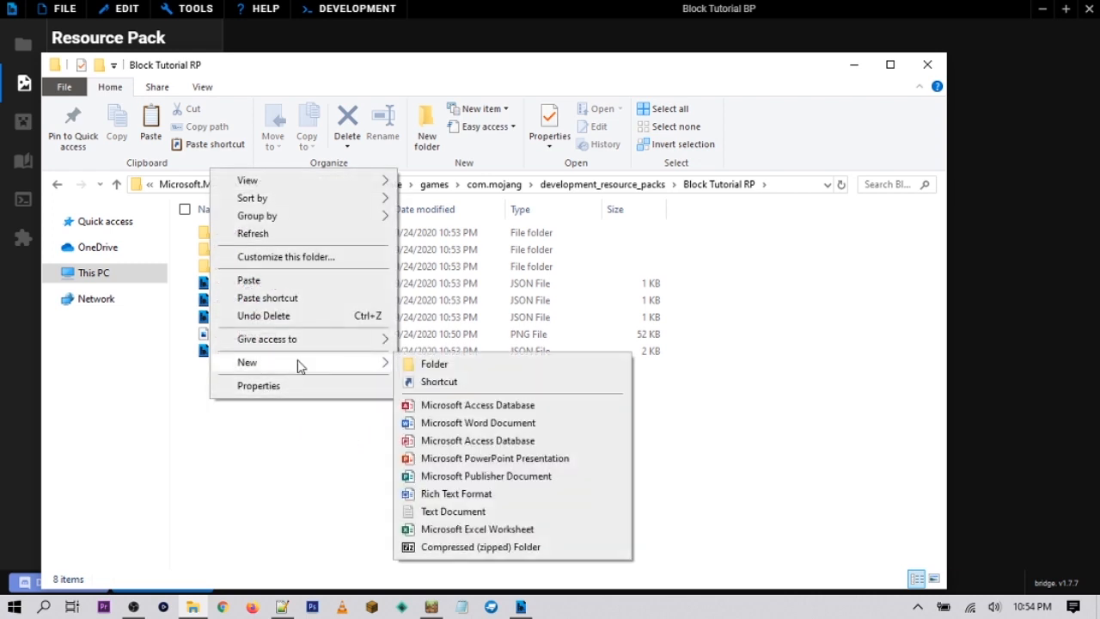
pyautogui.click(421, 363)
pyautogui.write('models')
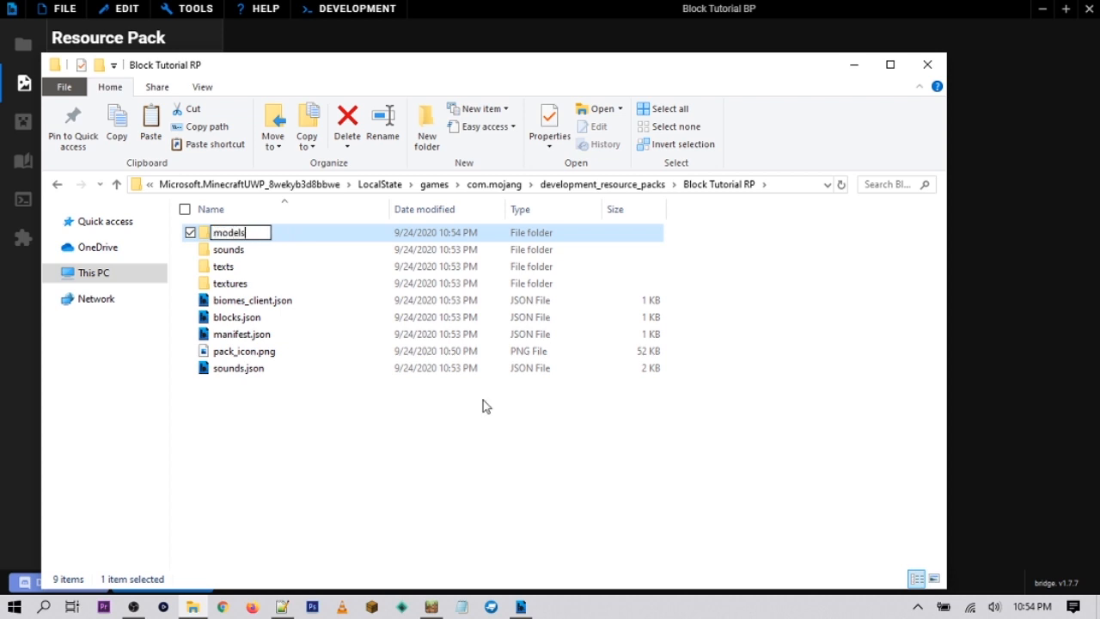
pyautogui.press('Return')
pyautogui.press('Return')
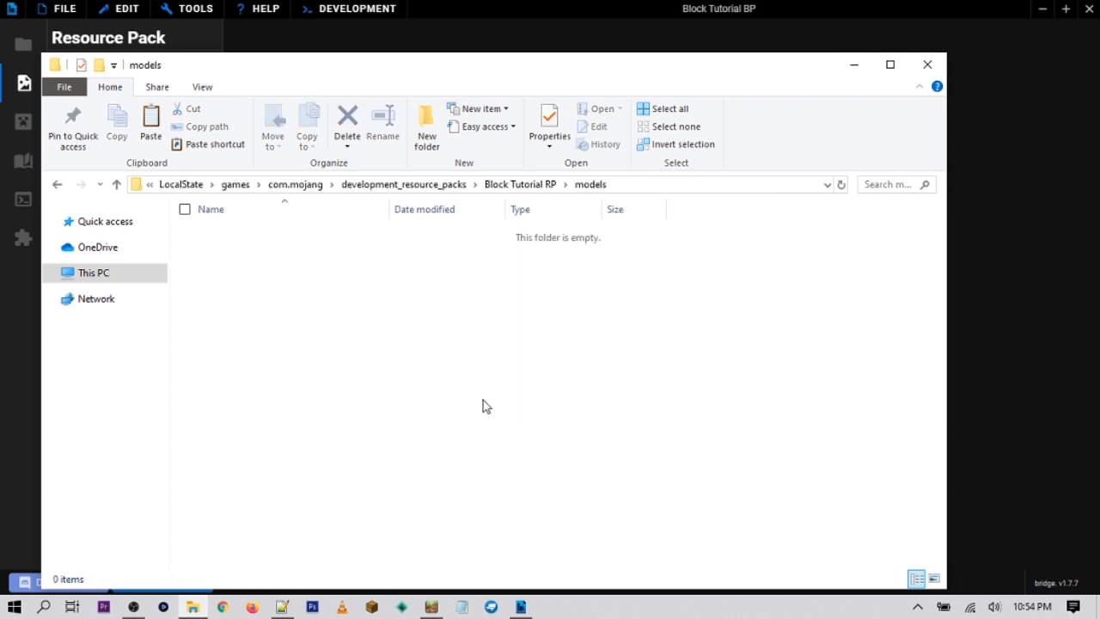
# Create a folder named entity inside the models folder and open it
pyautogui.rightClick(473, 310)
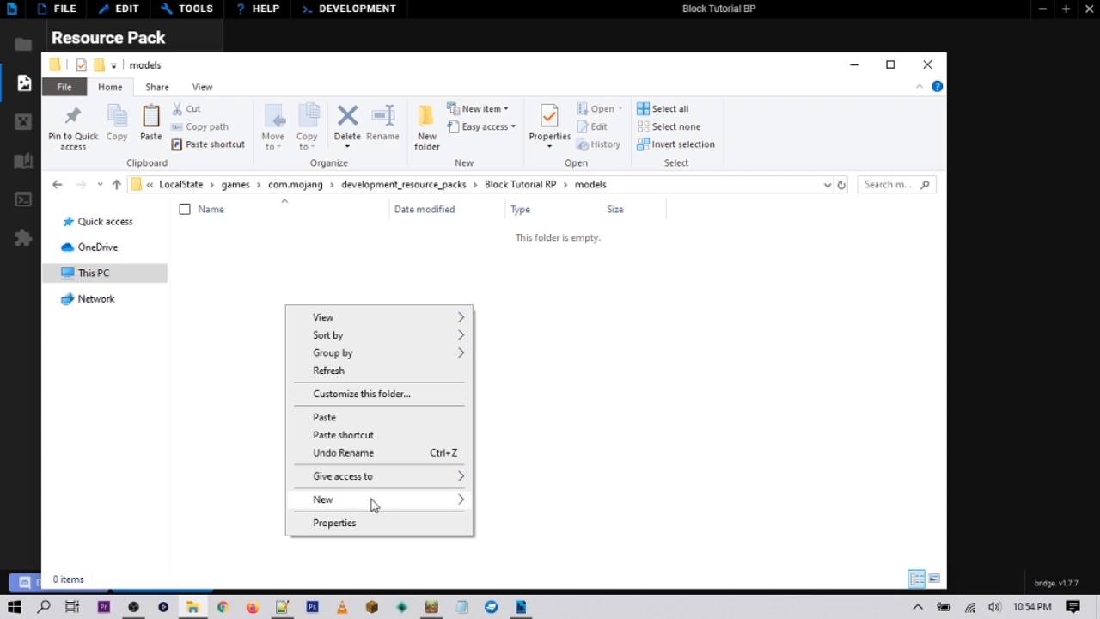
pyautogui.moveTo(370, 502)
pyautogui.click(532, 316)
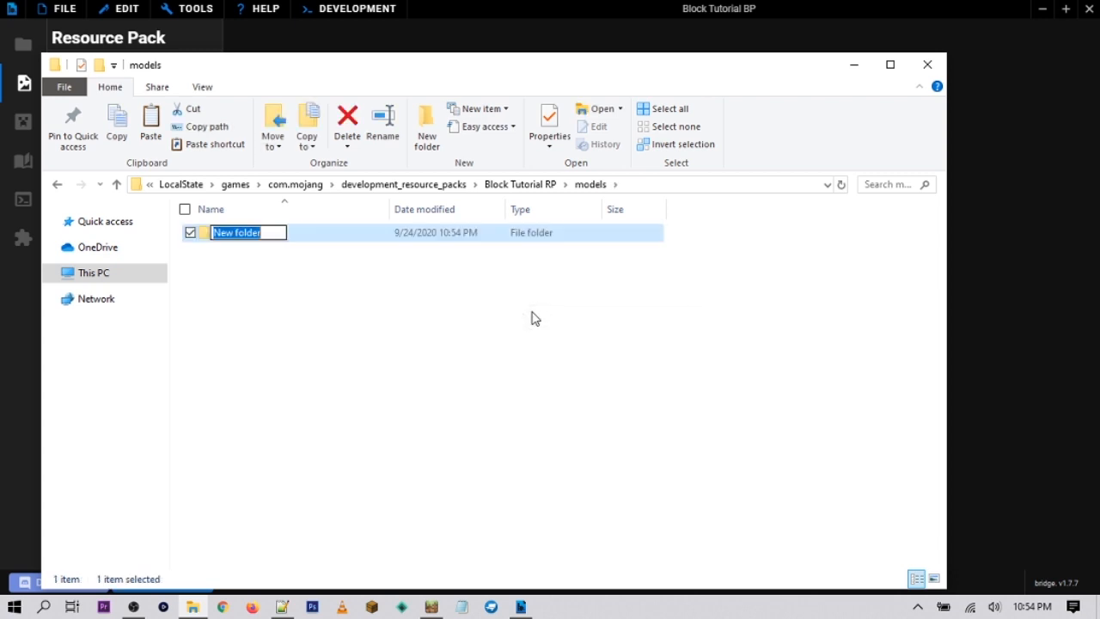
pyautogui.write('entity')
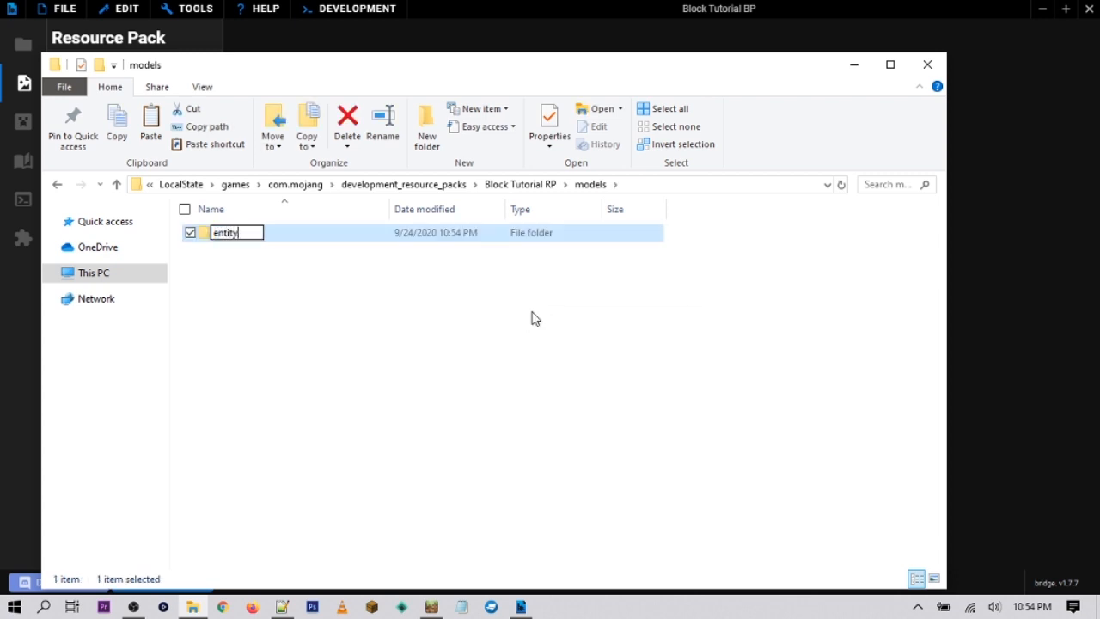
pyautogui.press('Return')
pyautogui.press('Return')
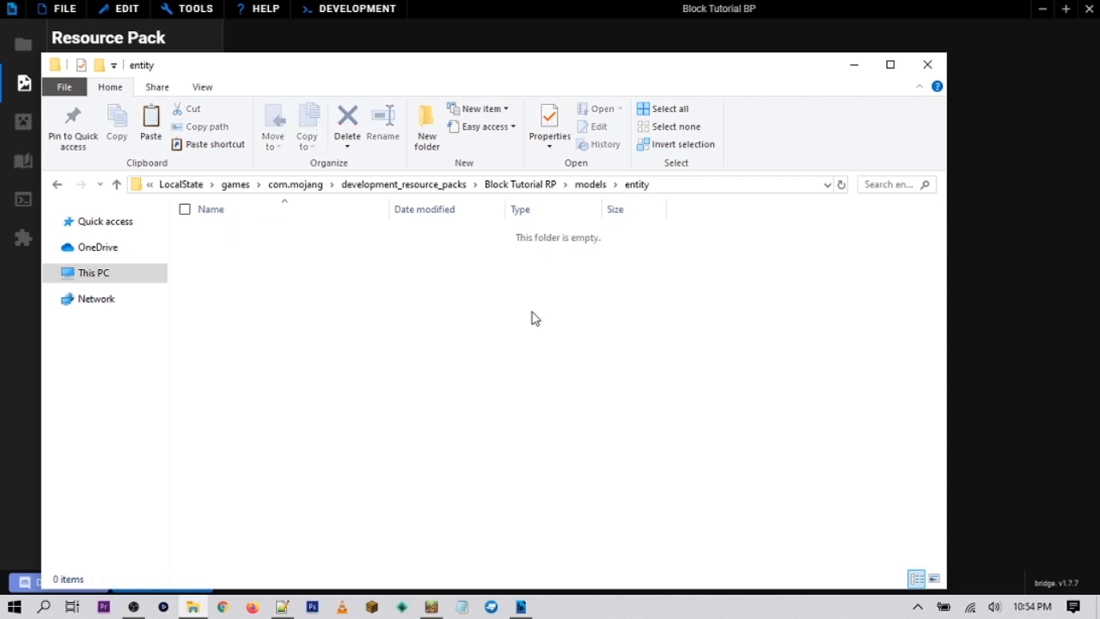
# Minimize bridge. and move table.geo.json from the desktop into the entity folder
pyautogui.click(1042, 9)
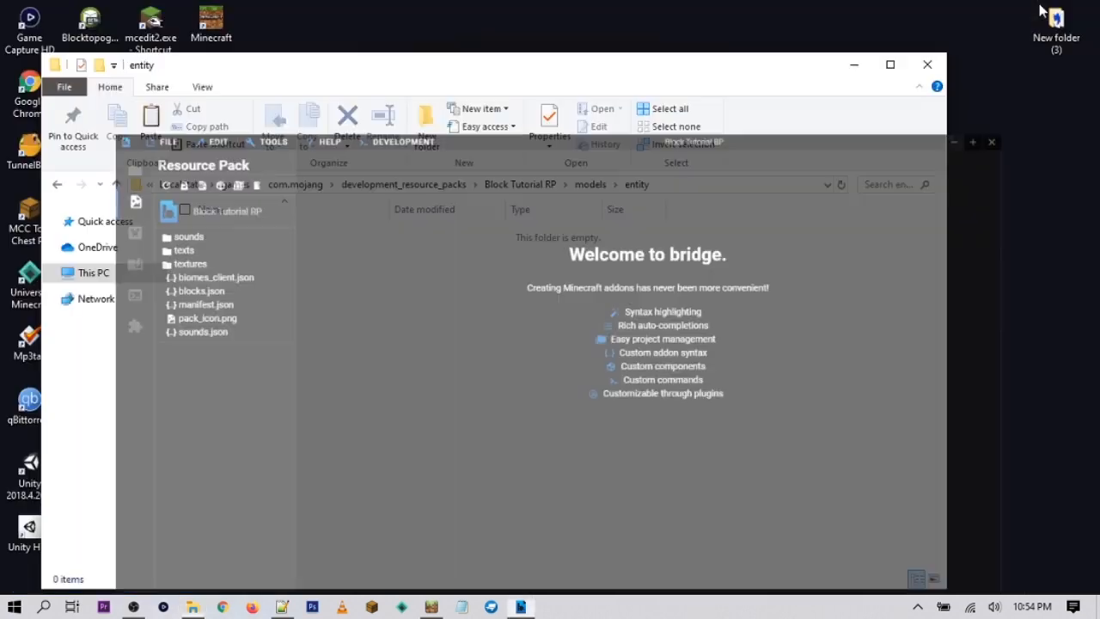
pyautogui.moveTo(233, 73); pyautogui.dragTo(651, 63)
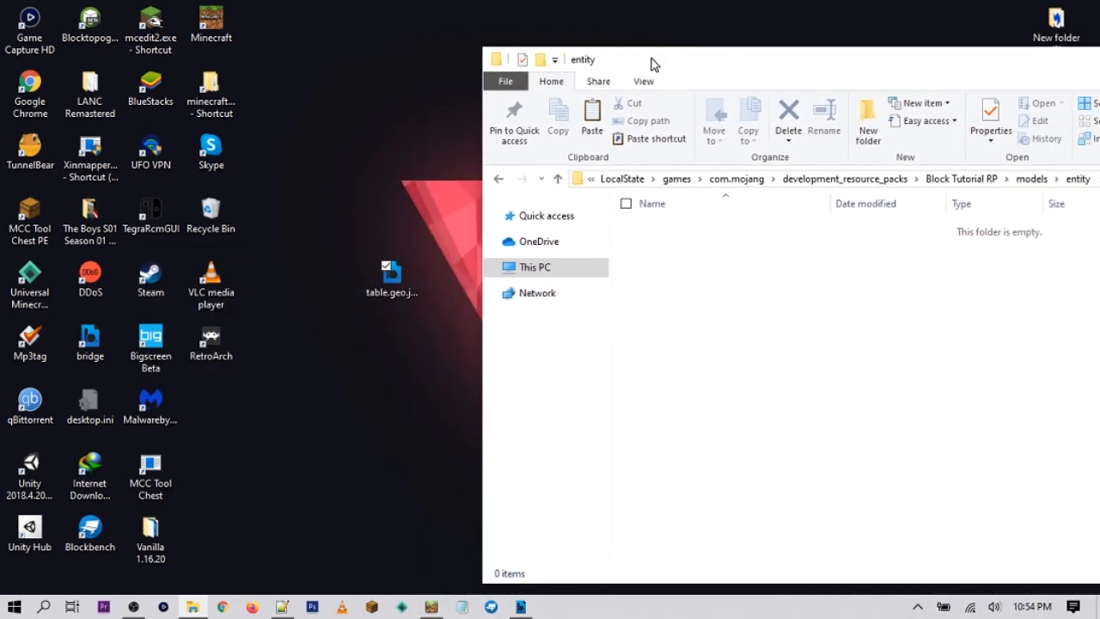
pyautogui.click(392, 280)
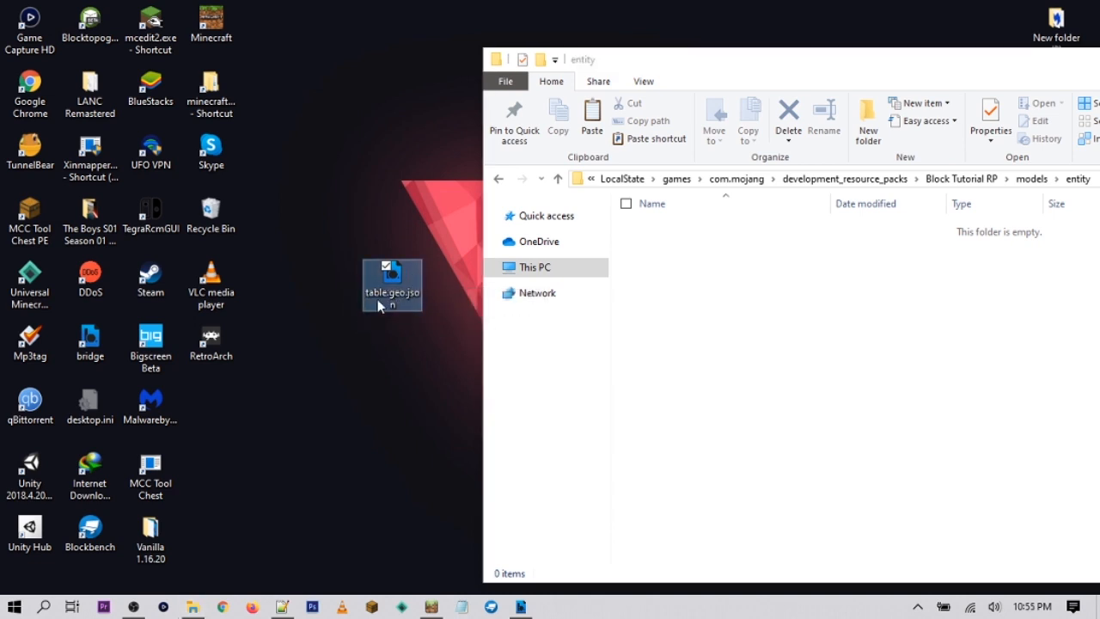
pyautogui.moveTo(380, 292); pyautogui.dragTo(683, 301)
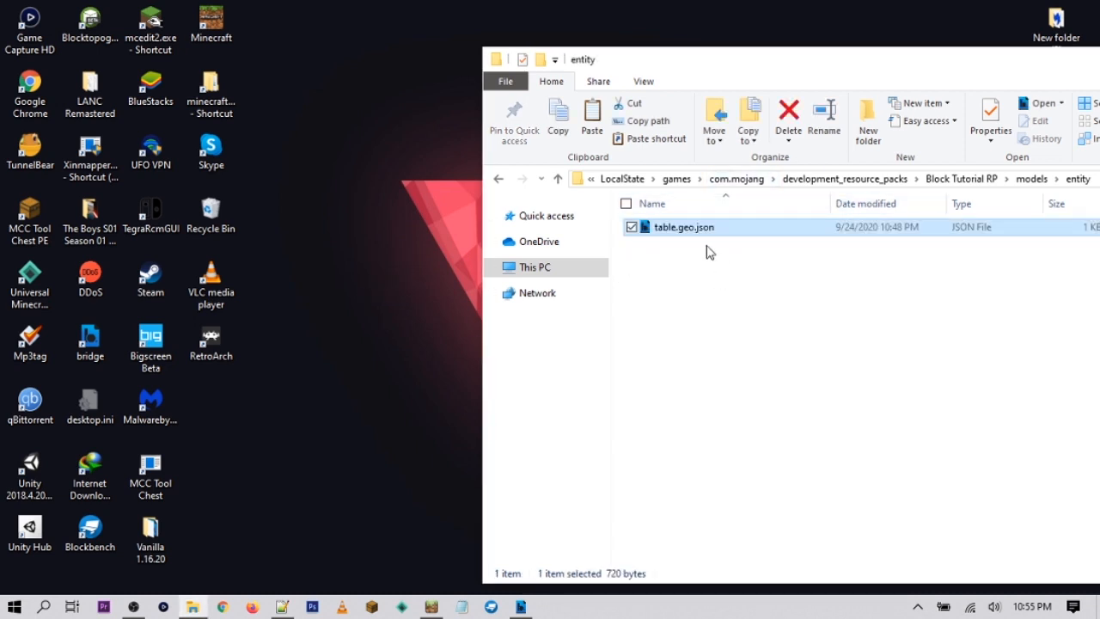
# Create a folder named blocks inside the Block Tutorial RP textures folder and open it
pyautogui.moveTo(958, 60); pyautogui.dragTo(783, 144)
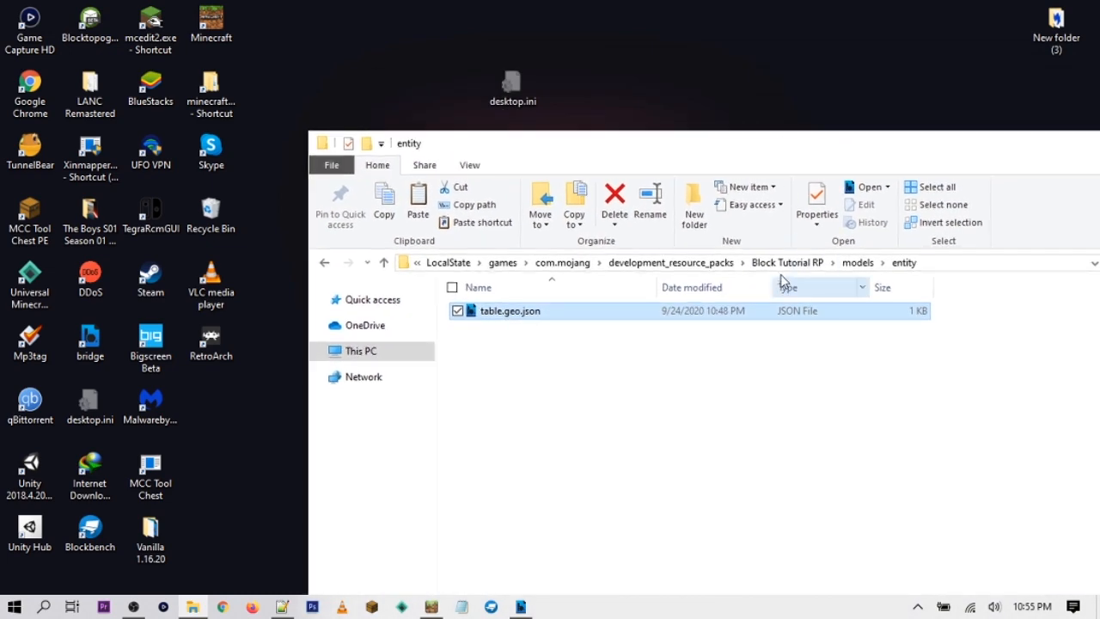
pyautogui.click(788, 265)
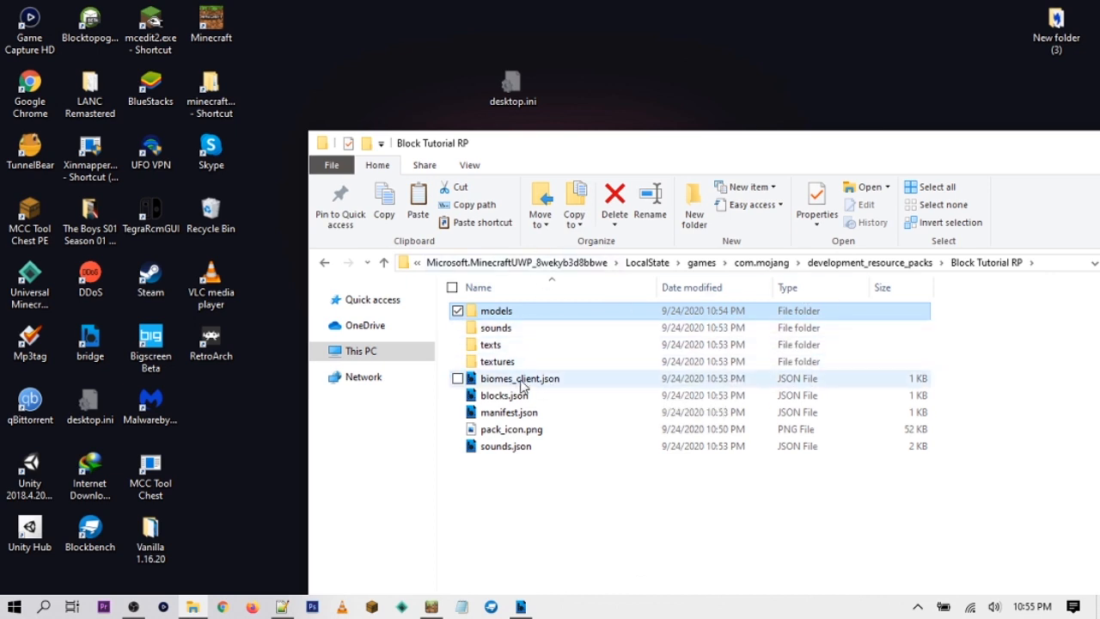
pyautogui.doubleClick(490, 362)
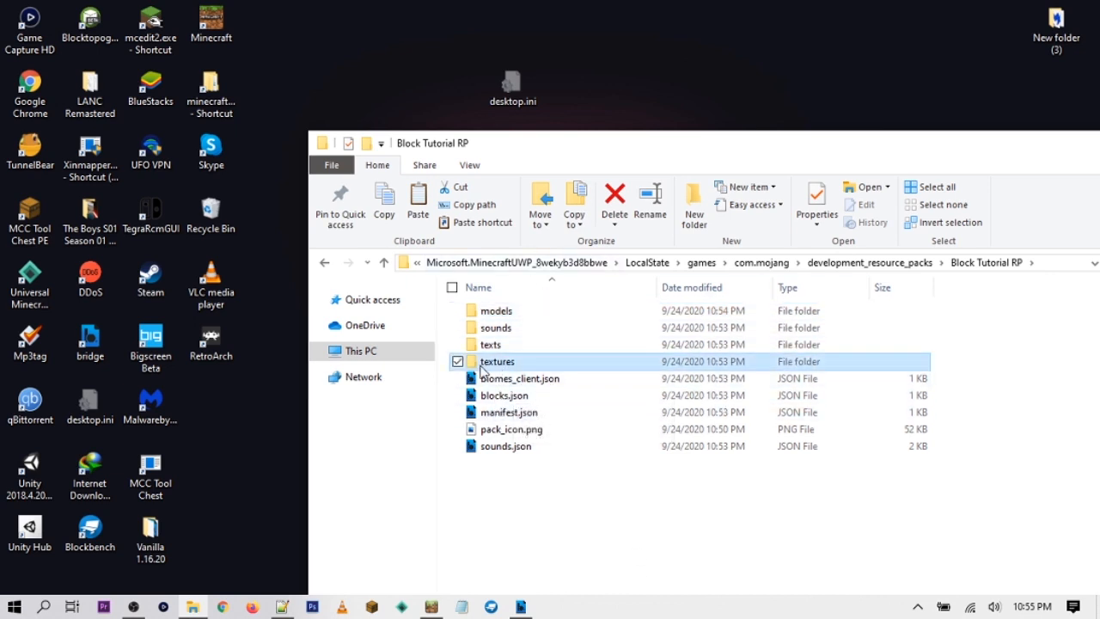
pyautogui.rightClick(535, 381)
pyautogui.moveTo(468, 348)
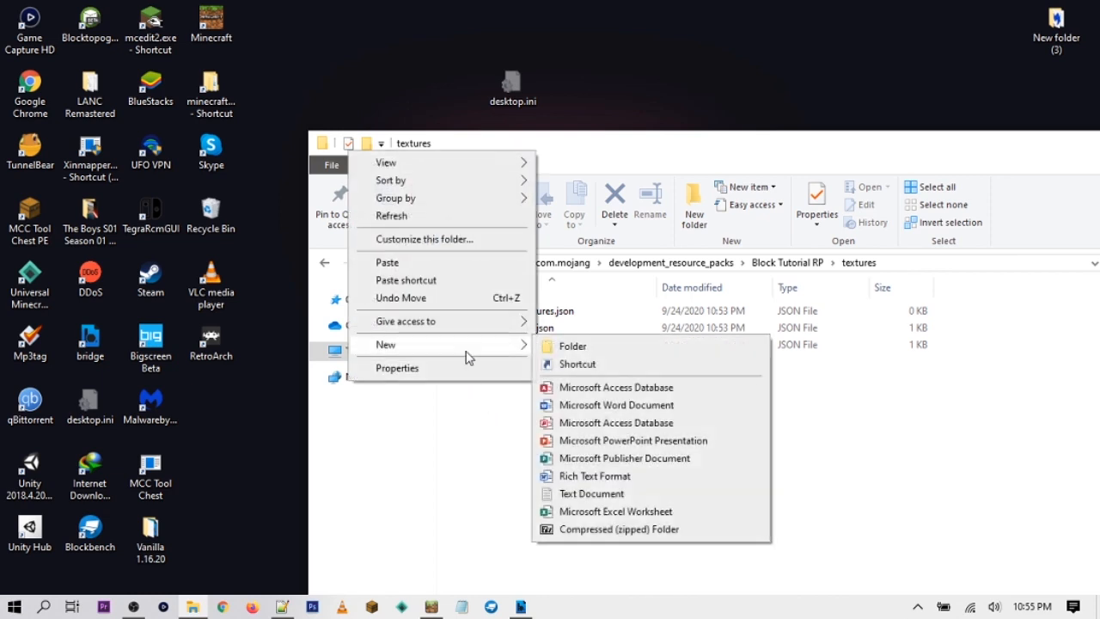
pyautogui.click(555, 346)
pyautogui.write('blocks')
pyautogui.press('Return')
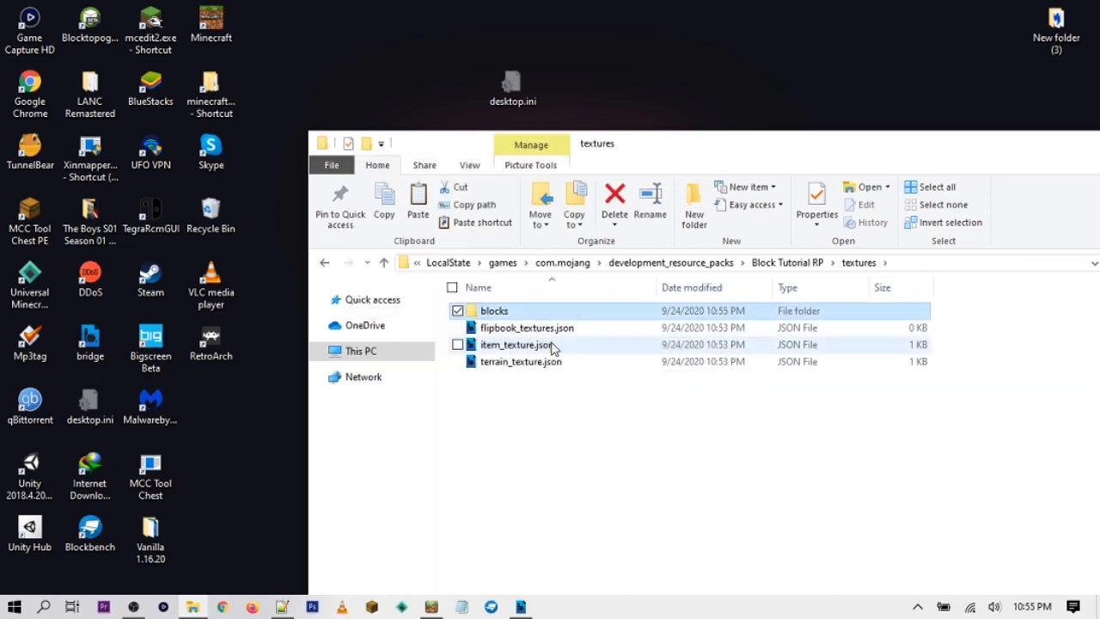
pyautogui.press('Return')
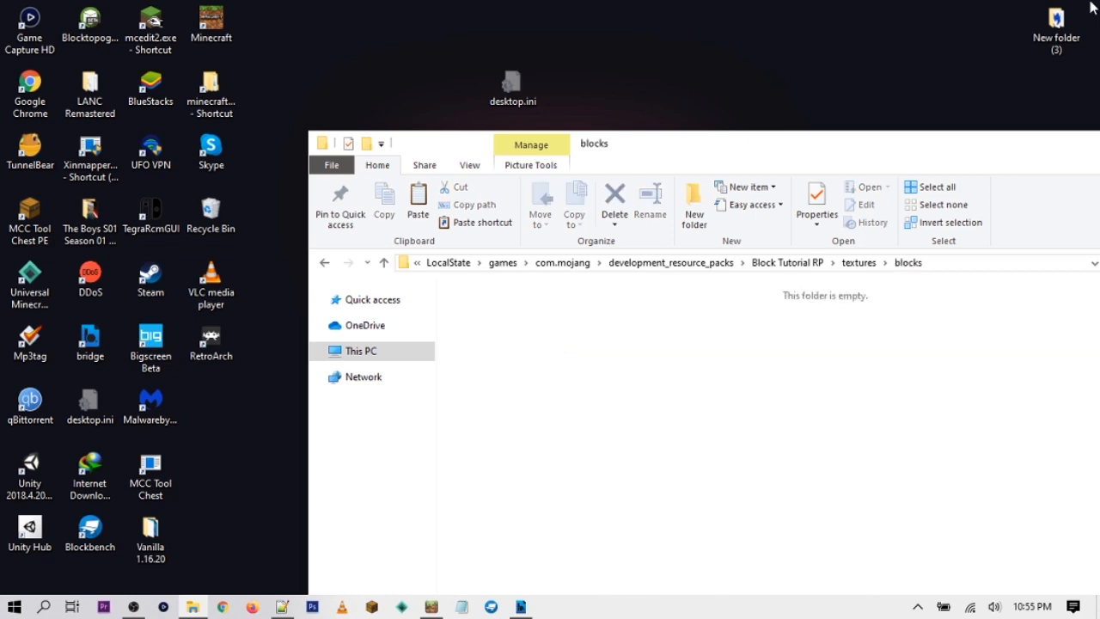
# Move table.png from the desktop into the textures/blocks folder
pyautogui.moveTo(737, 148); pyautogui.dragTo(1005, 61)
pyautogui.moveTo(511, 272); pyautogui.dragTo(782, 292)
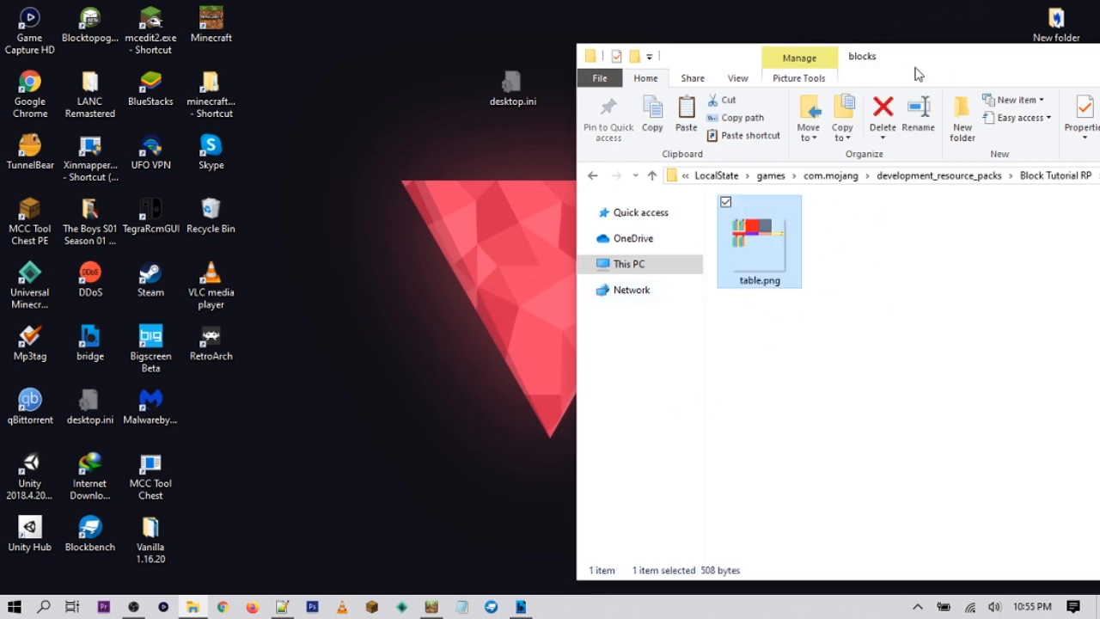
pyautogui.moveTo(975, 61); pyautogui.dragTo(881, 67)
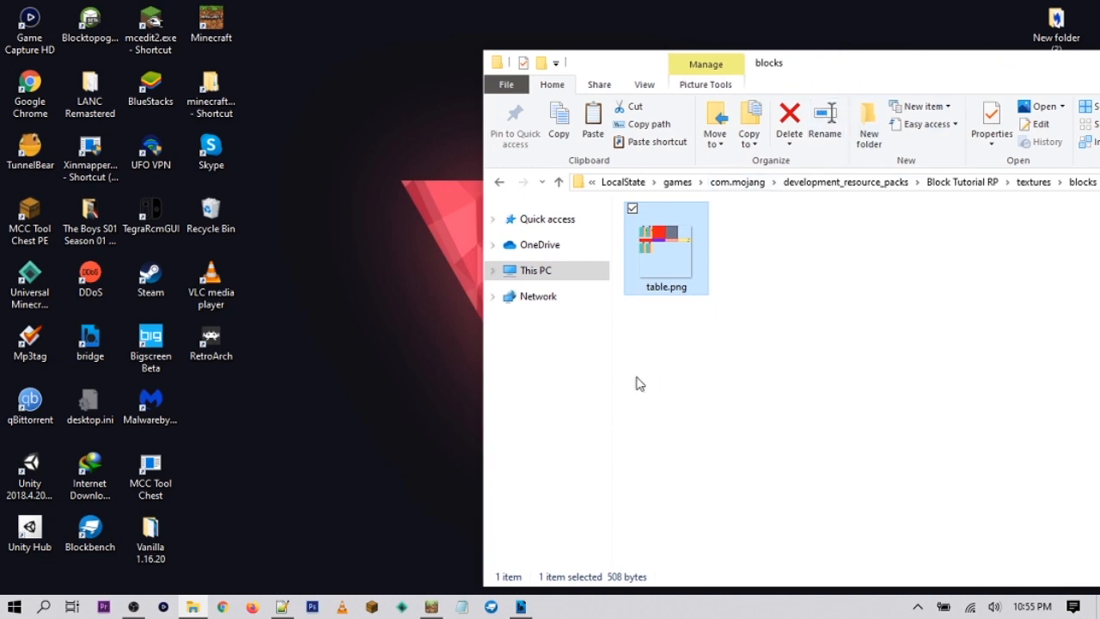
# Switch back to bridge., refresh the resource pack's file list and open terrain_texture.json from the textures folder
pyautogui.click(520, 607)
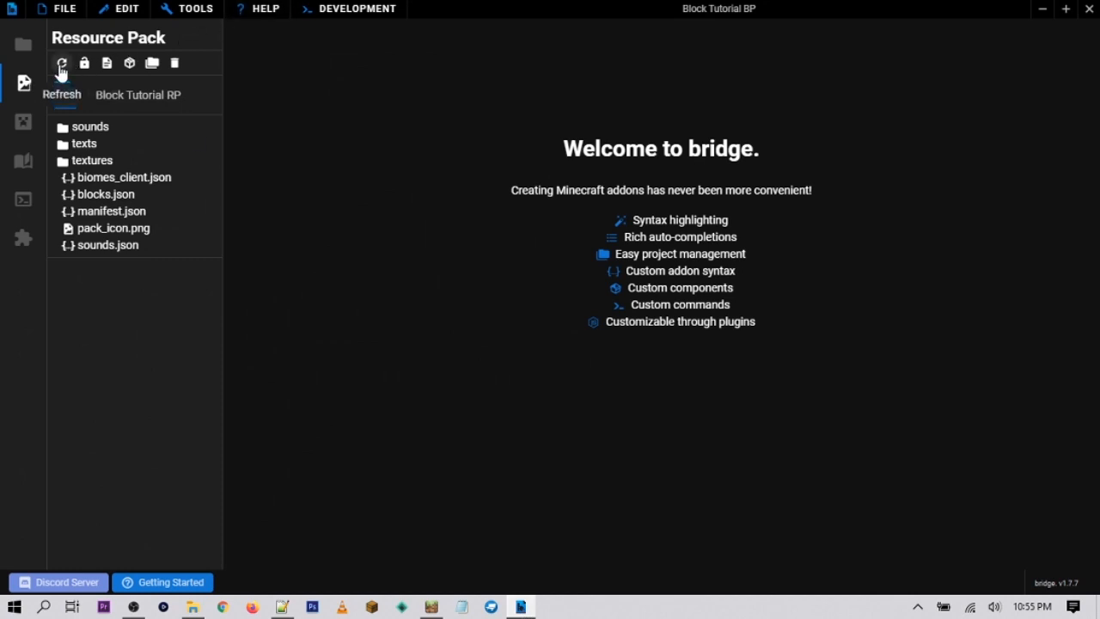
pyautogui.click(60, 67)
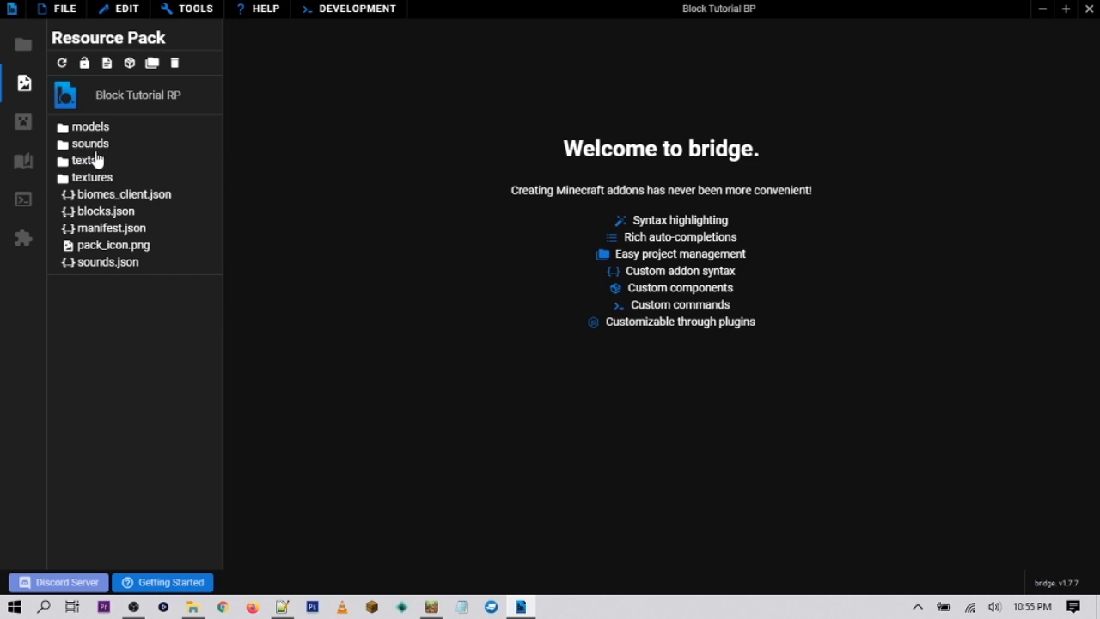
pyautogui.click(84, 177)
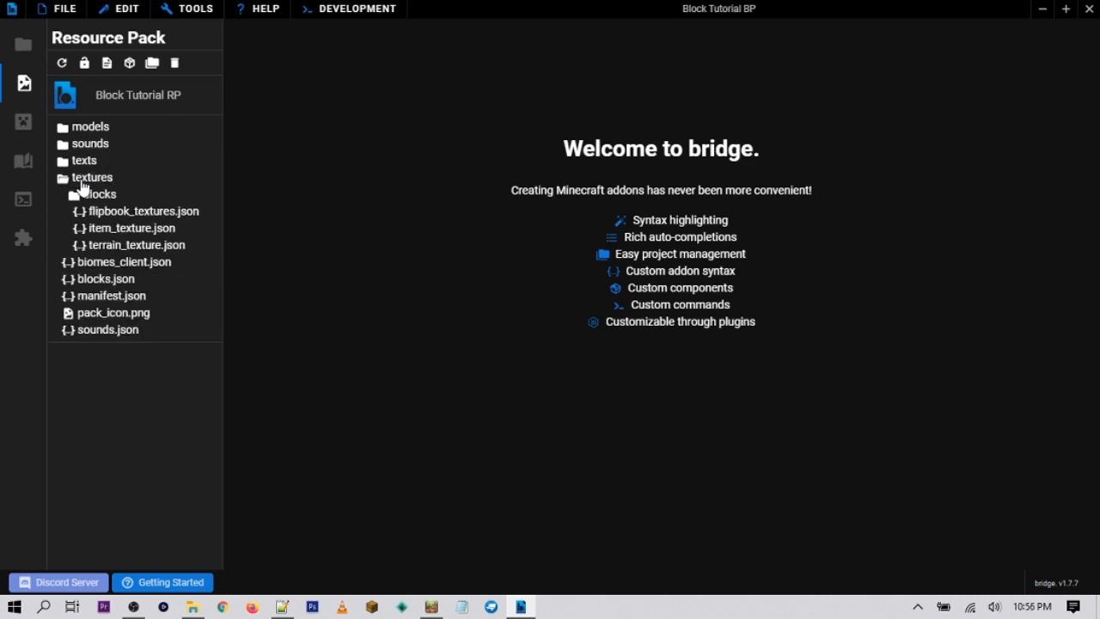
pyautogui.click(140, 248)
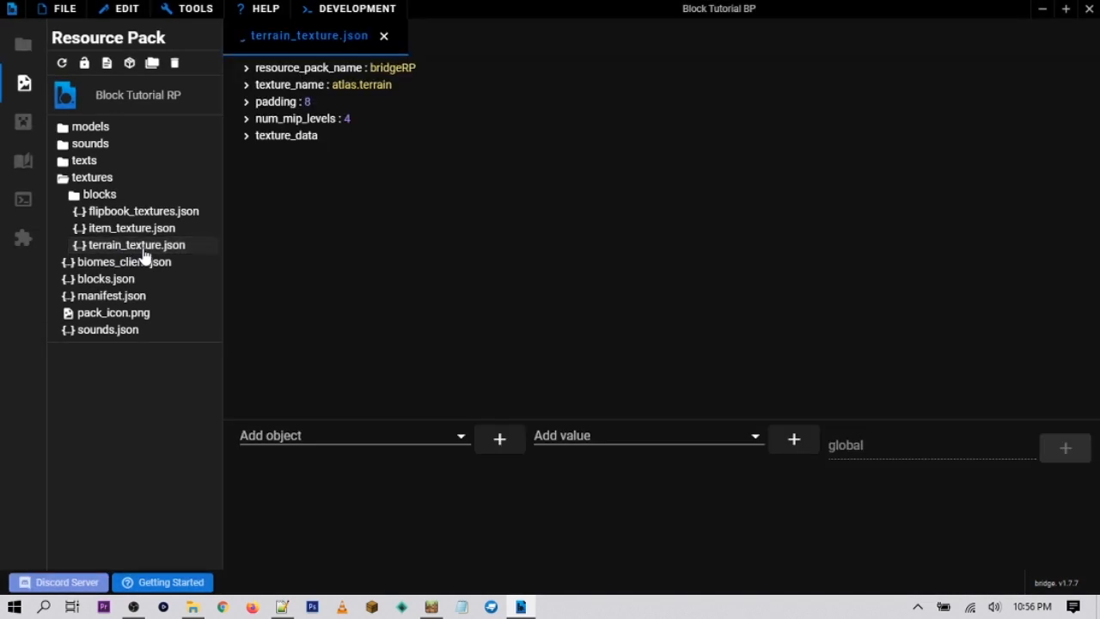
# Add an object named table under texture_data in terrain_texture.json
pyautogui.click(277, 141)
pyautogui.click(287, 426)
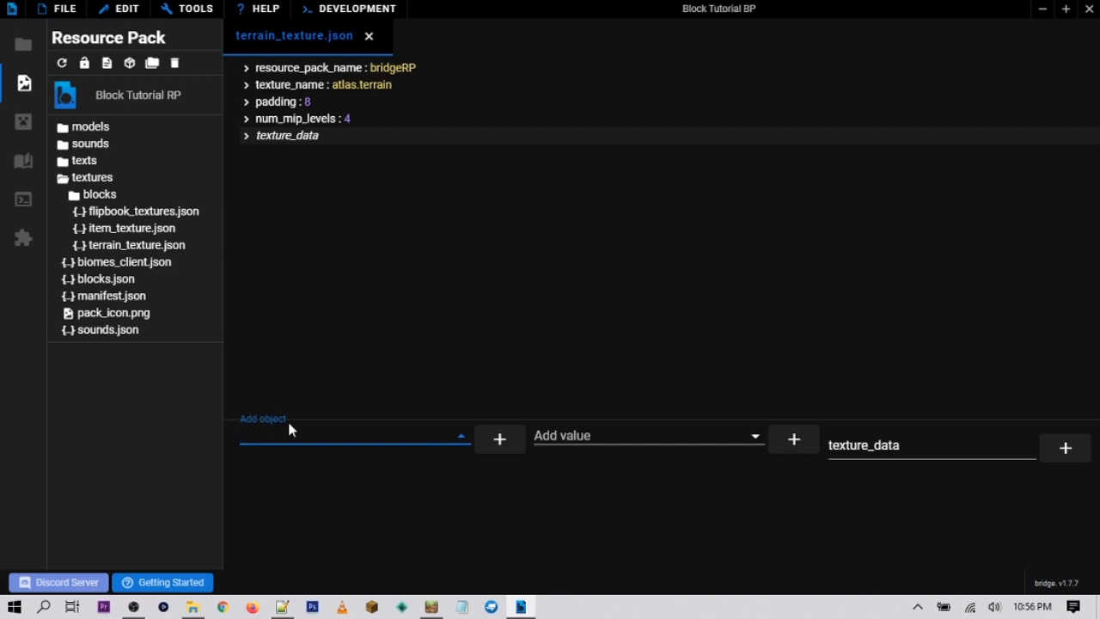
pyautogui.write('table')
pyautogui.press('Return')
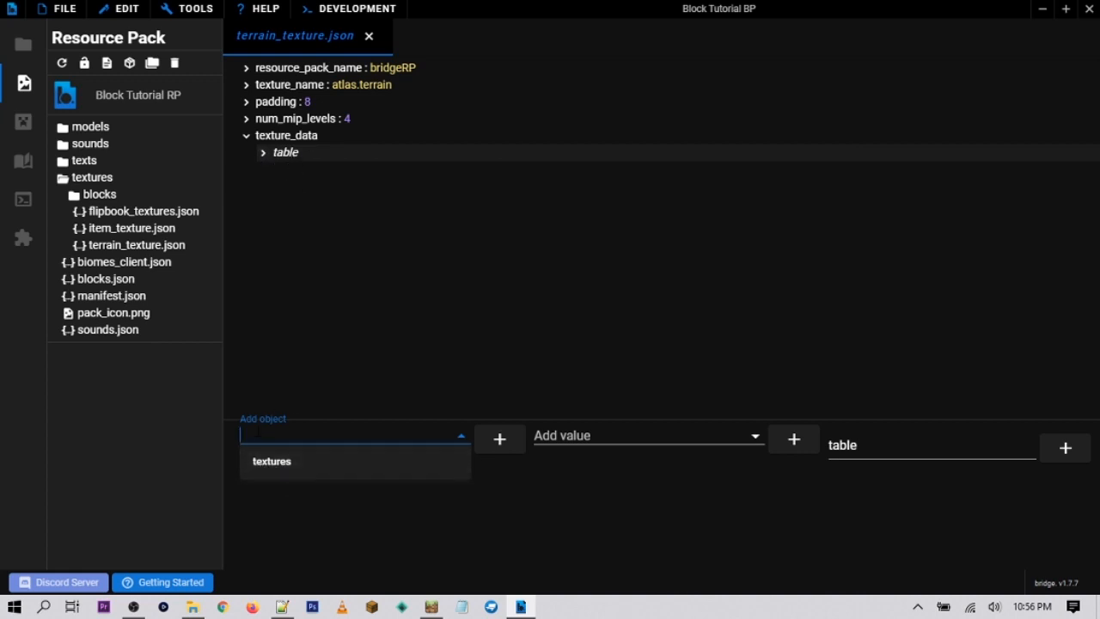
# Add a textures object with entry 0 under table and set that entry's value to textures/blocks/table
pyautogui.click(275, 464)
pyautogui.click(342, 438)
pyautogui.click(256, 465)
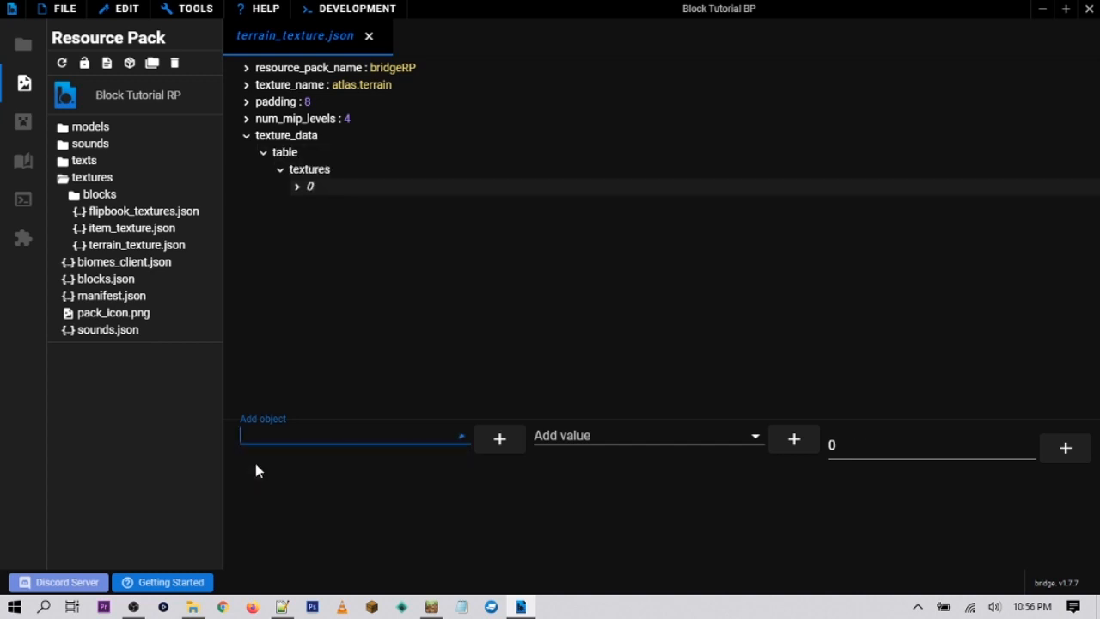
pyautogui.click(397, 438)
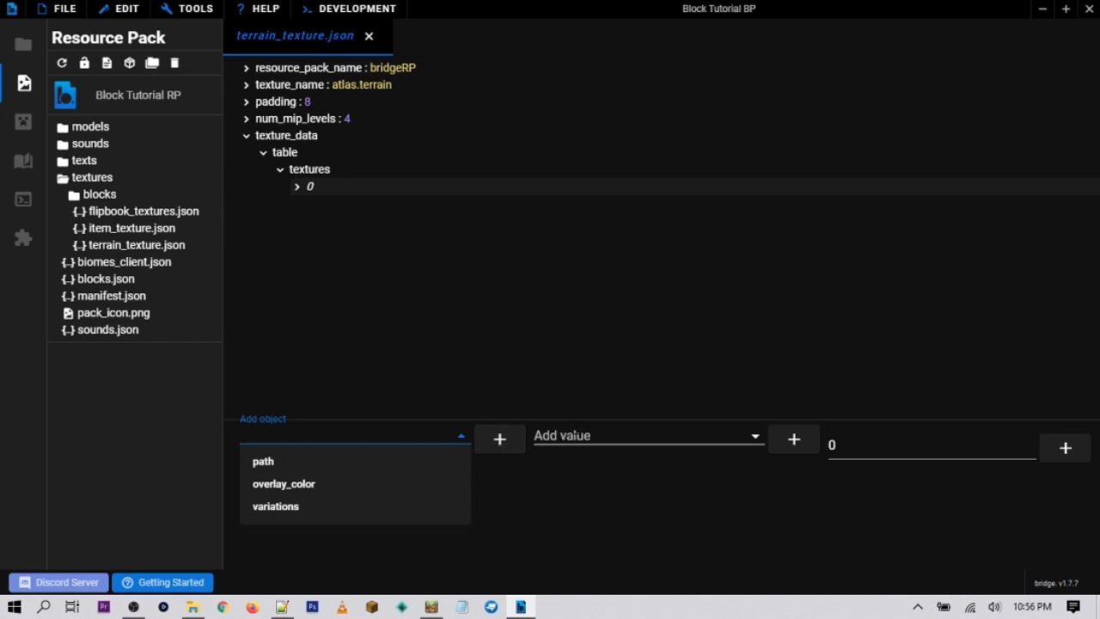
pyautogui.click(574, 436)
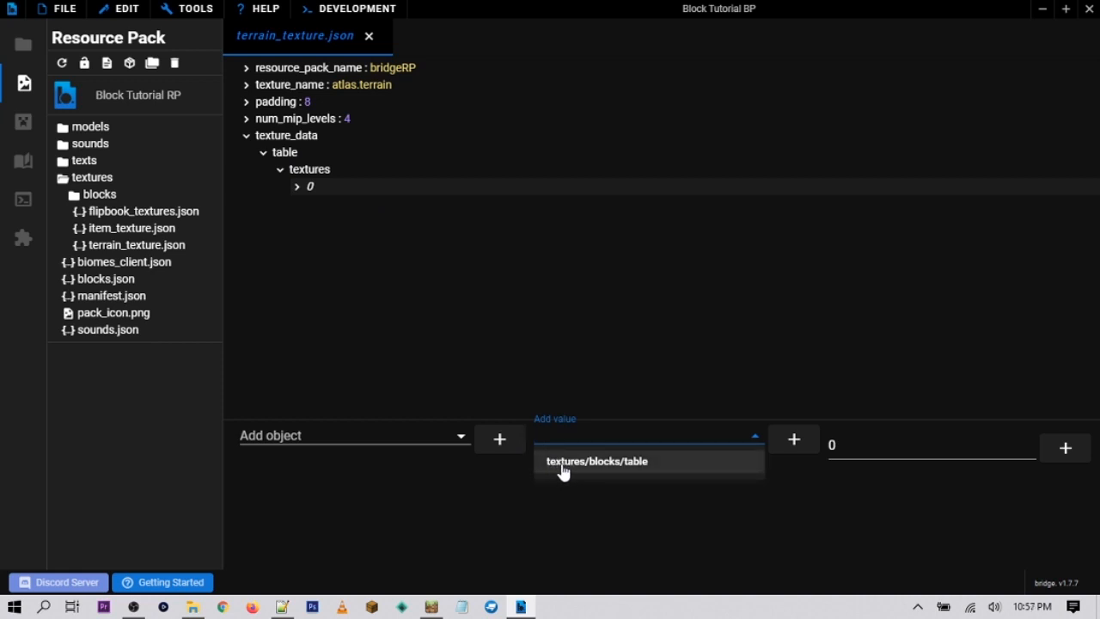
pyautogui.click(634, 470)
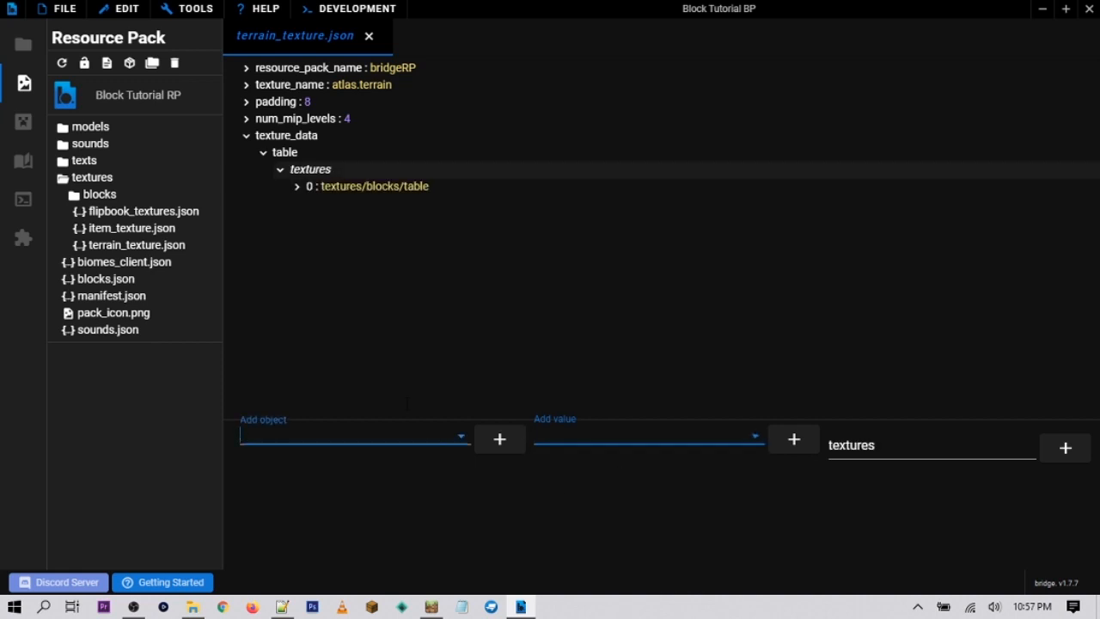
# Save terrain_texture.json
pyautogui.click(302, 155)
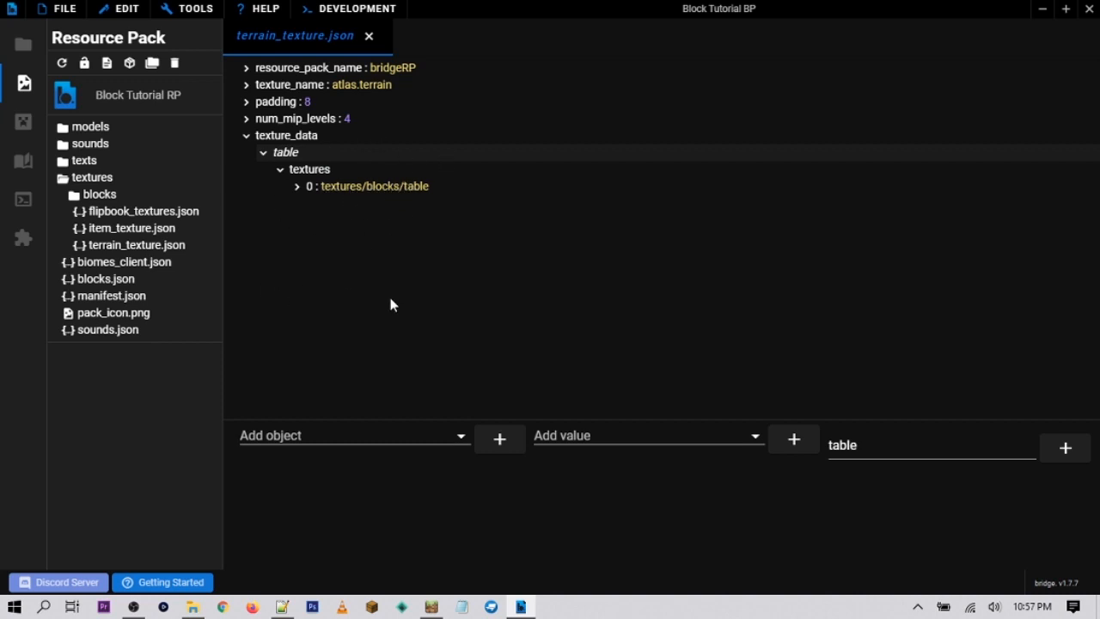
pyautogui.click(60, 8)
pyautogui.moveTo(68, 79)
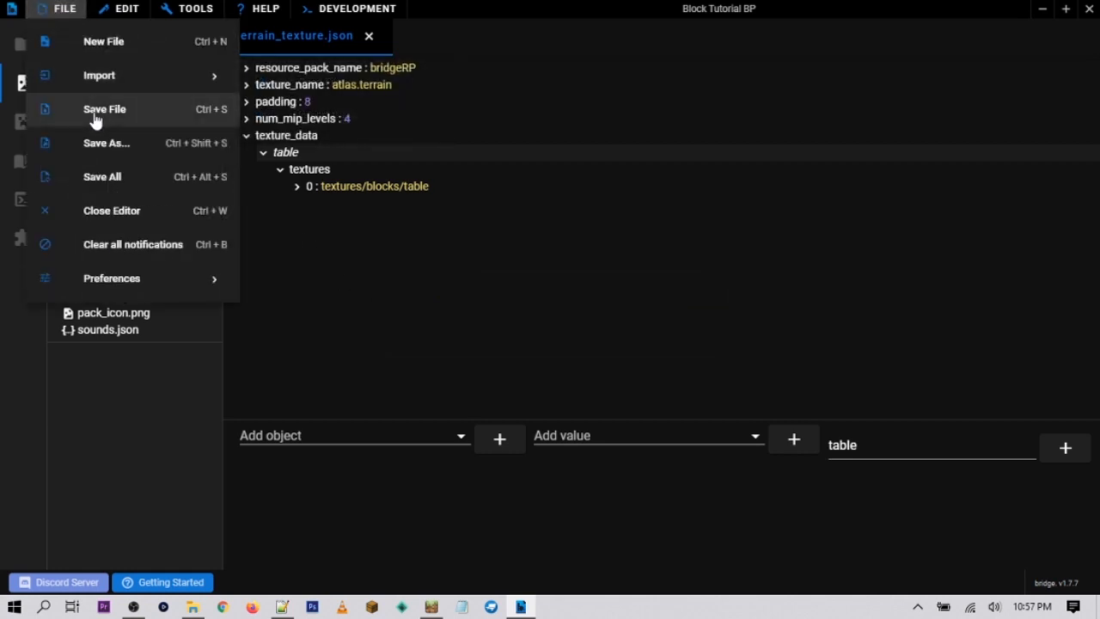
pyautogui.click(97, 111)
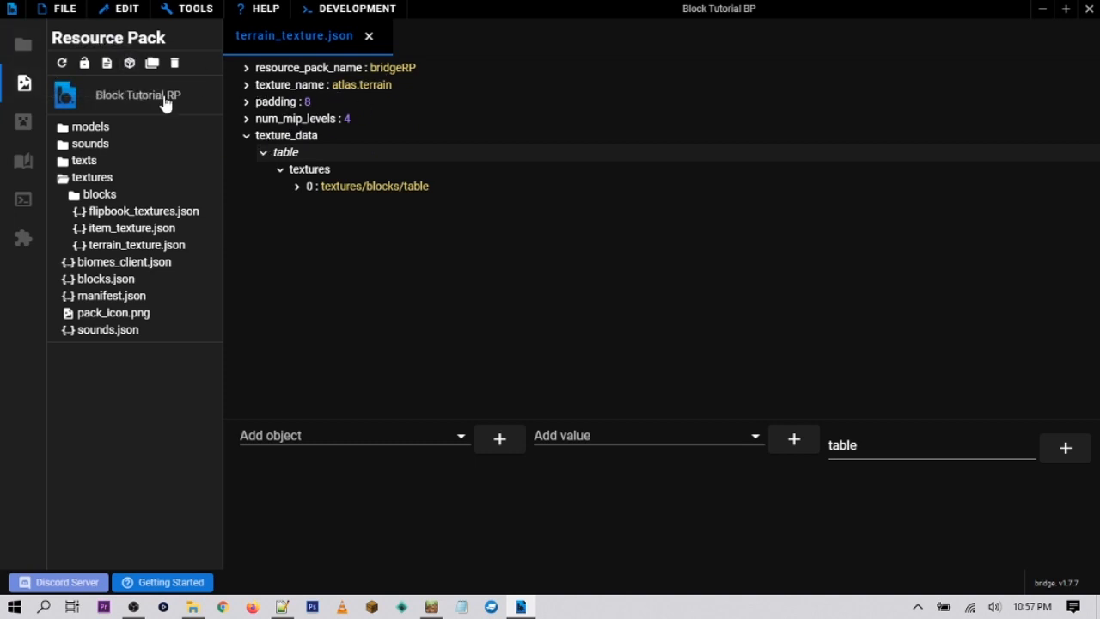
# Open table.json from the behavior pack's blocks folder and add a minecraft:geometry object under components
pyautogui.click(24, 55)
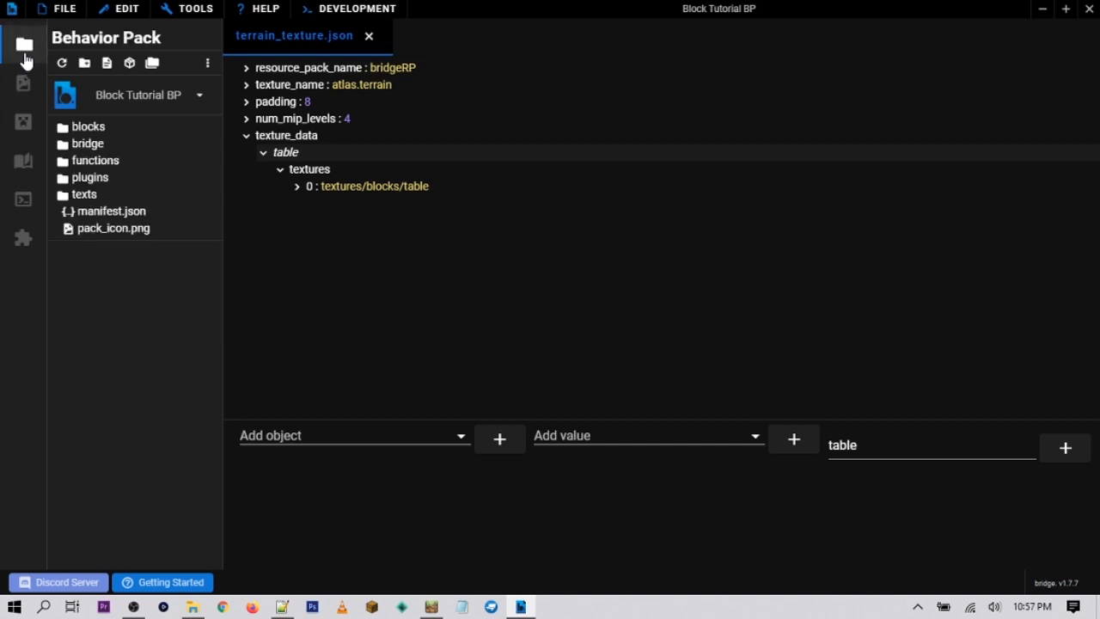
pyautogui.click(96, 129)
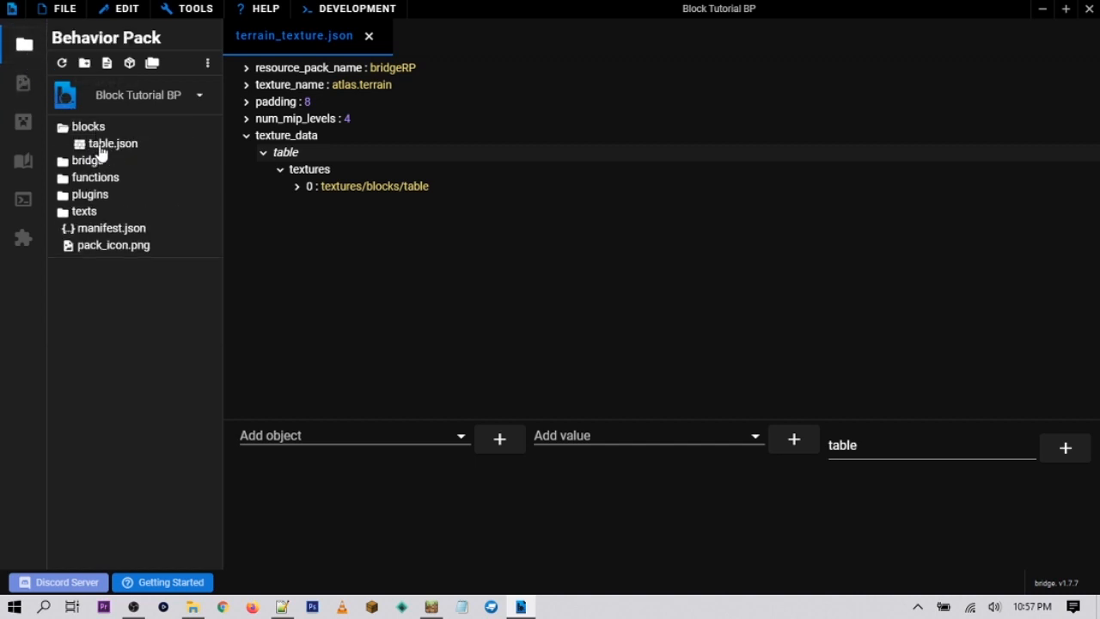
pyautogui.click(109, 146)
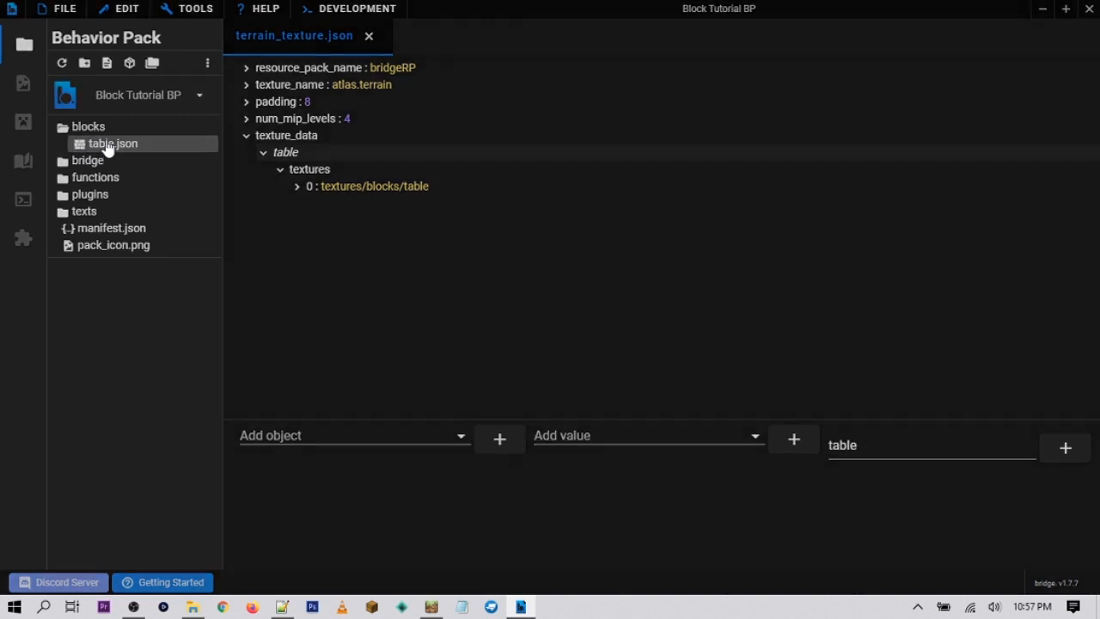
pyautogui.click(289, 142)
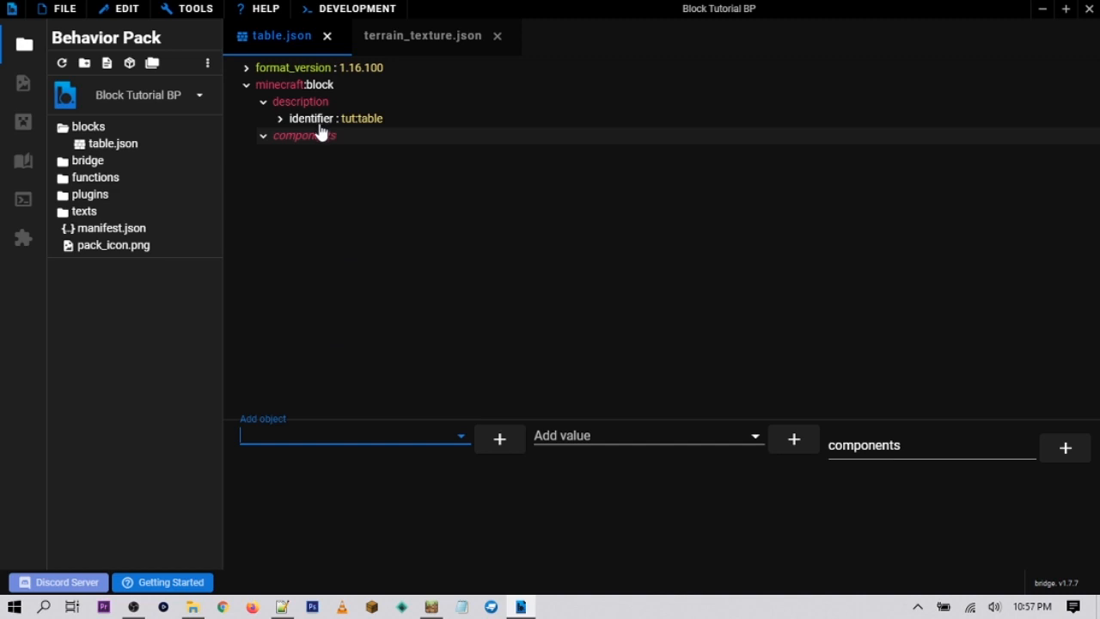
pyautogui.click(318, 431)
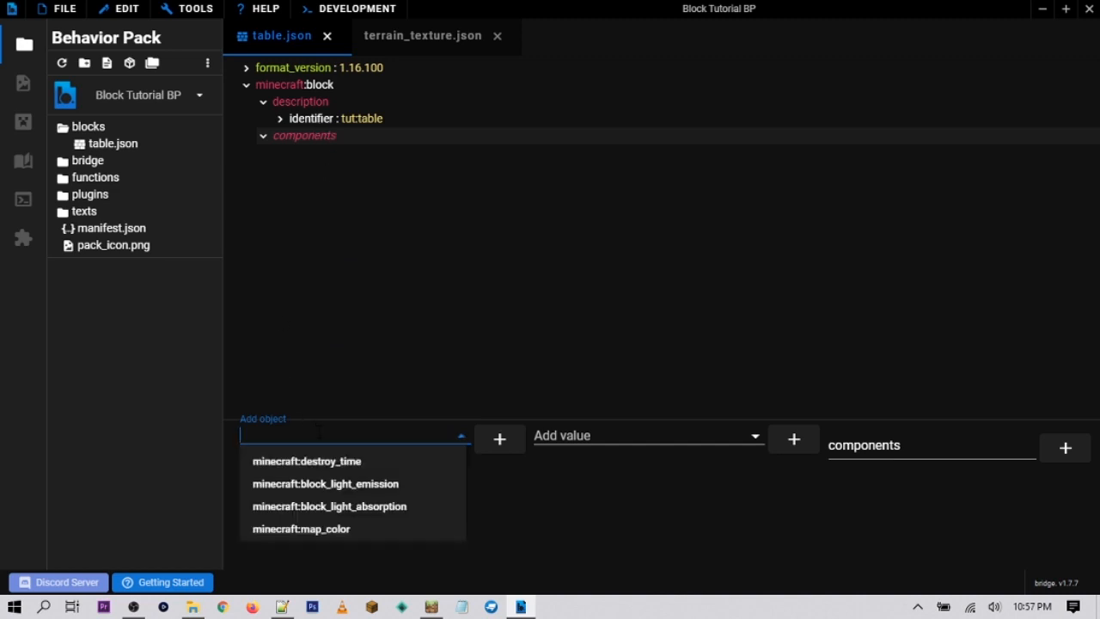
pyautogui.write('ge')
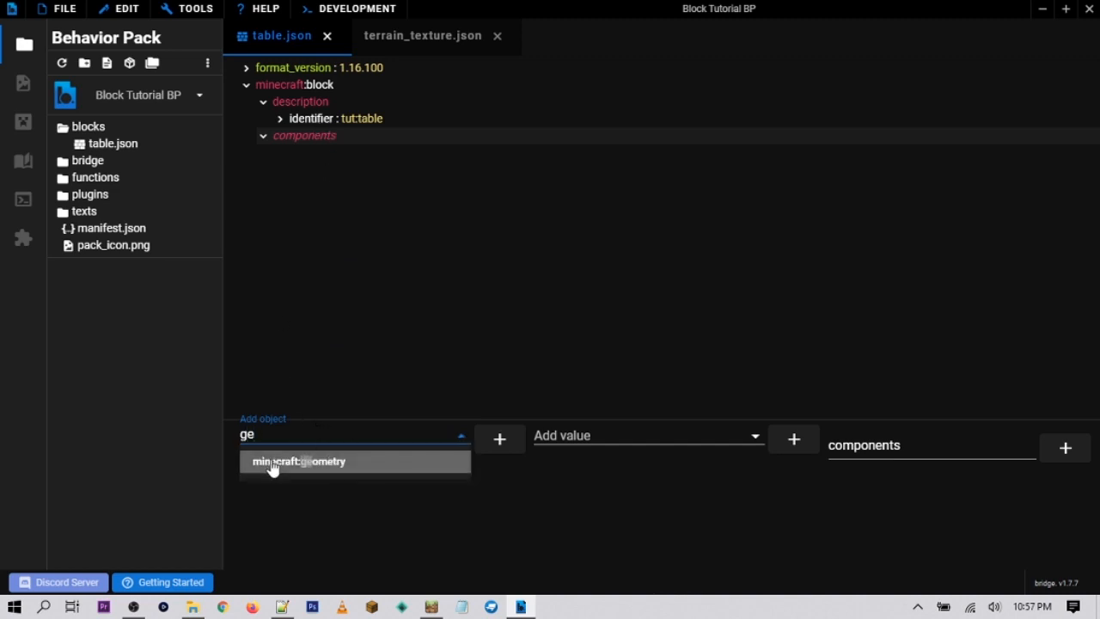
pyautogui.click(329, 464)
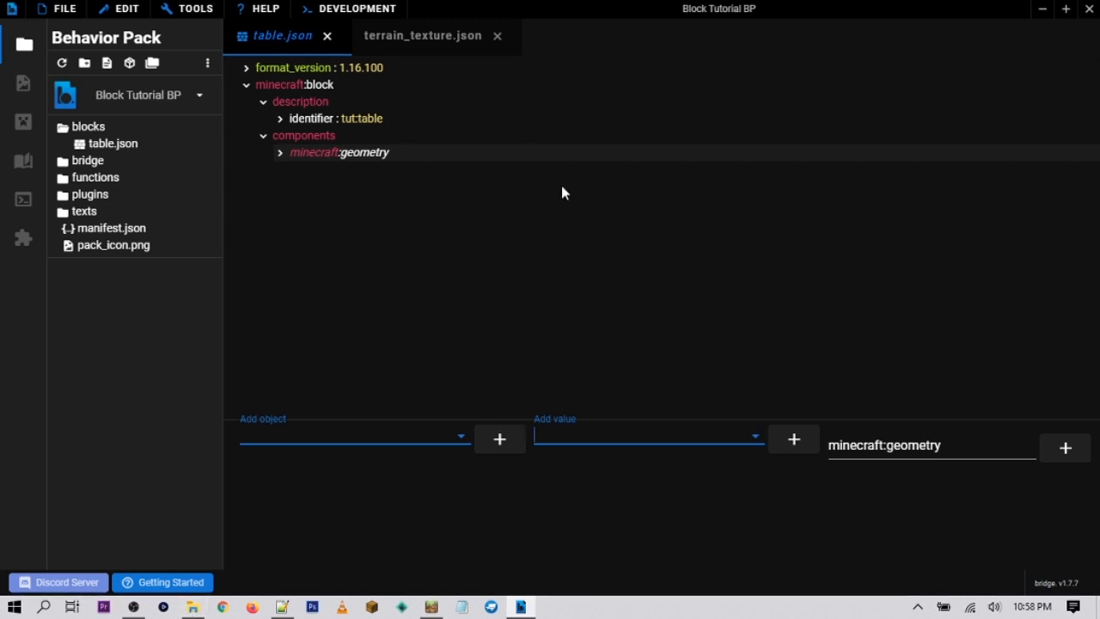
# Switch to File Explorer and browse to the models/entity folder of Block Tutorial RP
pyautogui.click(193, 607)
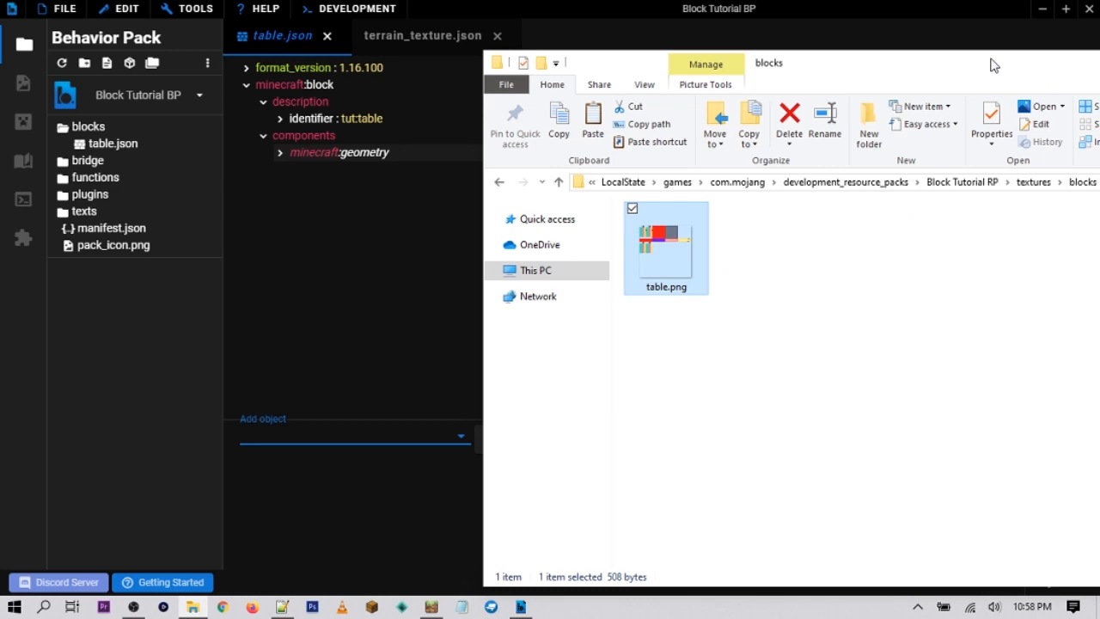
pyautogui.moveTo(994, 65); pyautogui.dragTo(912, 76)
pyautogui.click(851, 191)
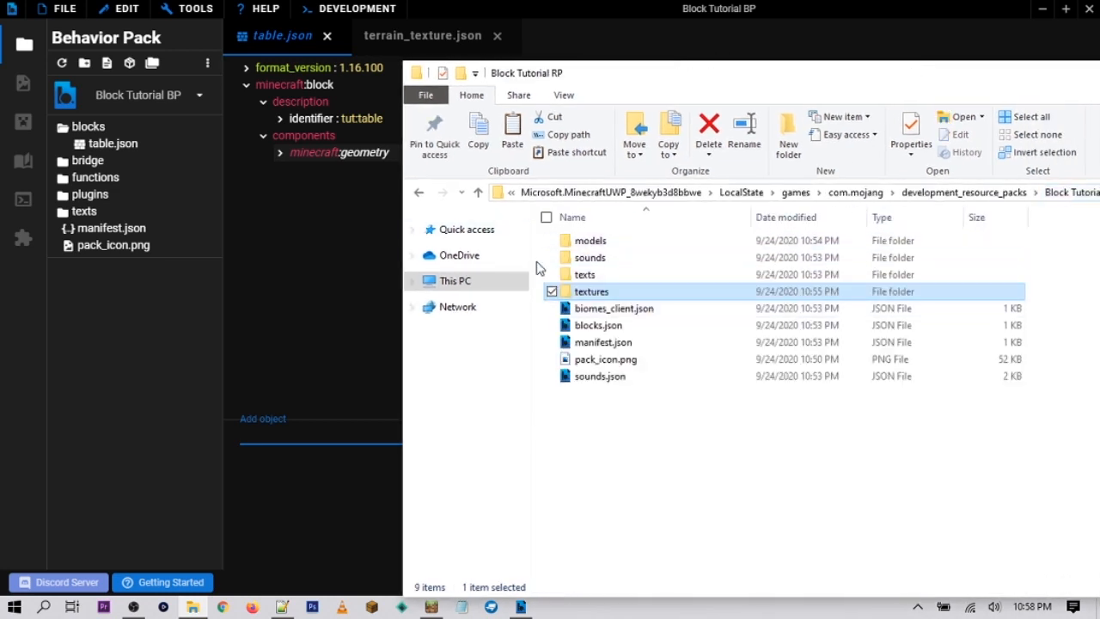
pyautogui.doubleClick(591, 242)
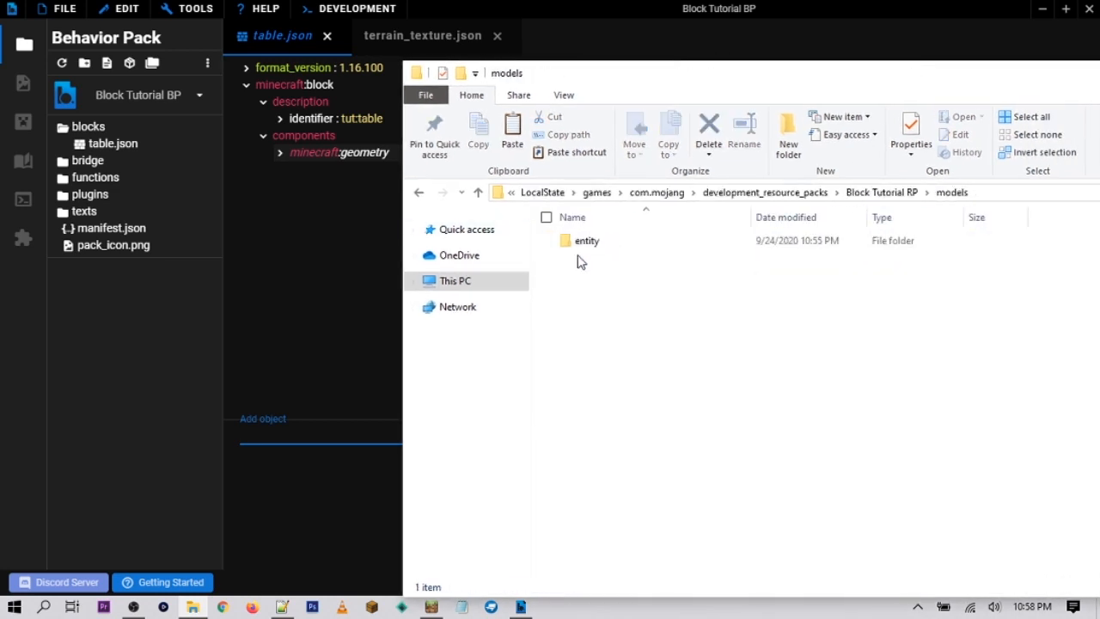
pyautogui.doubleClick(603, 244)
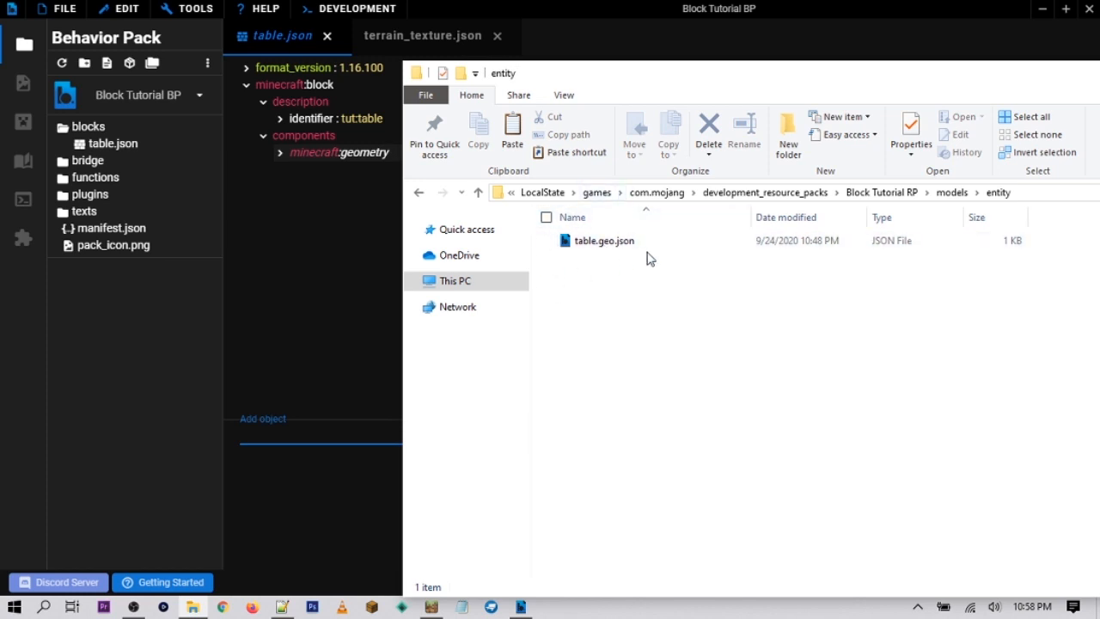
# Open table.geo.json in Notepad and copy its identifier value, geometry.table
pyautogui.click(461, 606)
pyautogui.click(894, 343)
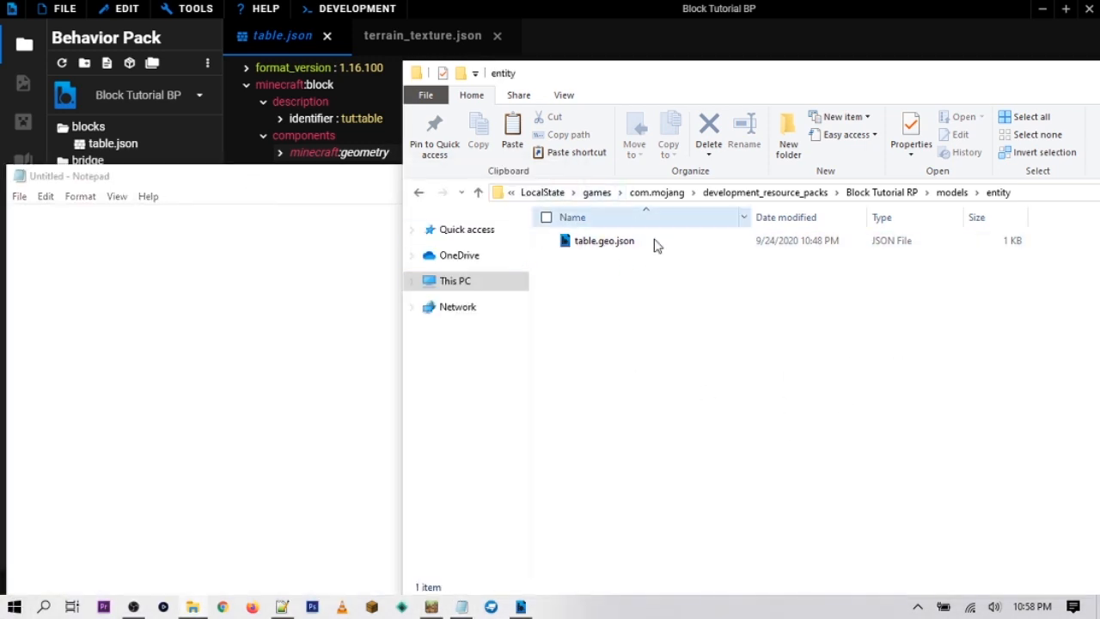
pyautogui.moveTo(578, 244); pyautogui.dragTo(113, 293)
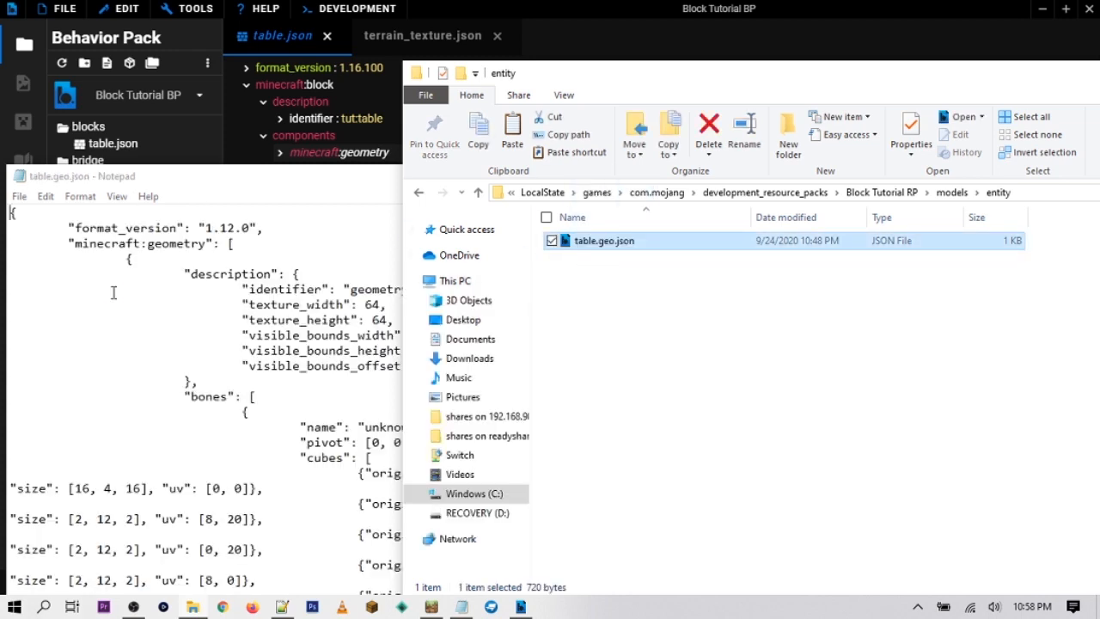
pyautogui.click(226, 353)
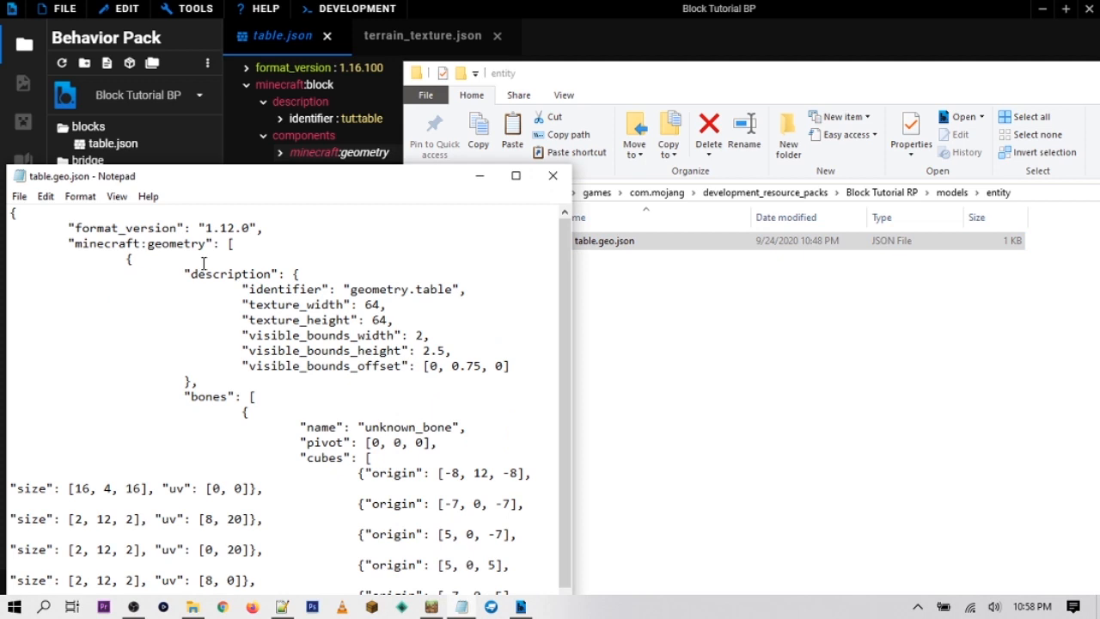
pyautogui.moveTo(355, 290); pyautogui.dragTo(456, 289)
pyautogui.hotkey('ctrl', 'c')
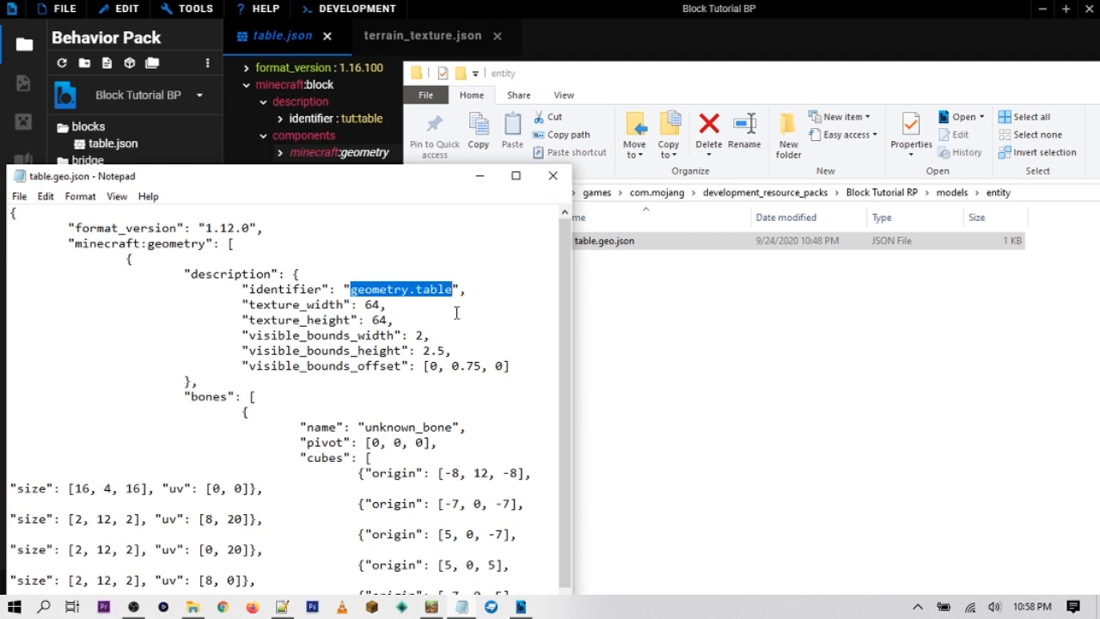
# Switch back to bridge. and set the minecraft:geometry value to geometry.table
pyautogui.click(694, 7)
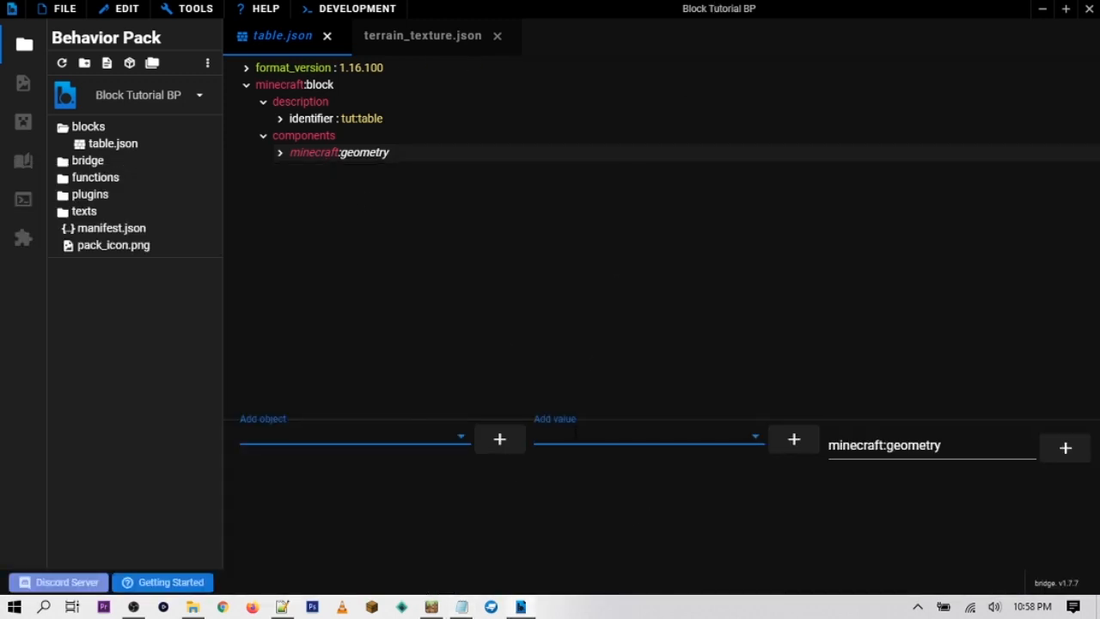
pyautogui.click(576, 432)
pyautogui.hotkey('ctrl', 'v')
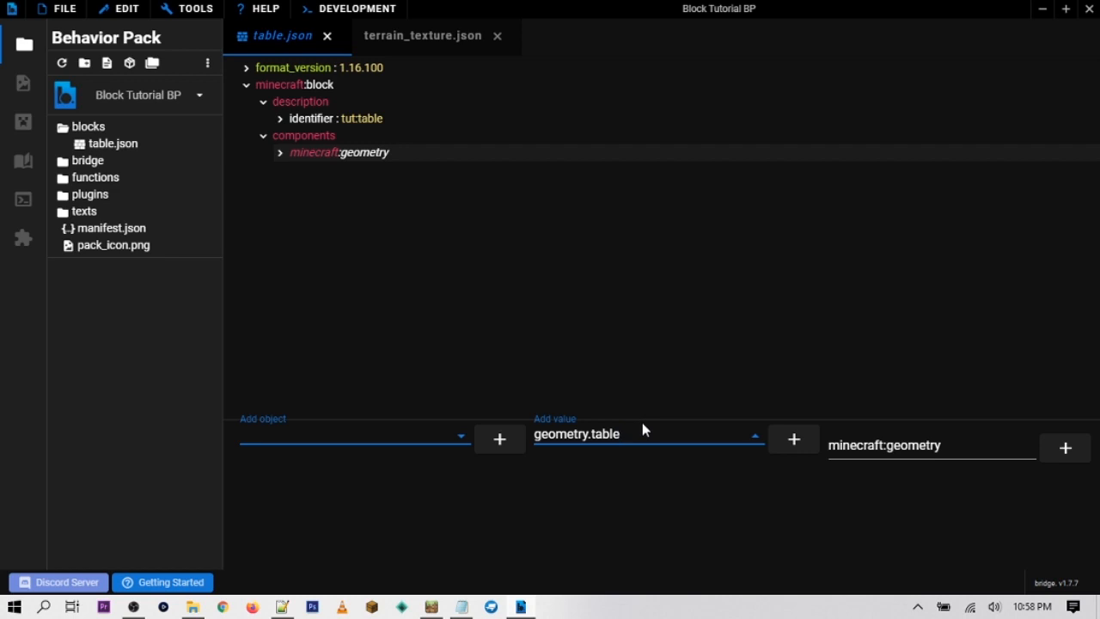
pyautogui.press('Return')
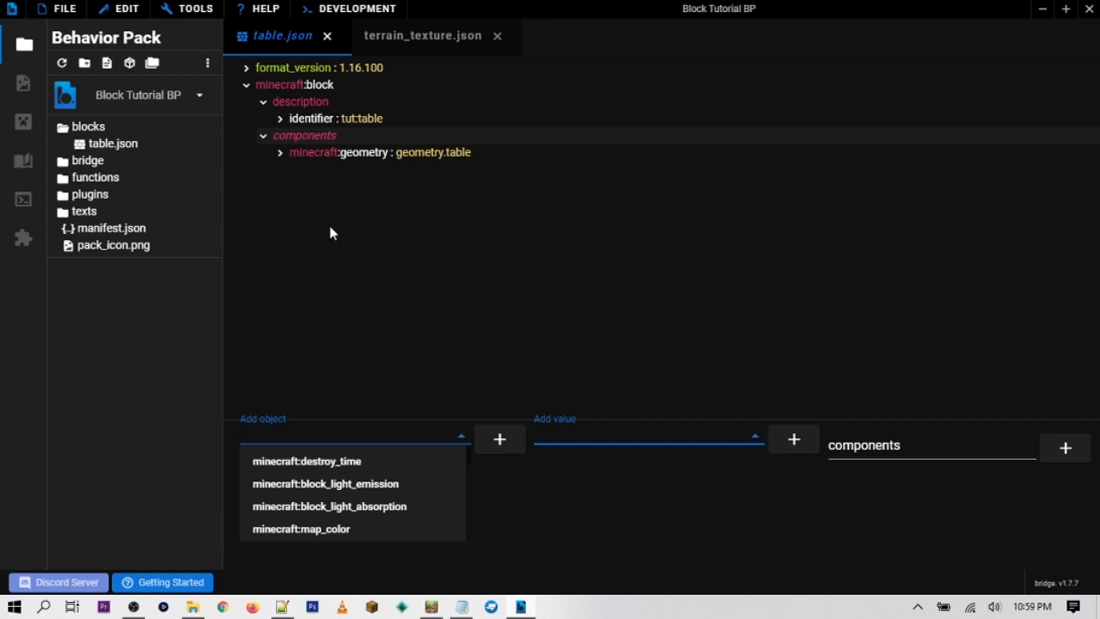
# Add a minecraft:material_instances object under components in table.json
pyautogui.press('Down')
pyautogui.press('Down')
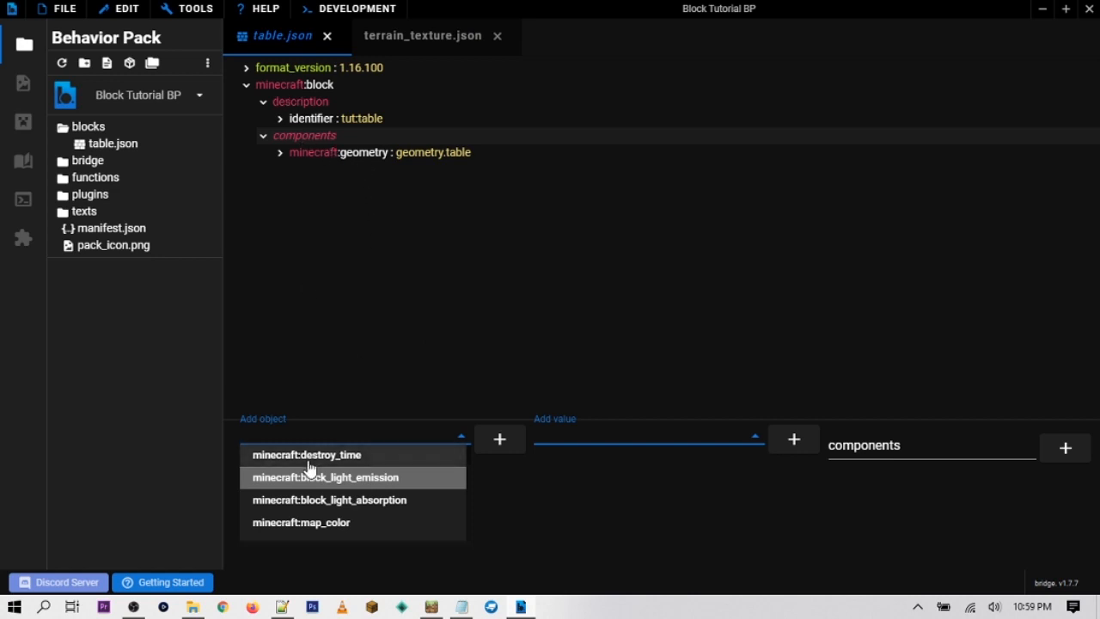
pyautogui.press('Down')
pyautogui.press('Down')
pyautogui.press('Down')
pyautogui.press('Down')
pyautogui.press('Down')
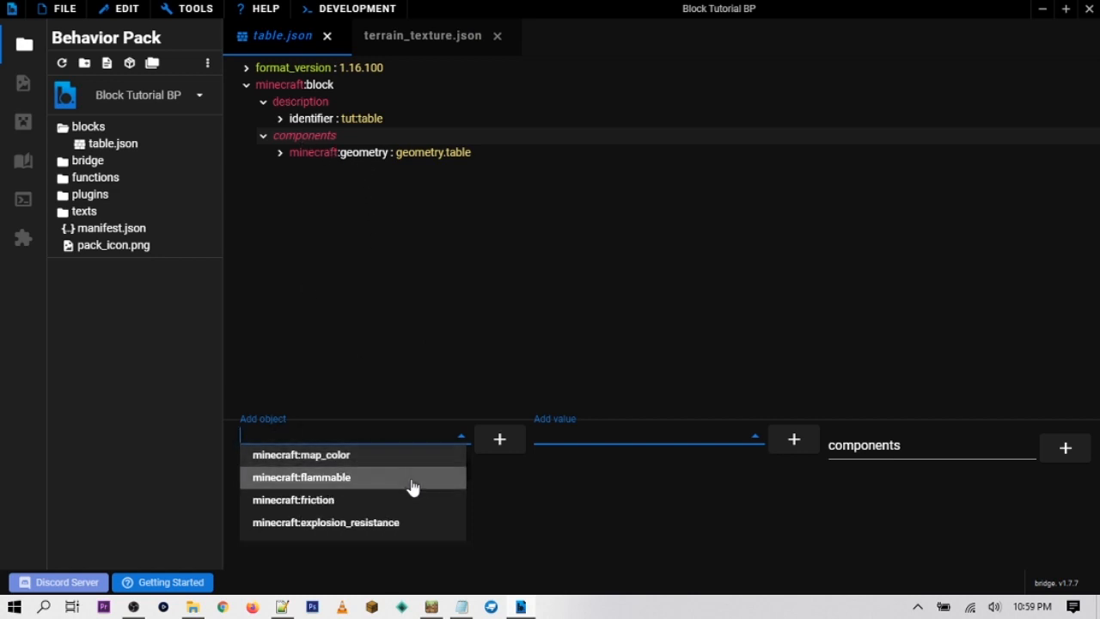
pyautogui.press('Down')
pyautogui.press('Down')
pyautogui.press('Down')
pyautogui.press('Down')
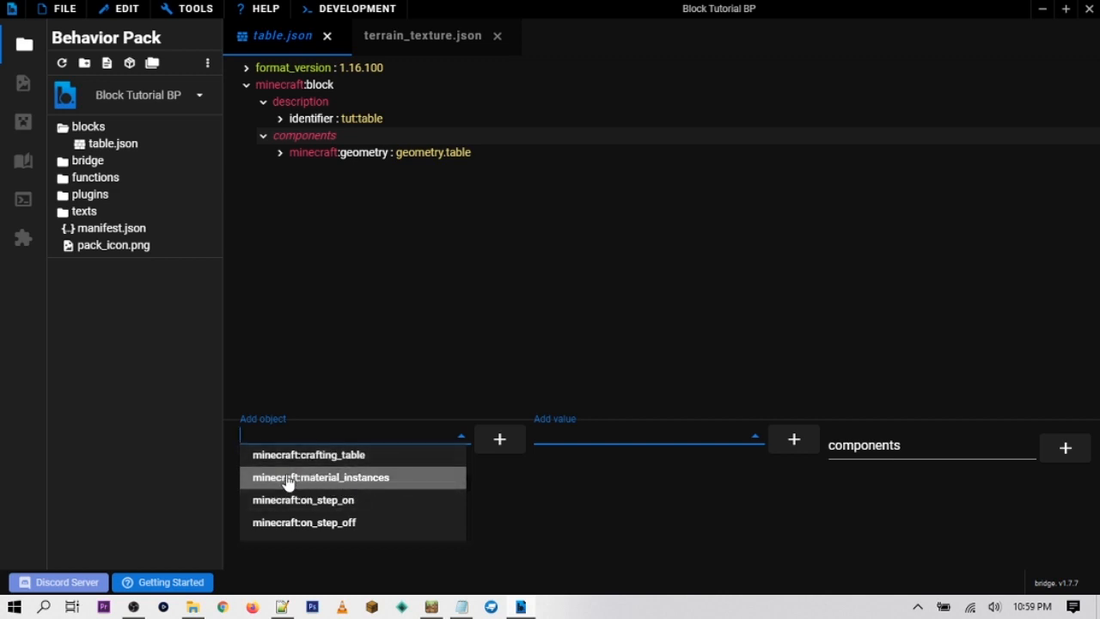
pyautogui.click(339, 484)
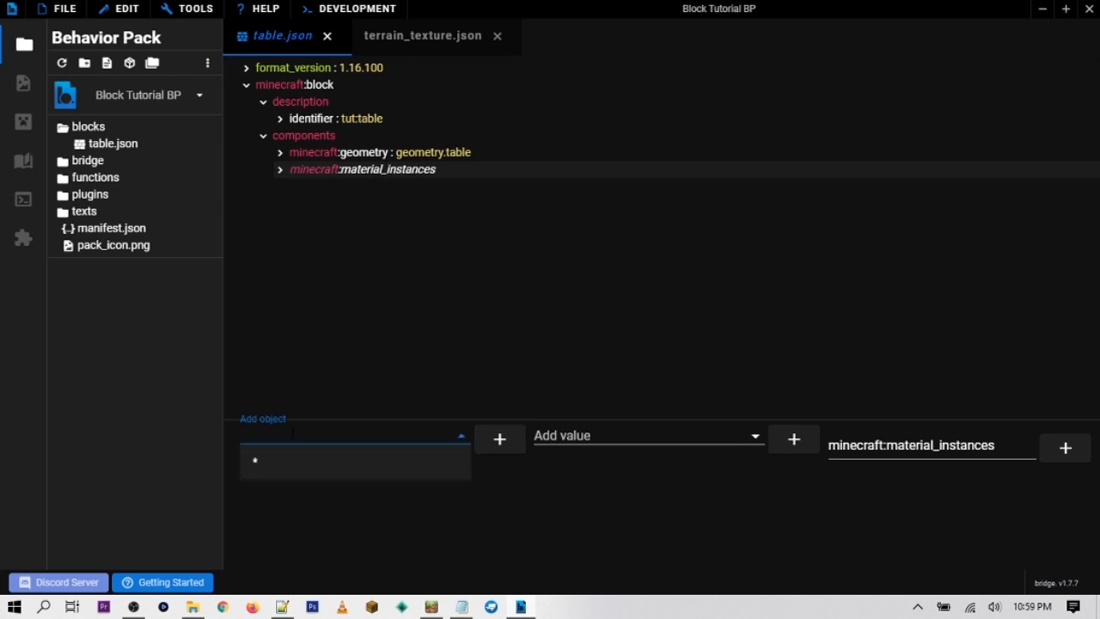
# Add a * object under minecraft:material_instances with texture set to table, and check that name against terrain_texture.json
pyautogui.click(261, 461)
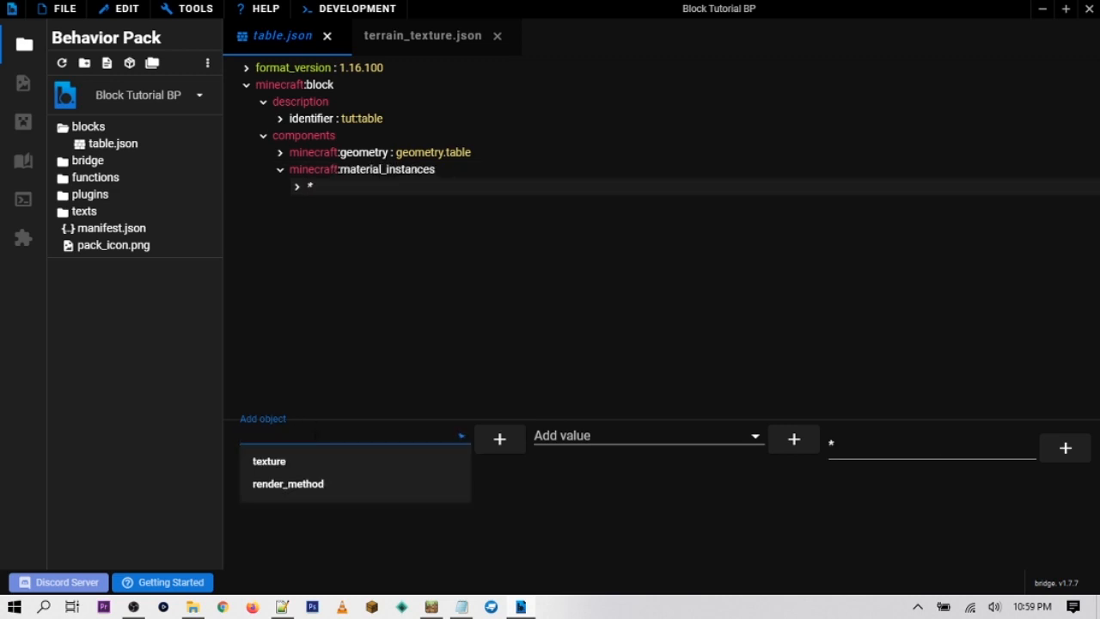
pyautogui.click(282, 458)
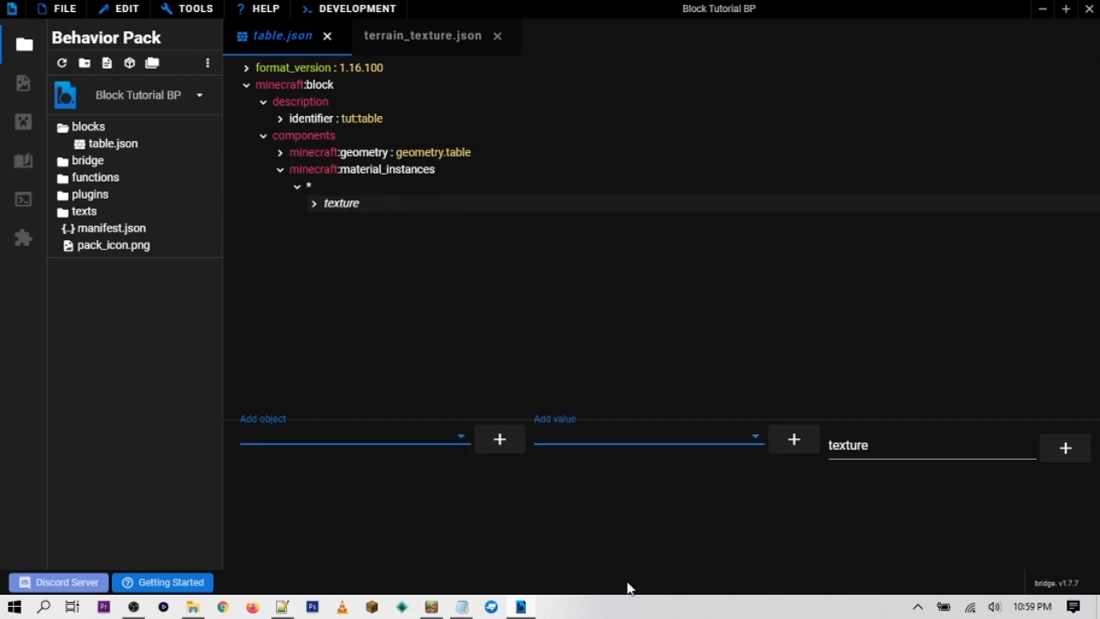
pyautogui.click(592, 438)
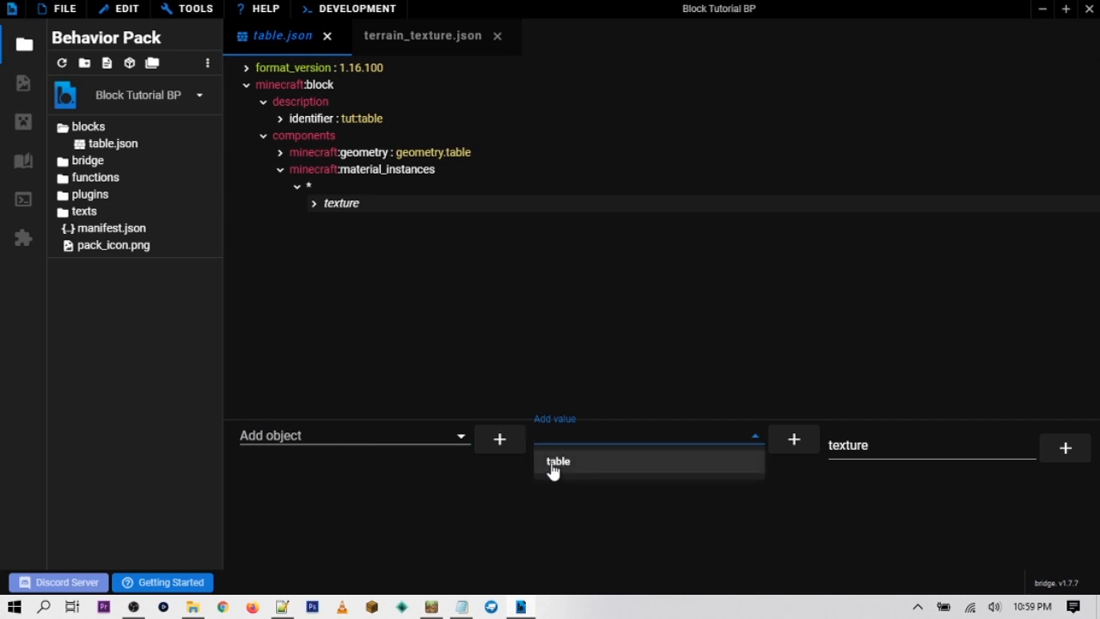
pyautogui.click(555, 470)
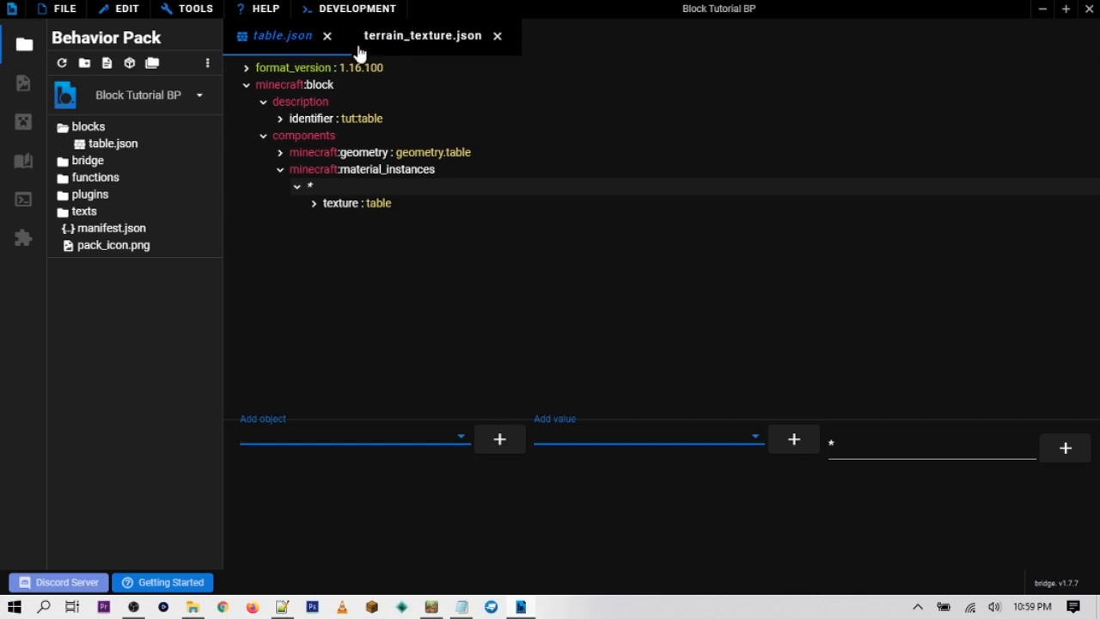
pyautogui.click(447, 50)
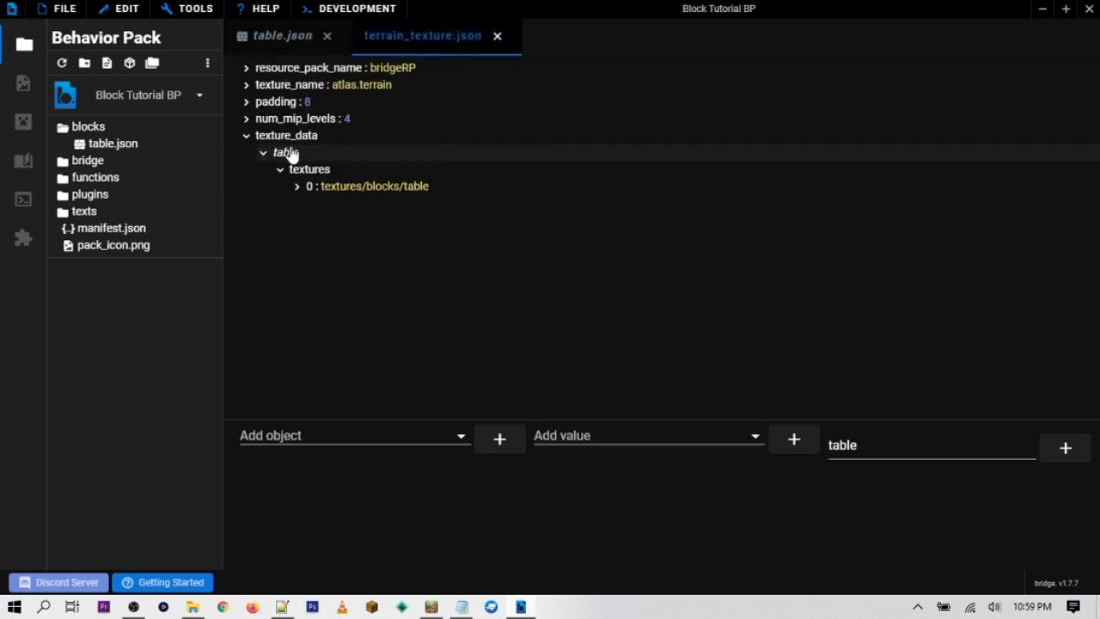
pyautogui.click(287, 43)
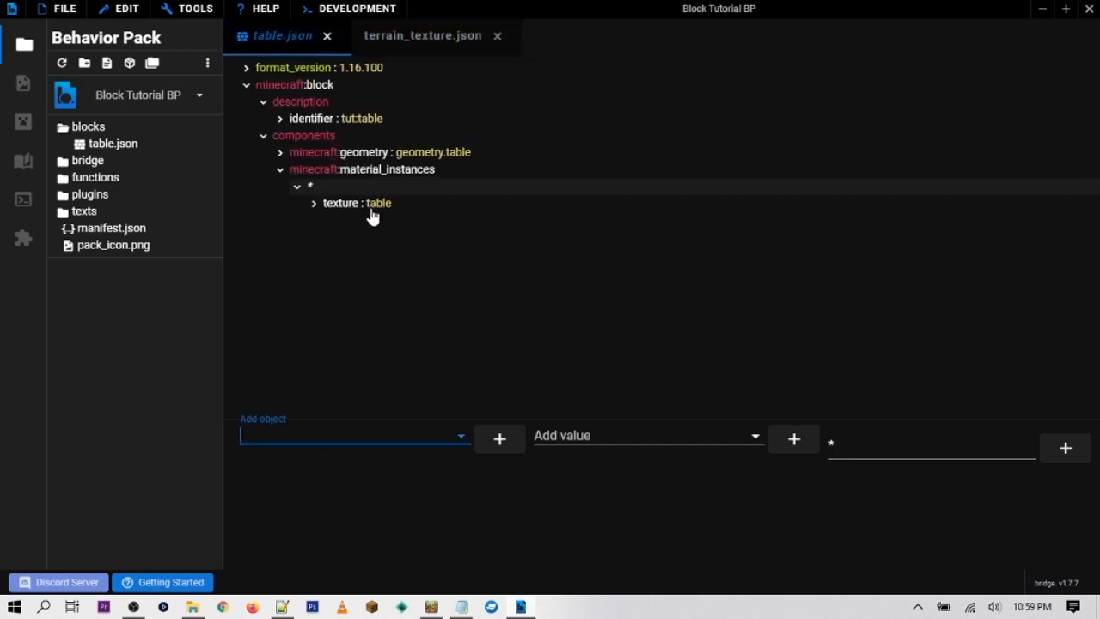
pyautogui.click(427, 44)
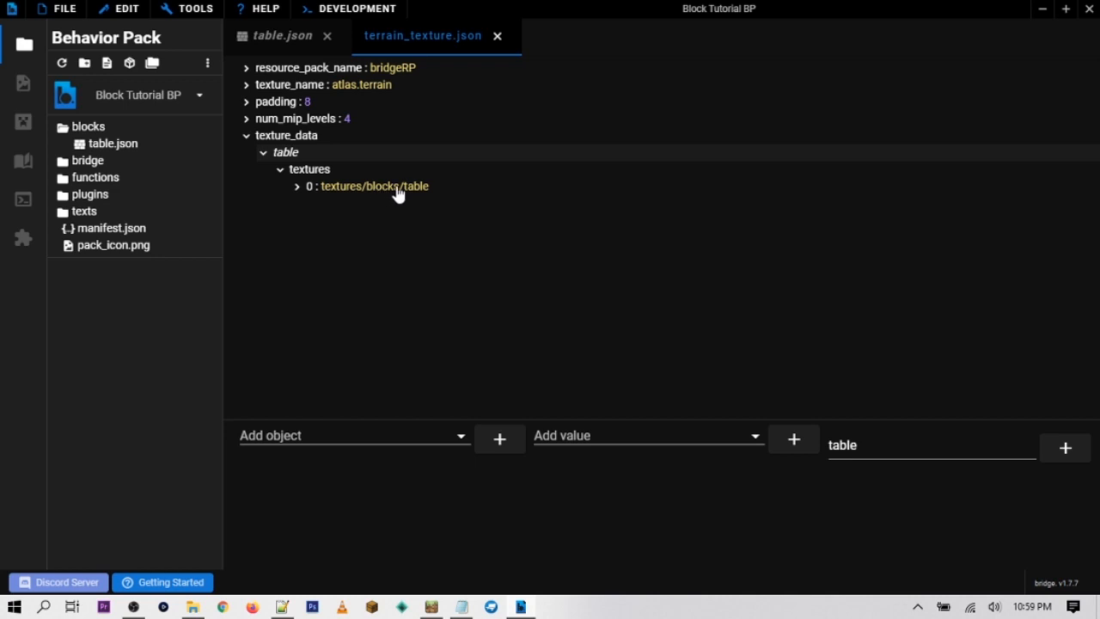
pyautogui.click(273, 36)
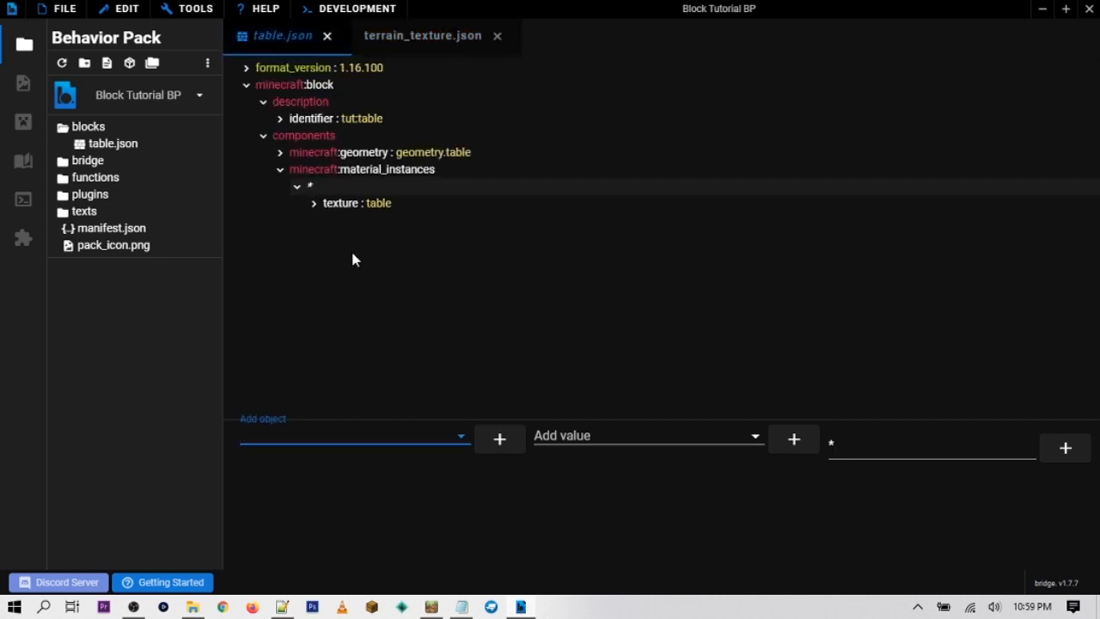
# Add a render_method object under * and set its value to blend
pyautogui.click(346, 433)
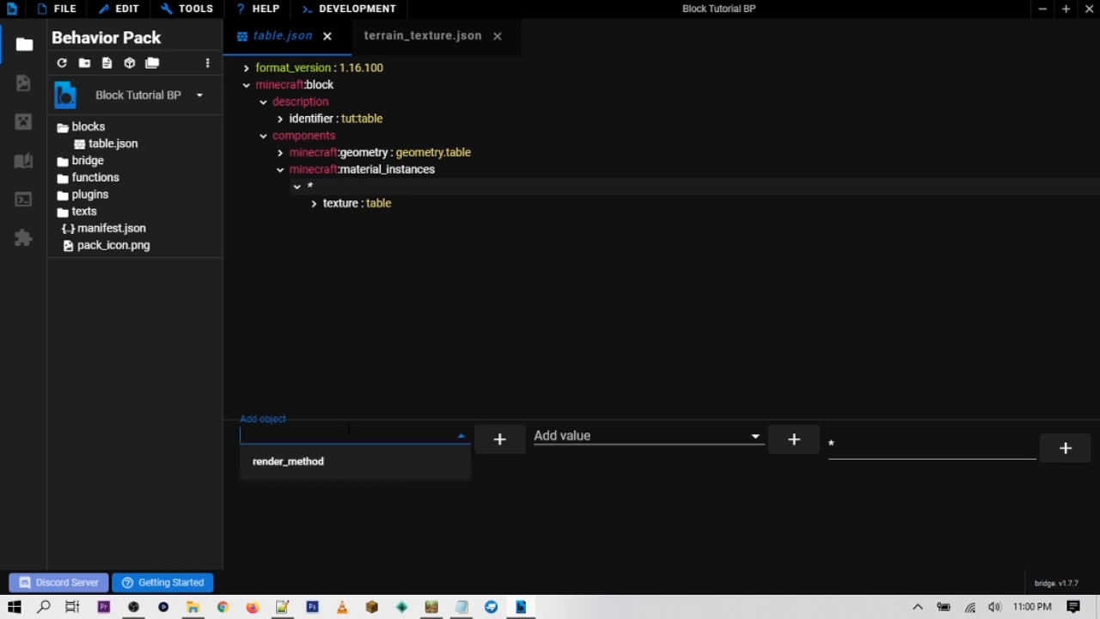
pyautogui.click(284, 468)
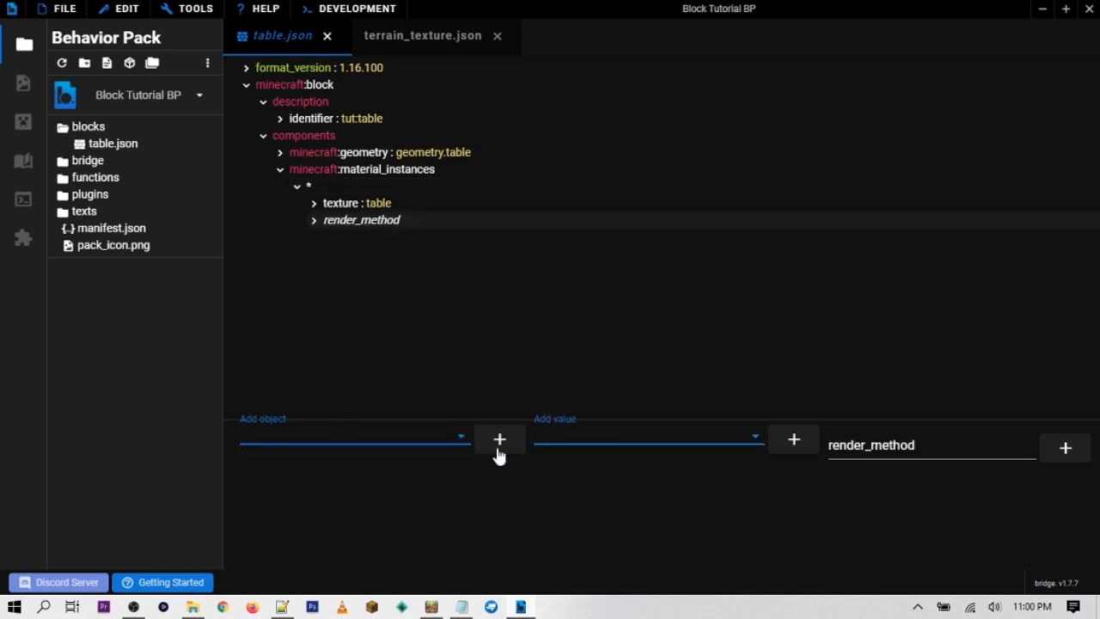
pyautogui.click(554, 431)
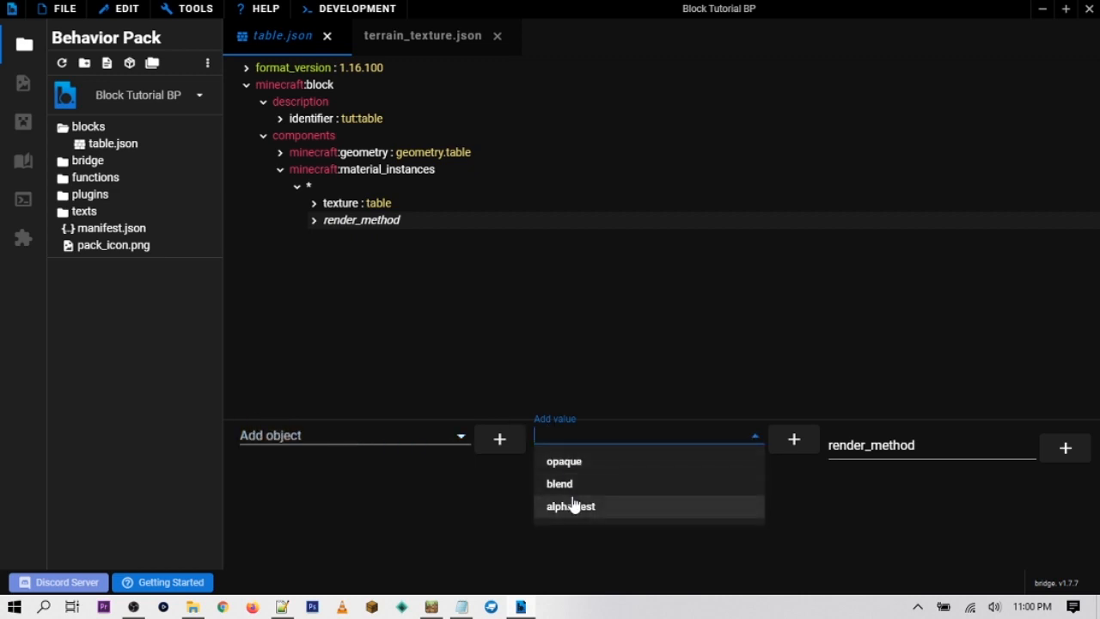
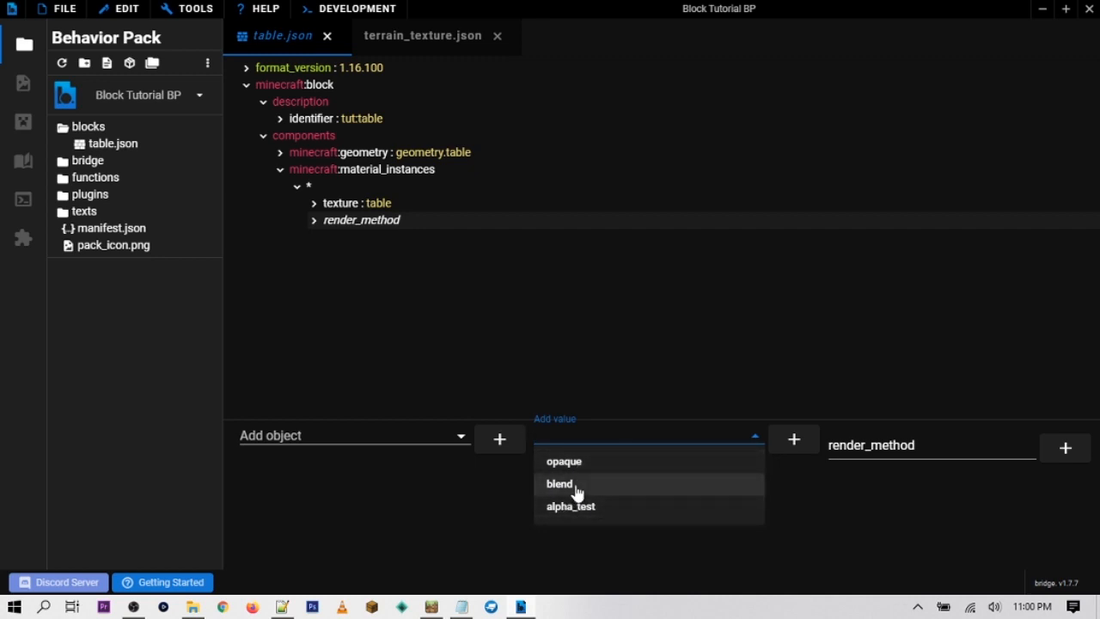
pyautogui.click(560, 484)
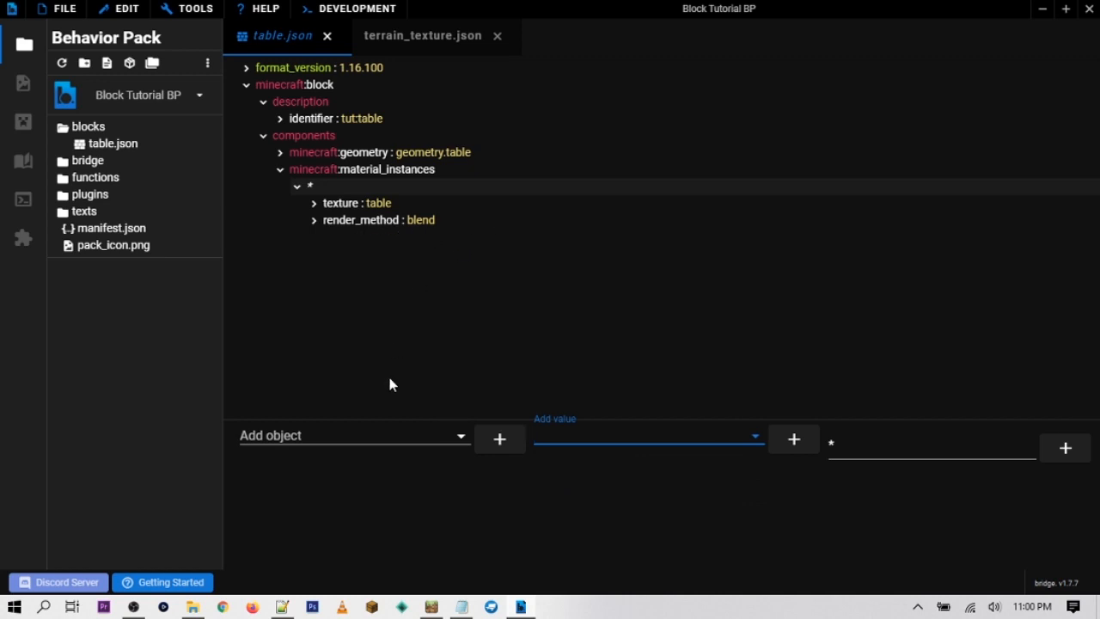
# Save table.json, switch to MCBESwitcher and launch version Minecraft-1.16.10056.0
pyautogui.click(66, 9)
pyautogui.click(136, 124)
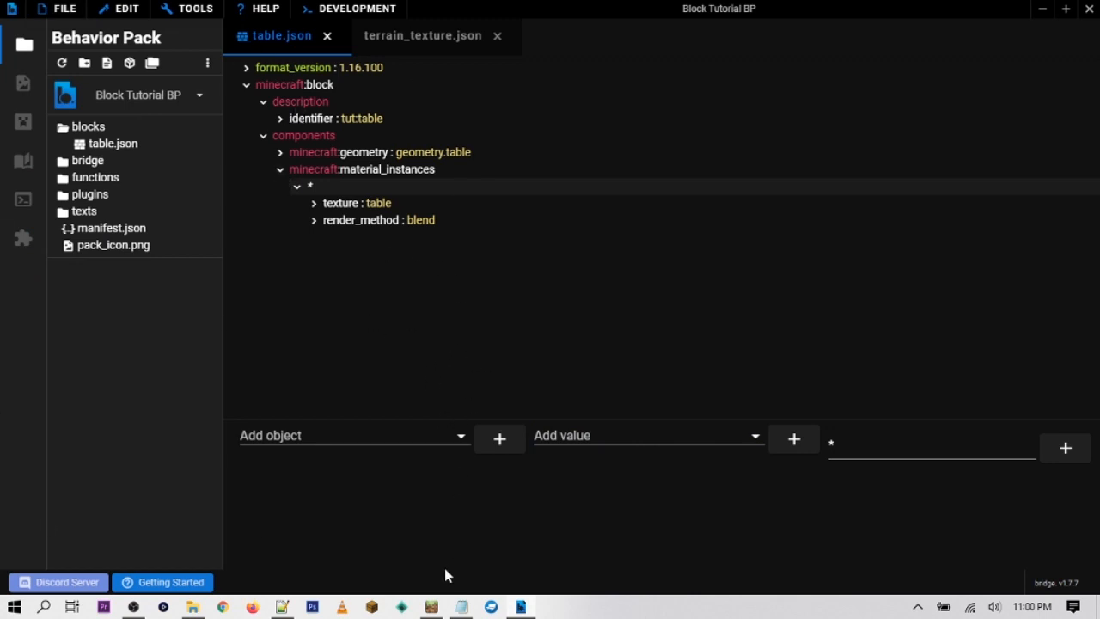
pyautogui.click(432, 606)
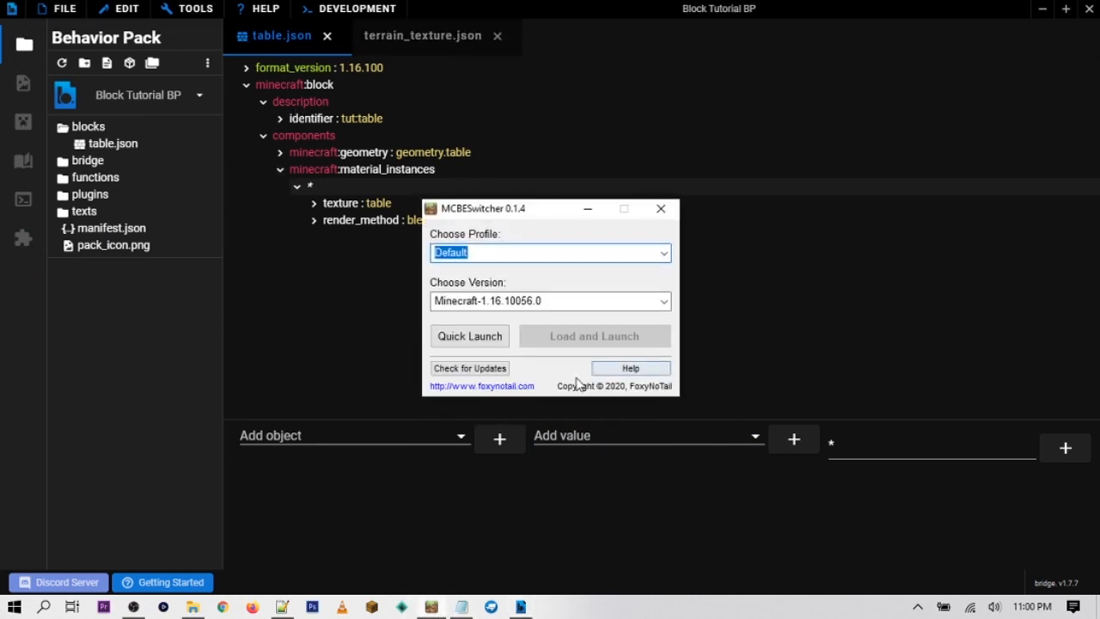
pyautogui.click(501, 338)
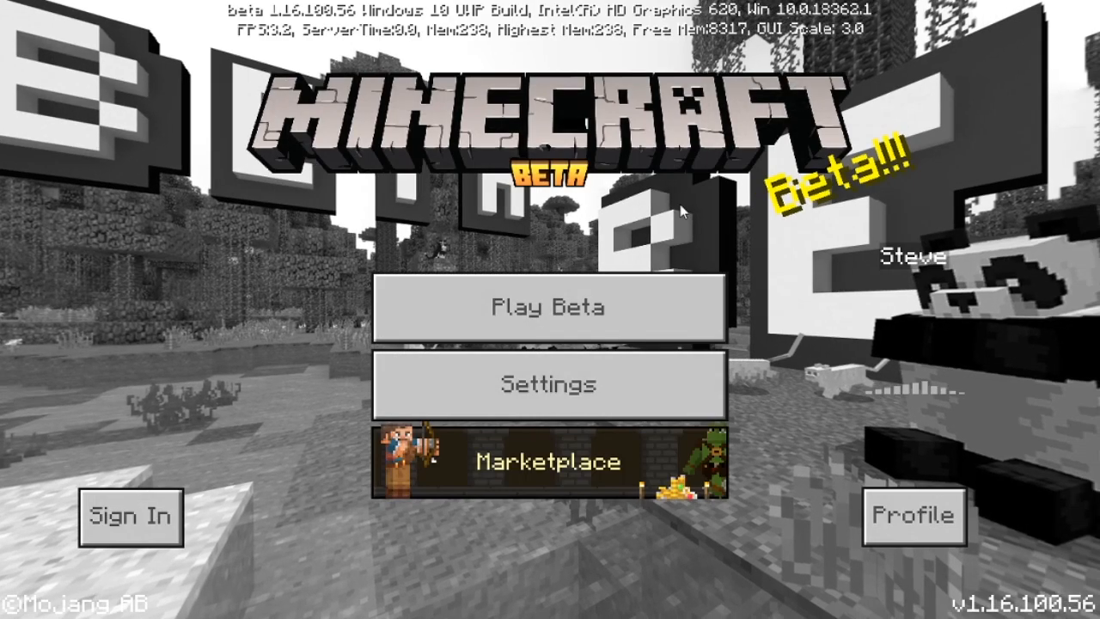
# Start a new world named Block Test with Creative as its default game mode
pyautogui.click(549, 306)
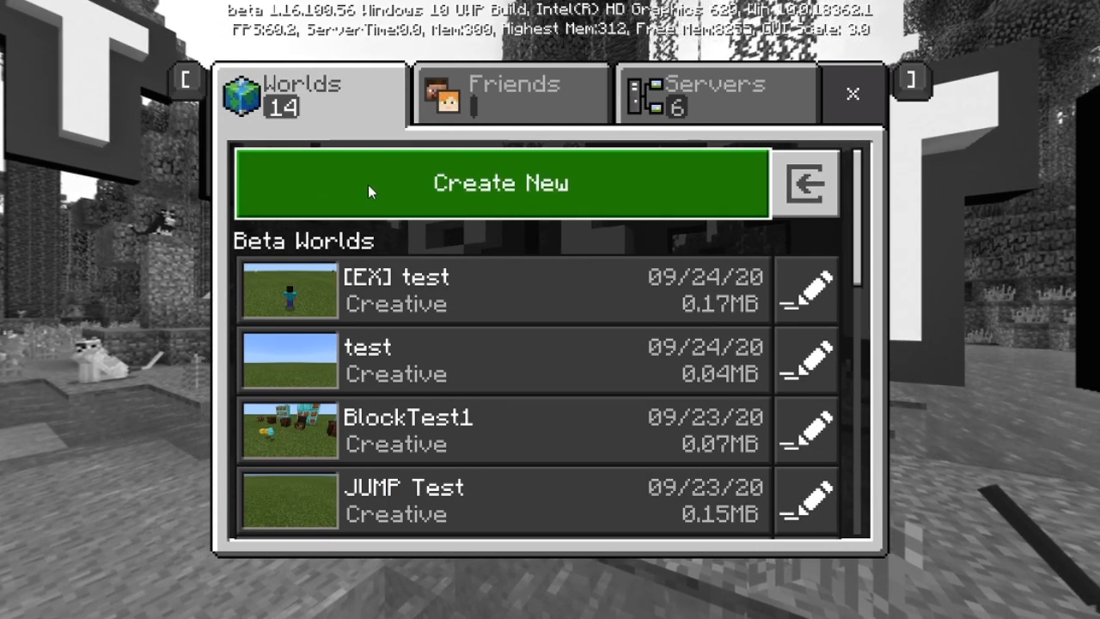
pyautogui.click(375, 184)
pyautogui.click(534, 108)
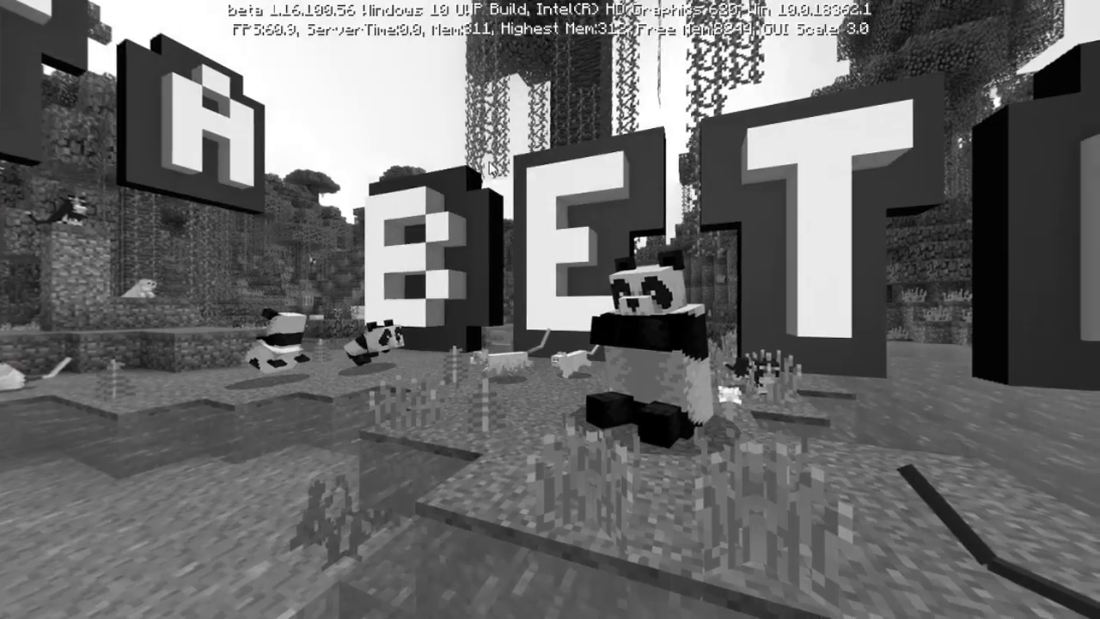
pyautogui.click(571, 218)
pyautogui.write('Block Test')
pyautogui.click(577, 319)
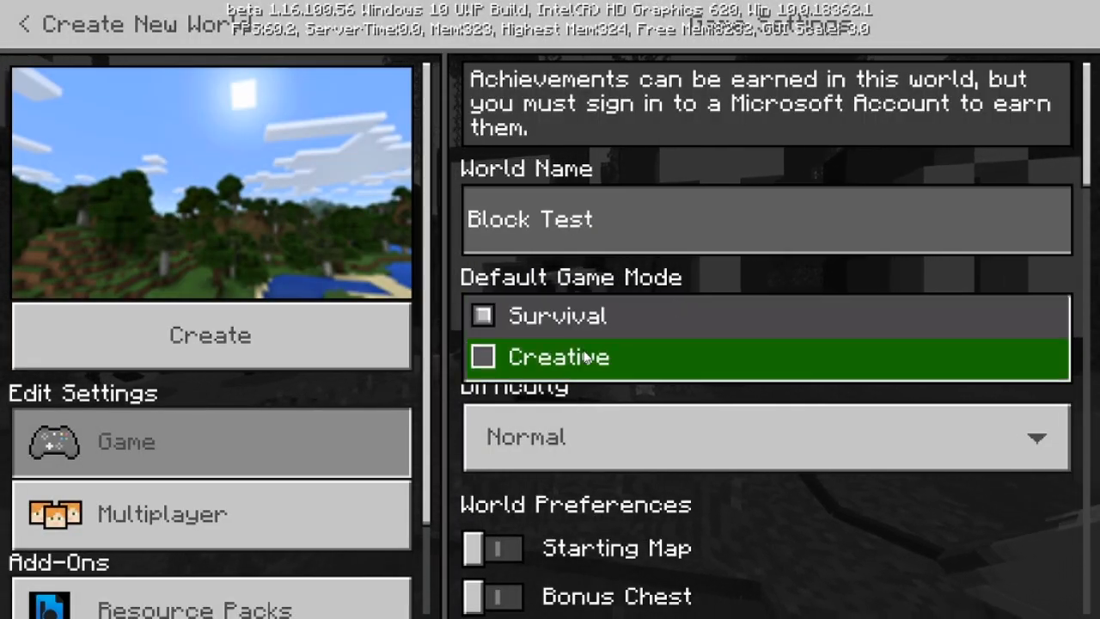
pyautogui.click(586, 357)
# Set the new world's type to Flat
pyautogui.scroll(-4, 769, 350)
pyautogui.scroll(-2, 770, 348)
pyautogui.click(735, 320)
pyautogui.click(657, 342)
# Enable the Next Gameplay Update and Experimental Add-On Features experiments for the new world
pyautogui.scroll(-3, 646, 405)
pyautogui.scroll(-1, 646, 404)
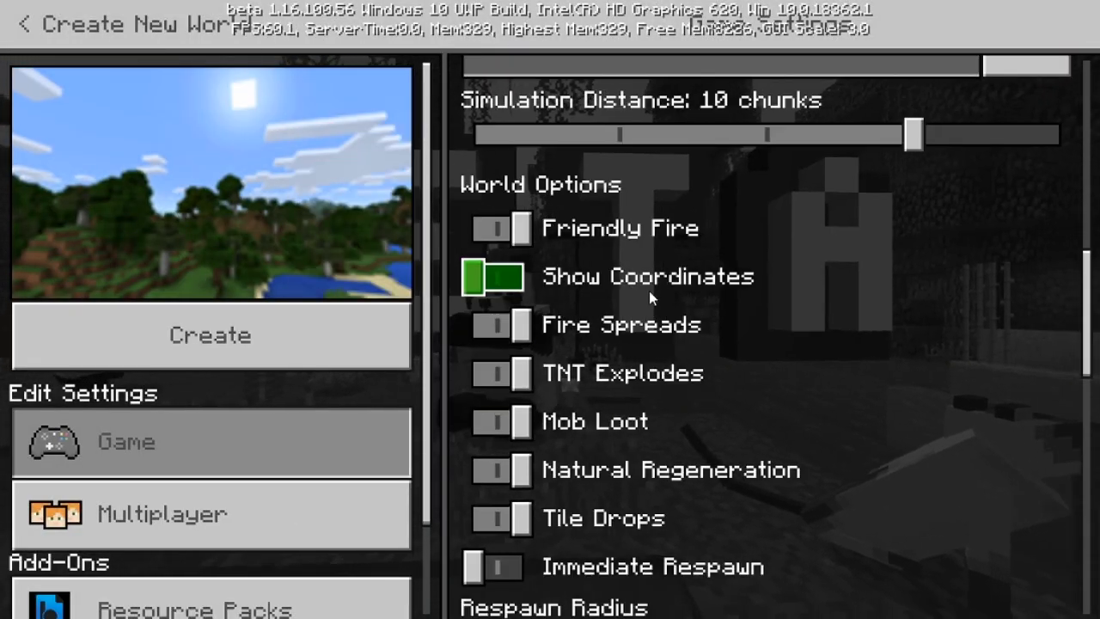
pyautogui.scroll(-5, 649, 291)
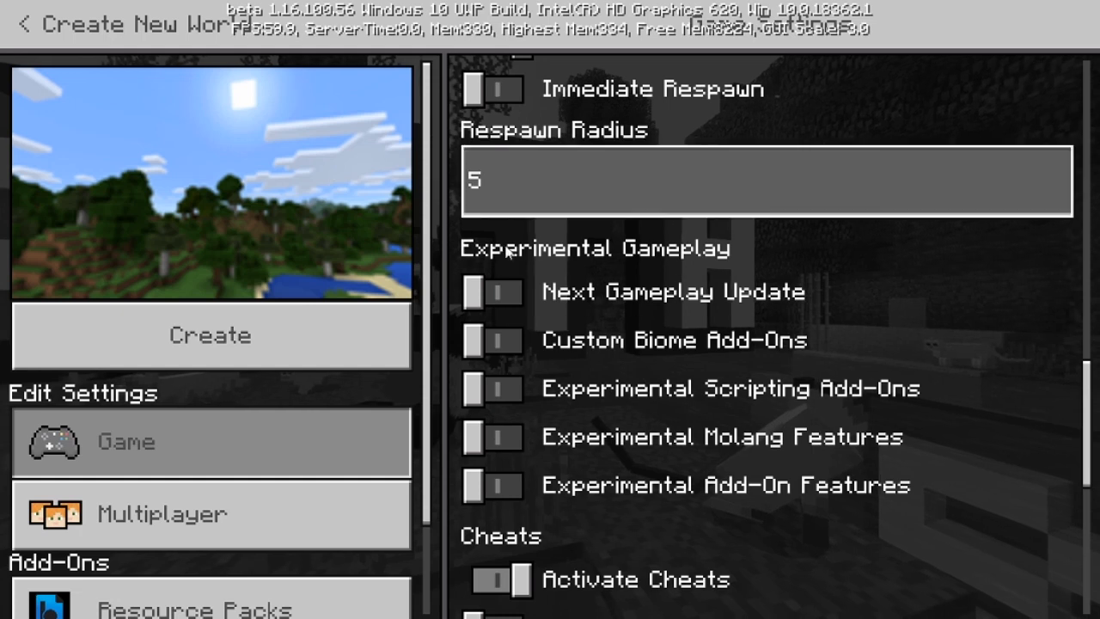
pyautogui.click(547, 293)
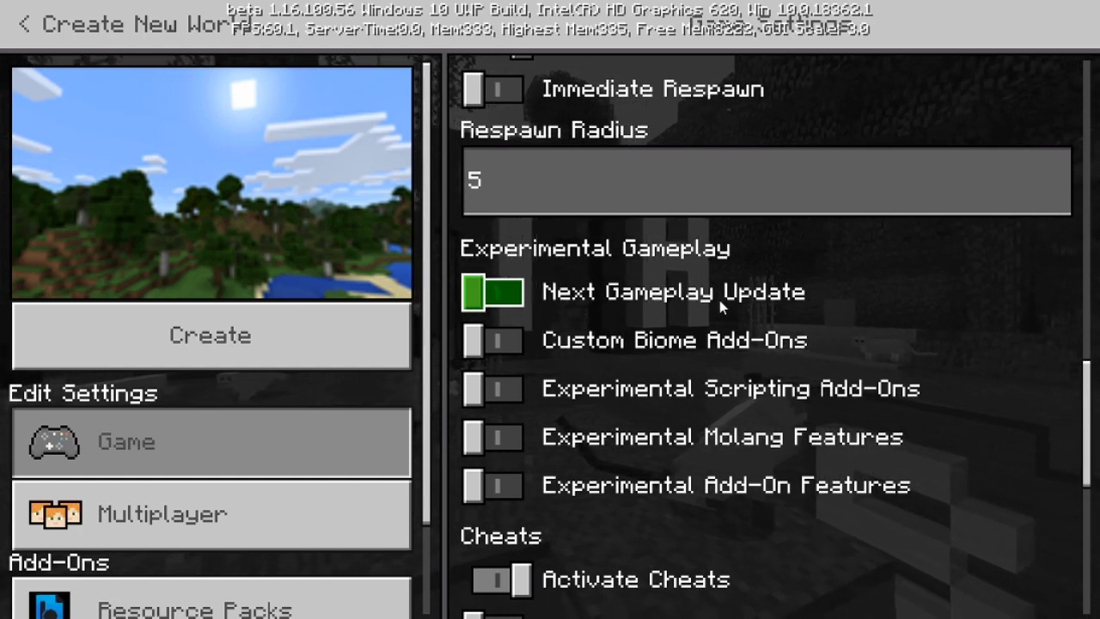
pyautogui.click(667, 301)
pyautogui.click(585, 375)
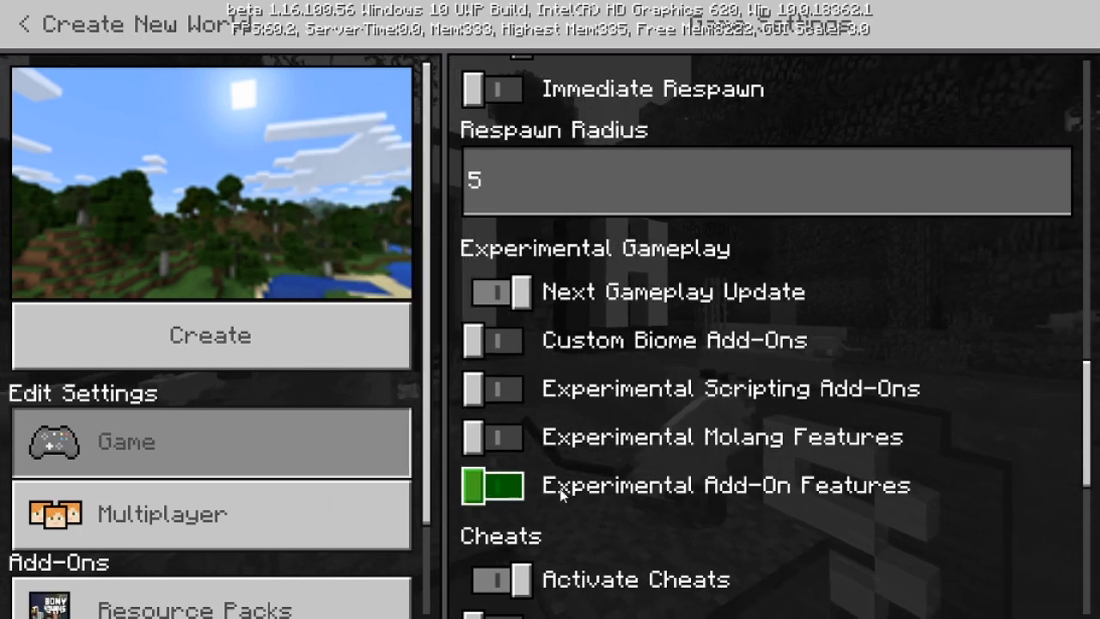
pyautogui.click(752, 487)
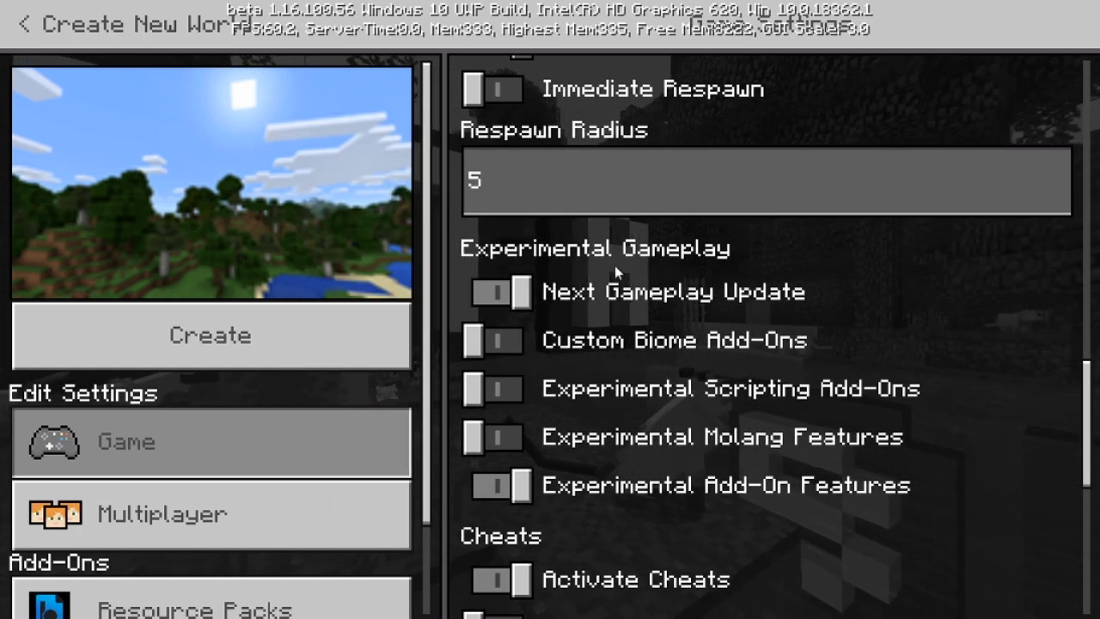
# Turn on Always Day in the new world's cheat settings
pyautogui.scroll(-3, 617, 249)
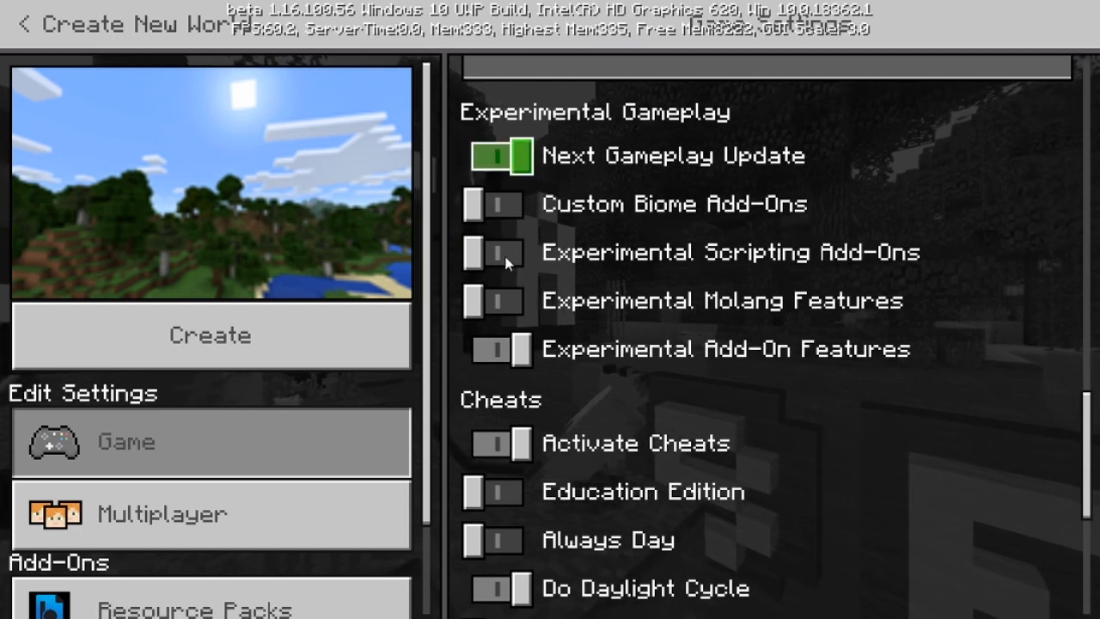
pyautogui.scroll(-5, 641, 248)
pyautogui.click(571, 247)
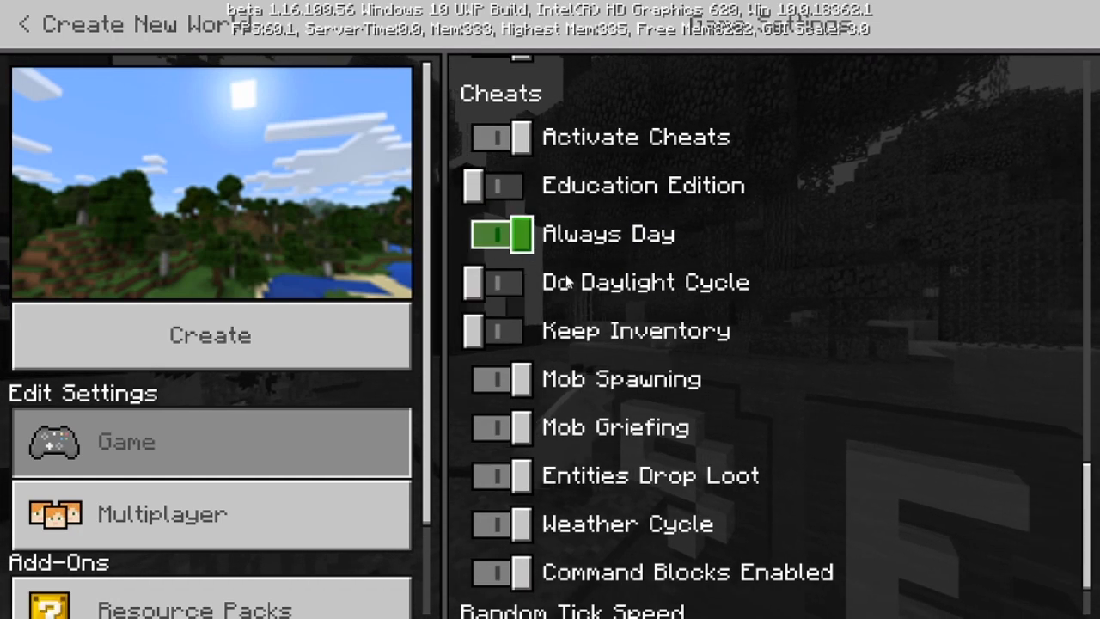
# Activate the Block Tutorial BP behavior pack along with the Block Tutorial RP resource pack, and create the world
pyautogui.scroll(-2, 570, 247)
pyautogui.click(318, 494)
pyautogui.scroll(-2, 310, 524)
pyautogui.click(280, 577)
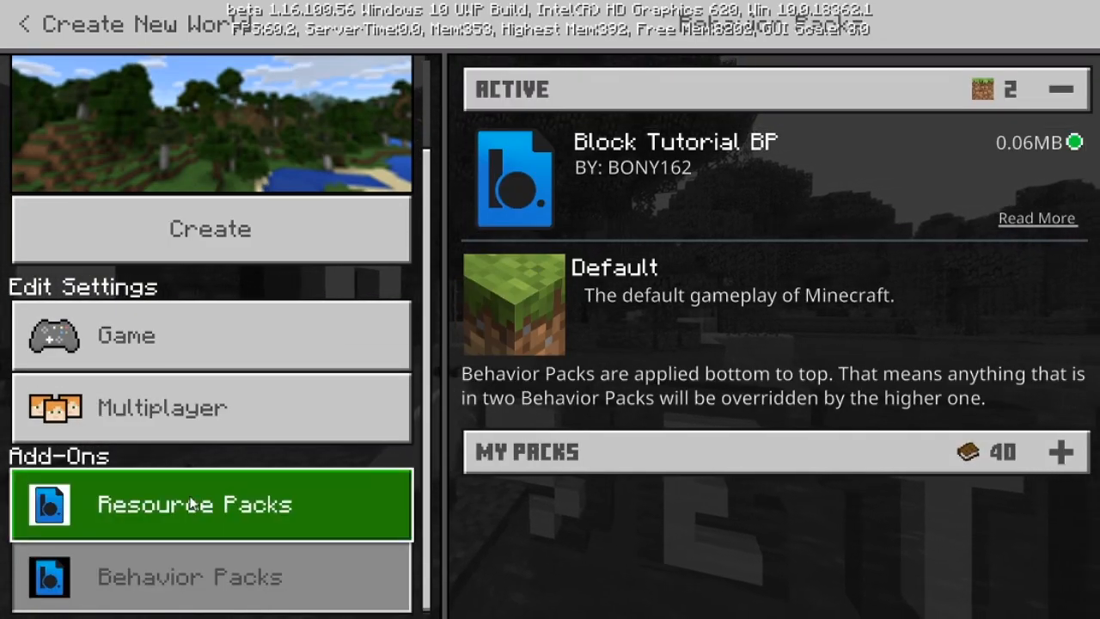
pyautogui.click(193, 504)
pyautogui.click(538, 161)
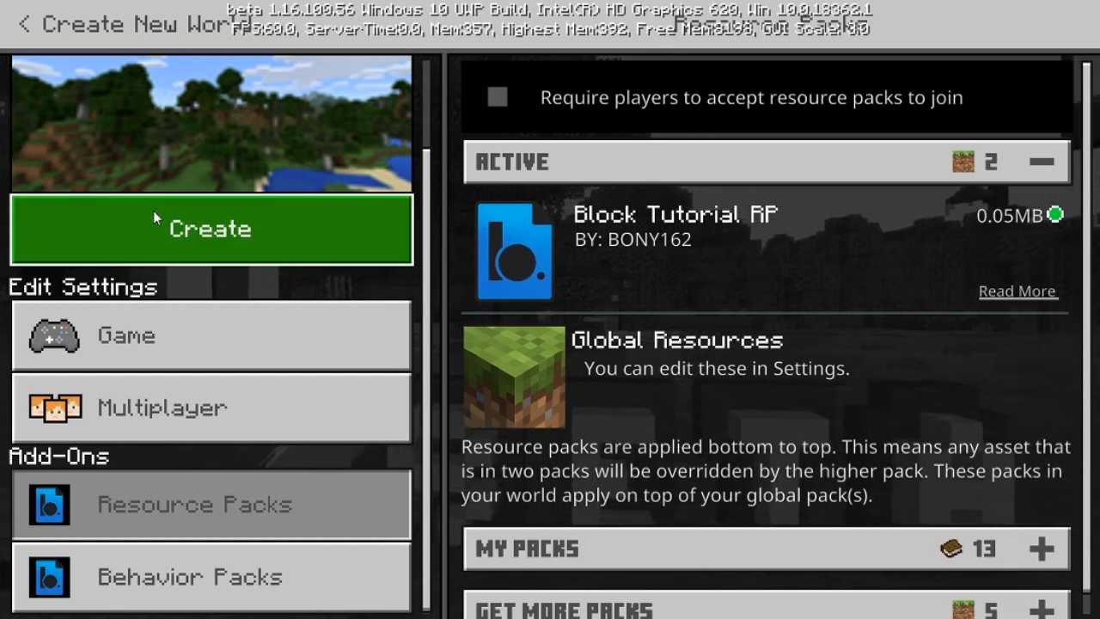
pyautogui.click(154, 215)
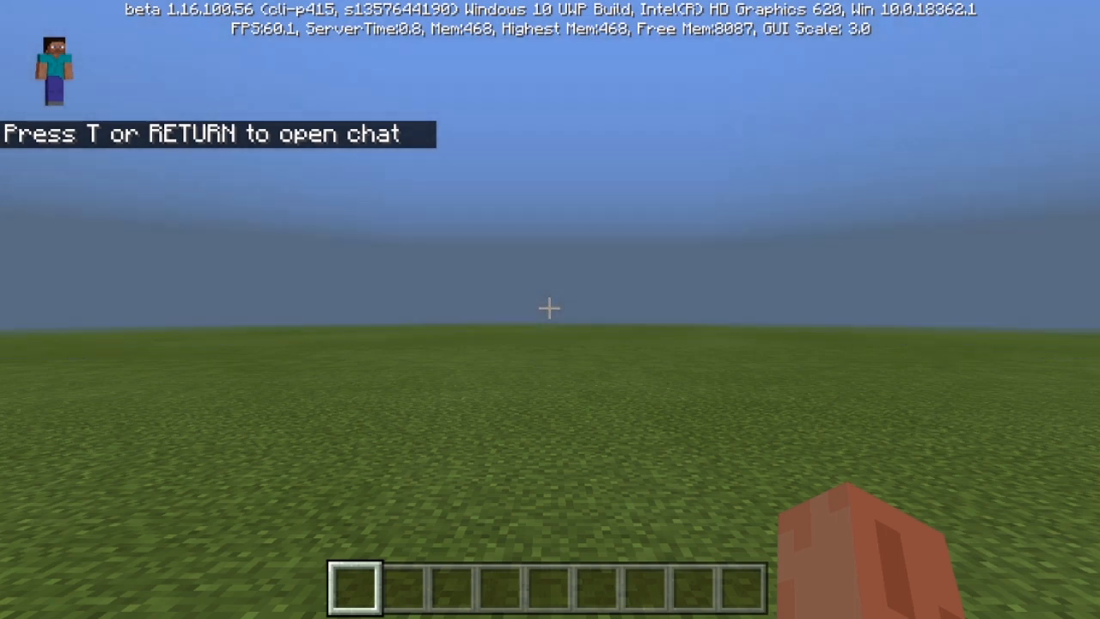
# Run /give @s tut:table to get the custom table block
pyautogui.press('/')
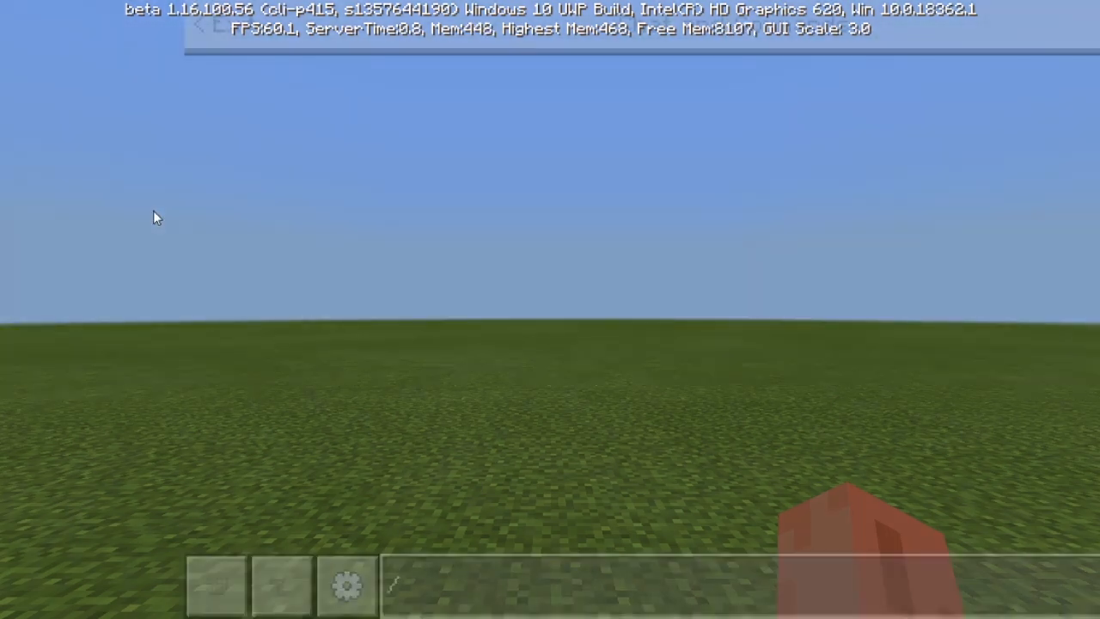
pyautogui.write('give @s ')
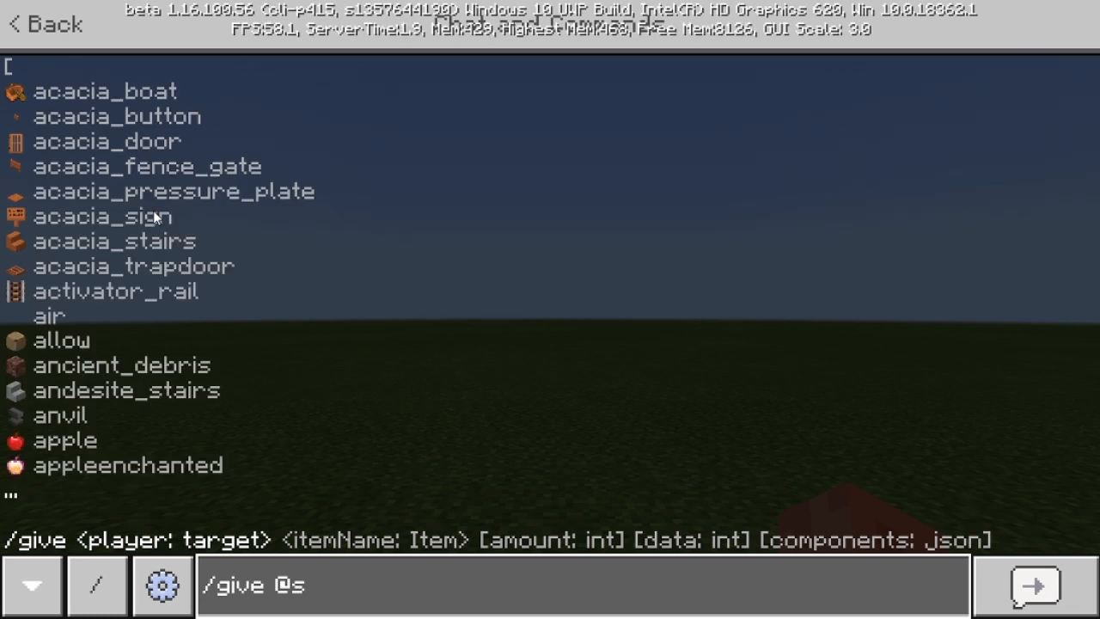
pyautogui.write('tut')
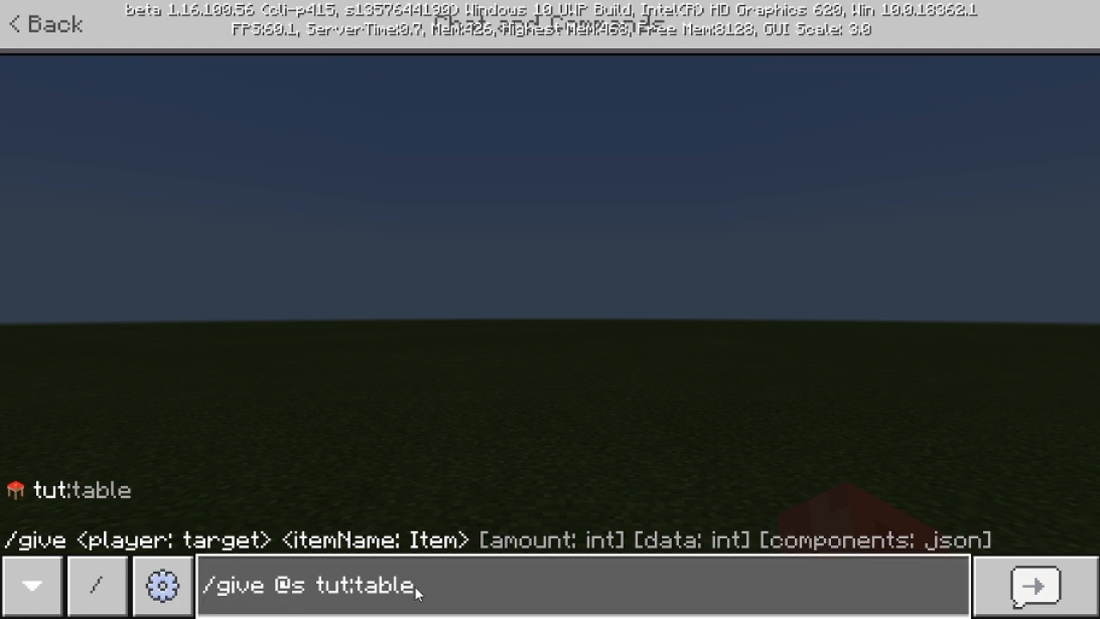
pyautogui.write(':table')
pyautogui.press('Return')
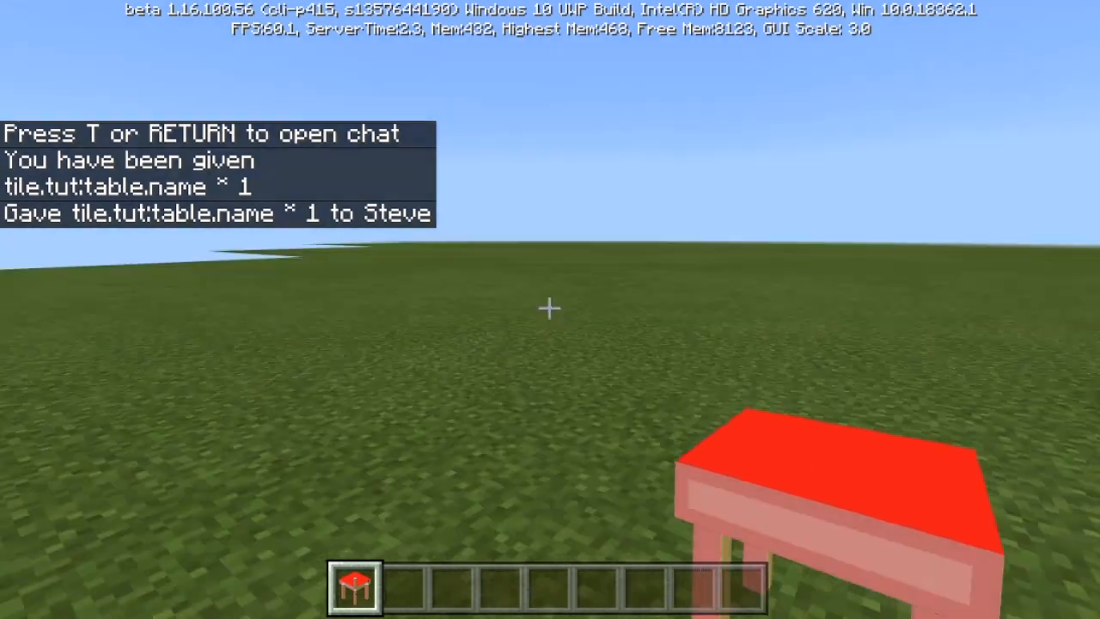
# Examine the held table from the third-person camera views and return to first person
pyautogui.press('F5')
pyautogui.press('F5')
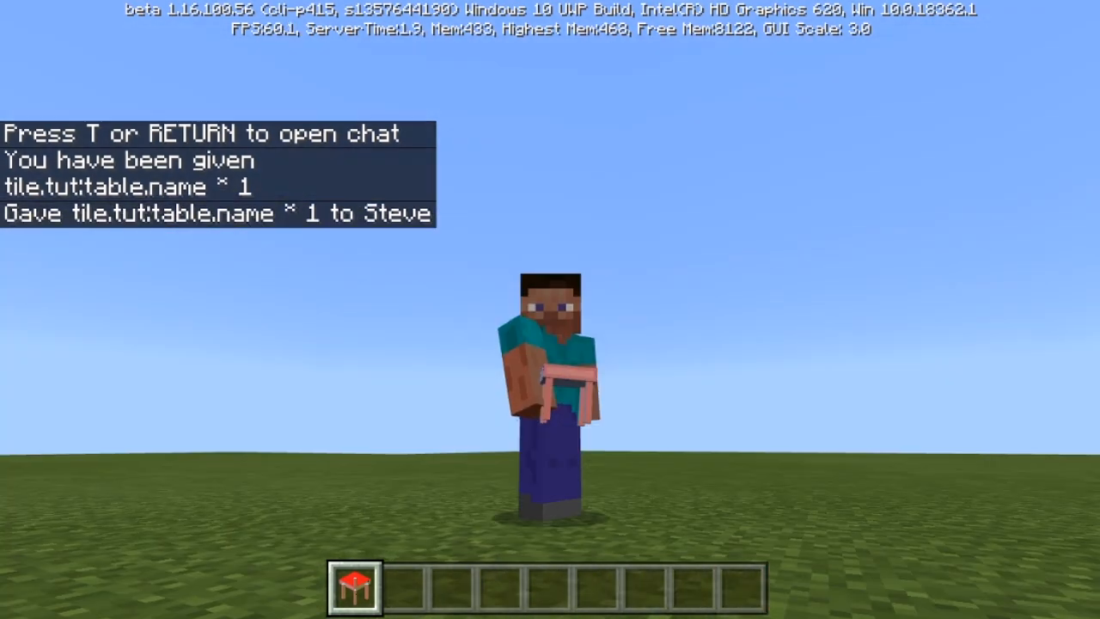
pyautogui.press('F5')
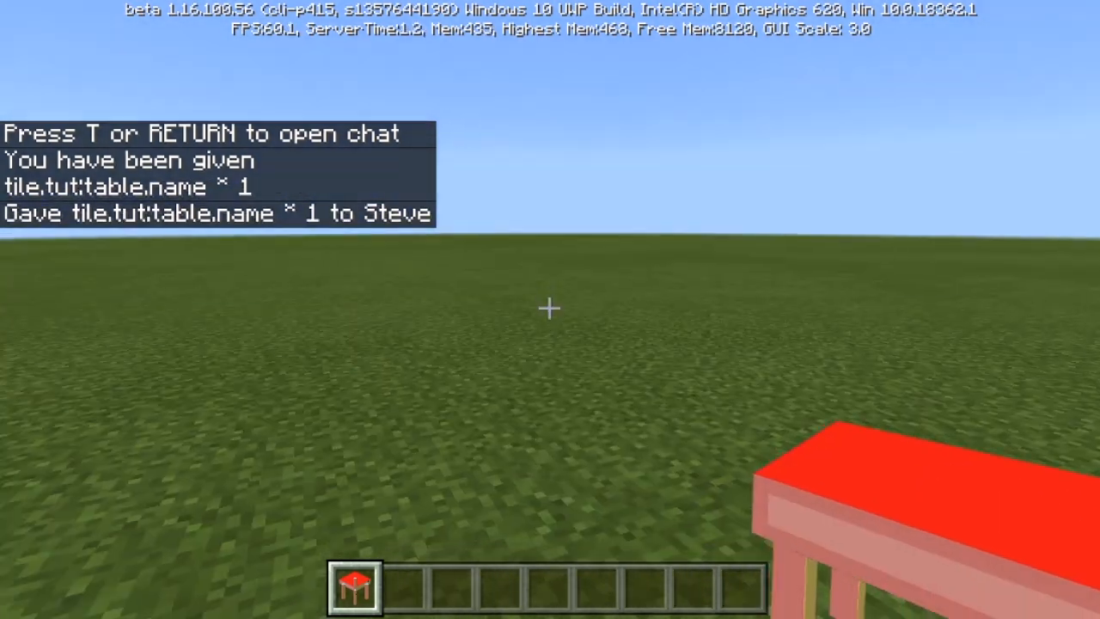
pyautogui.press('F5')
pyautogui.press('F5')
pyautogui.press('F5')
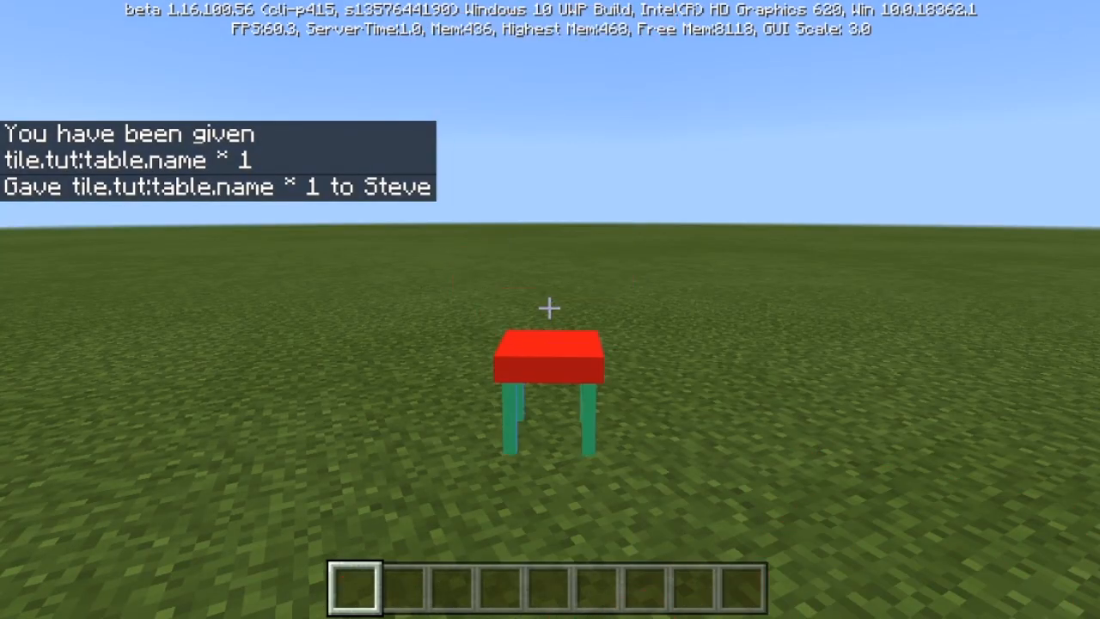
# Place the table block on the grass and break it several times to test its model and break particles
pyautogui.press('w')
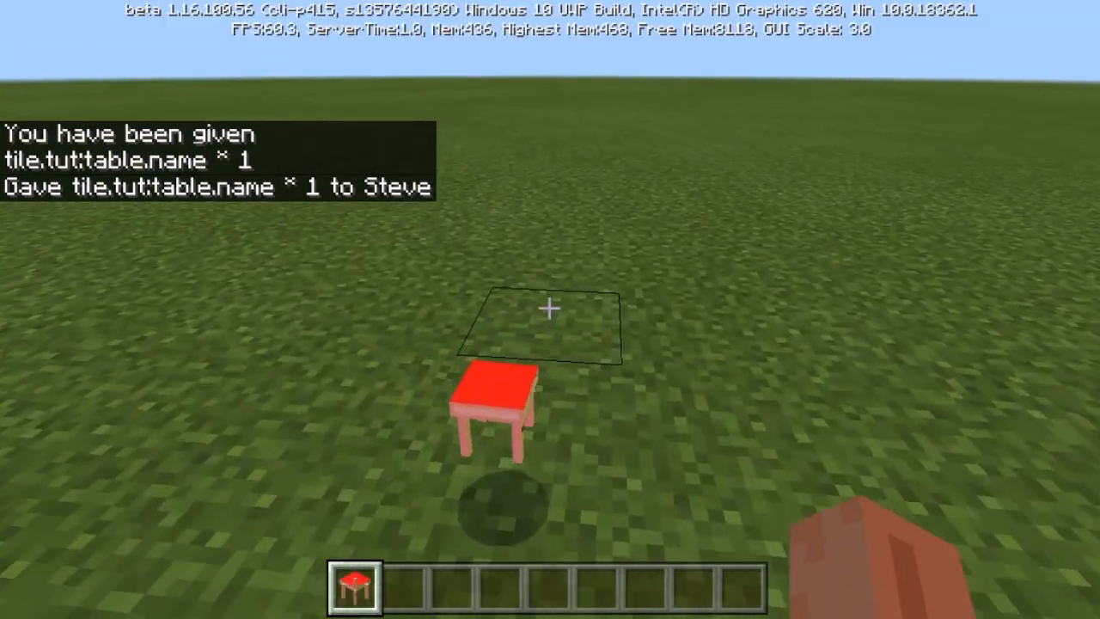
pyautogui.rightClick(550, 308)
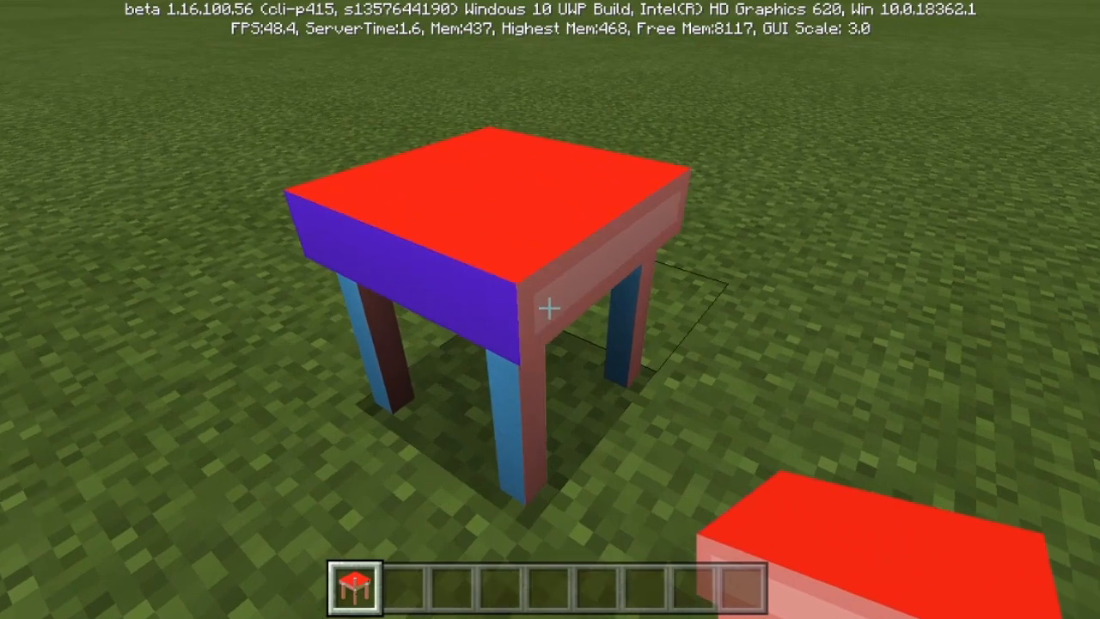
pyautogui.click(550, 307)
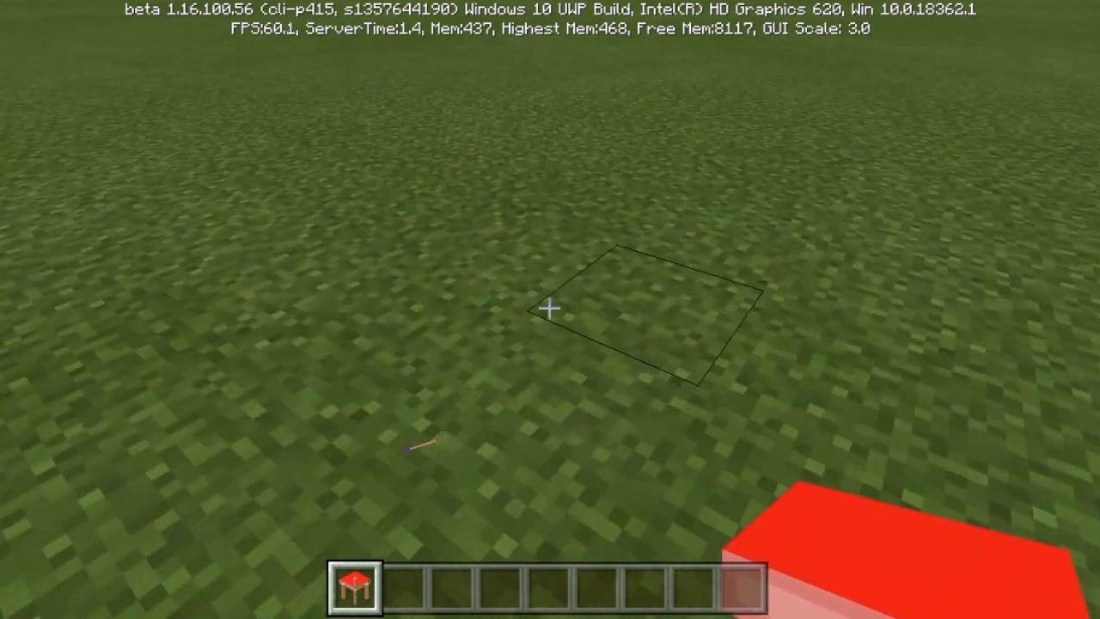
pyautogui.rightClick(550, 308)
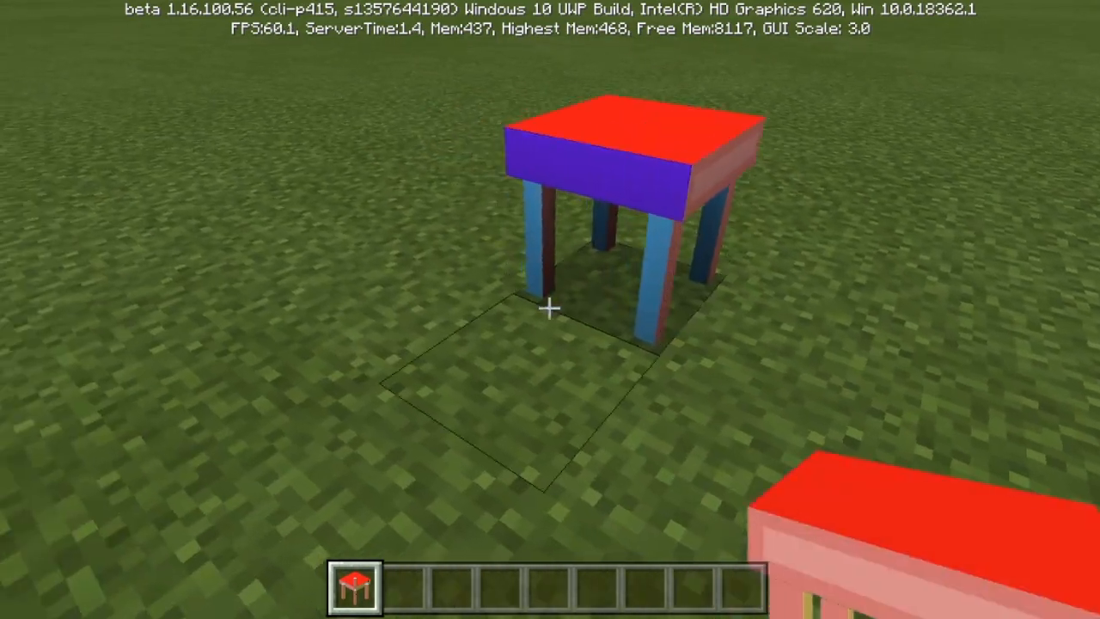
pyautogui.click(549, 307)
pyautogui.rightClick(550, 308)
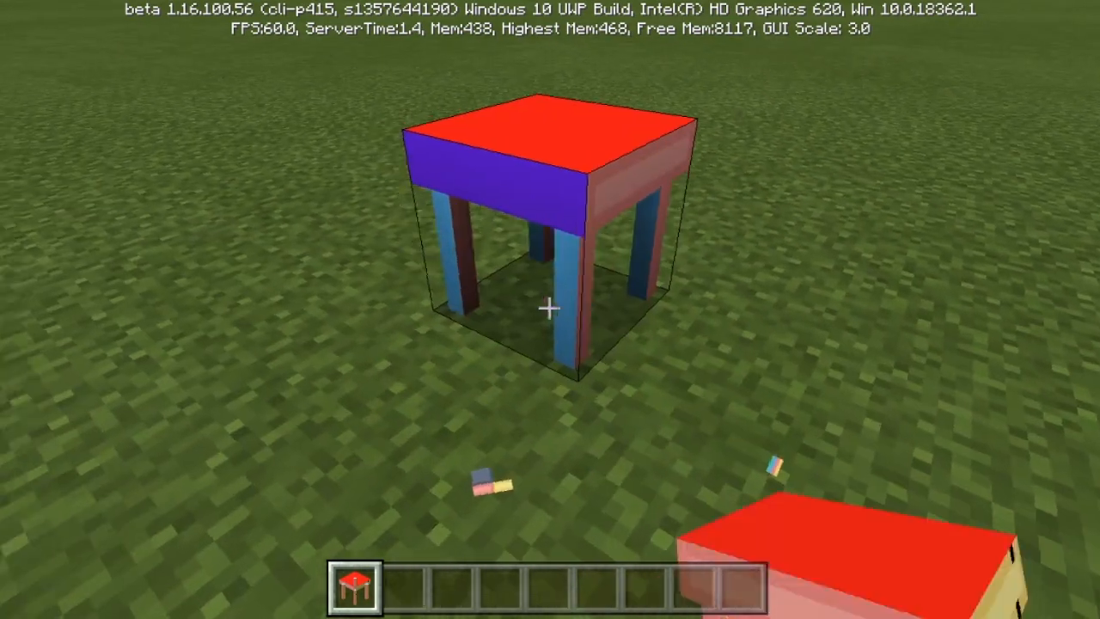
pyautogui.click(550, 307)
pyautogui.rightClick(550, 307)
pyautogui.click(549, 308)
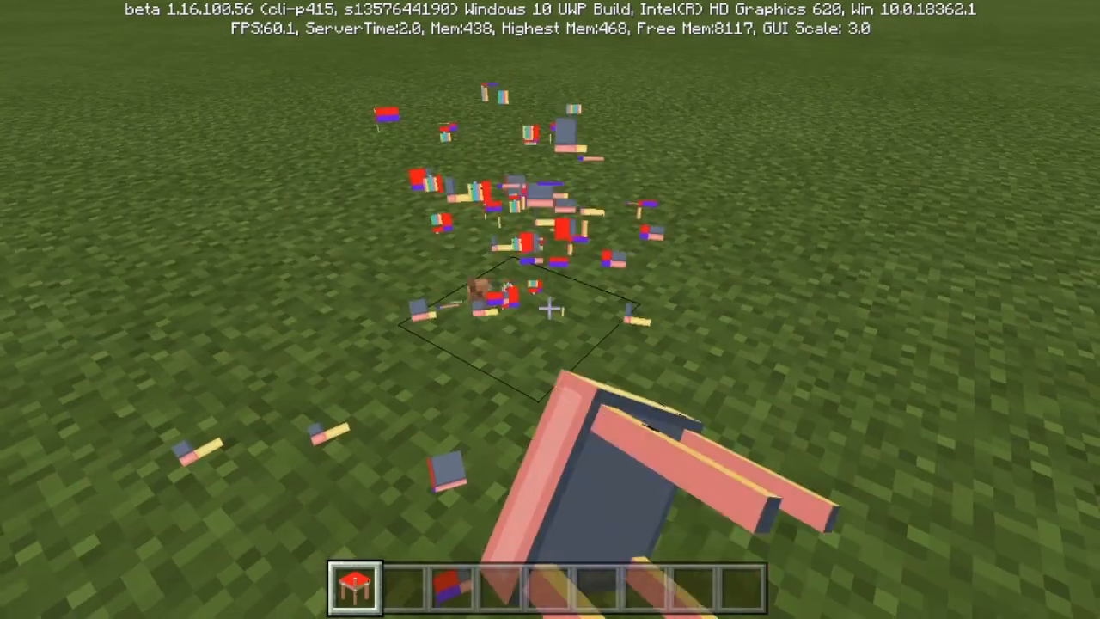
# Check the name shown for the table item in the inventory, and leave the game view
pyautogui.press('e')
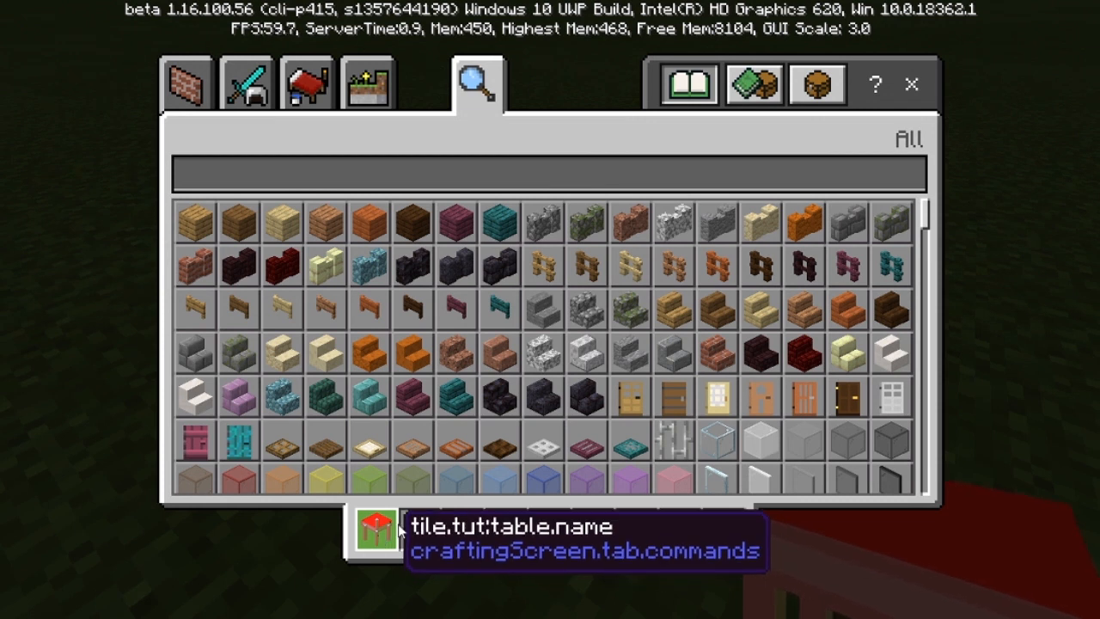
pyautogui.press('e')
pyautogui.press('Escape')
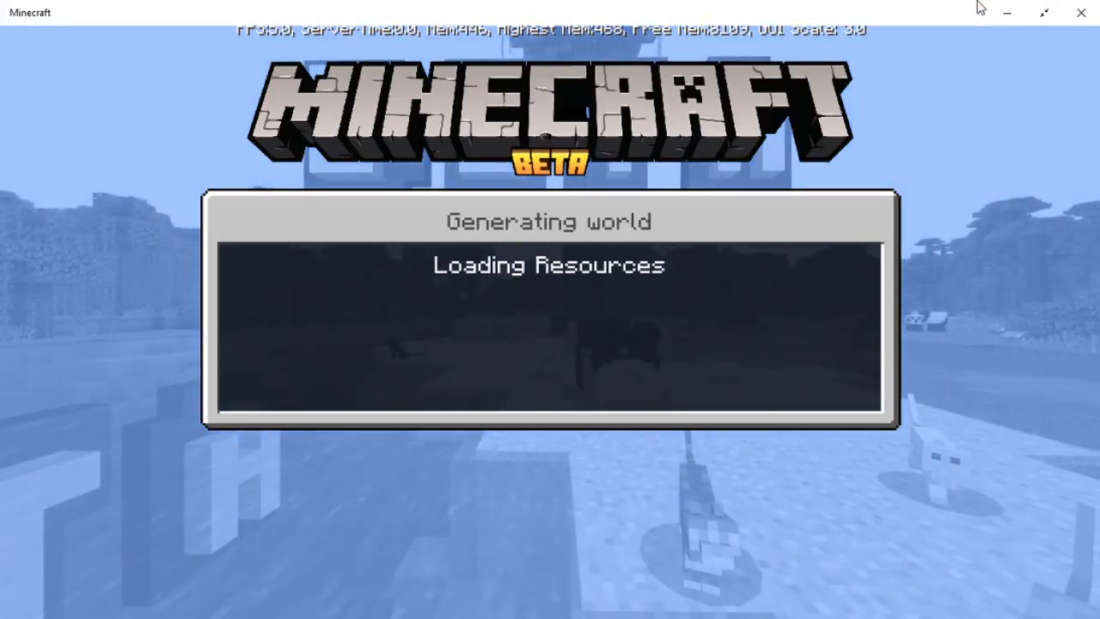
# Minimize Minecraft and MCBESwitcher, return to bridge. and close table.json and terrain_texture.json
pyautogui.click(1009, 7)
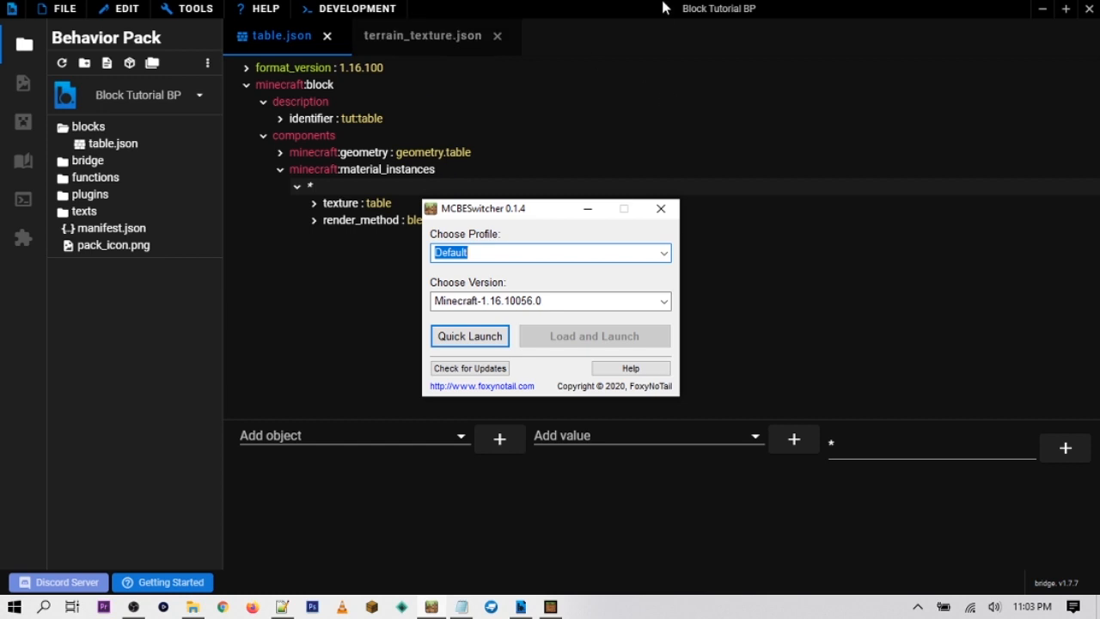
pyautogui.click(587, 208)
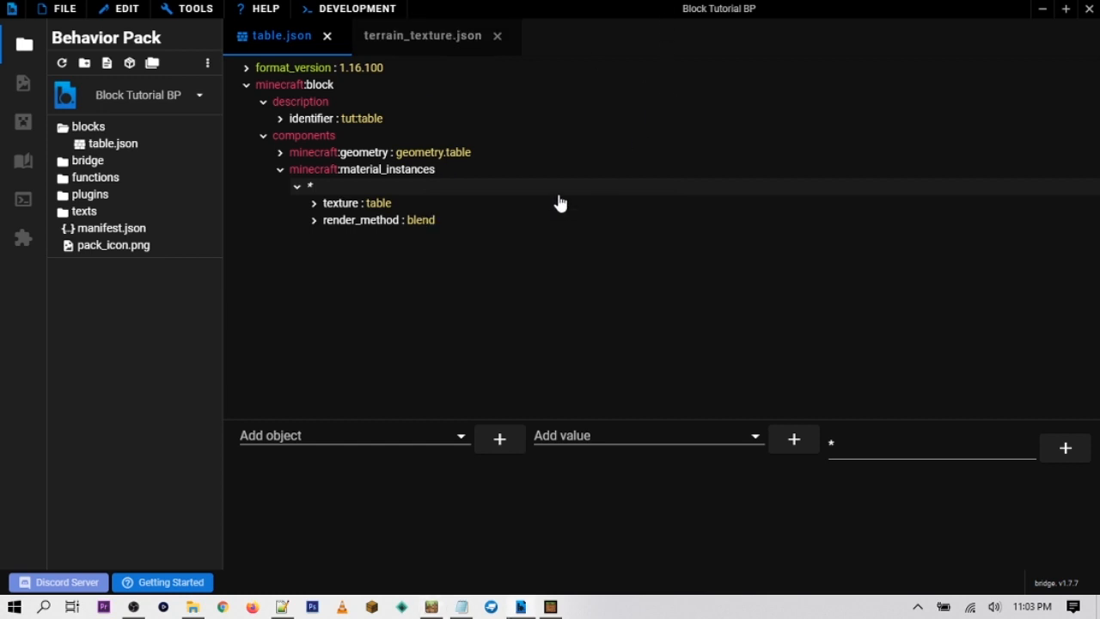
pyautogui.click(326, 36)
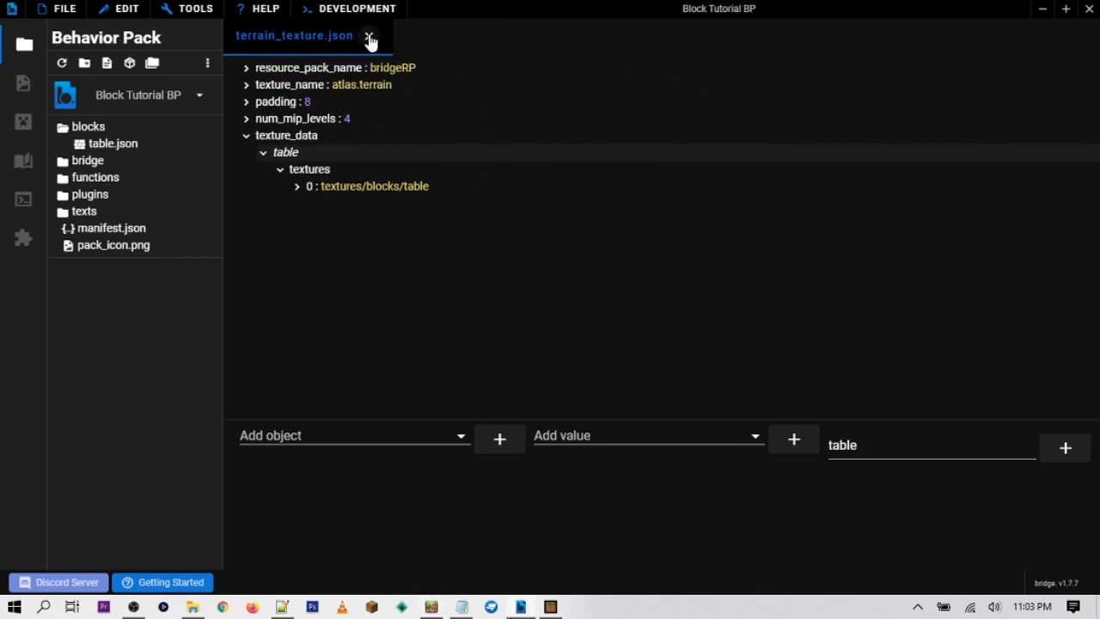
pyautogui.click(368, 38)
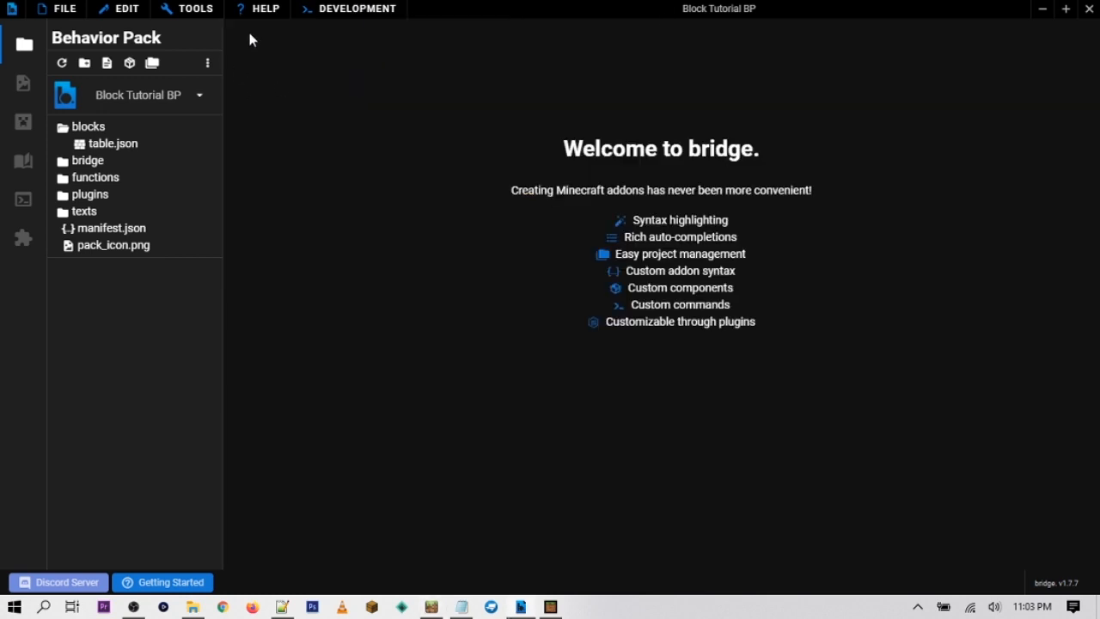
# Open the resource pack's blocks.json and add an object for the tut:table block
pyautogui.click(23, 83)
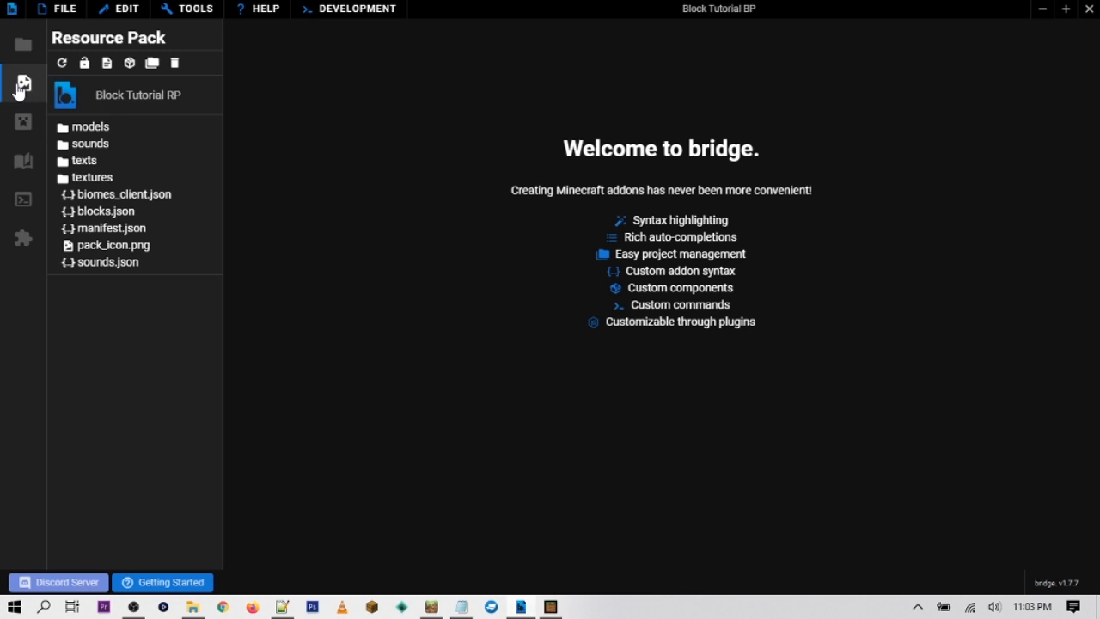
pyautogui.click(99, 217)
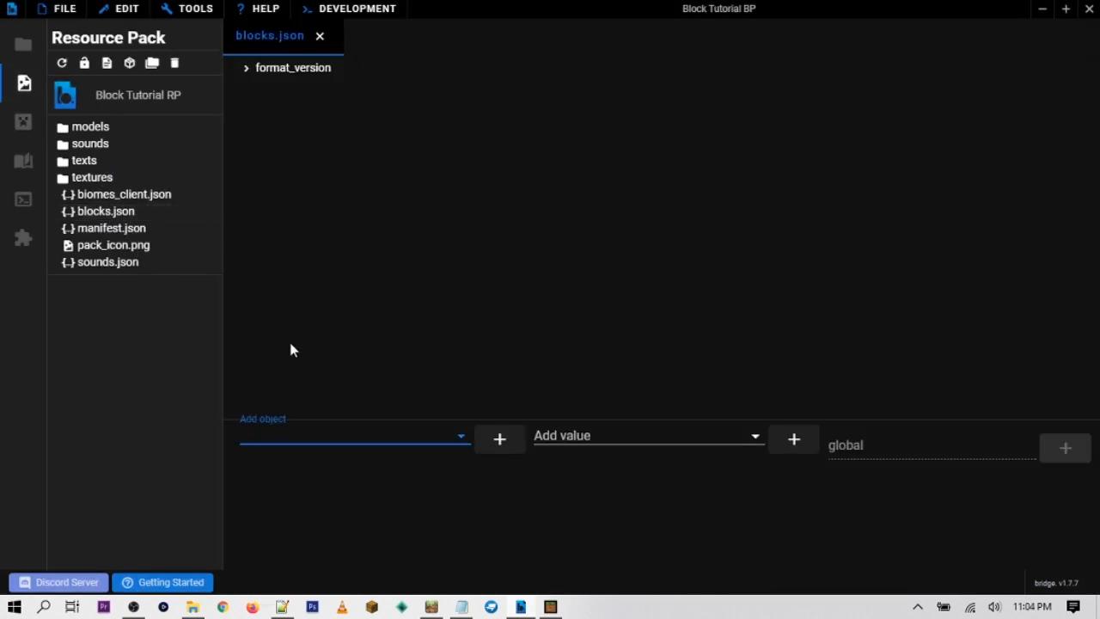
pyautogui.click(292, 436)
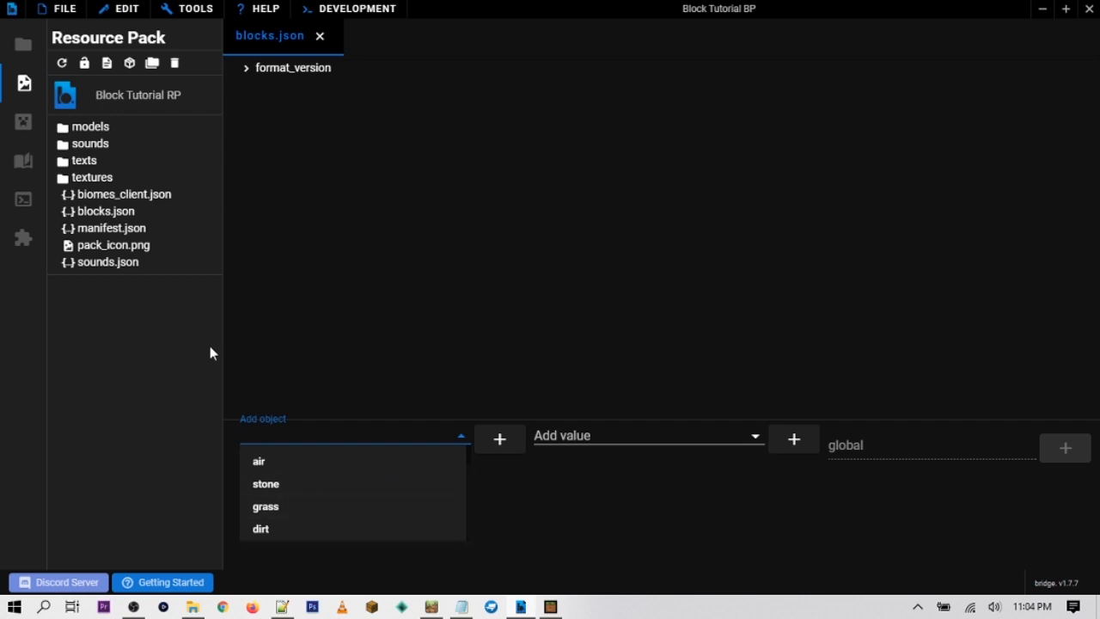
pyautogui.write('tut')
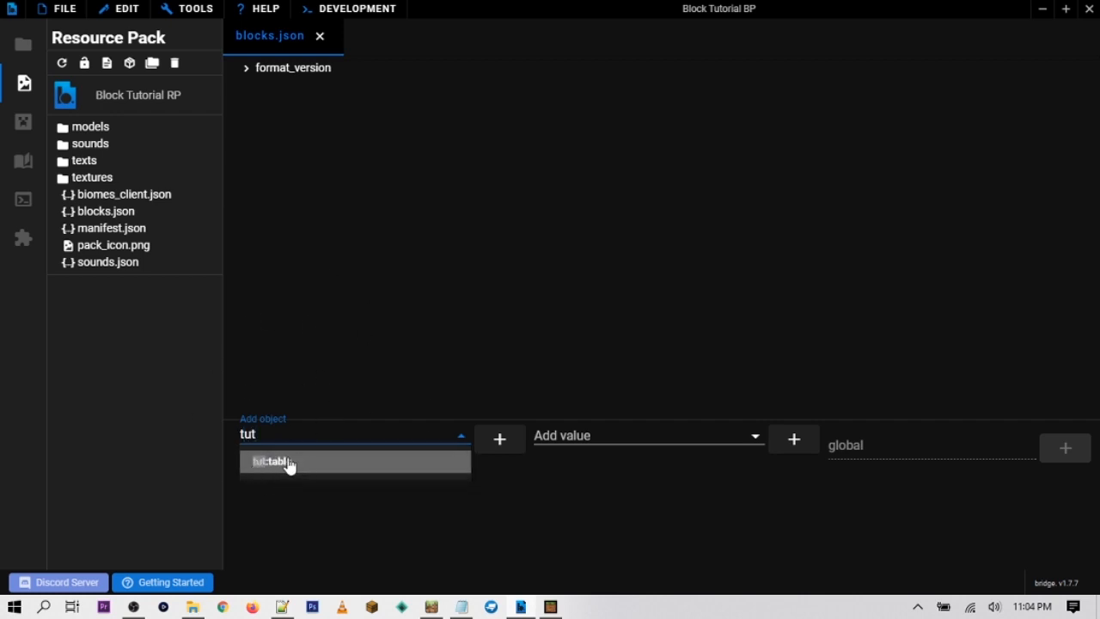
pyautogui.click(290, 464)
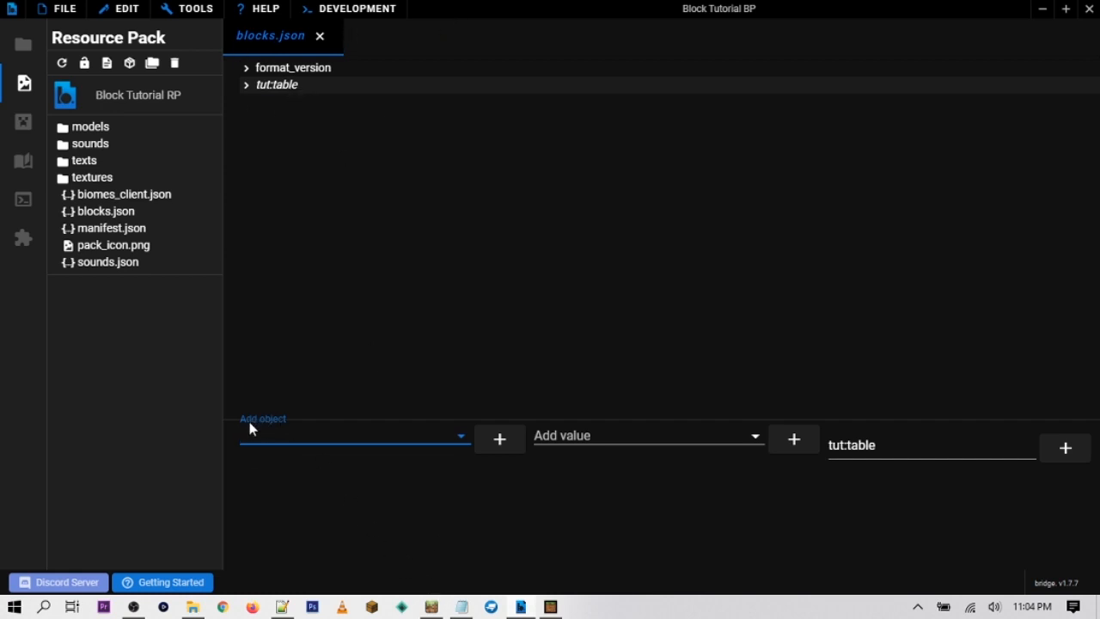
# Give tut:table a sound property set to glass, and save and close blocks.json
pyautogui.click(266, 452)
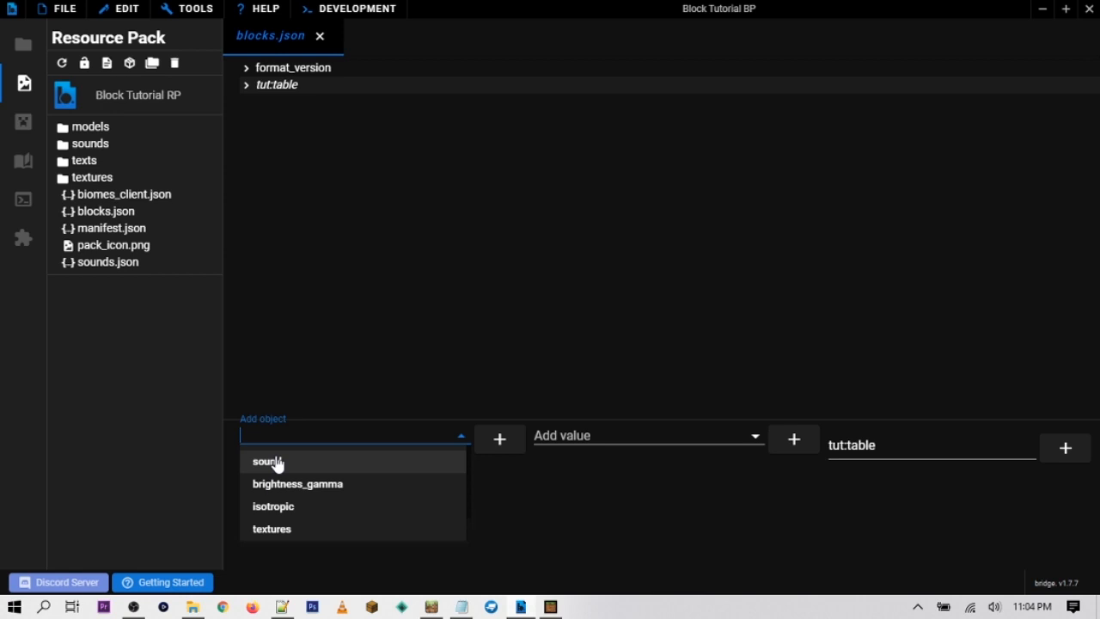
pyautogui.click(274, 464)
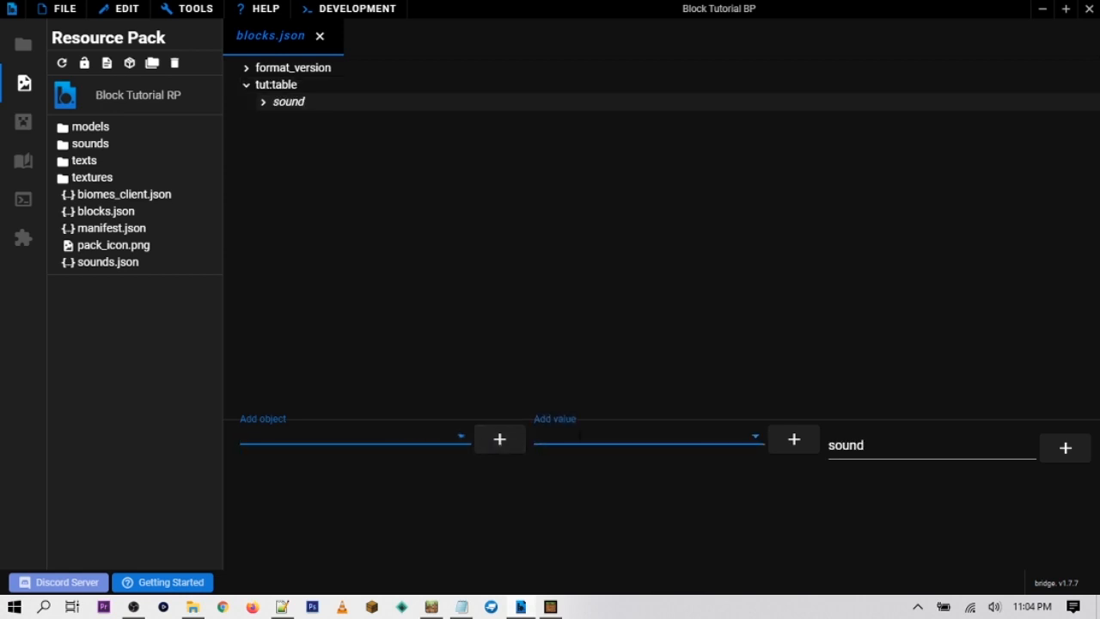
pyautogui.click(580, 435)
pyautogui.scroll(-2, 603, 481)
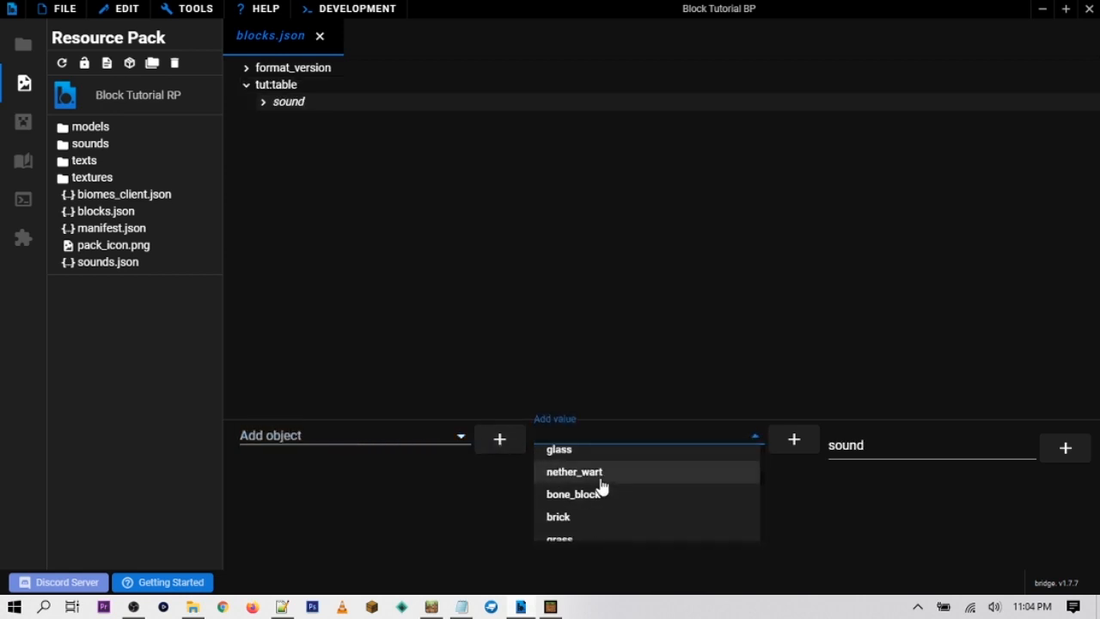
pyautogui.scroll(-2, 603, 486)
pyautogui.scroll(-2, 603, 486)
pyautogui.scroll(-3, 602, 486)
pyautogui.write('gl')
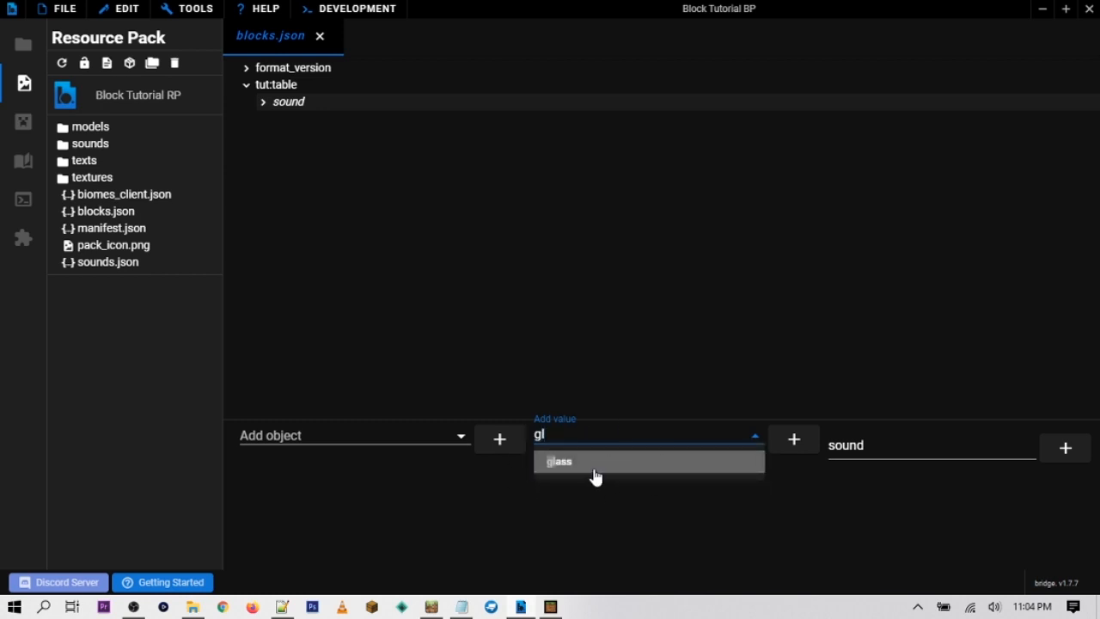
pyautogui.click(593, 469)
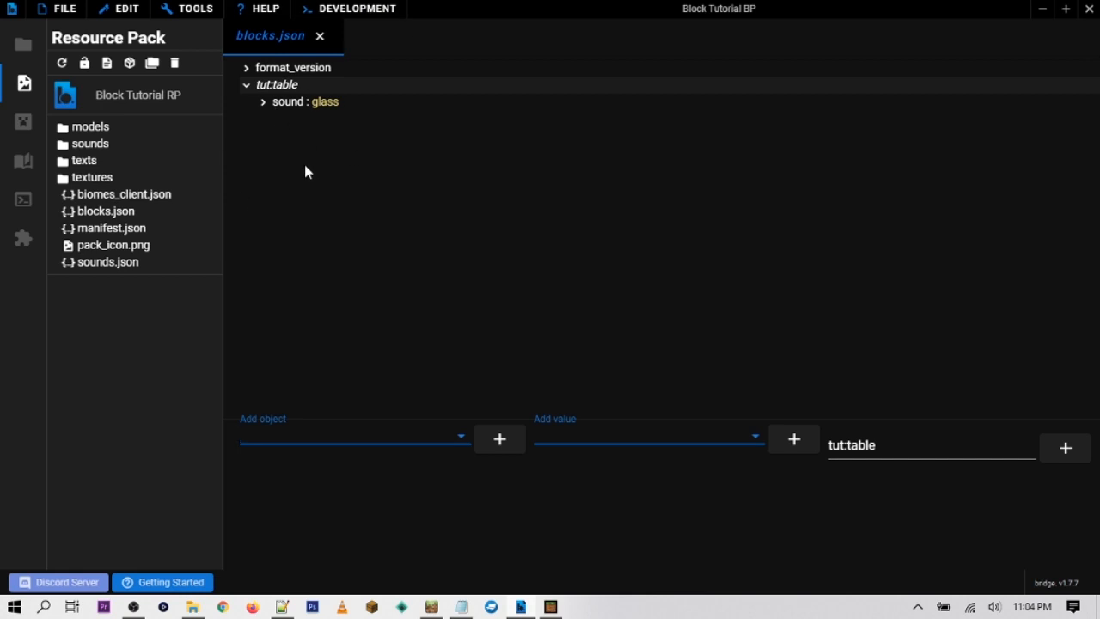
pyautogui.hotkey('ctrl', 's')
pyautogui.click(319, 38)
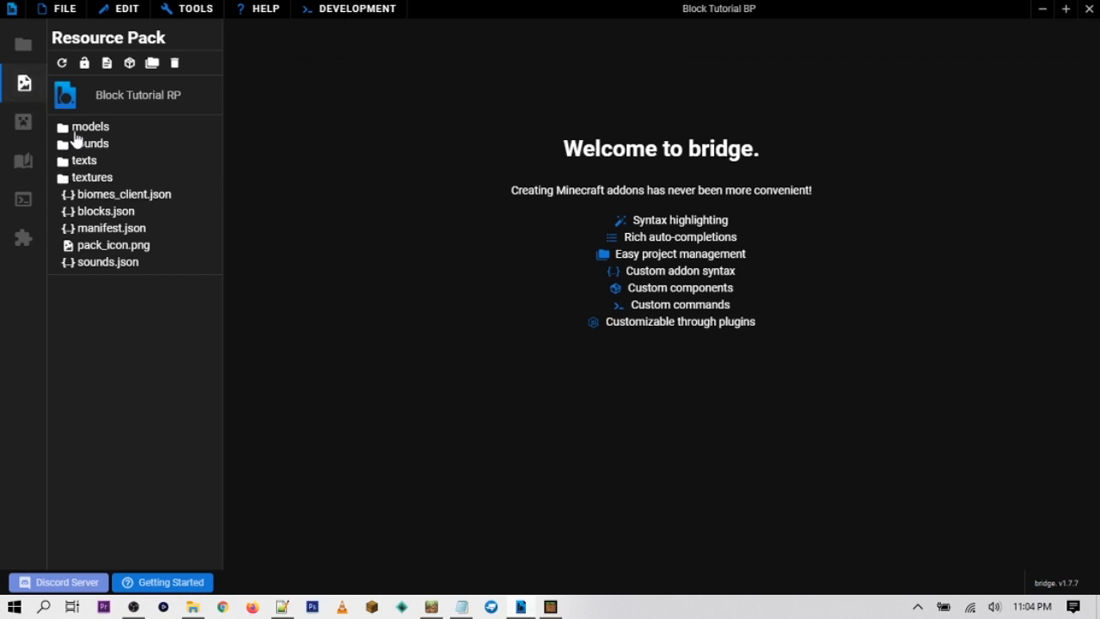
# Add the line tile.tut:table.name=Table to the resource pack's en_US.lang, and save and close the file
pyautogui.click(85, 162)
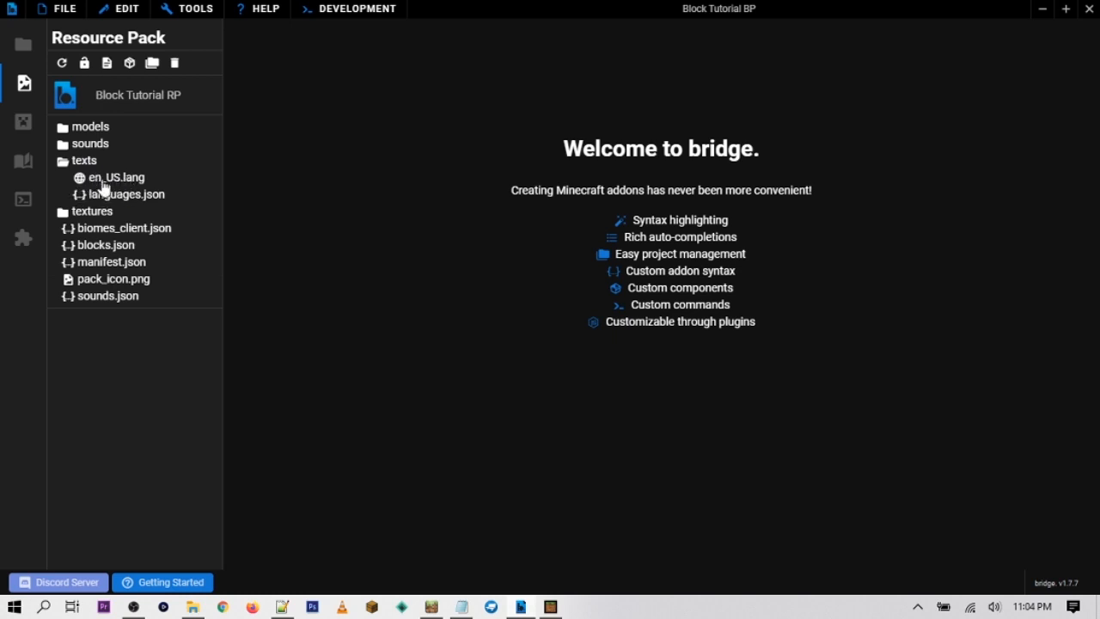
pyautogui.click(88, 182)
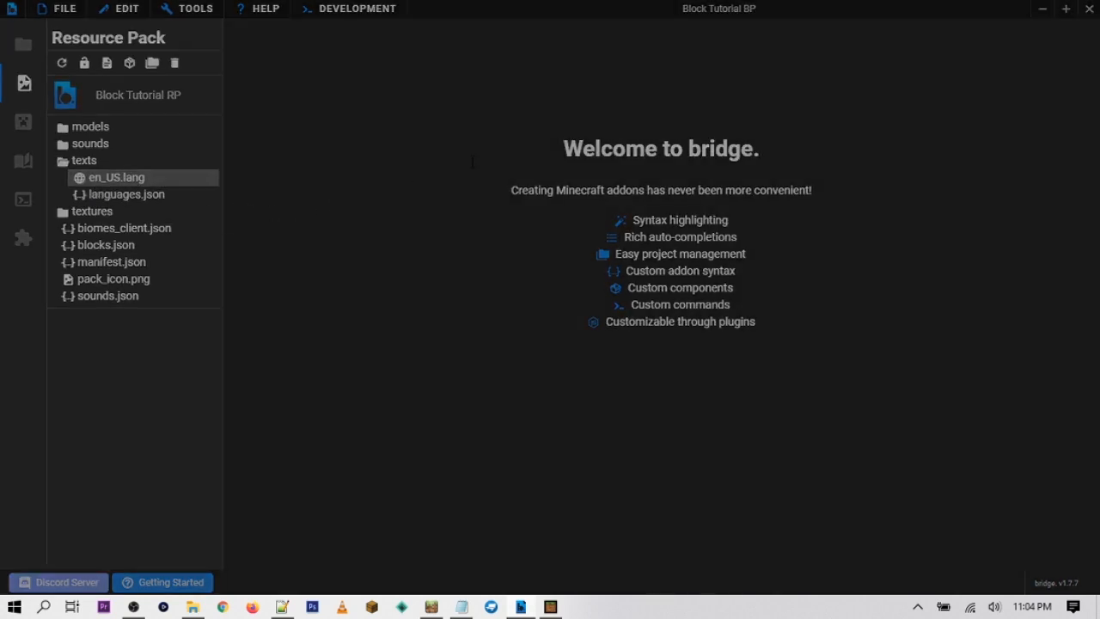
pyautogui.click(500, 115)
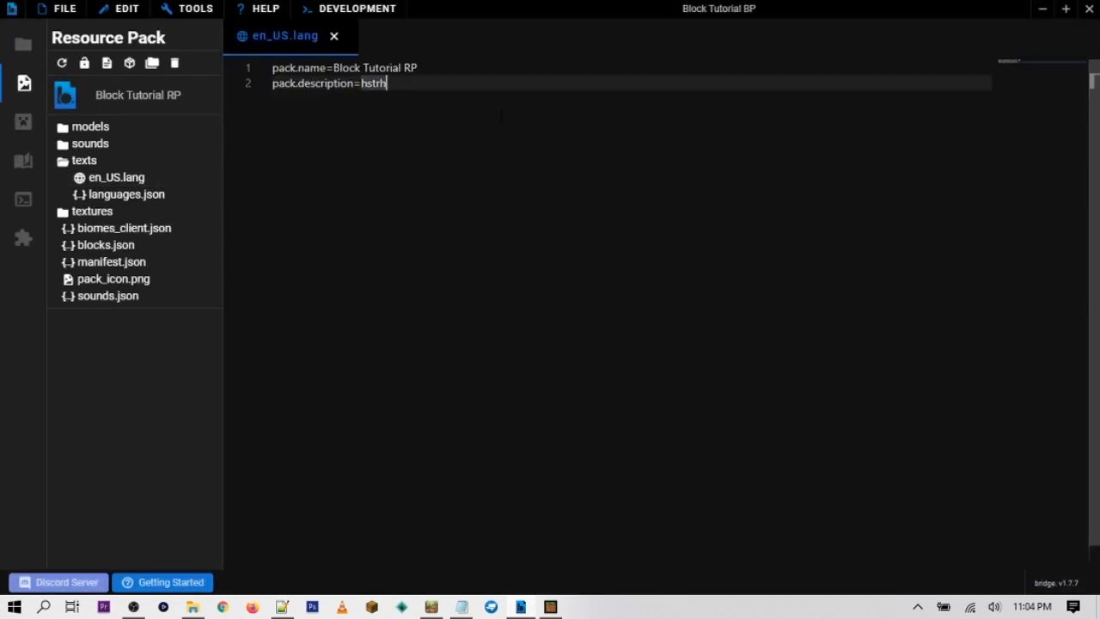
pyautogui.press('Return')
pyautogui.write('ti')
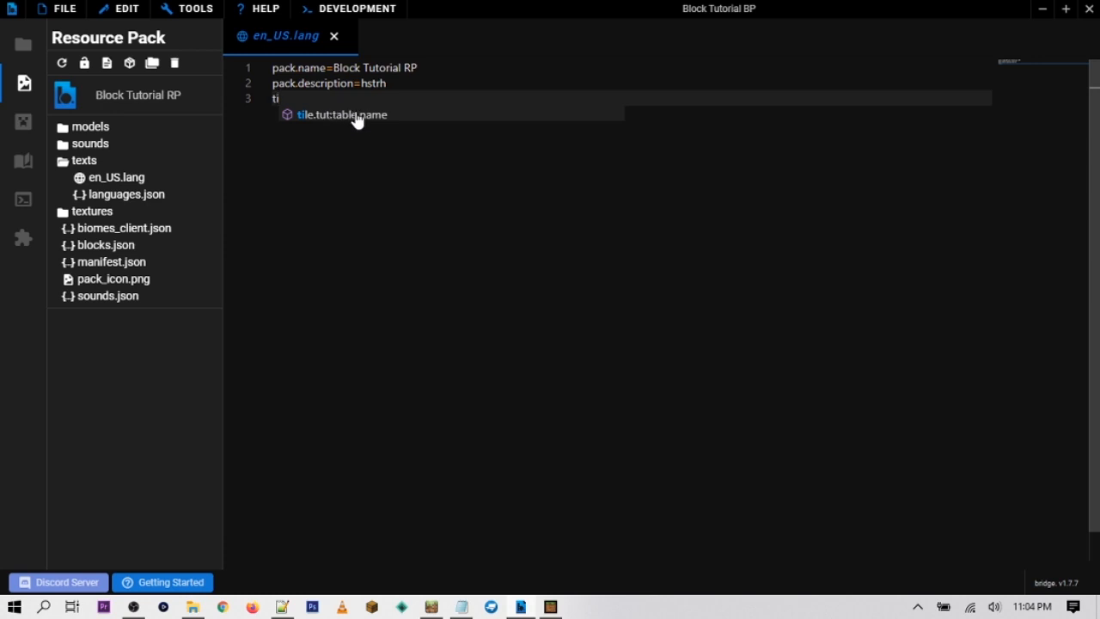
pyautogui.press('Return')
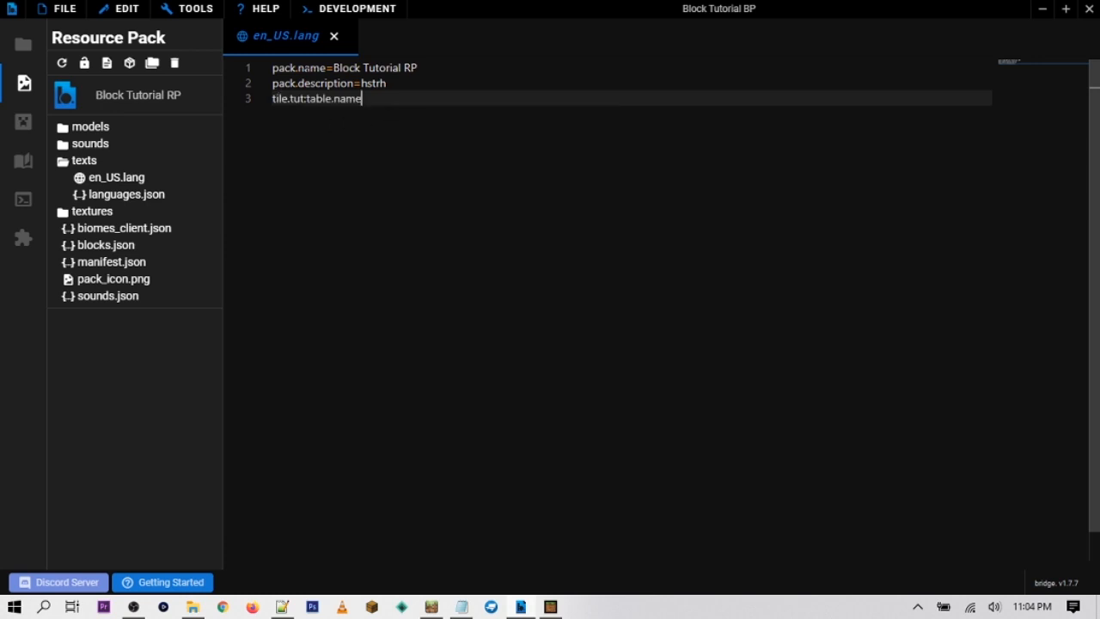
pyautogui.write('=')
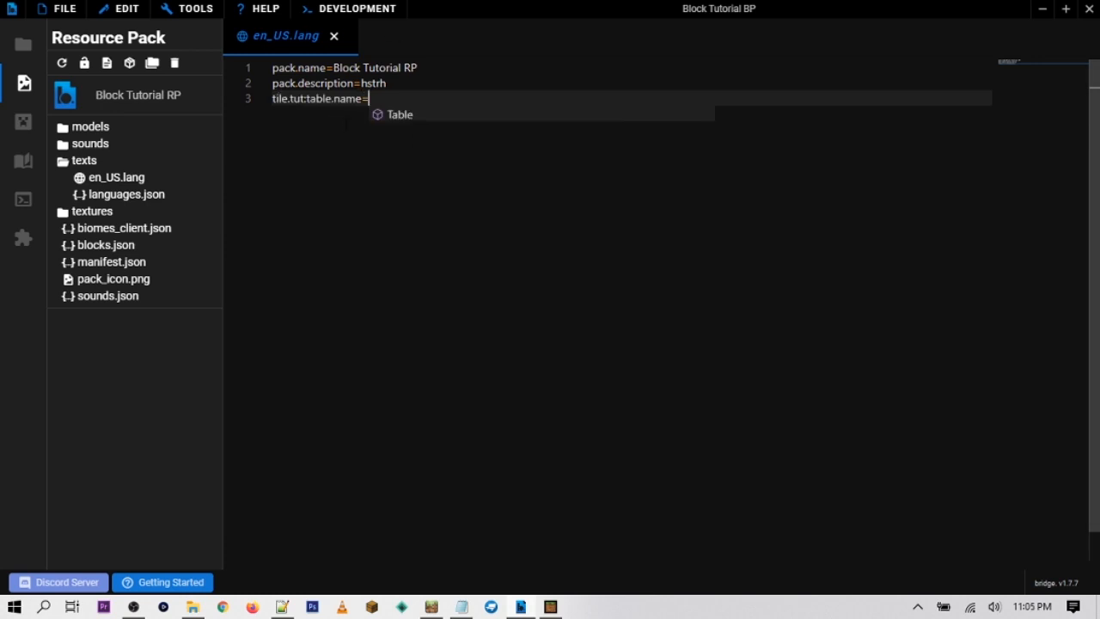
pyautogui.write('Table')
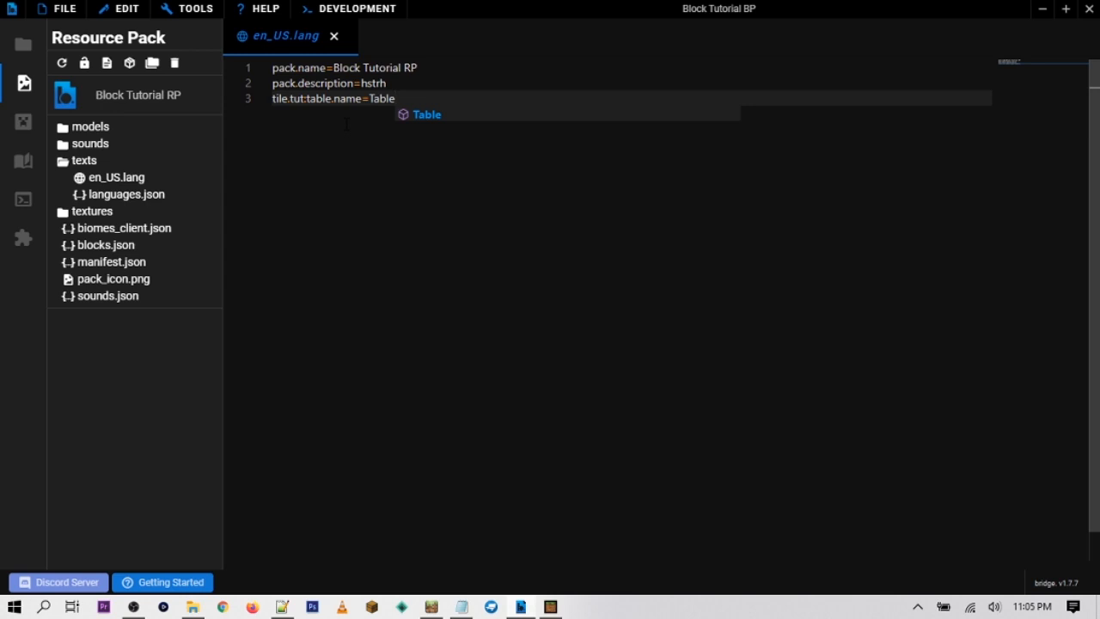
pyautogui.hotkey('ctrl', 's')
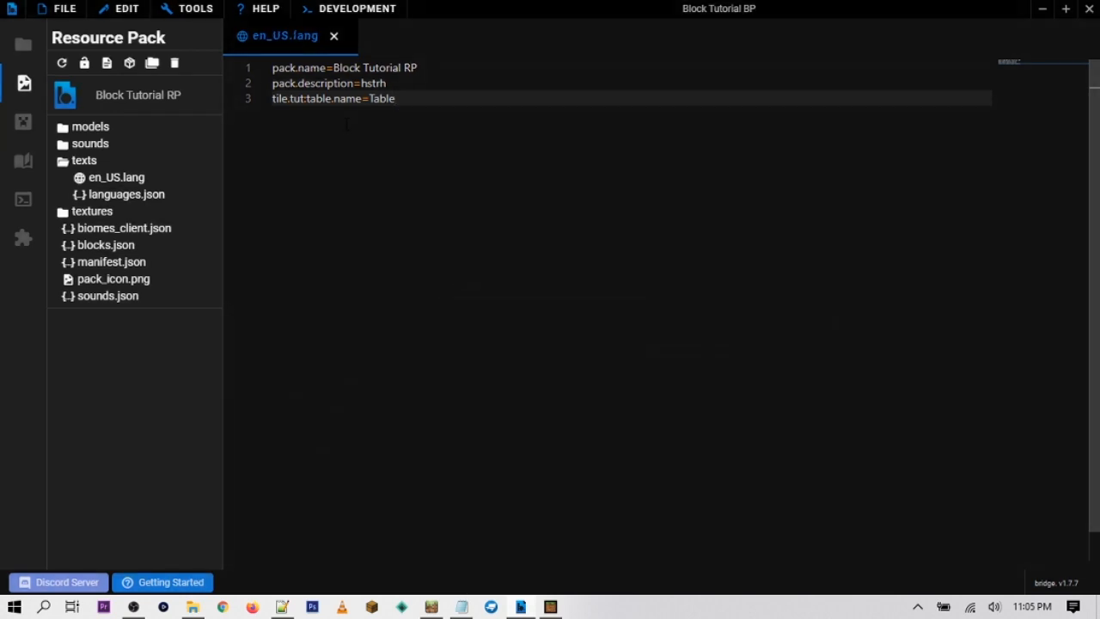
pyautogui.click(334, 36)
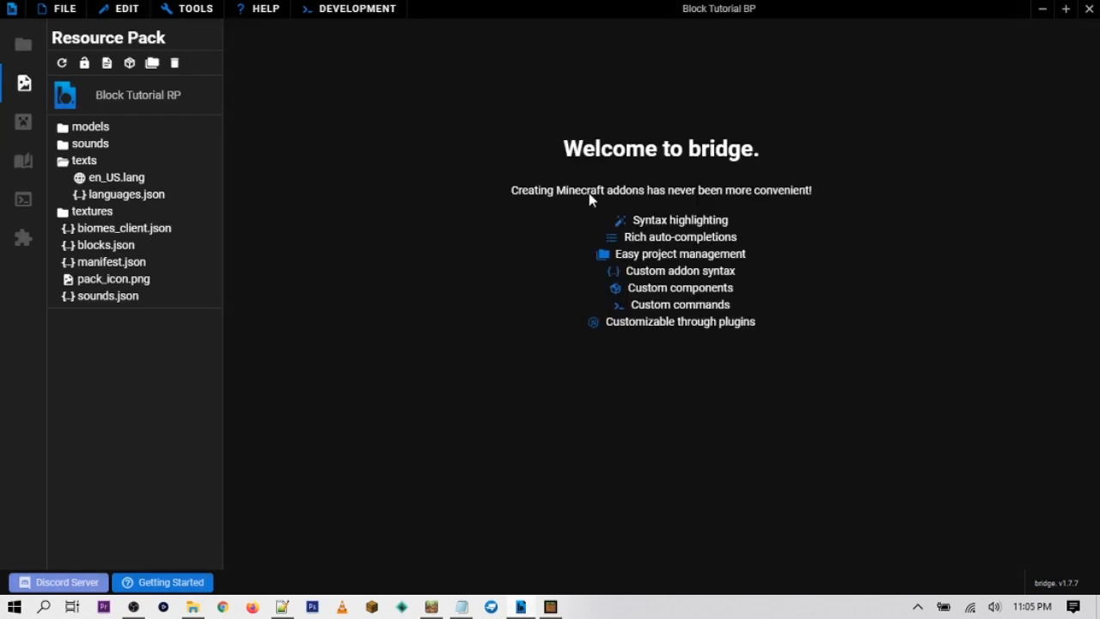
# Switch to Minecraft, load the Block Test world, and repeatedly place and break the table to test its sound
pyautogui.click(550, 606)
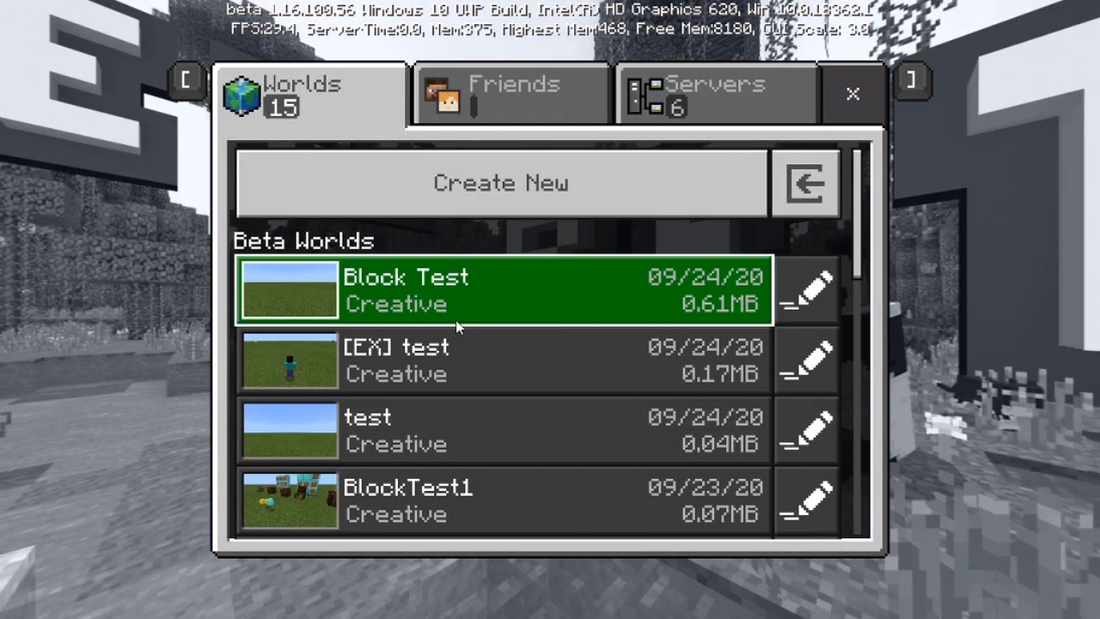
pyautogui.click(454, 304)
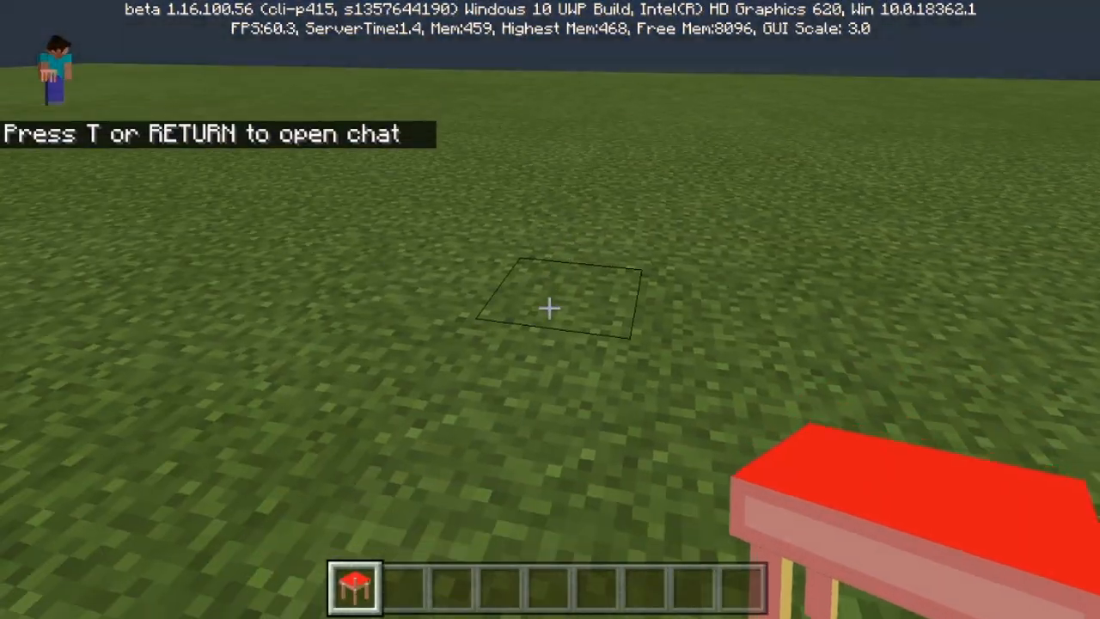
pyautogui.rightClick(550, 307)
pyautogui.click(550, 307)
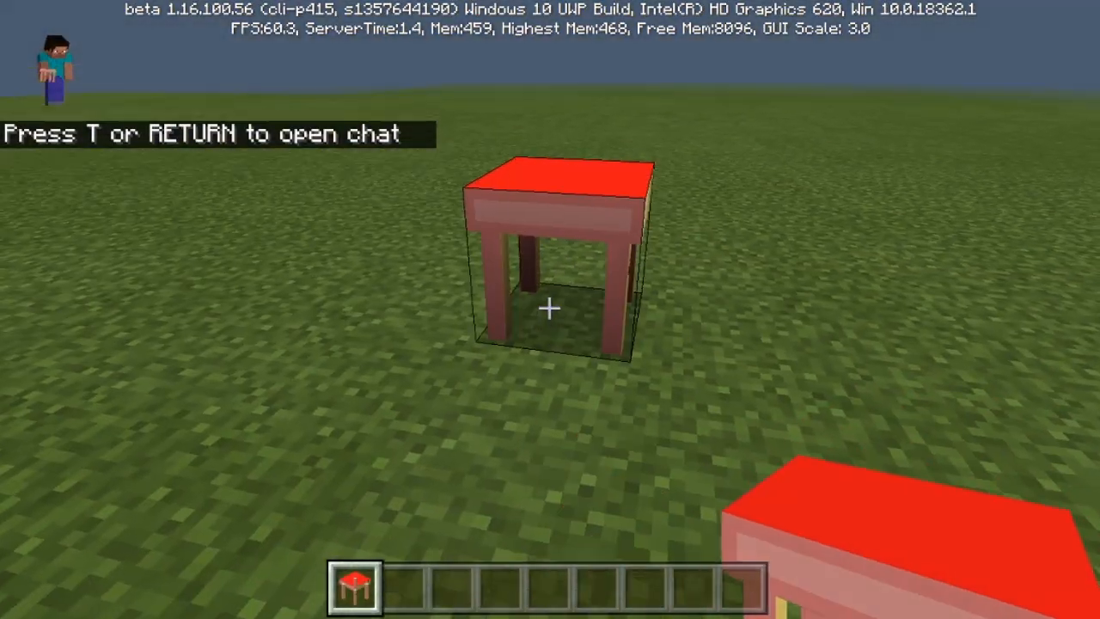
pyautogui.rightClick(550, 308)
pyautogui.click(550, 308)
pyautogui.rightClick(550, 307)
pyautogui.click(550, 308)
pyautogui.rightClick(550, 308)
pyautogui.rightClick(550, 307)
pyautogui.click(550, 307)
pyautogui.click(550, 308)
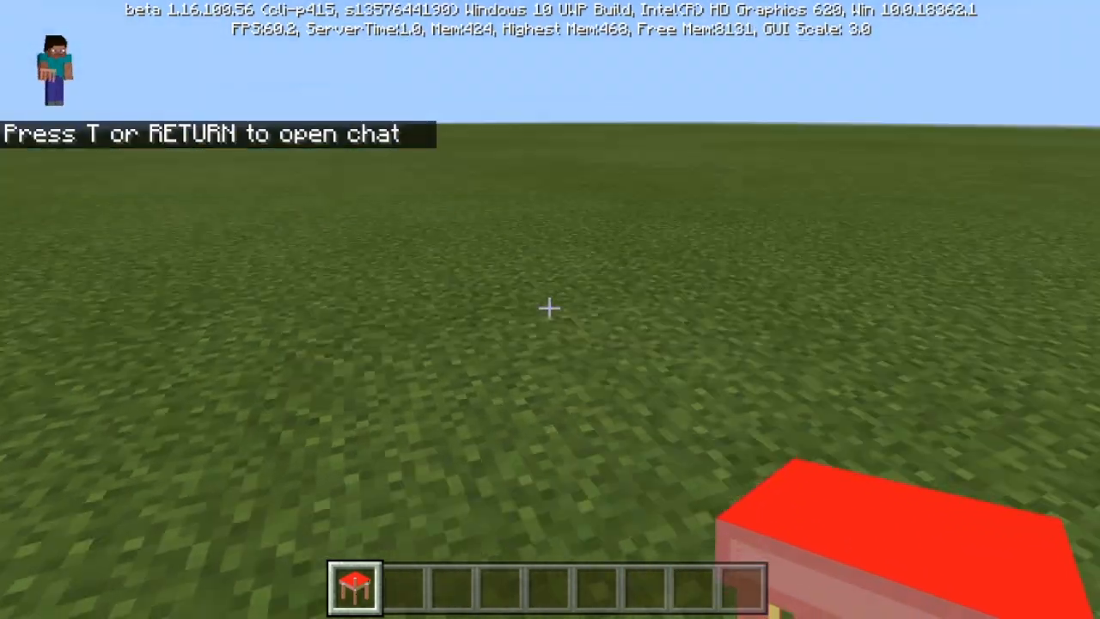
pyautogui.rightClick(550, 307)
pyautogui.click(550, 307)
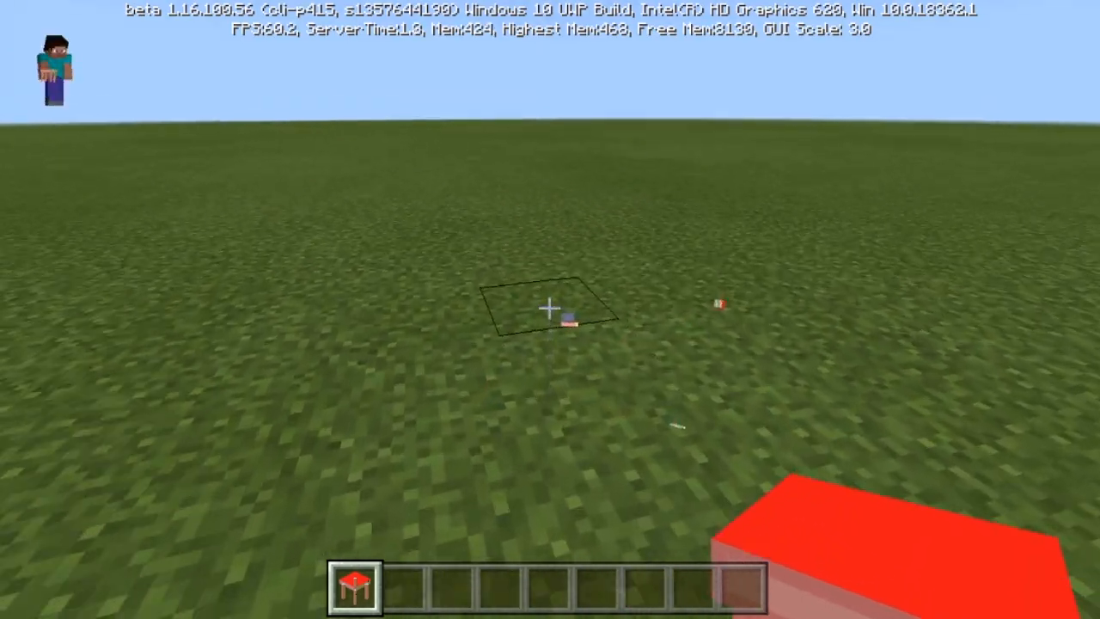
# Look at the table item in the inventory to check its name, and return to bridge
pyautogui.press('e')
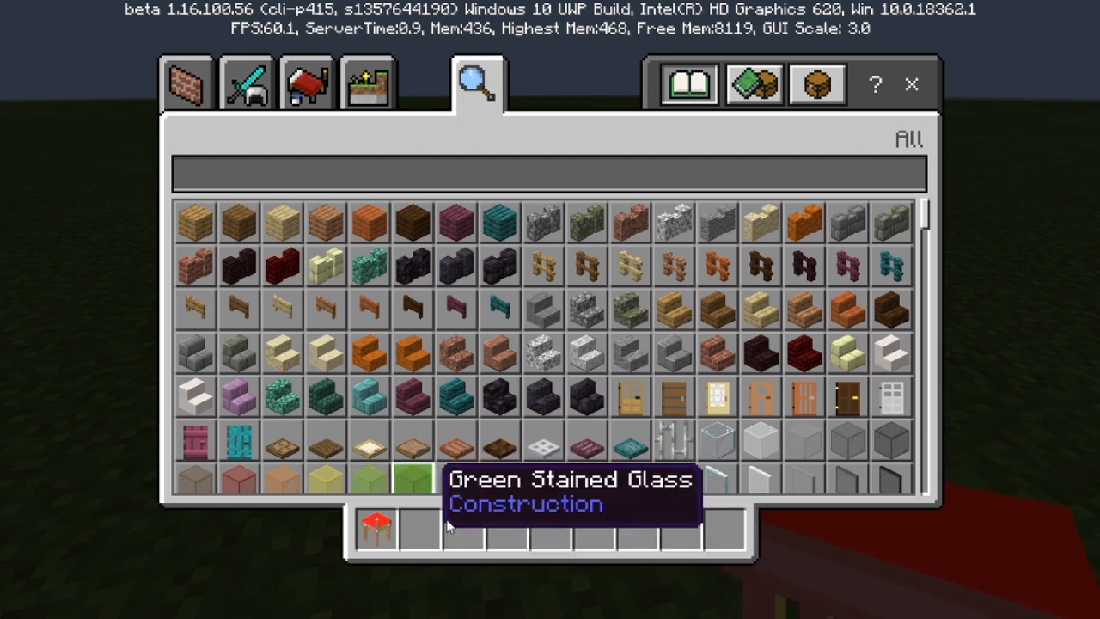
pyautogui.press('Escape')
pyautogui.press('Escape')
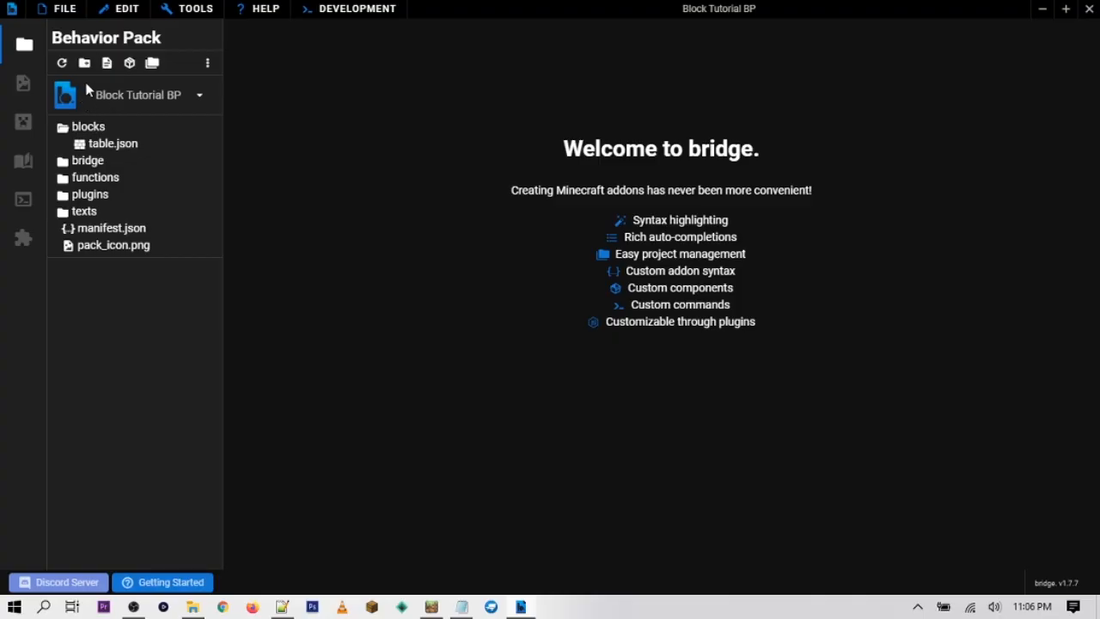
# Package the Block Tutorial BP behavior pack, view the exported .mcpack in its folder, and close the folder window
pyautogui.click(130, 66)
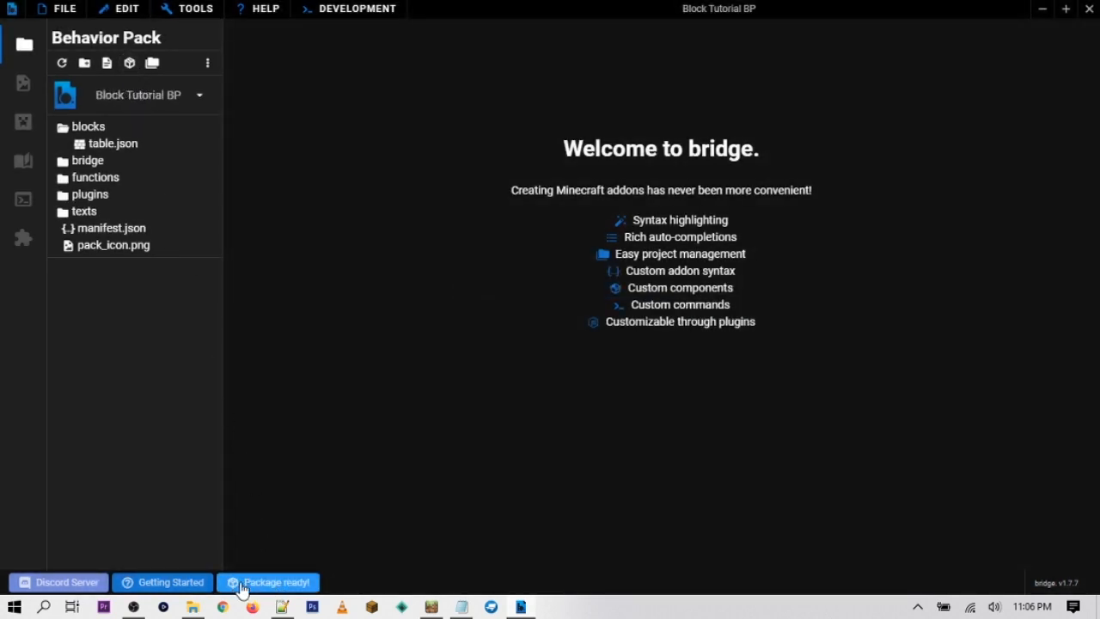
pyautogui.click(241, 586)
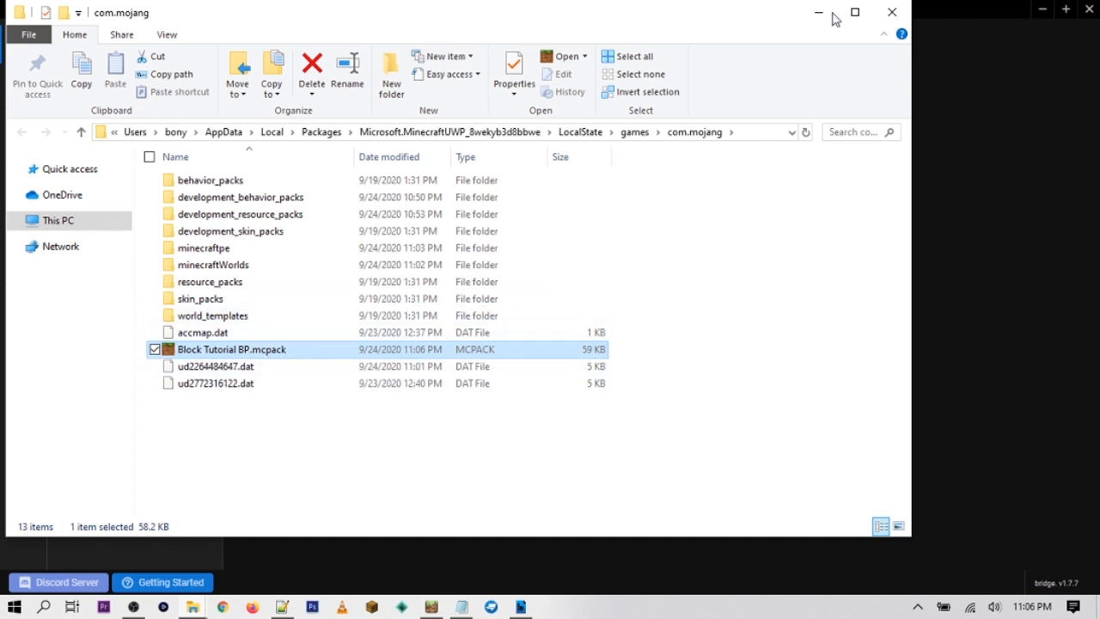
pyautogui.click(892, 12)
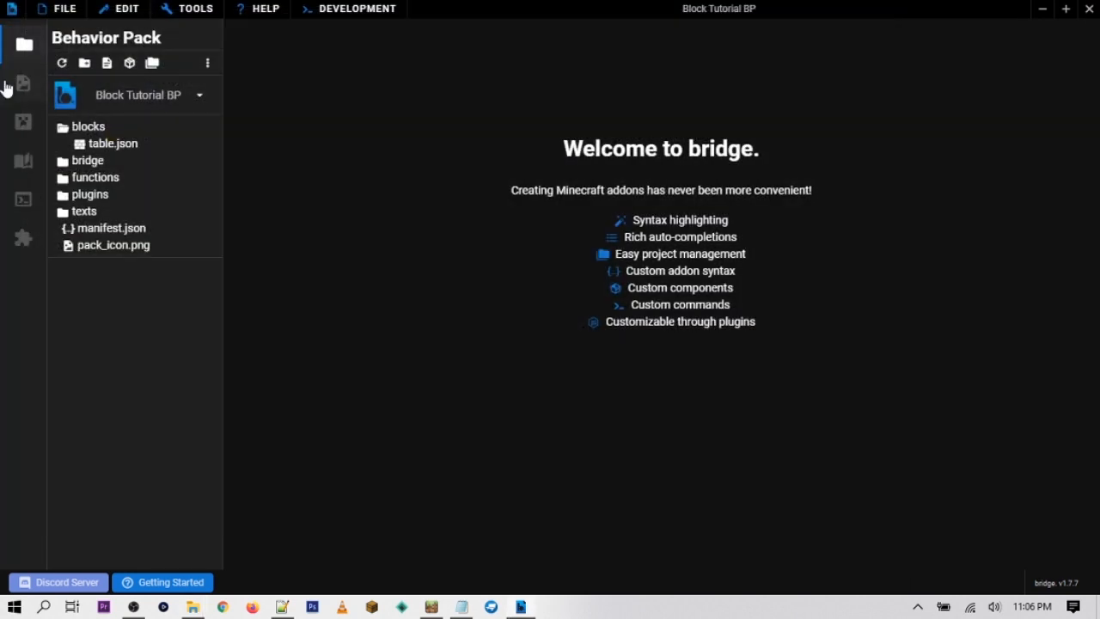
# Package the Block Tutorial RP resource pack, view the exported .mcpack in its folder, and go back to the behavior pack
pyautogui.click(24, 83)
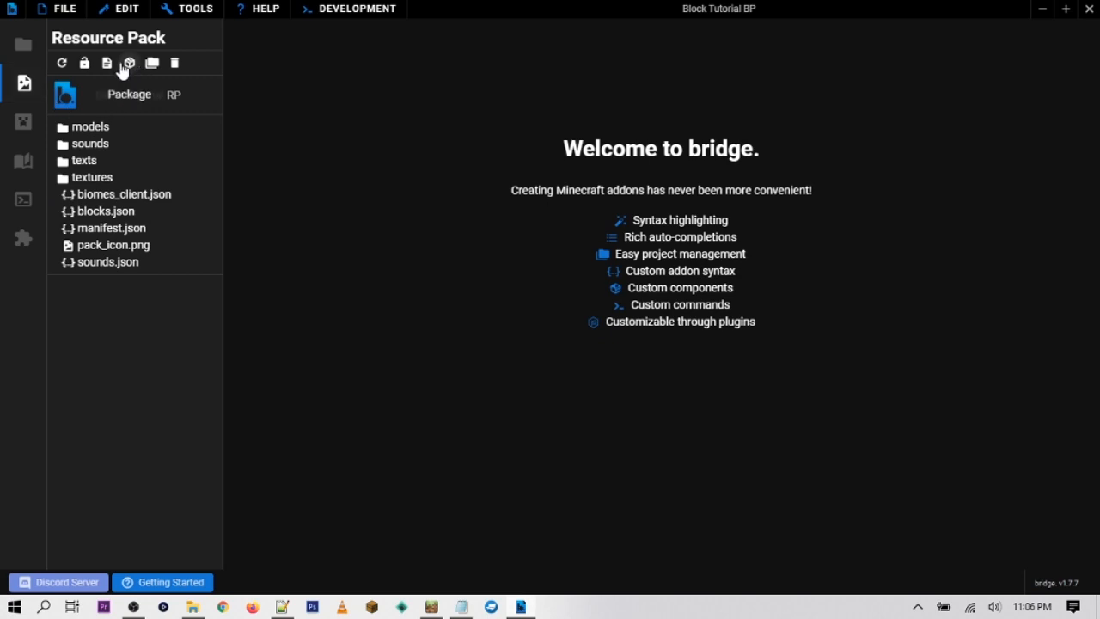
pyautogui.click(123, 67)
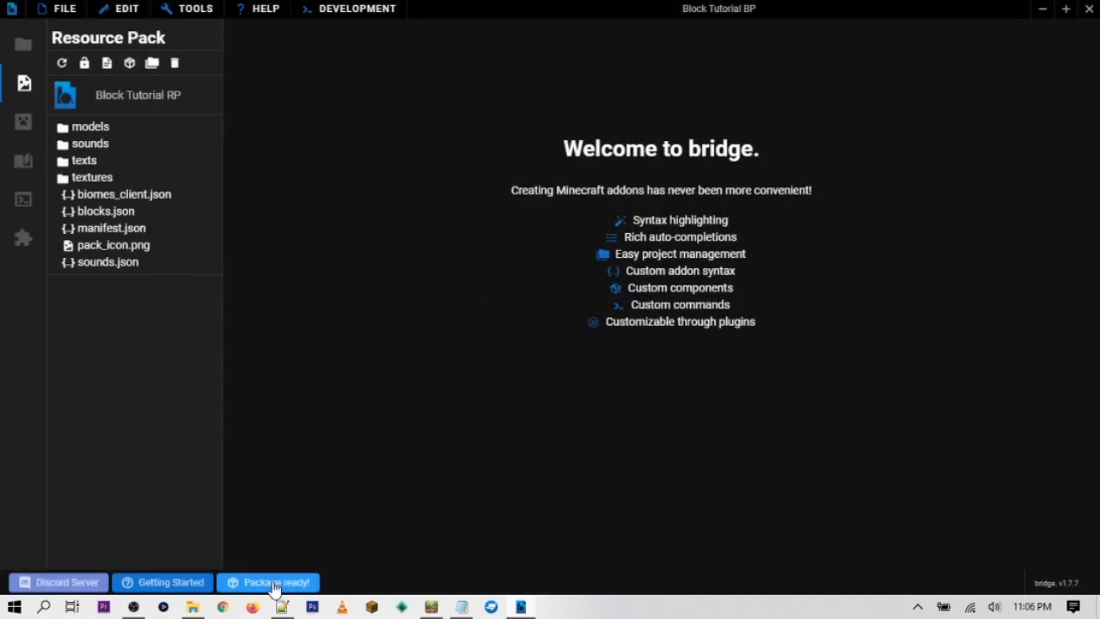
pyautogui.click(271, 583)
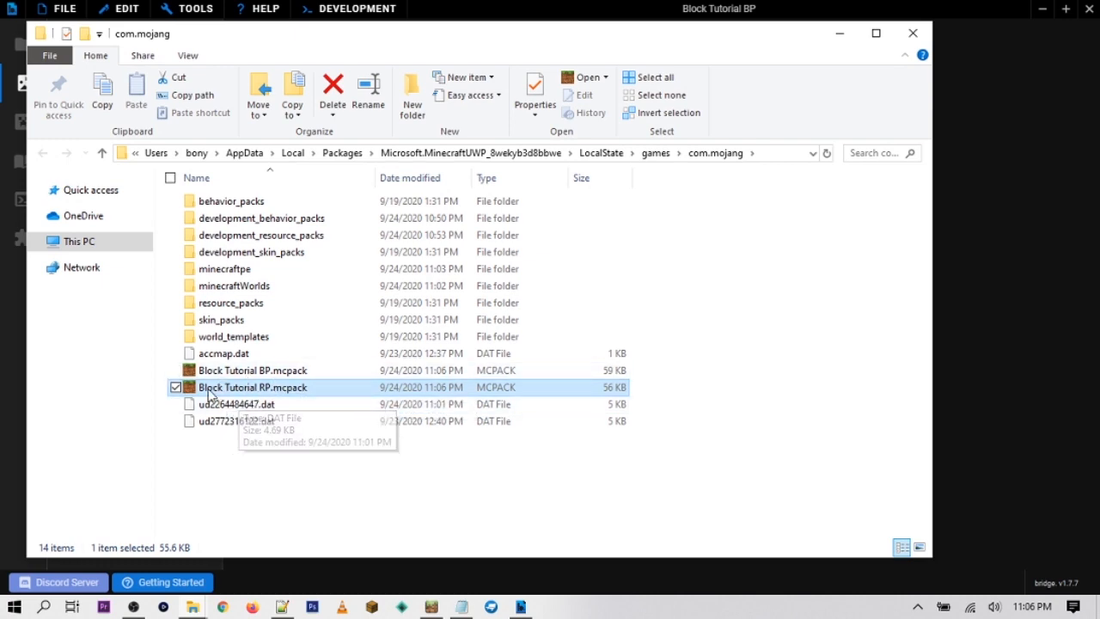
pyautogui.click(912, 32)
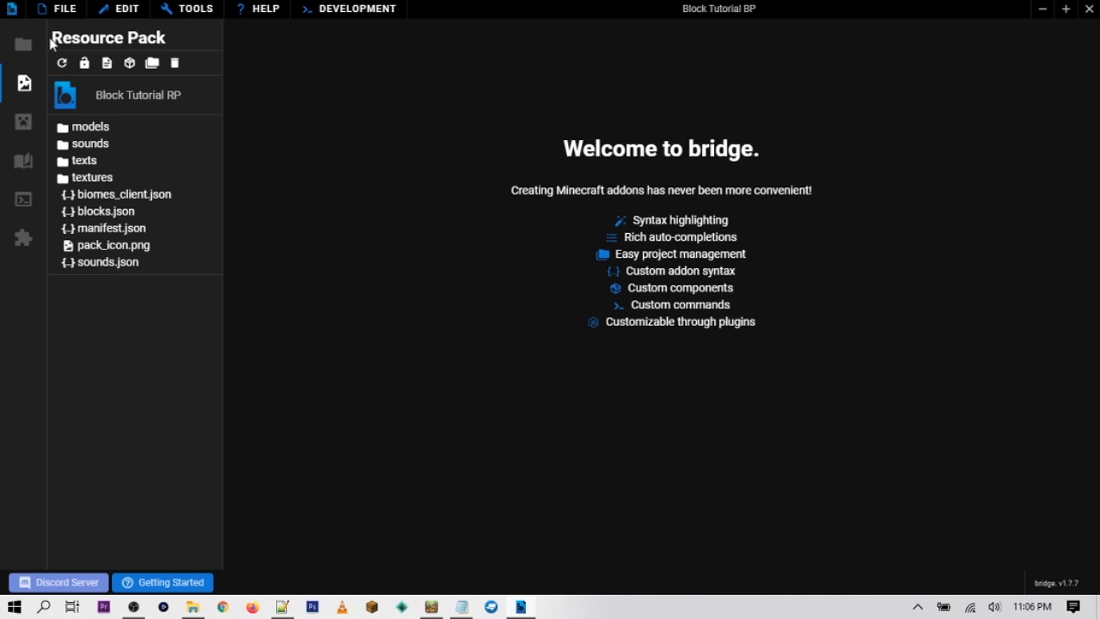
pyautogui.click(24, 44)
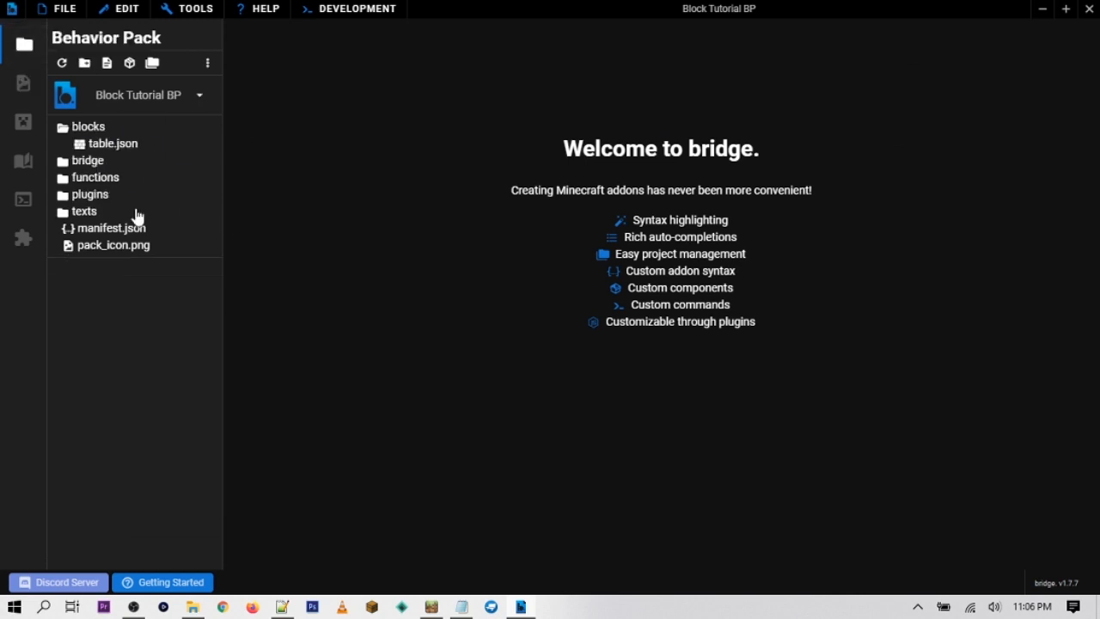